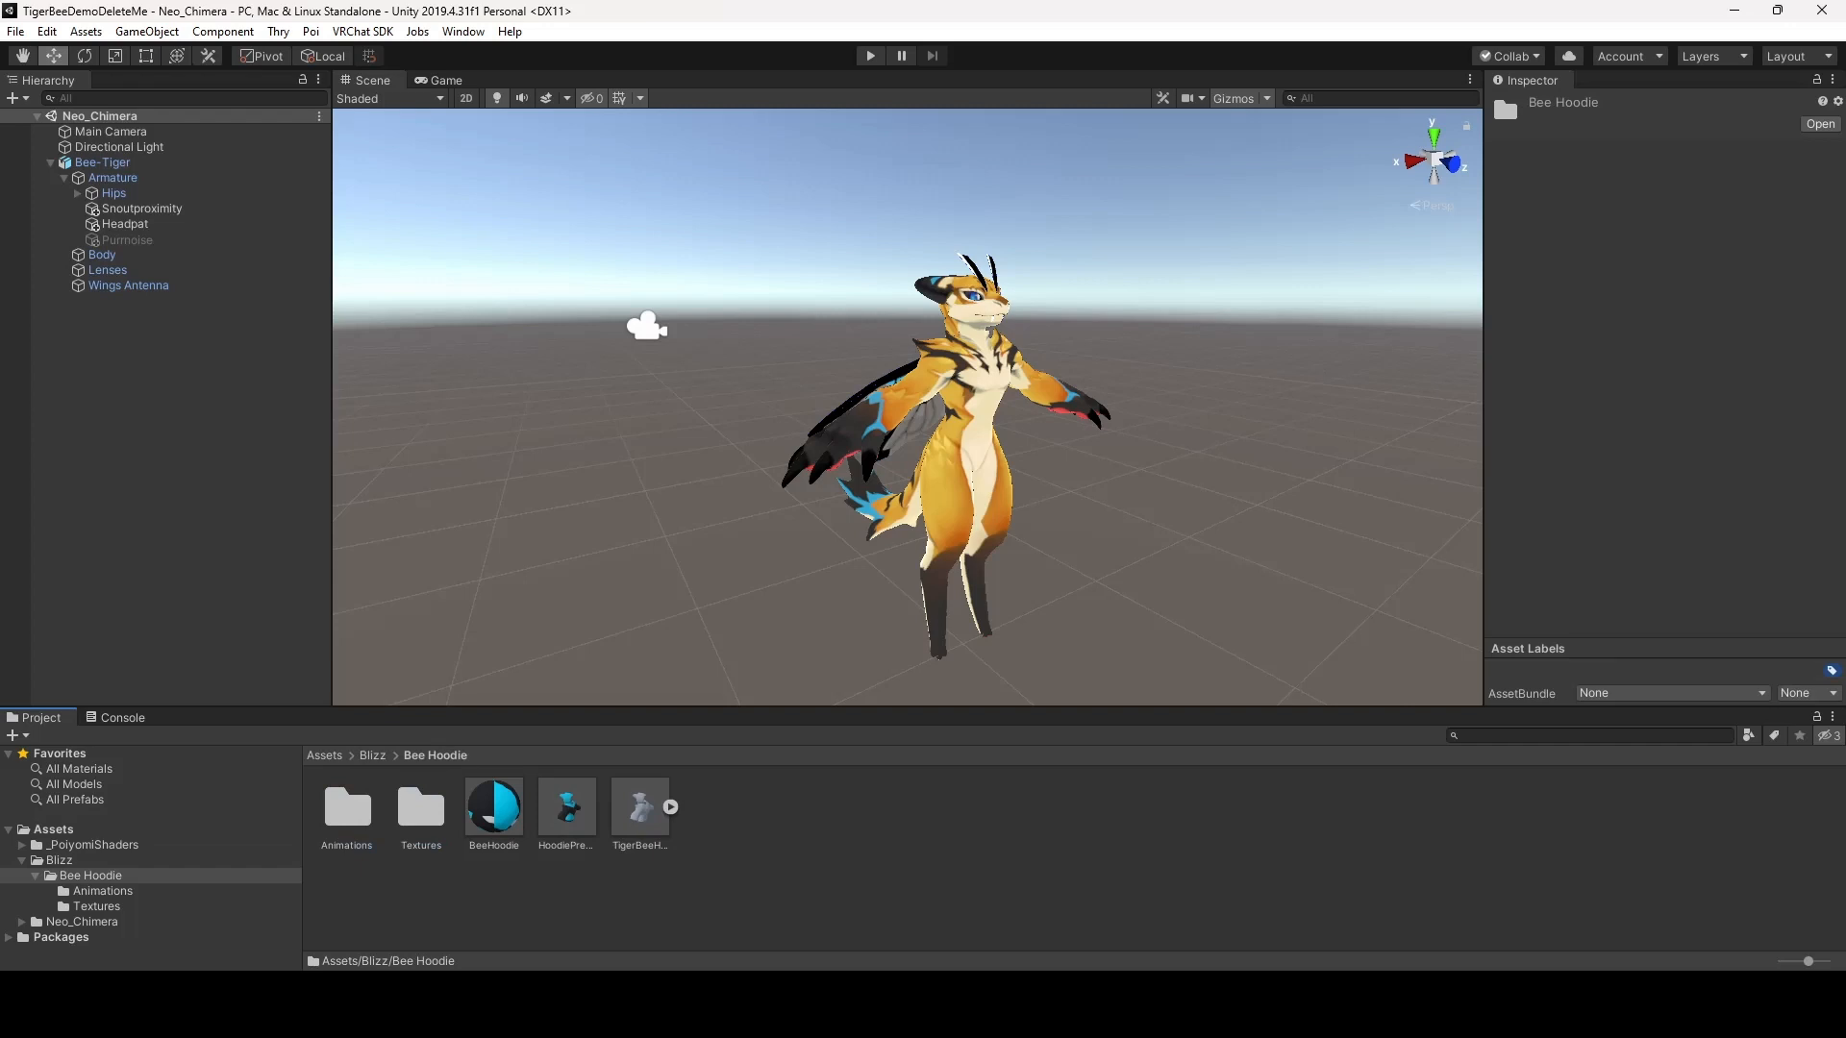
Add the HoodiePrefab asset to the scene as a child of Bee-Tiger
drag(567, 807, 103, 163)
scroll(908, 408, up, 8)
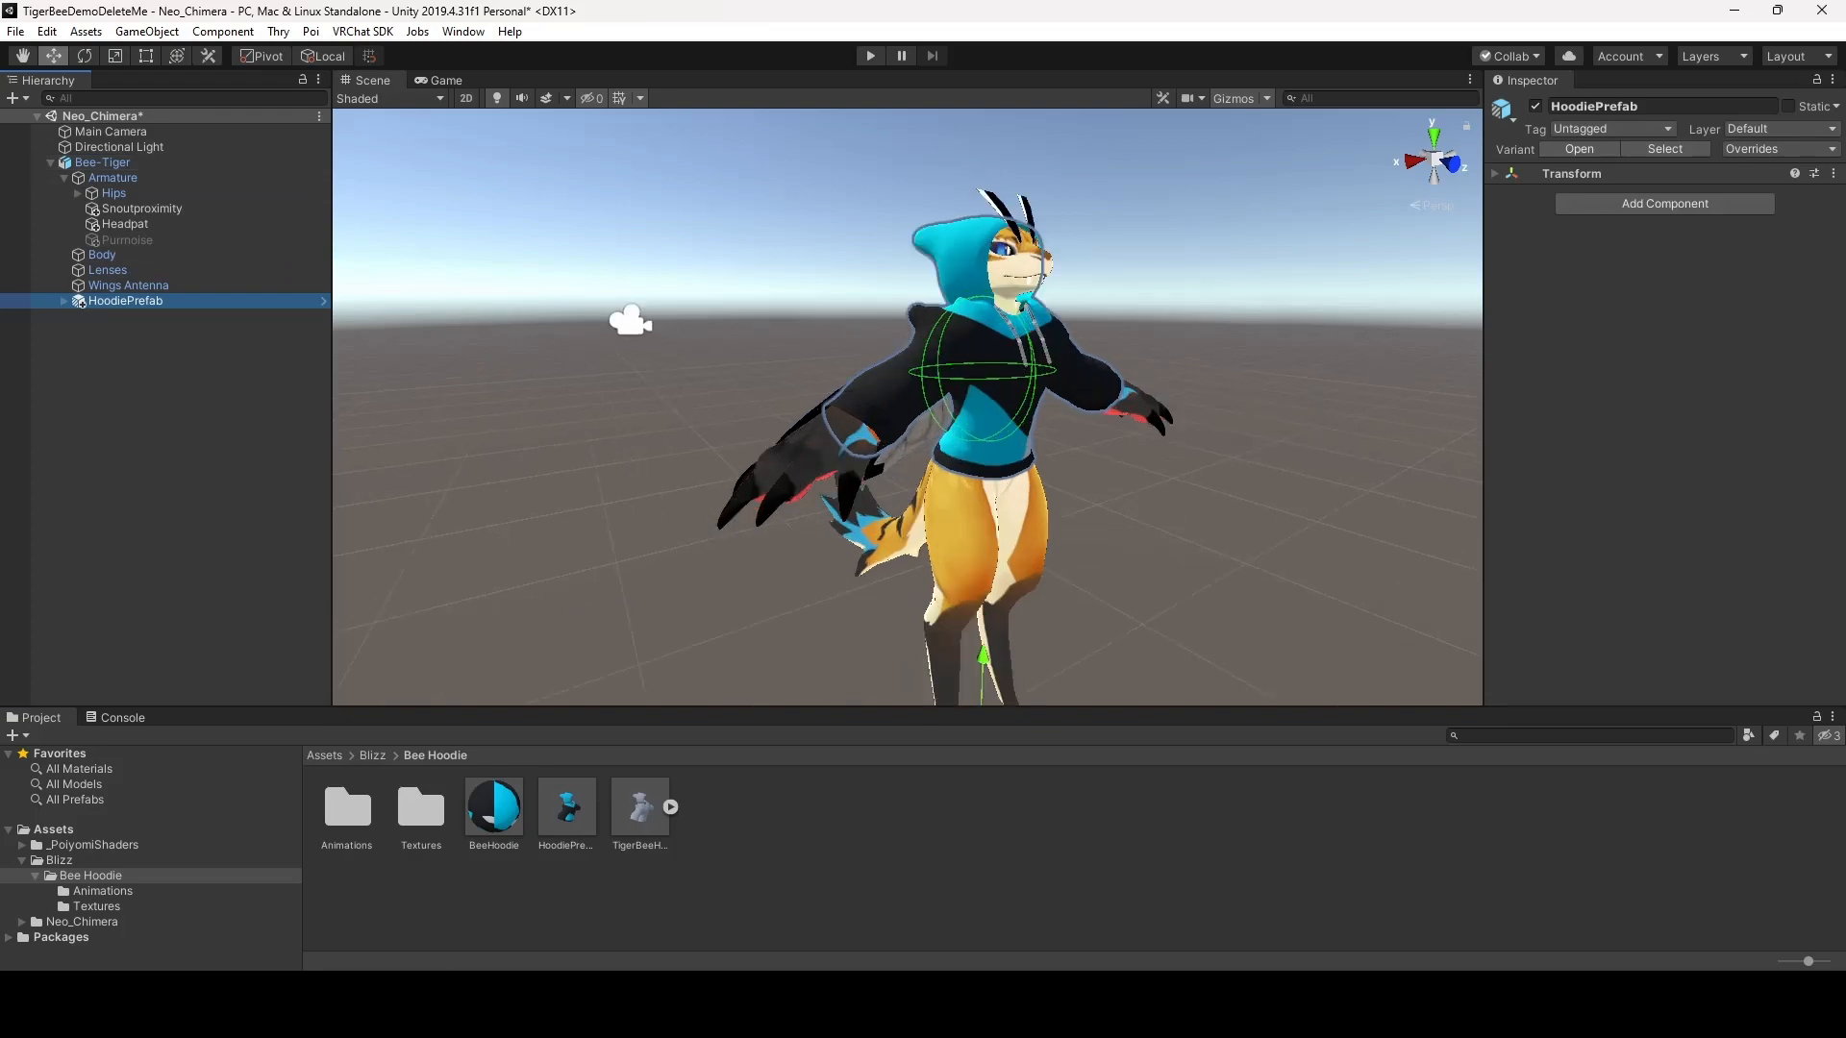
alt+drag(1038, 384, 904, 402)
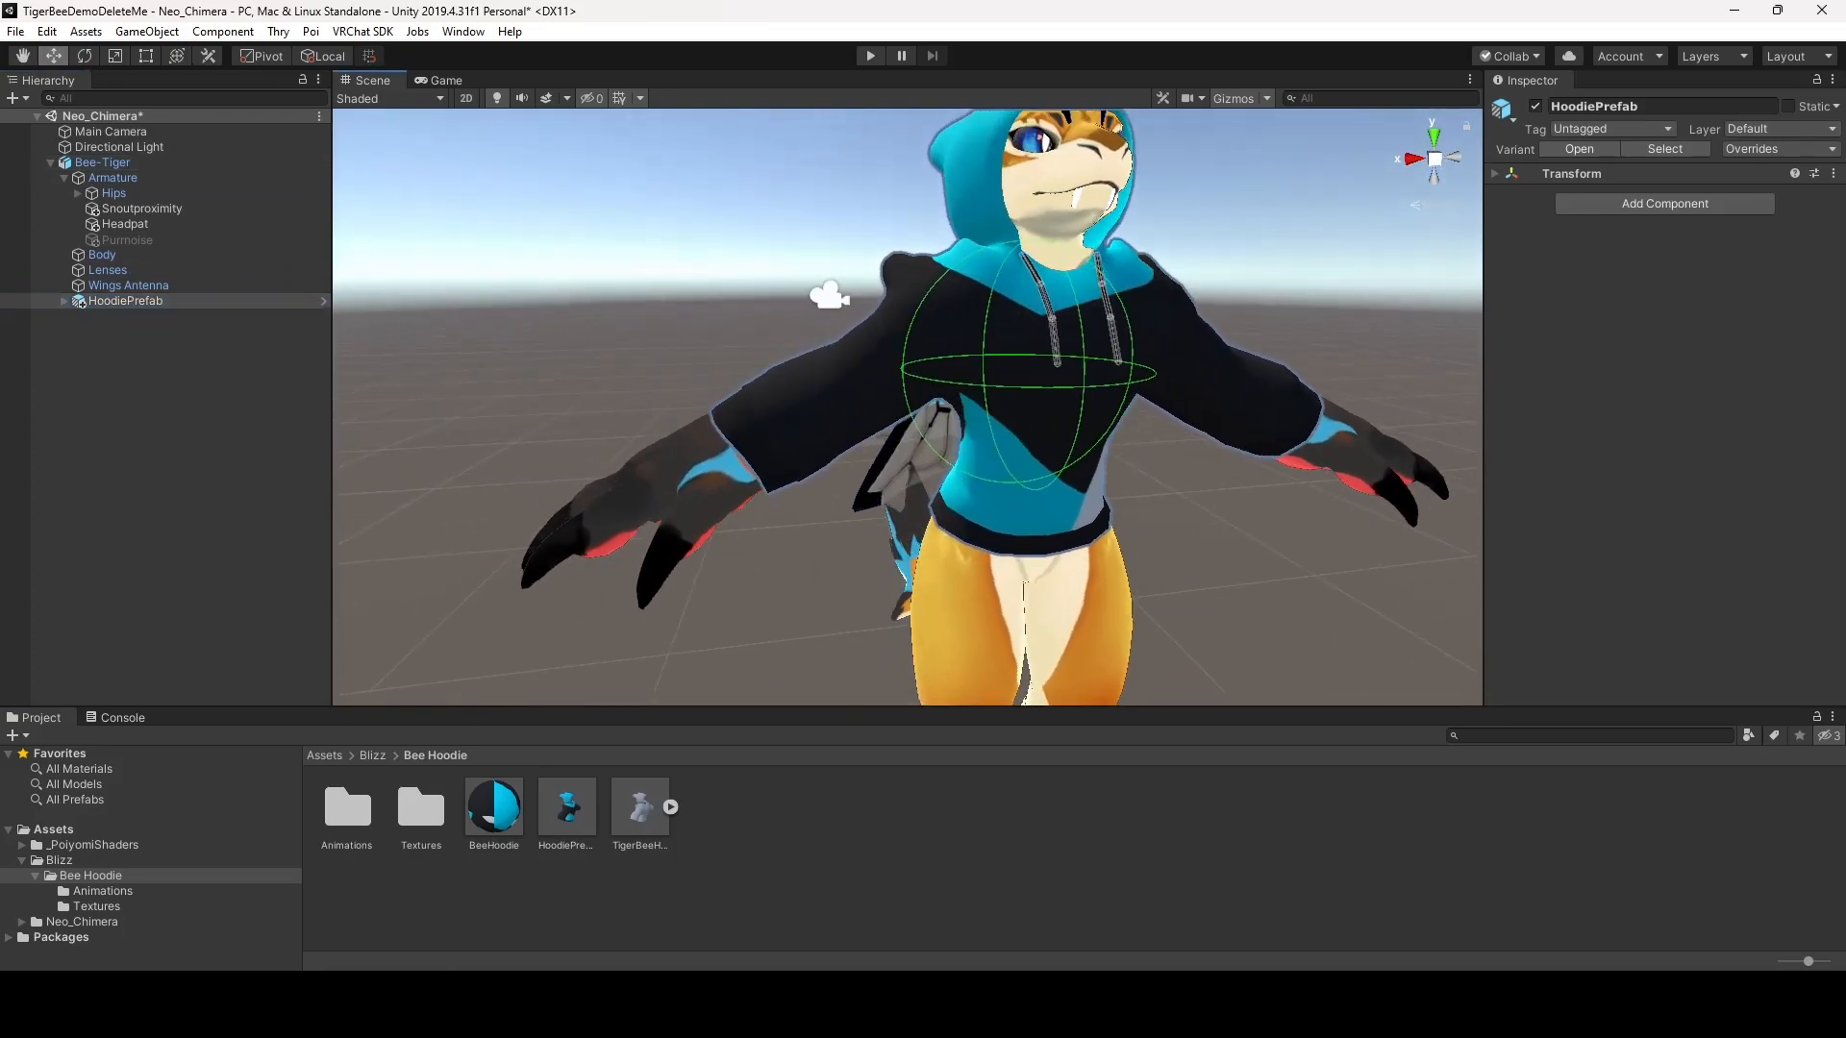
Unpack the HoodiePrefab object twice so it no longer links to a prefab or model
click(67, 301)
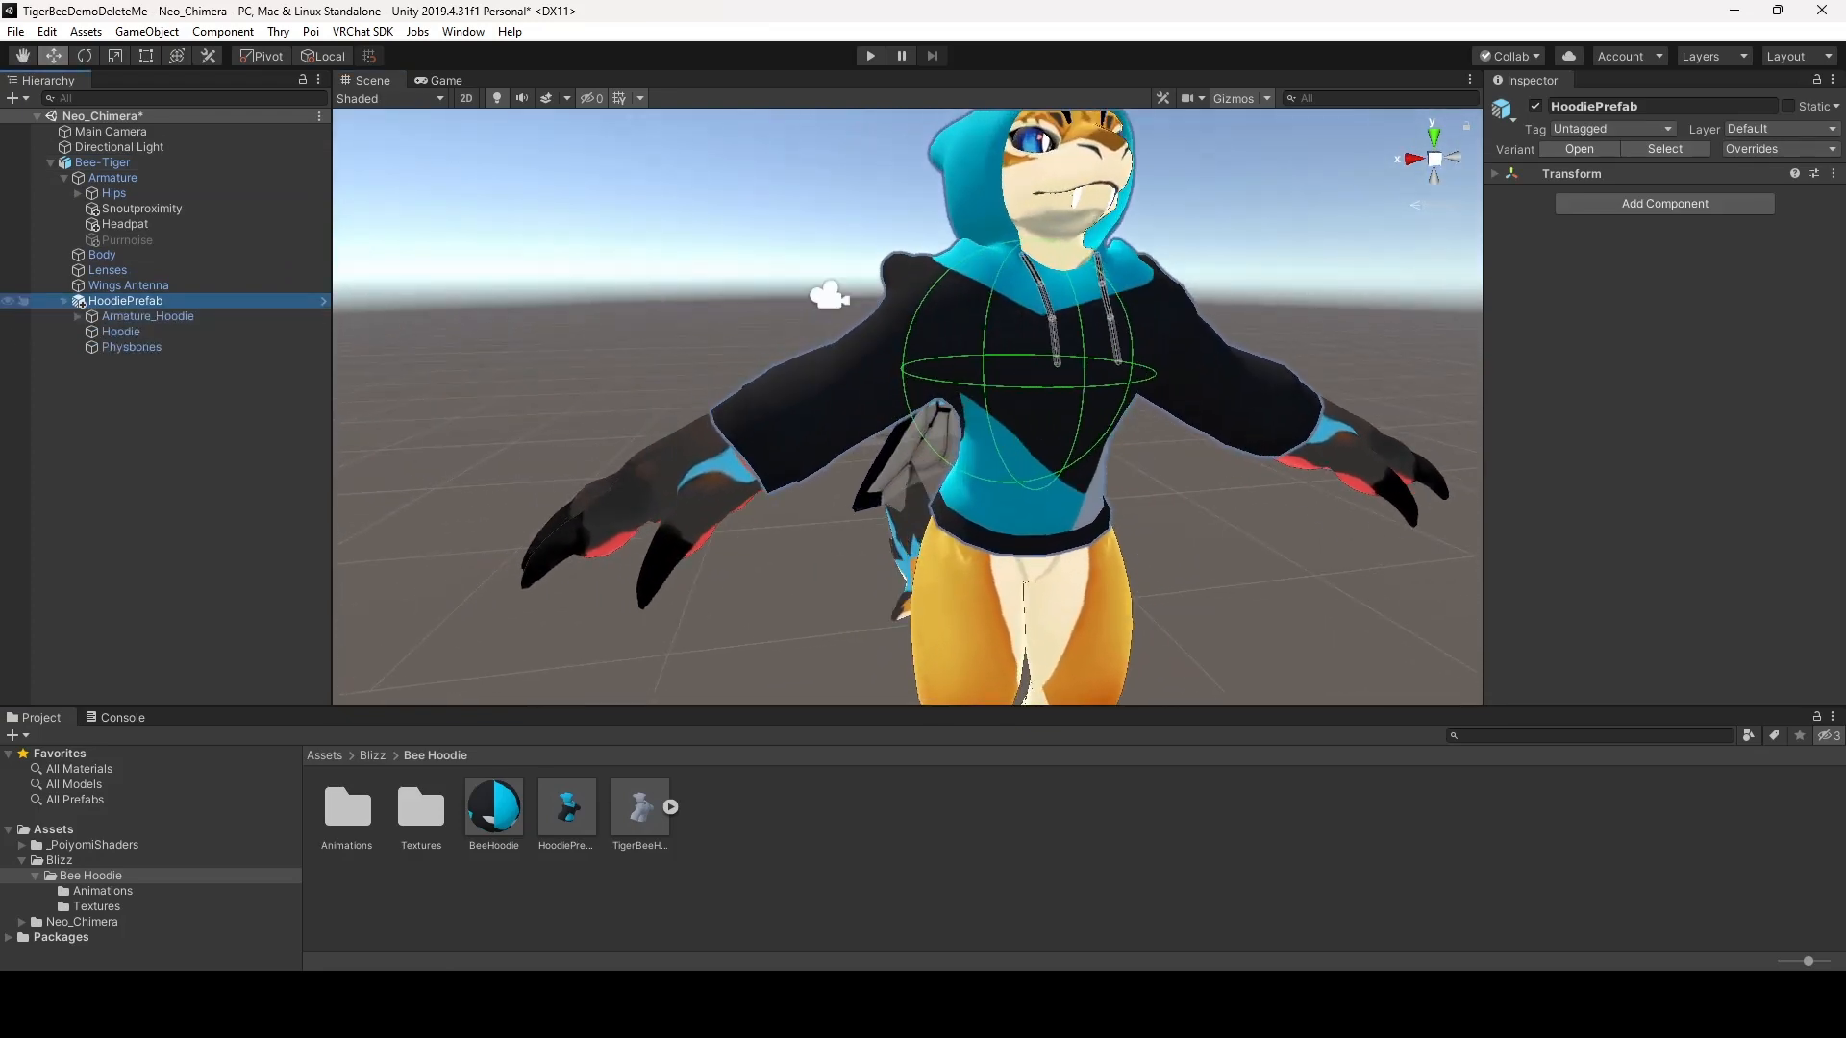
right_click(137, 301)
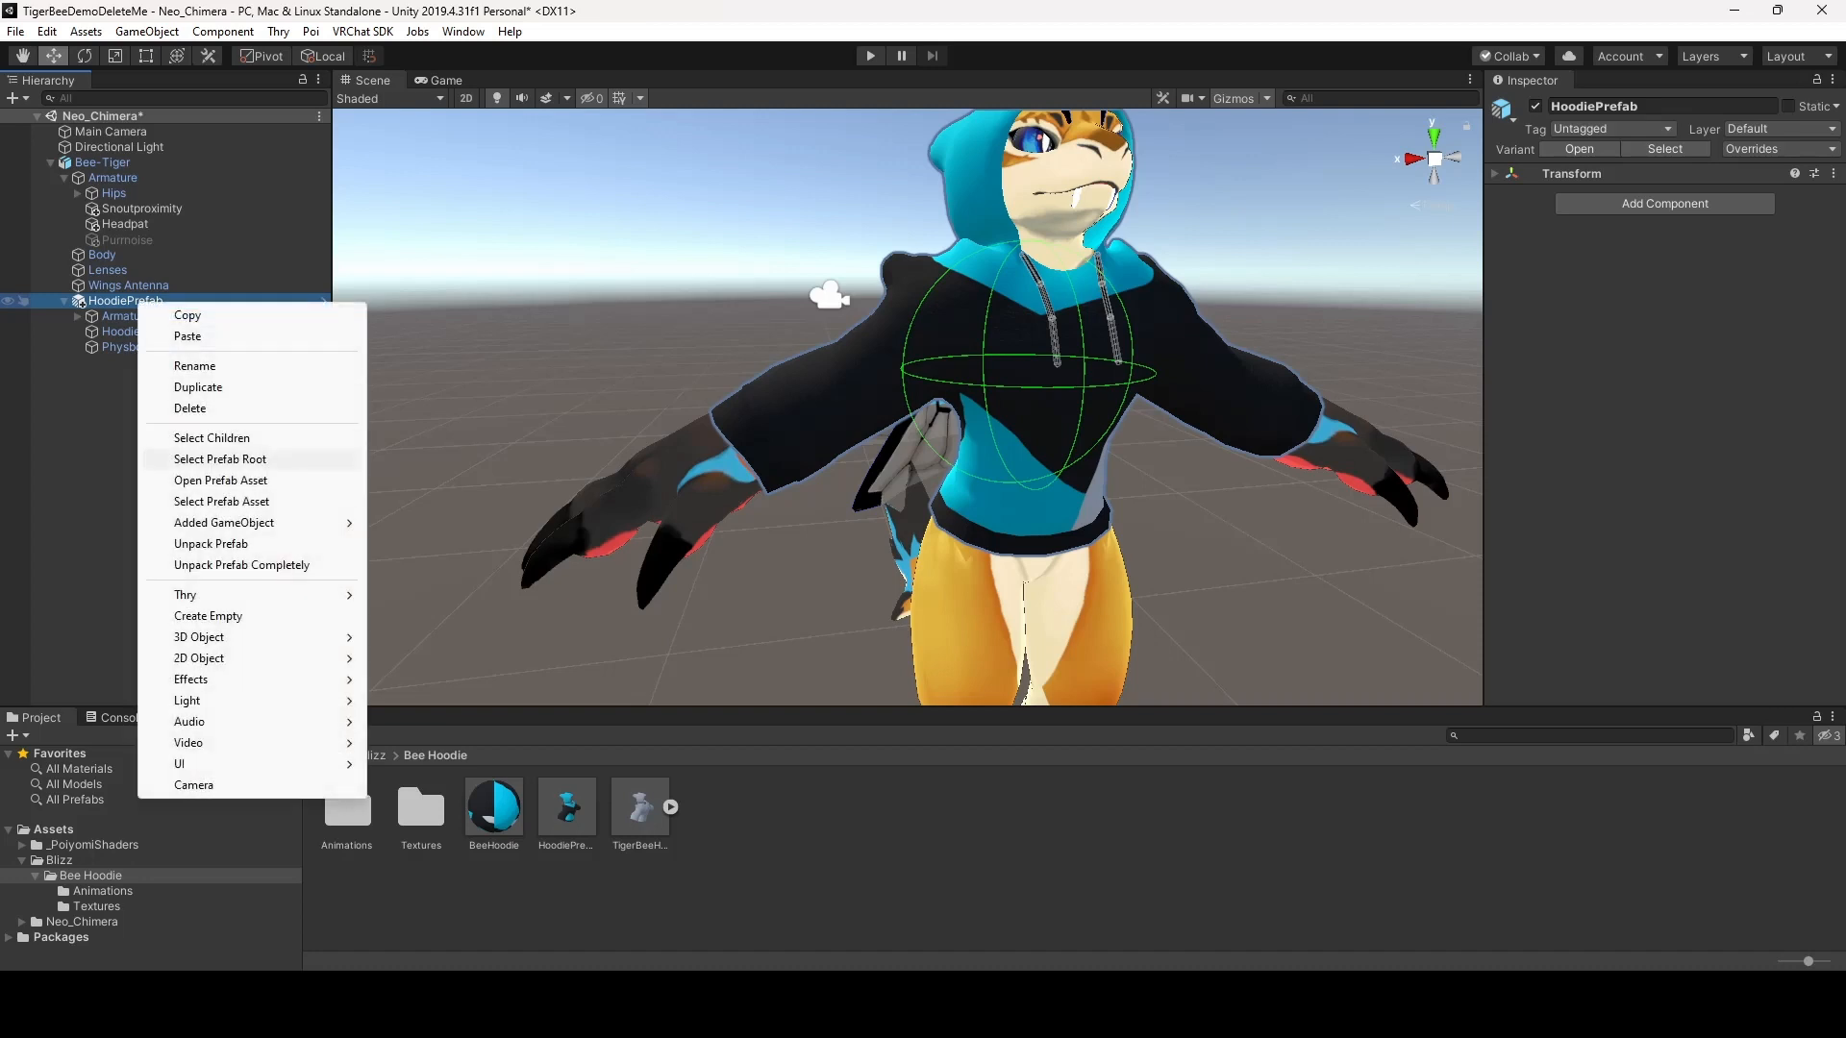
click(214, 544)
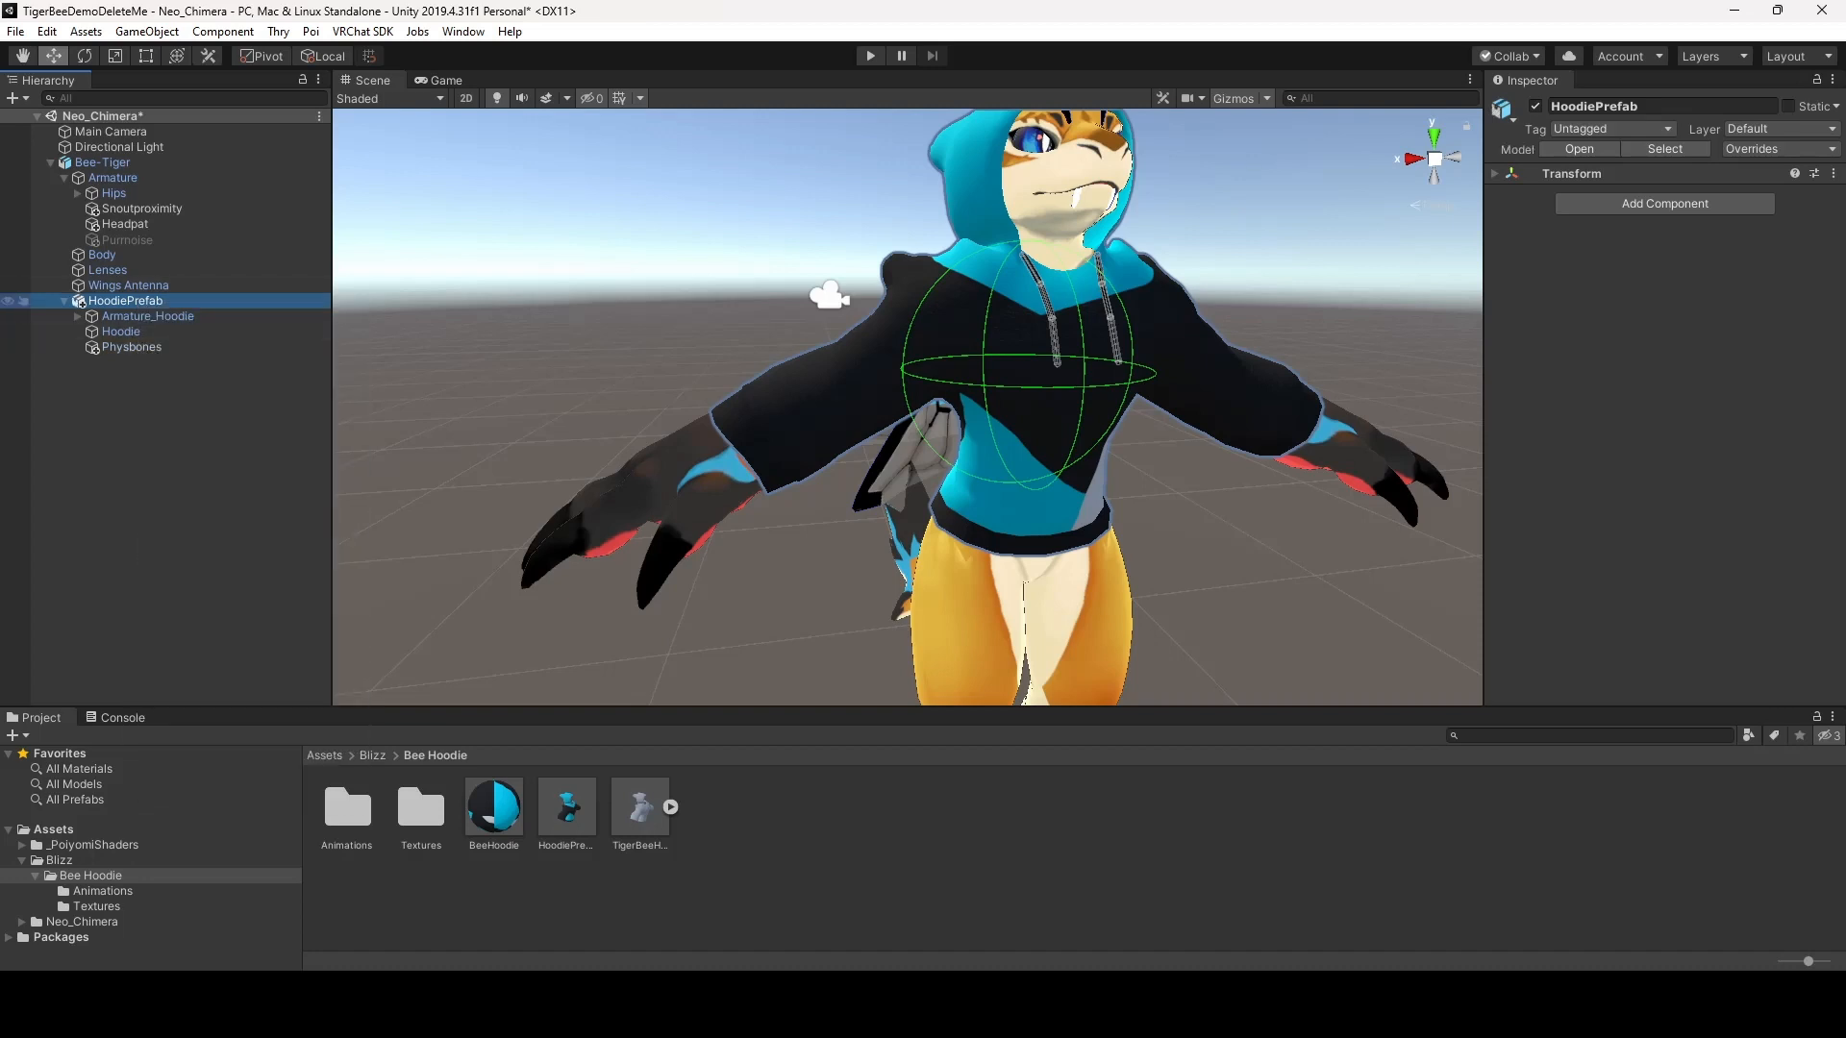
right_click(126, 300)
click(199, 542)
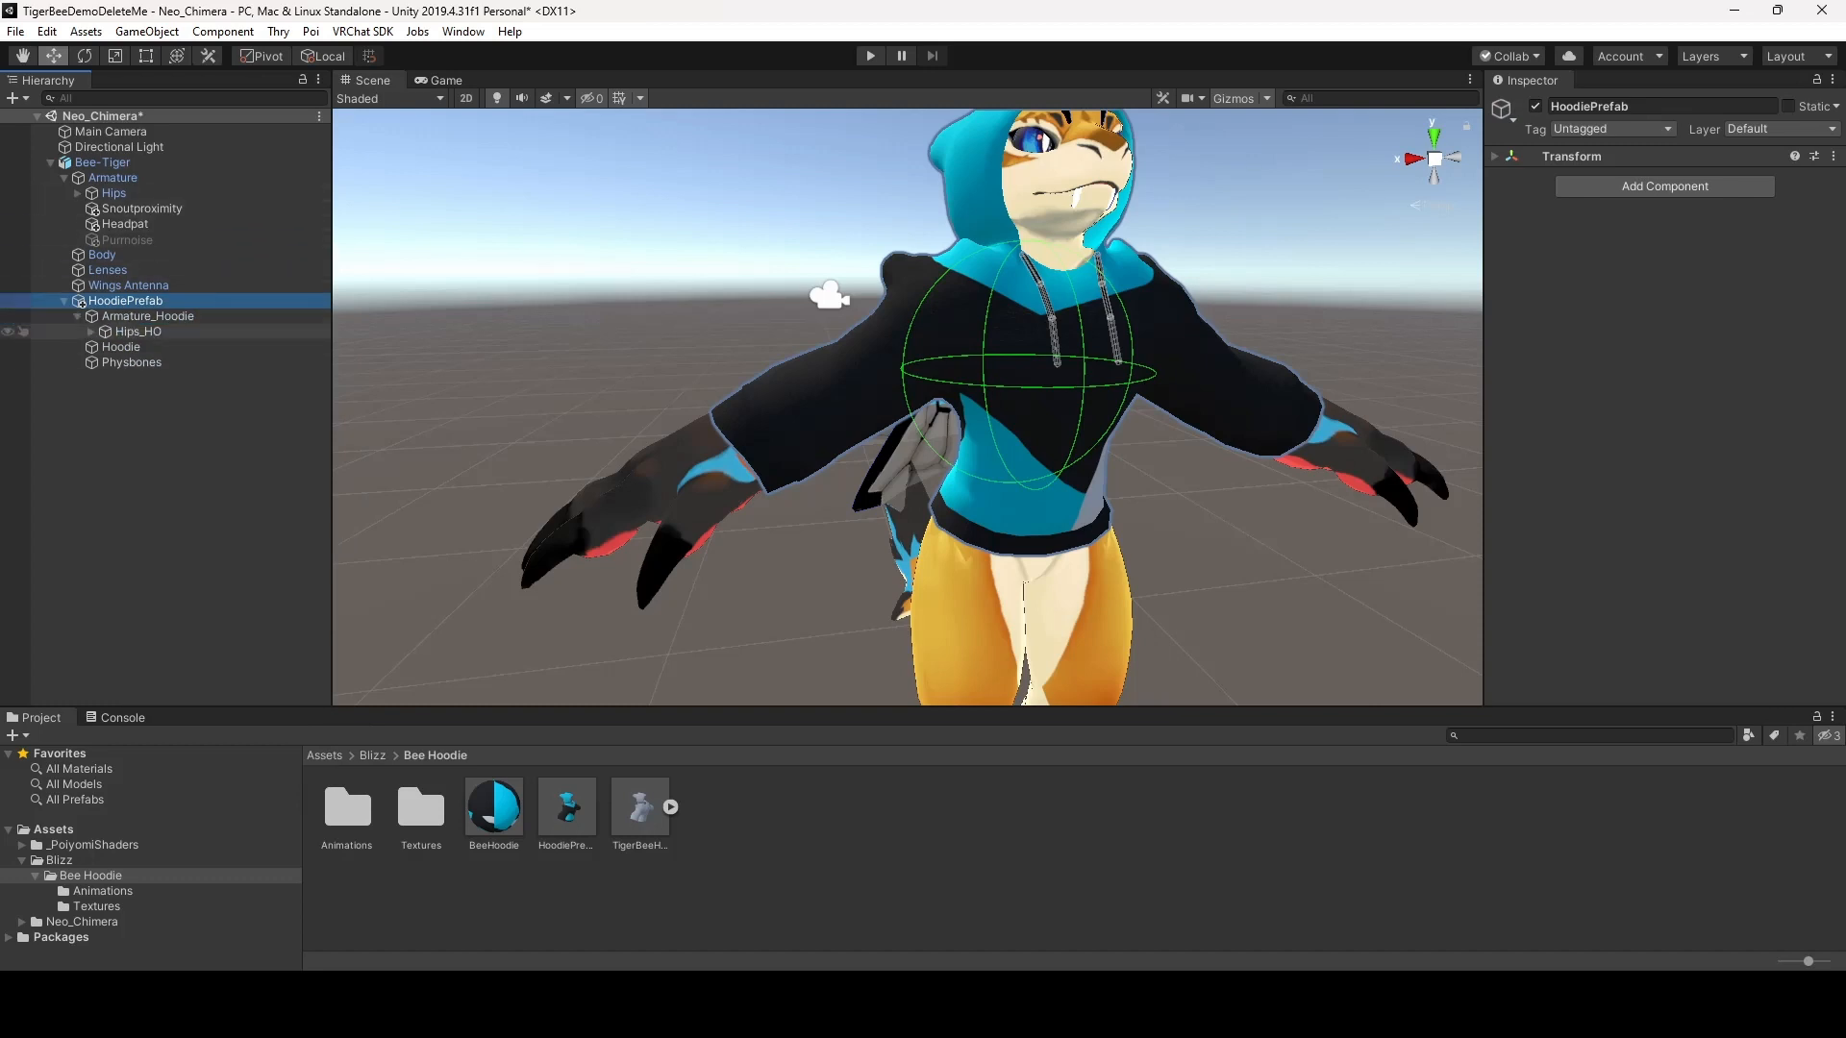
Parent Hips_HO under the avatar's Hips bone, and move Hoodie and Physbones directly under Bee-Tiger
drag(138, 331, 113, 193)
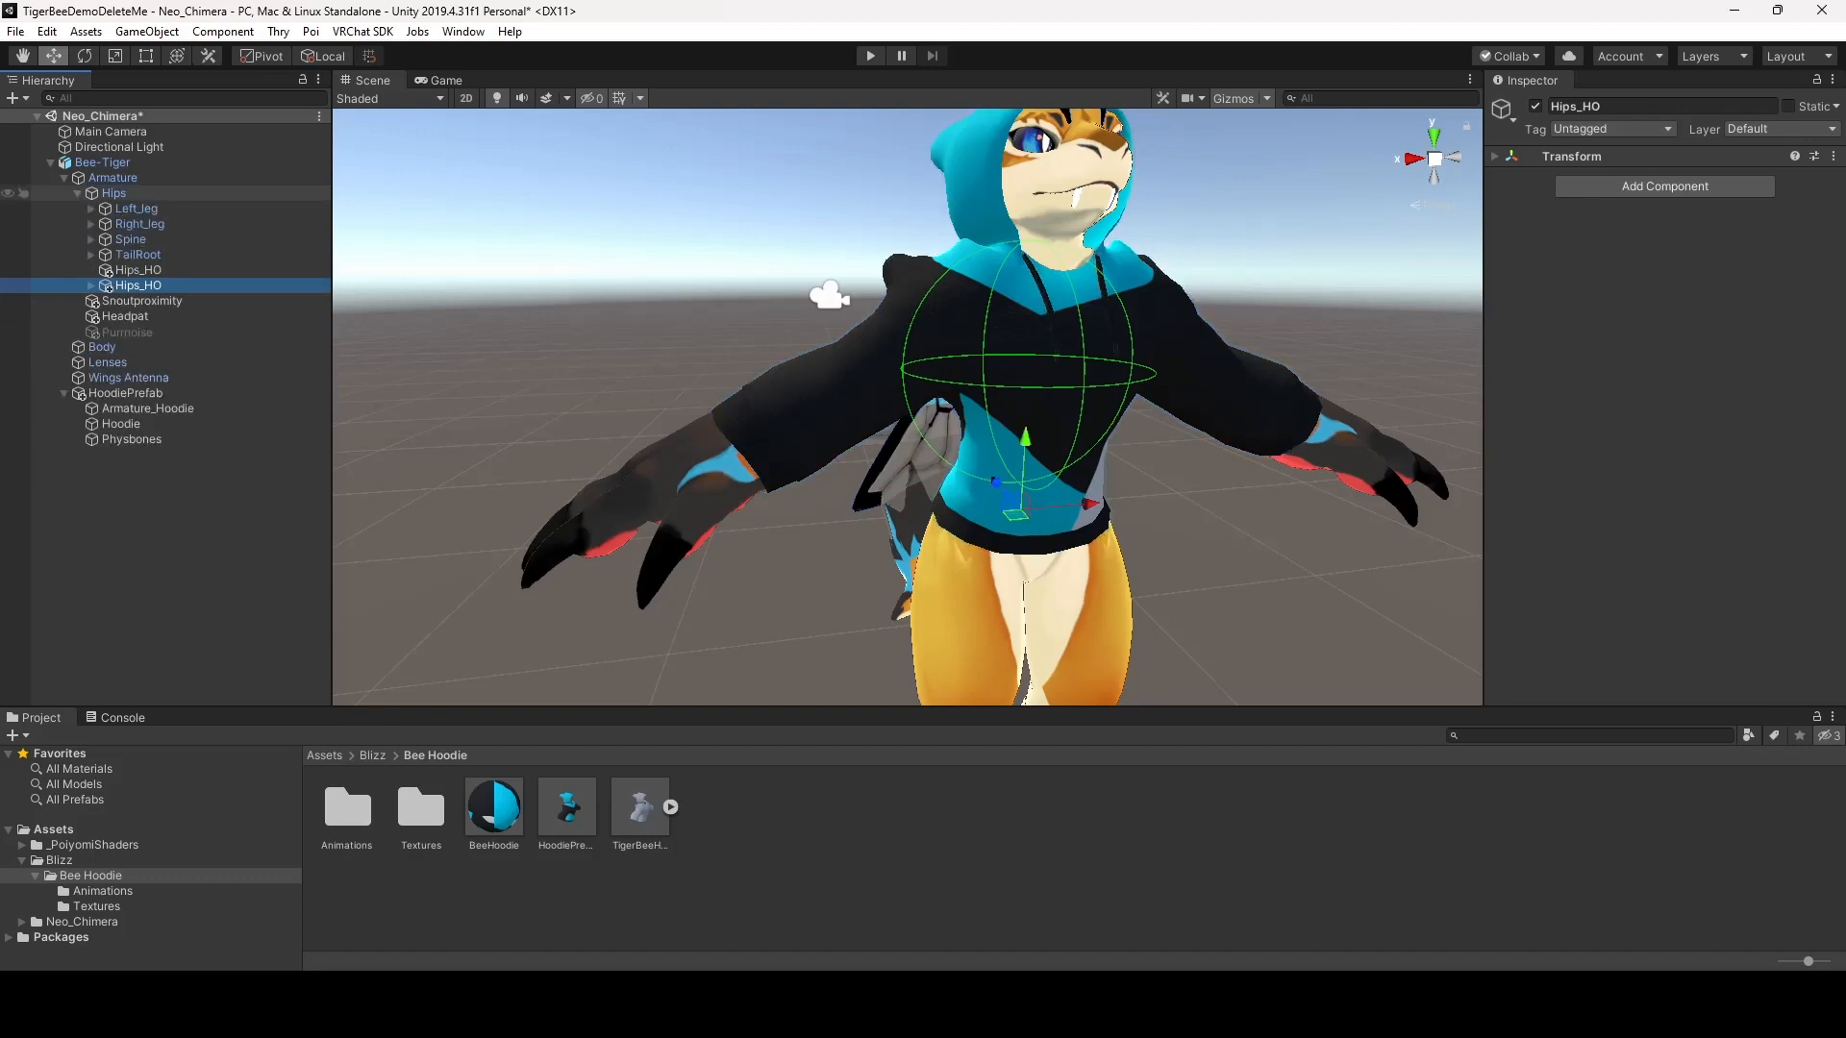
click(121, 423)
shift+click(132, 439)
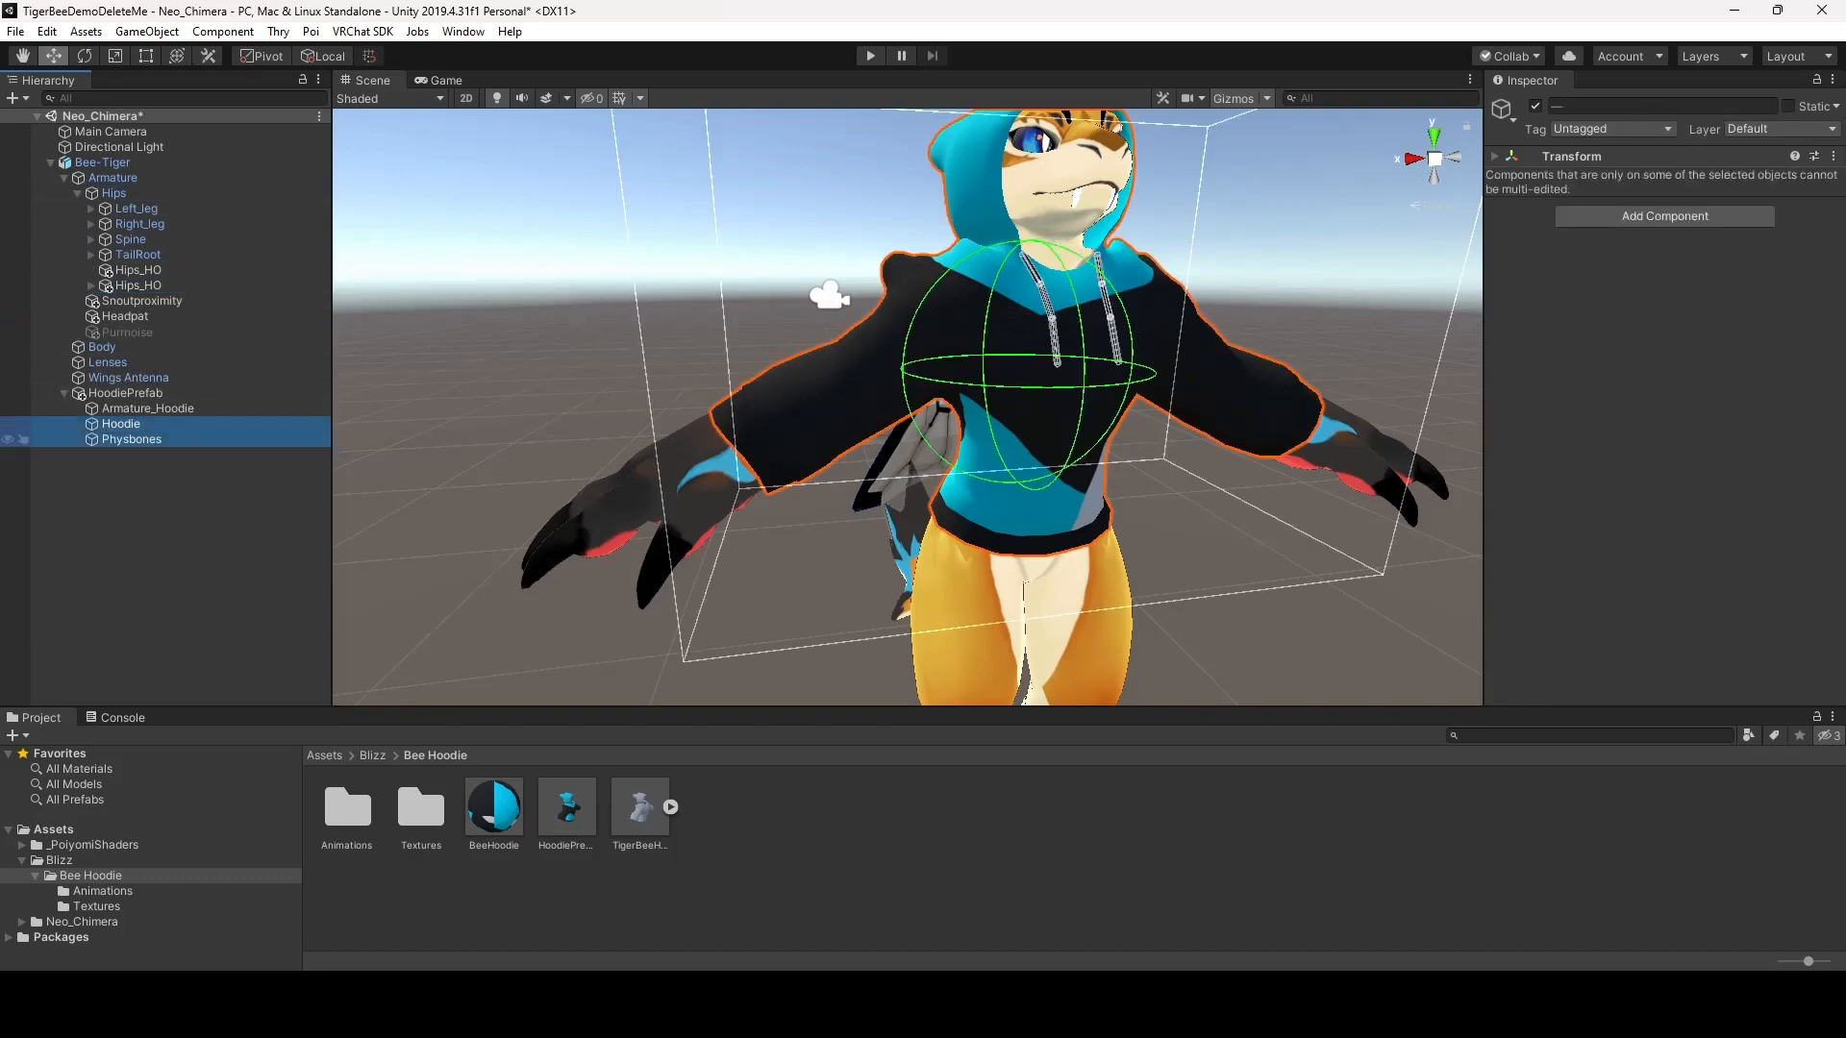
drag(144, 308, 145, 163)
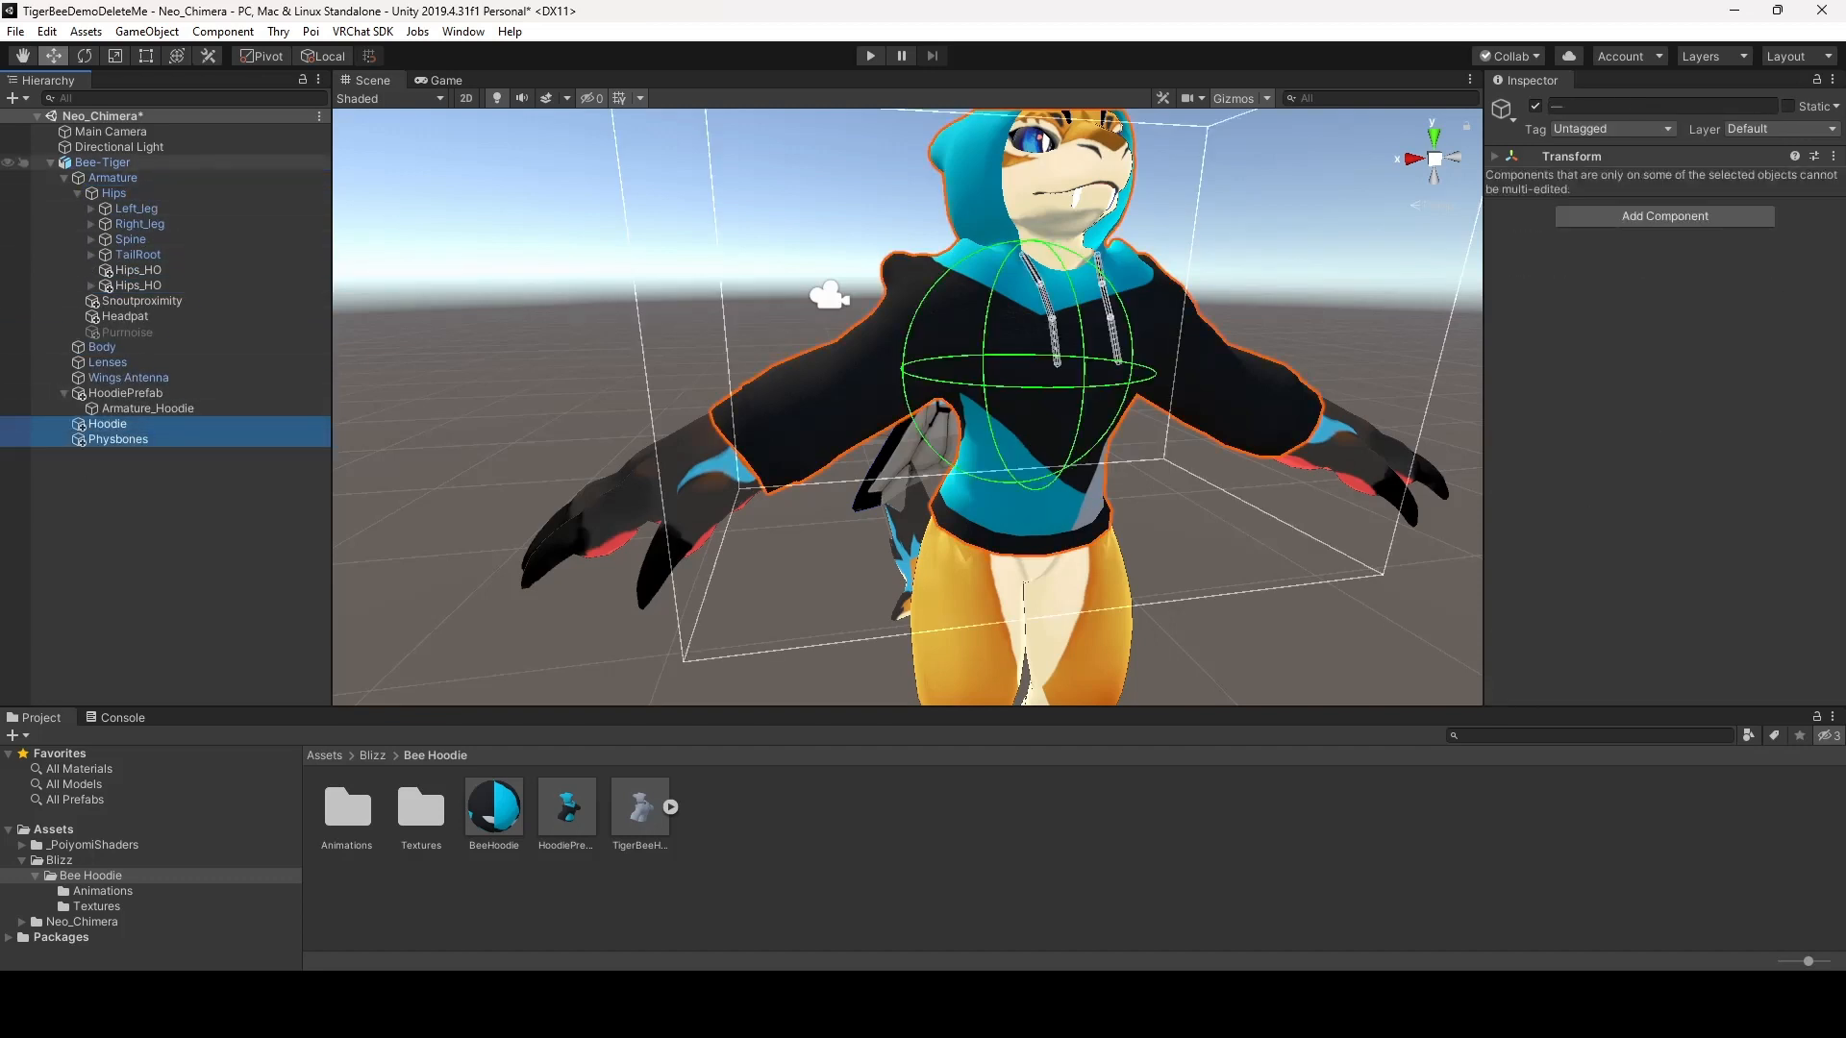
Delete the leftover HoodiePrefab object together with its empty Armature_Hoodie
click(126, 393)
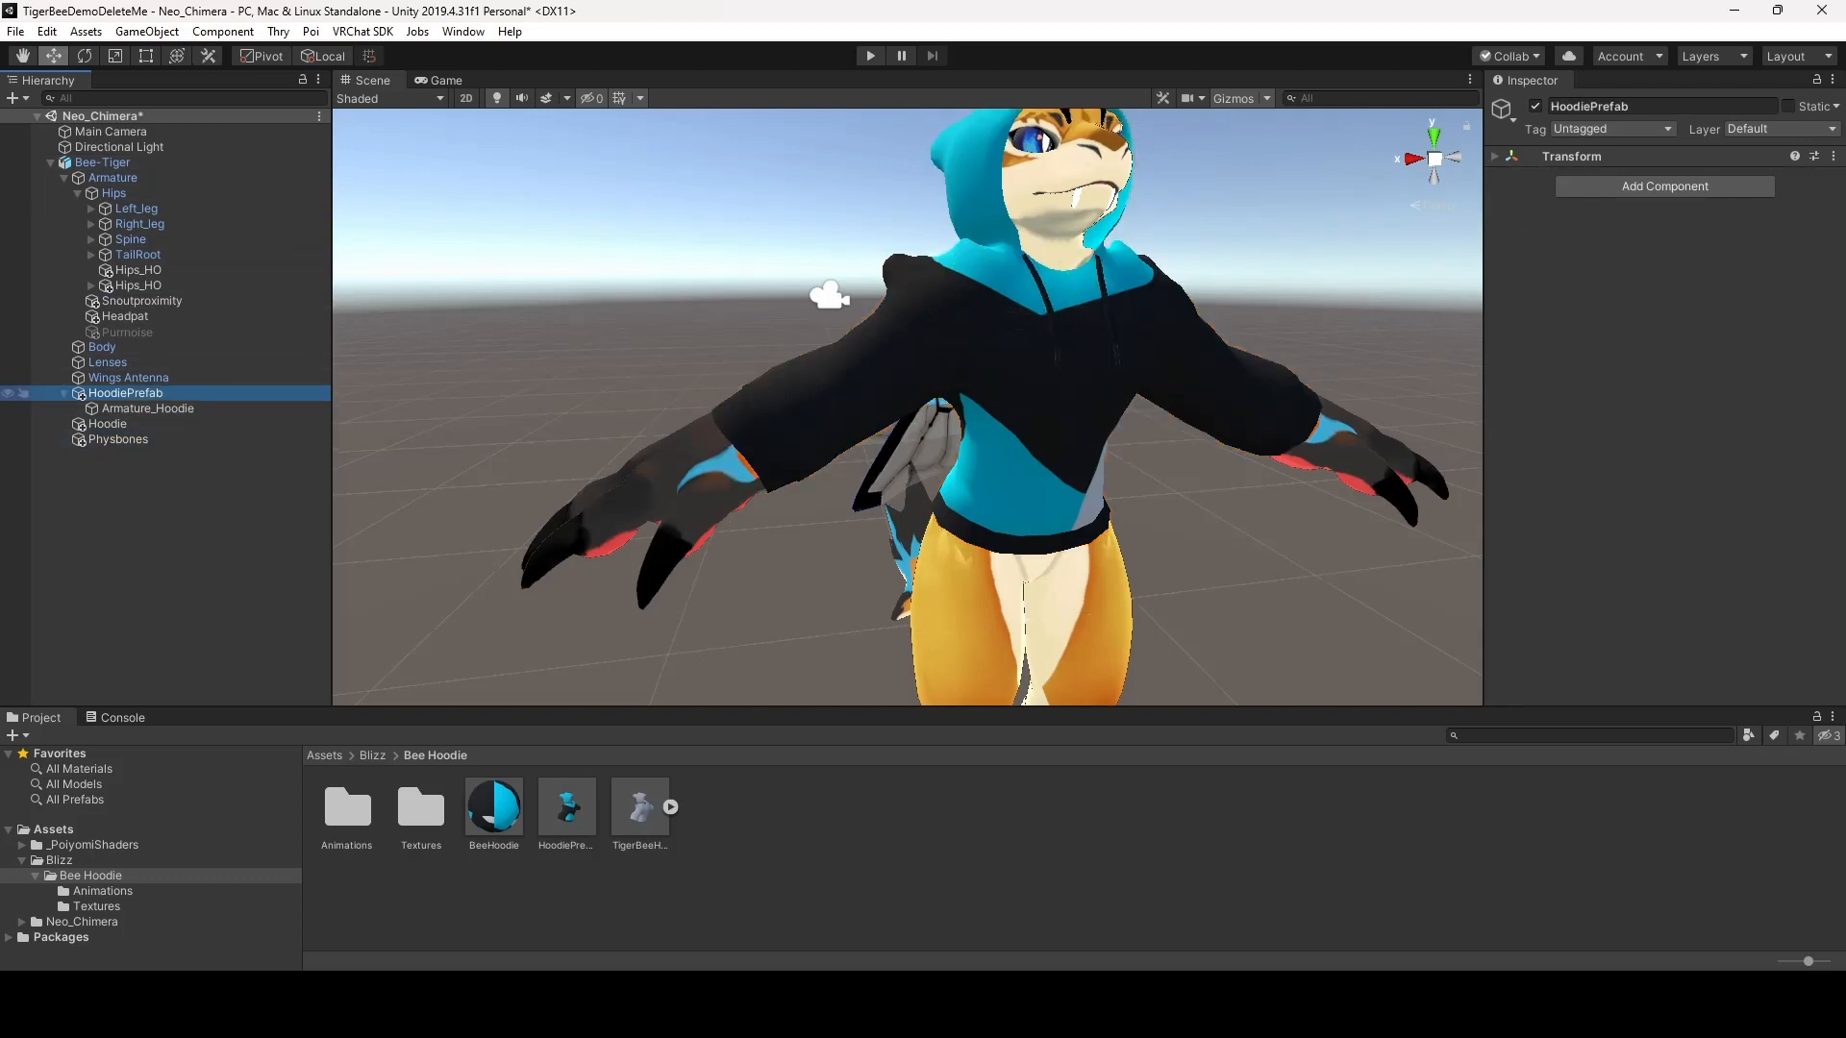
key(Delete)
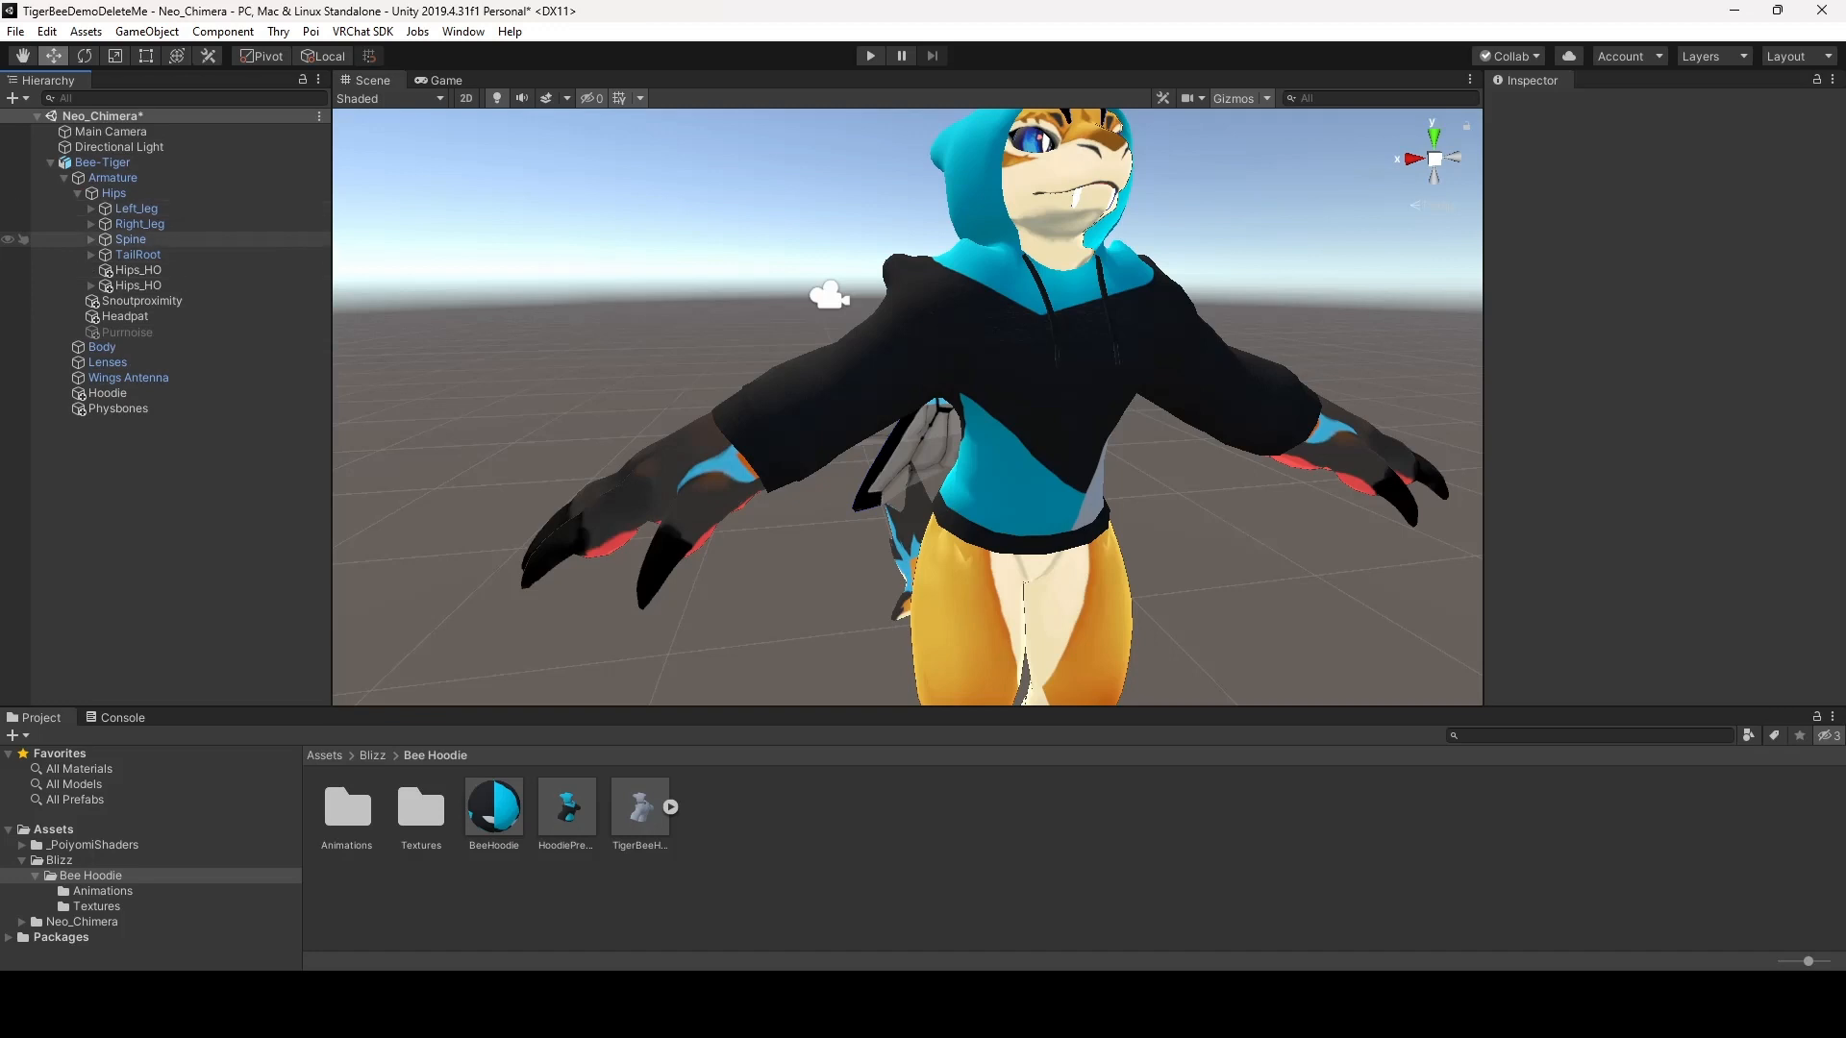
Parent Left_leg_HO under Left_leg and Right_leg_HO under Right_leg, then collapse both leg branches
click(92, 286)
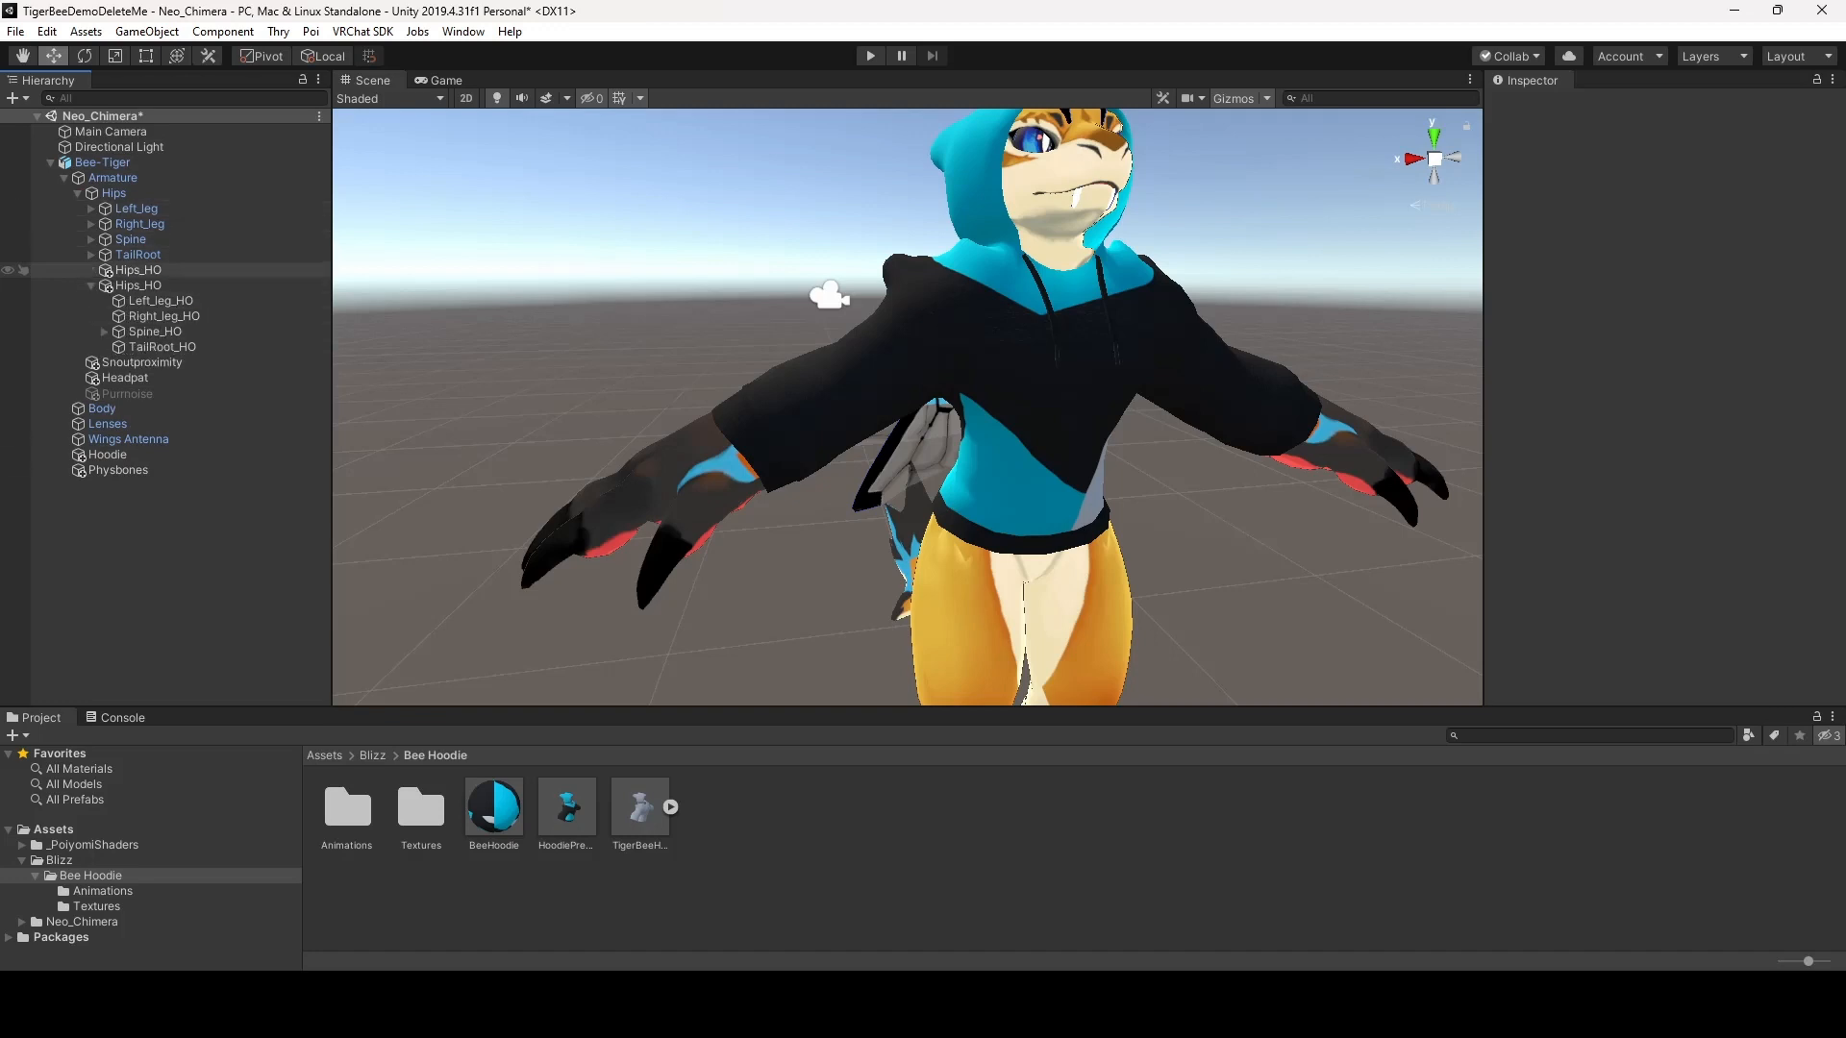
drag(160, 301, 136, 208)
drag(163, 346, 137, 270)
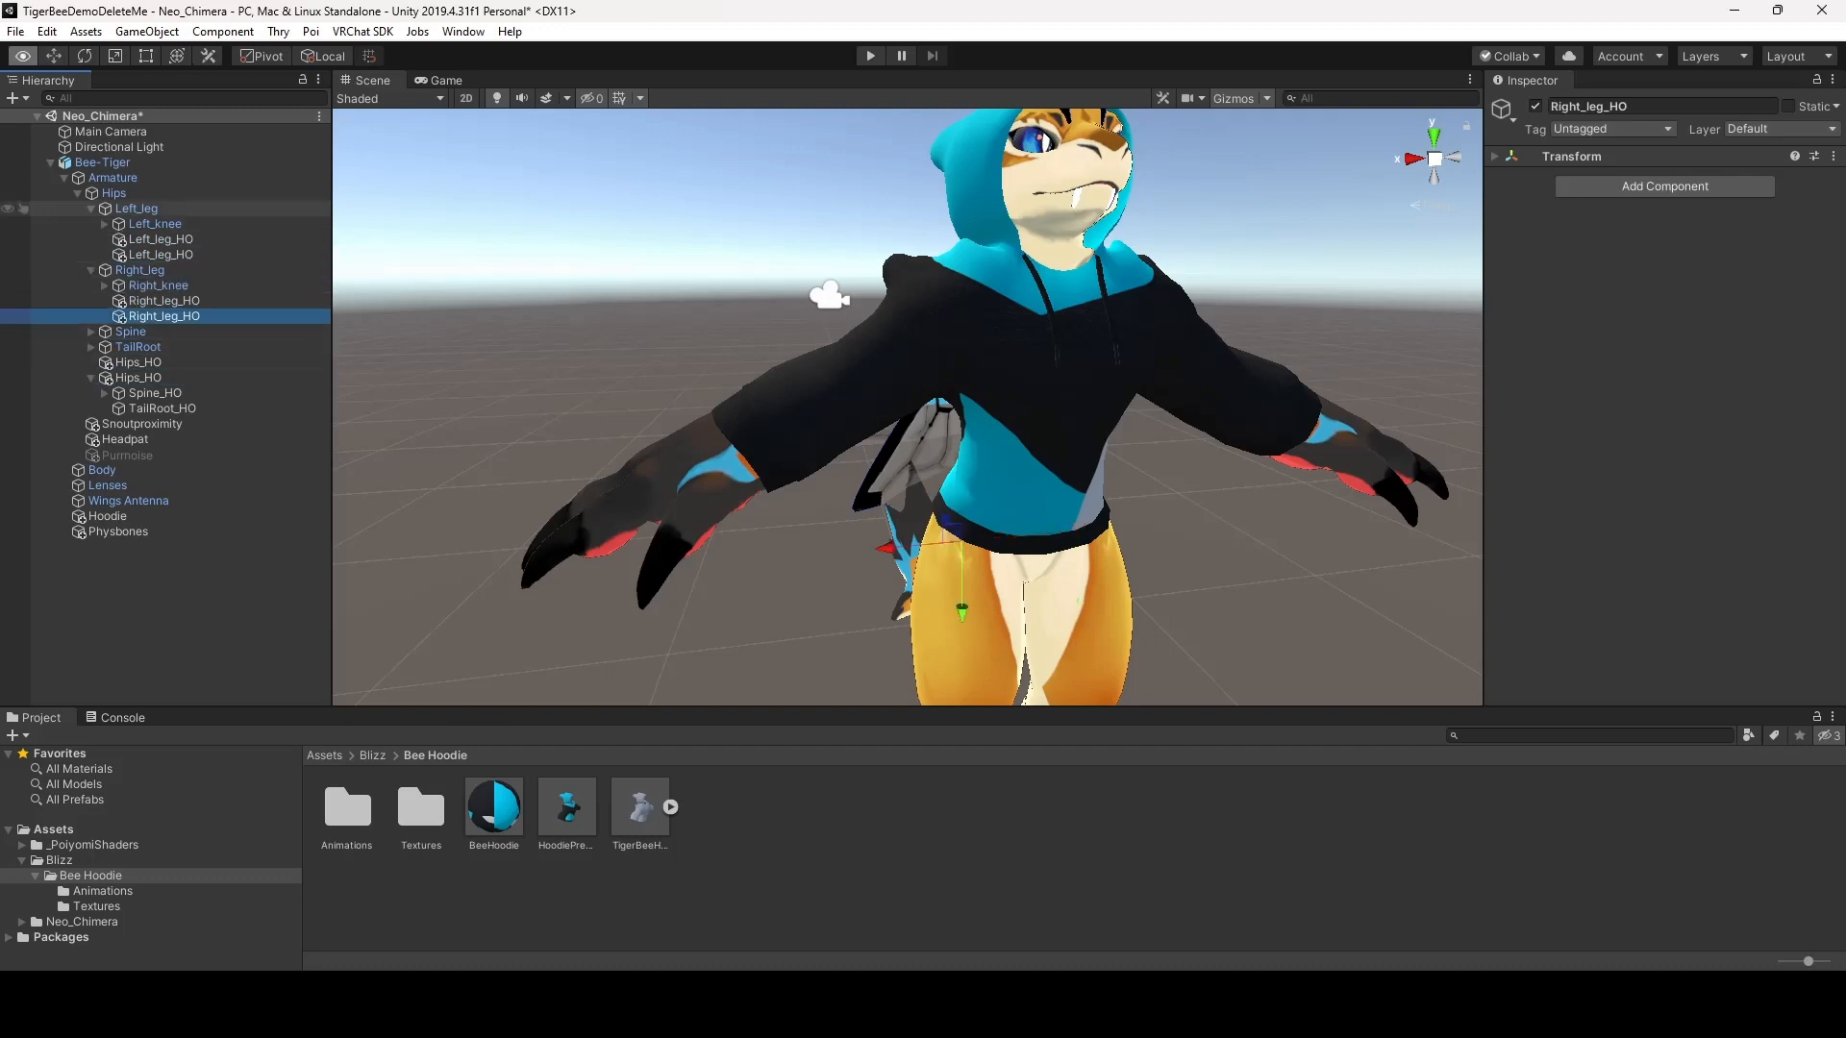
alt+click(92, 209)
alt+click(92, 224)
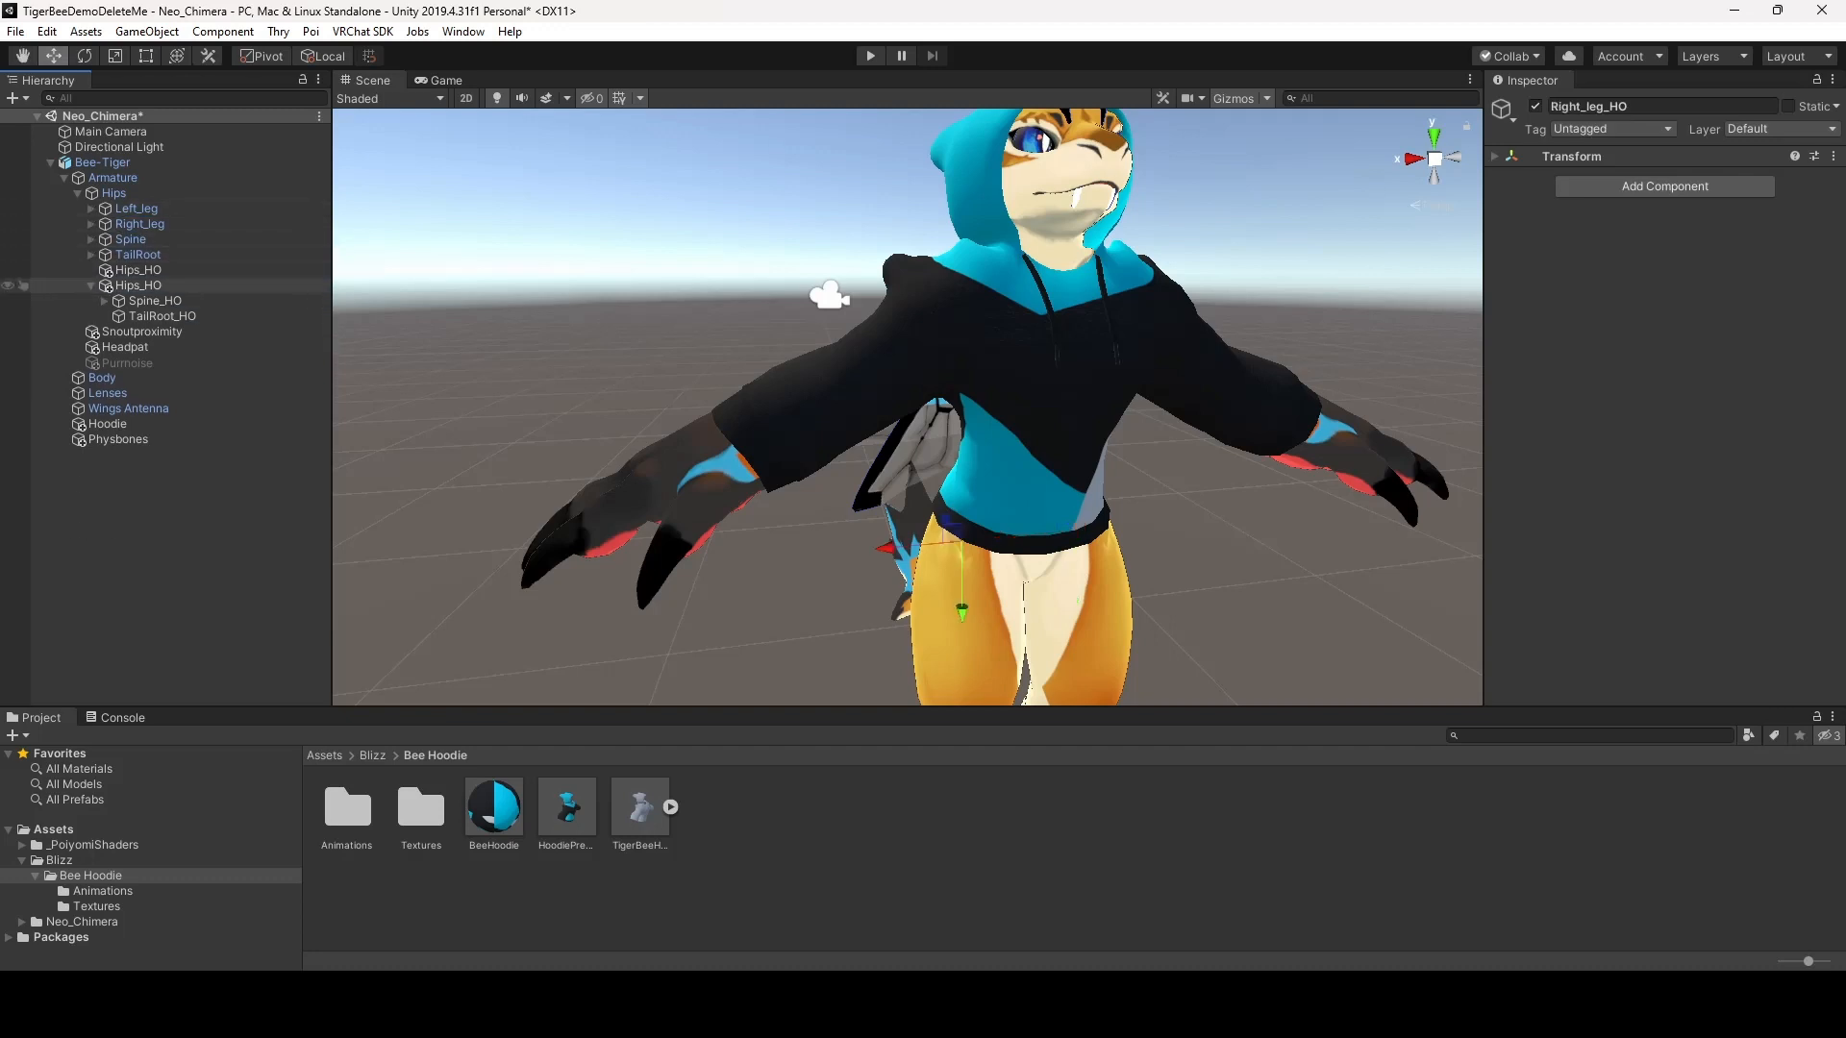
Parent Spine_HO under the avatar's Spine bone and Chest_HO under its Chest bone
drag(155, 302, 137, 241)
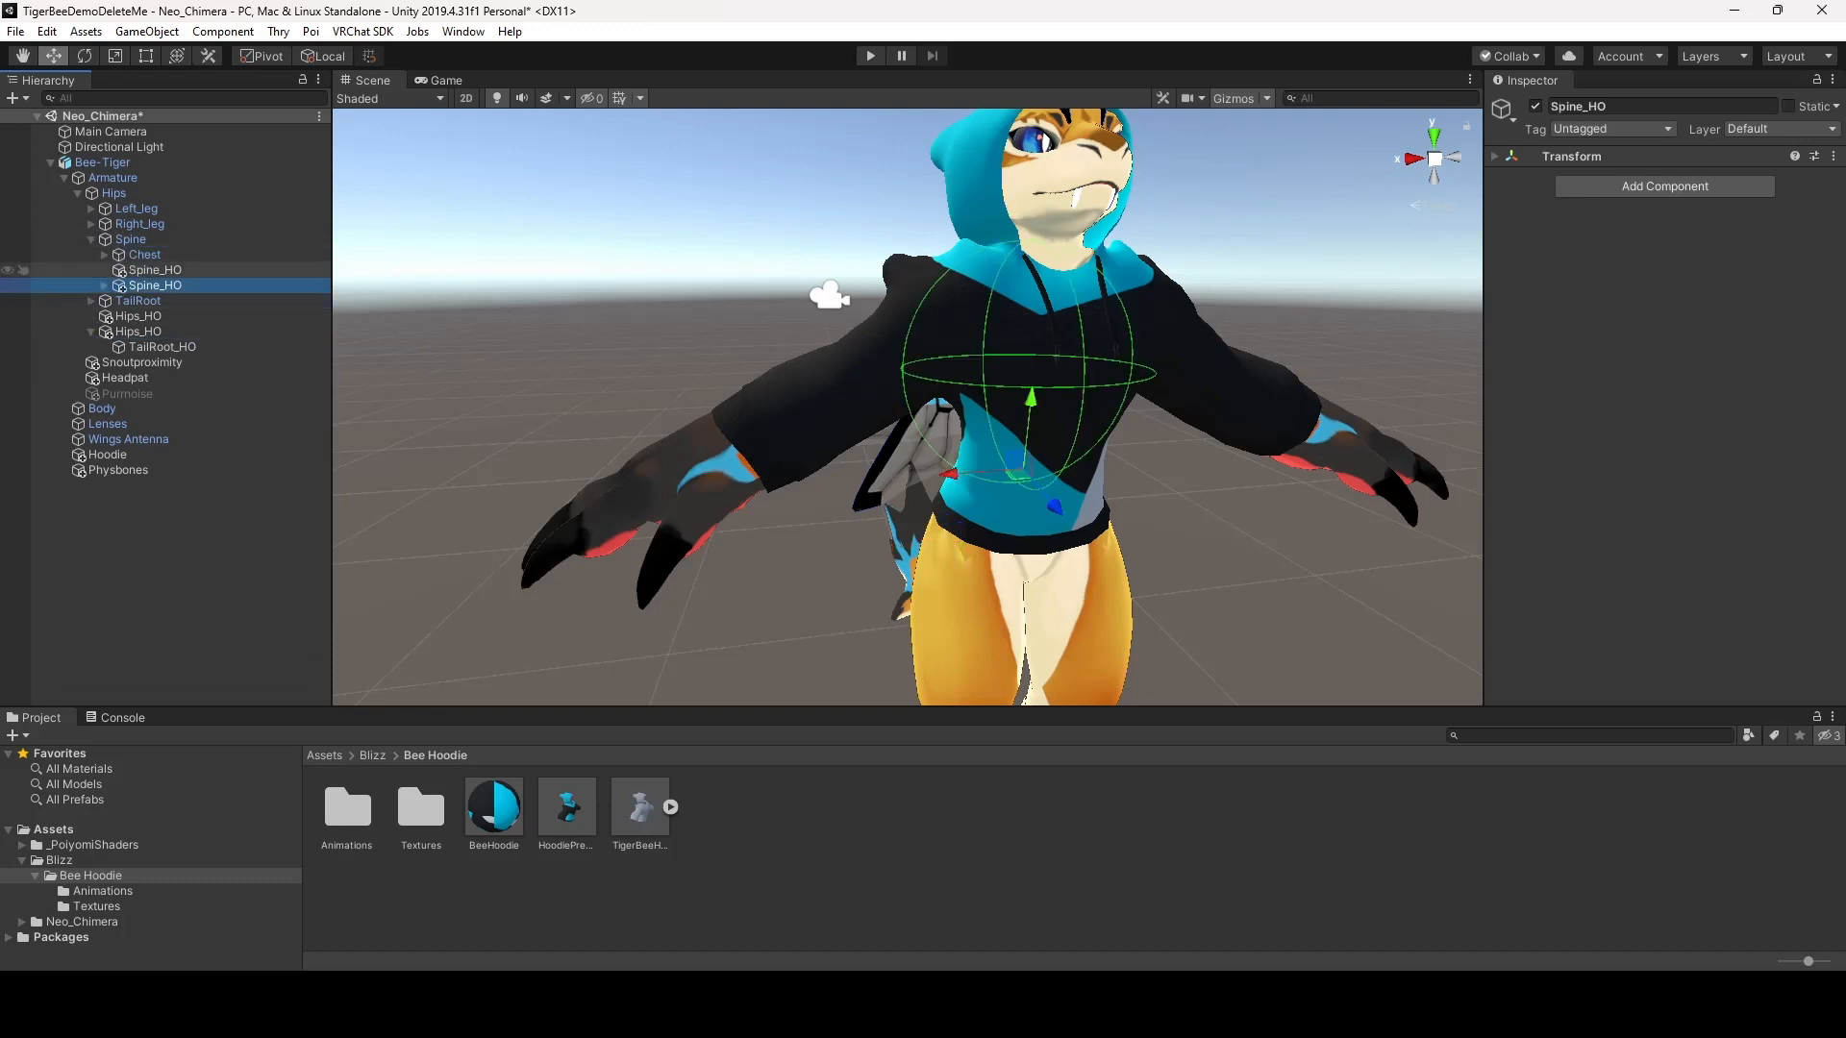
click(104, 286)
drag(165, 301, 149, 260)
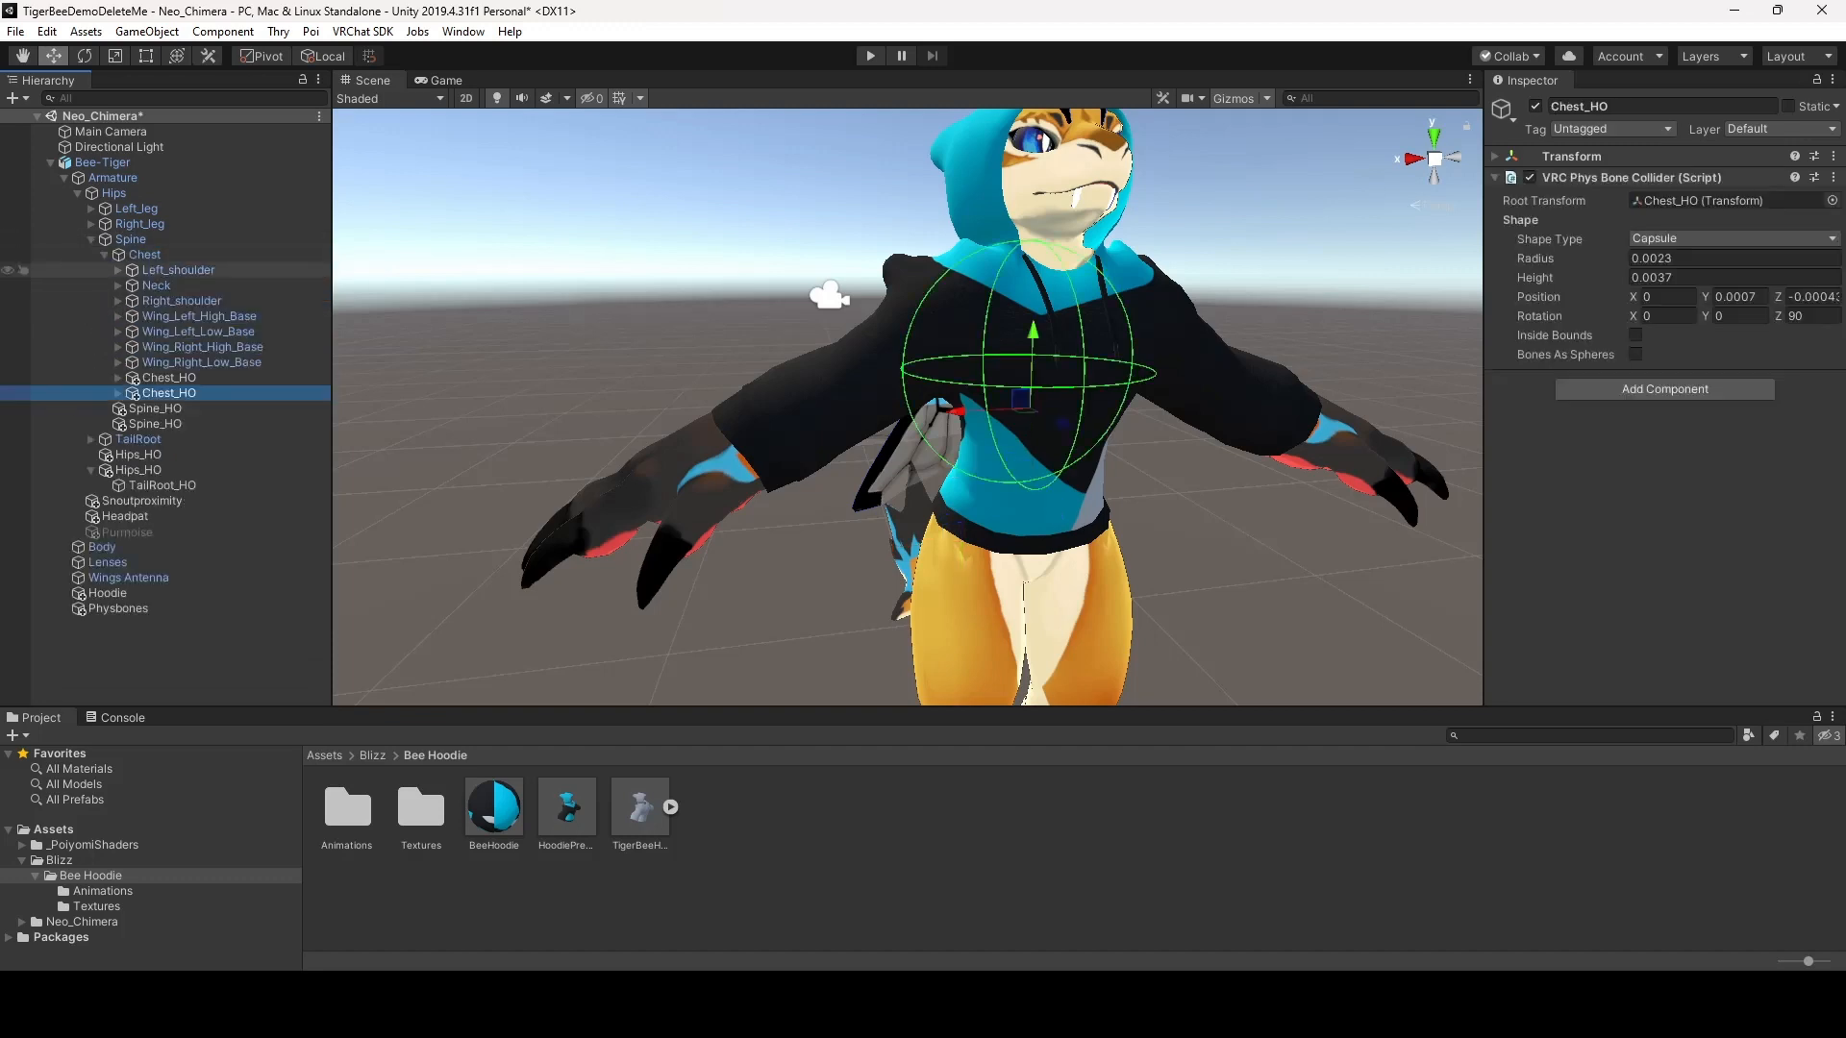
Parent Left_shoulder_HO, Left_arm_HO and Left_elbow_HO under the avatar's matching left shoulder, arm and elbow bones
click(118, 393)
drag(197, 408, 180, 285)
click(132, 316)
click(145, 331)
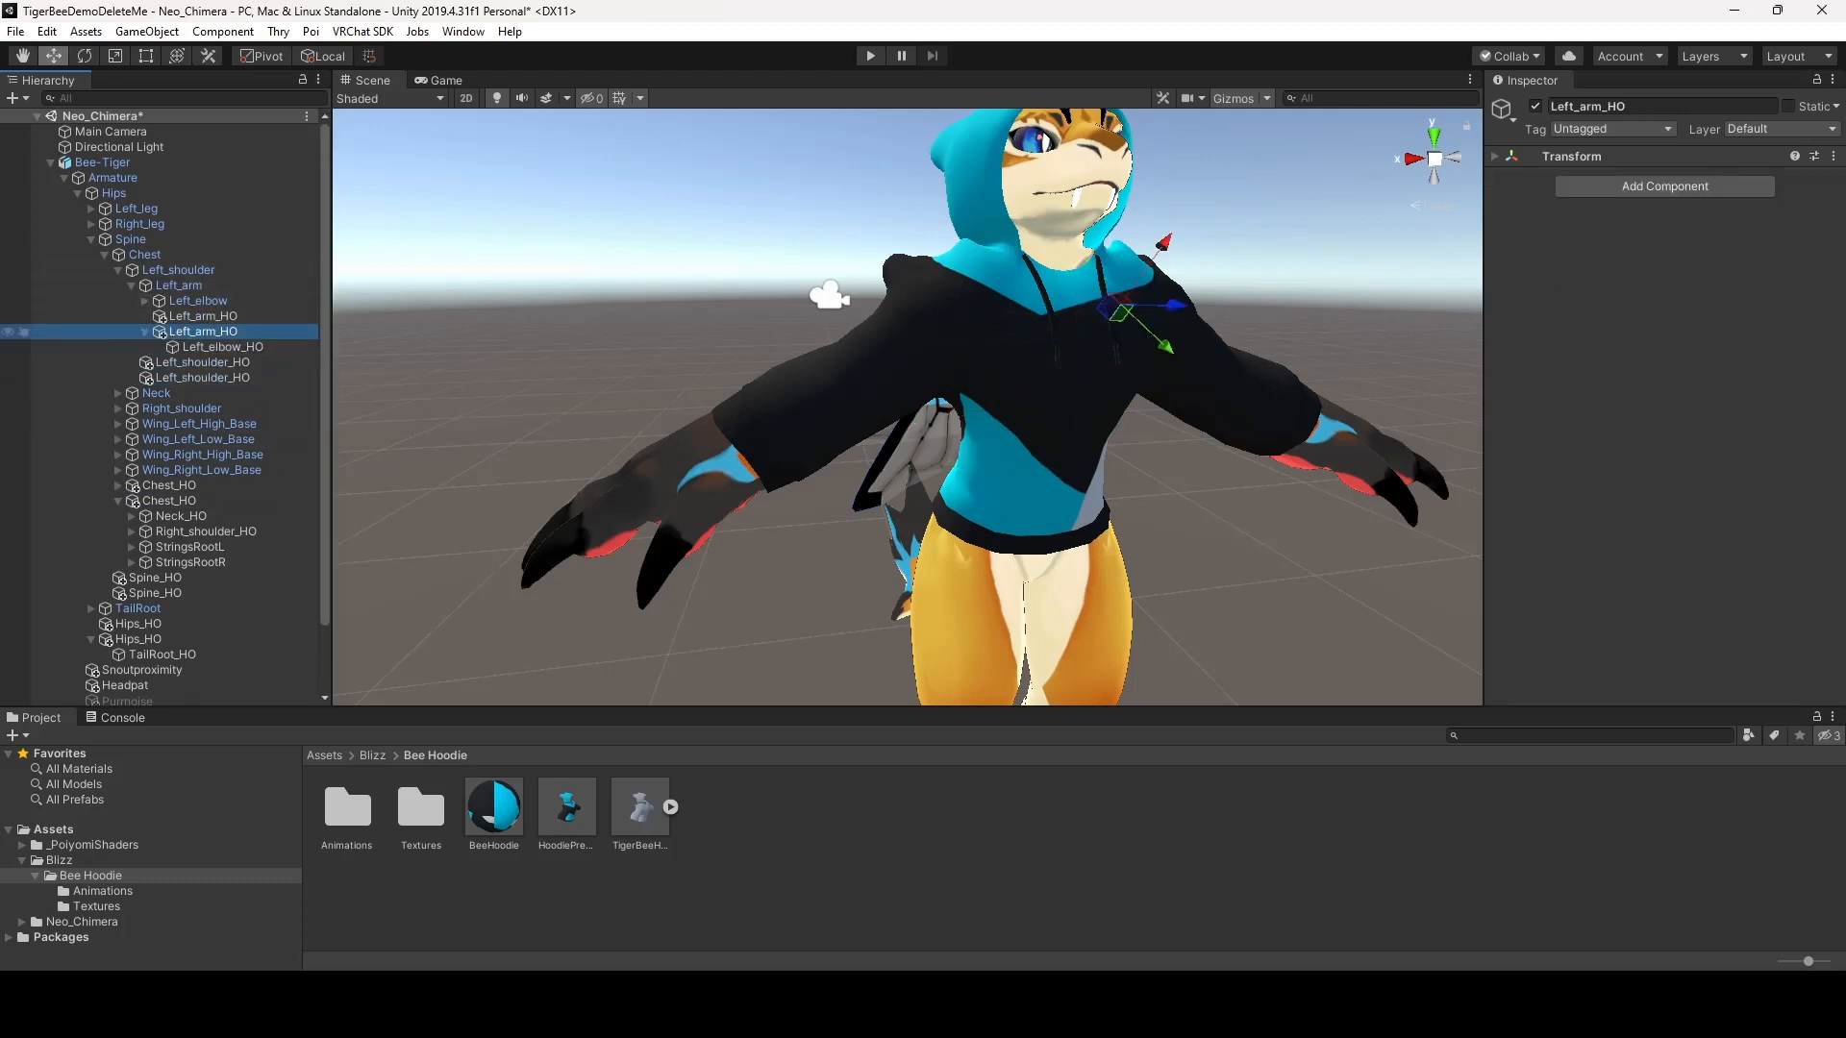
drag(207, 347, 198, 301)
click(119, 270)
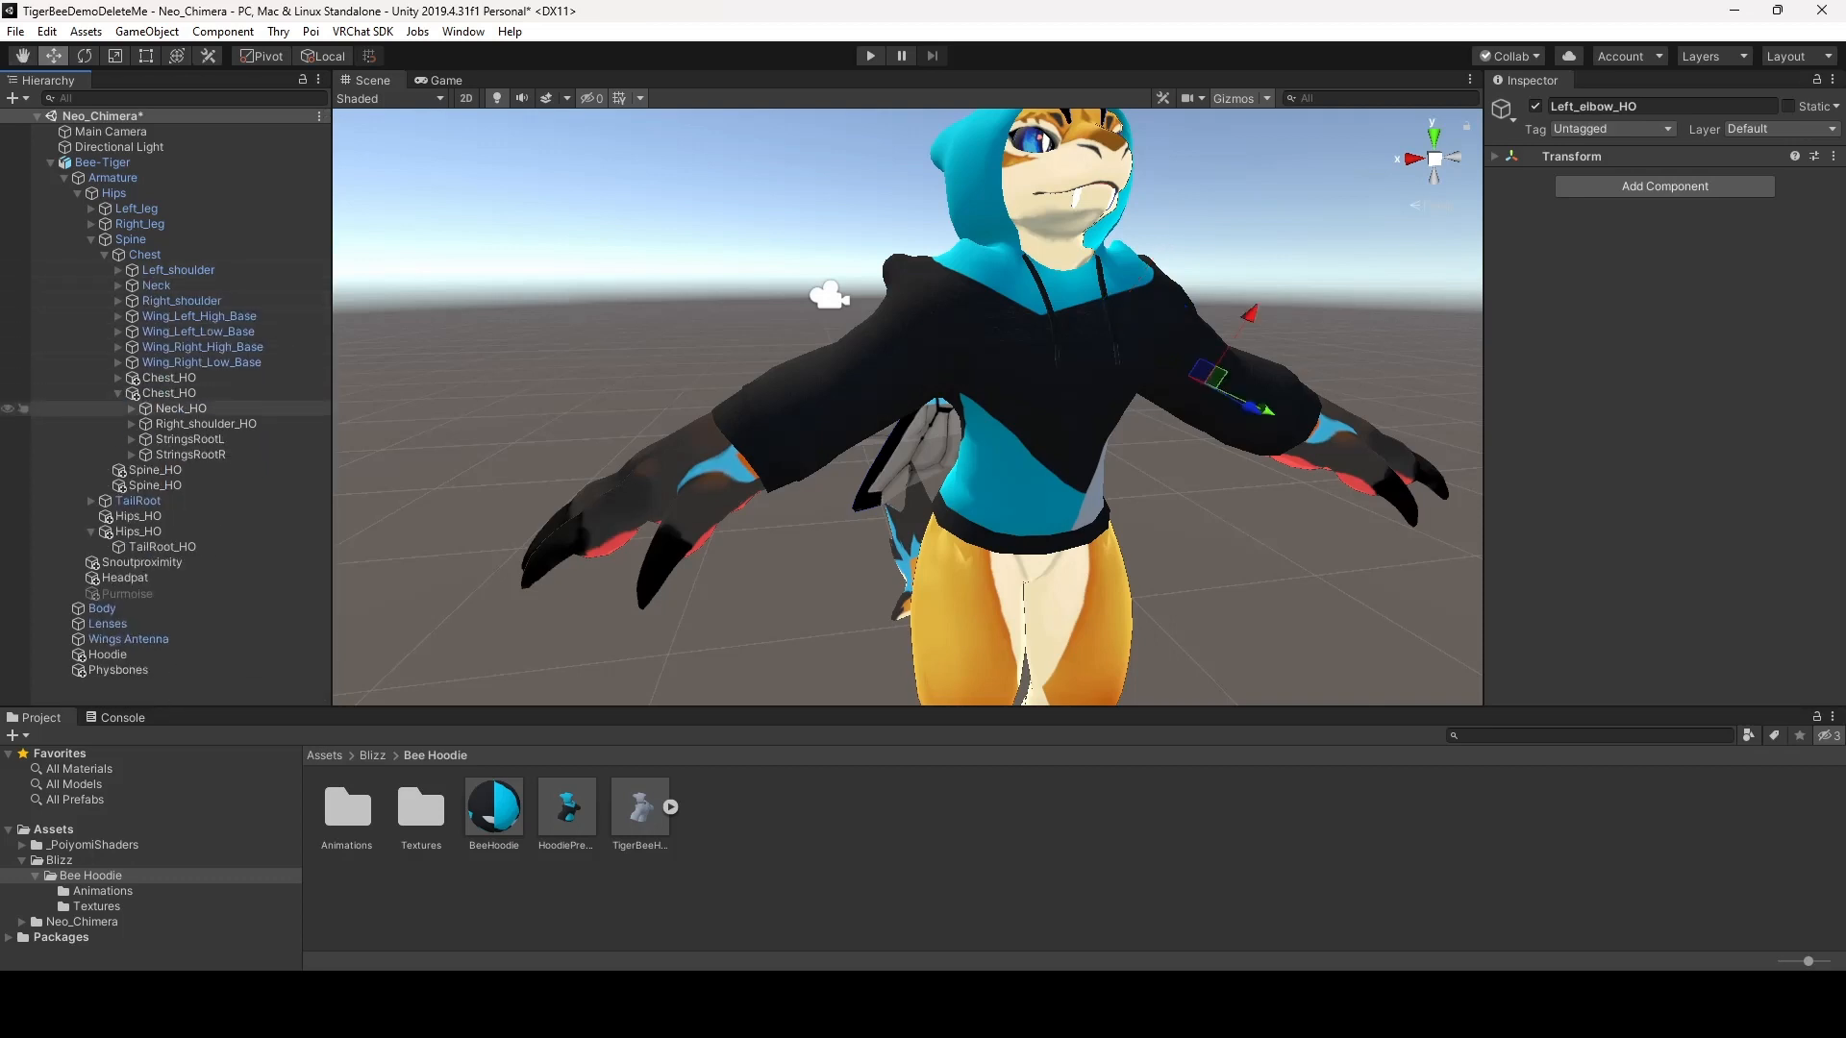
Parent Right_shoulder_HO, Right_arm_HO and Right_elbow_HO under the avatar's matching right shoulder, arm and elbow bones
drag(205, 424, 183, 301)
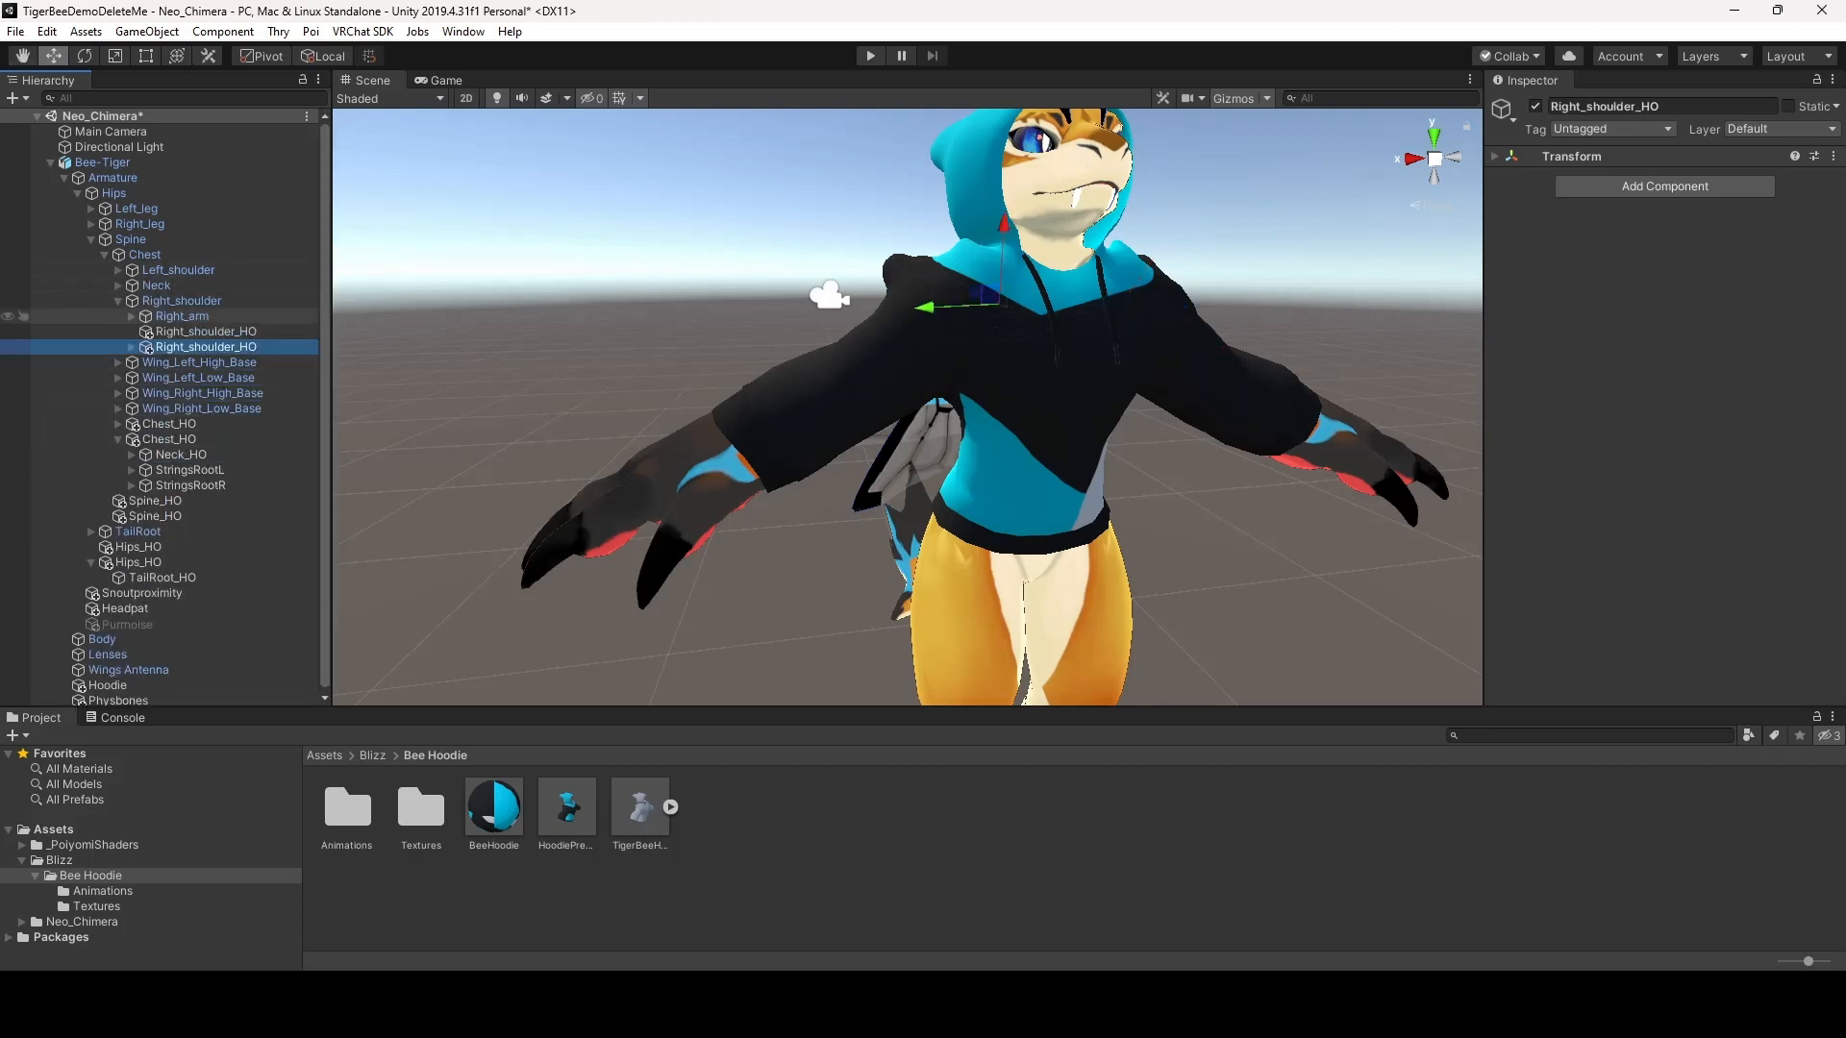
click(132, 347)
drag(206, 362, 184, 316)
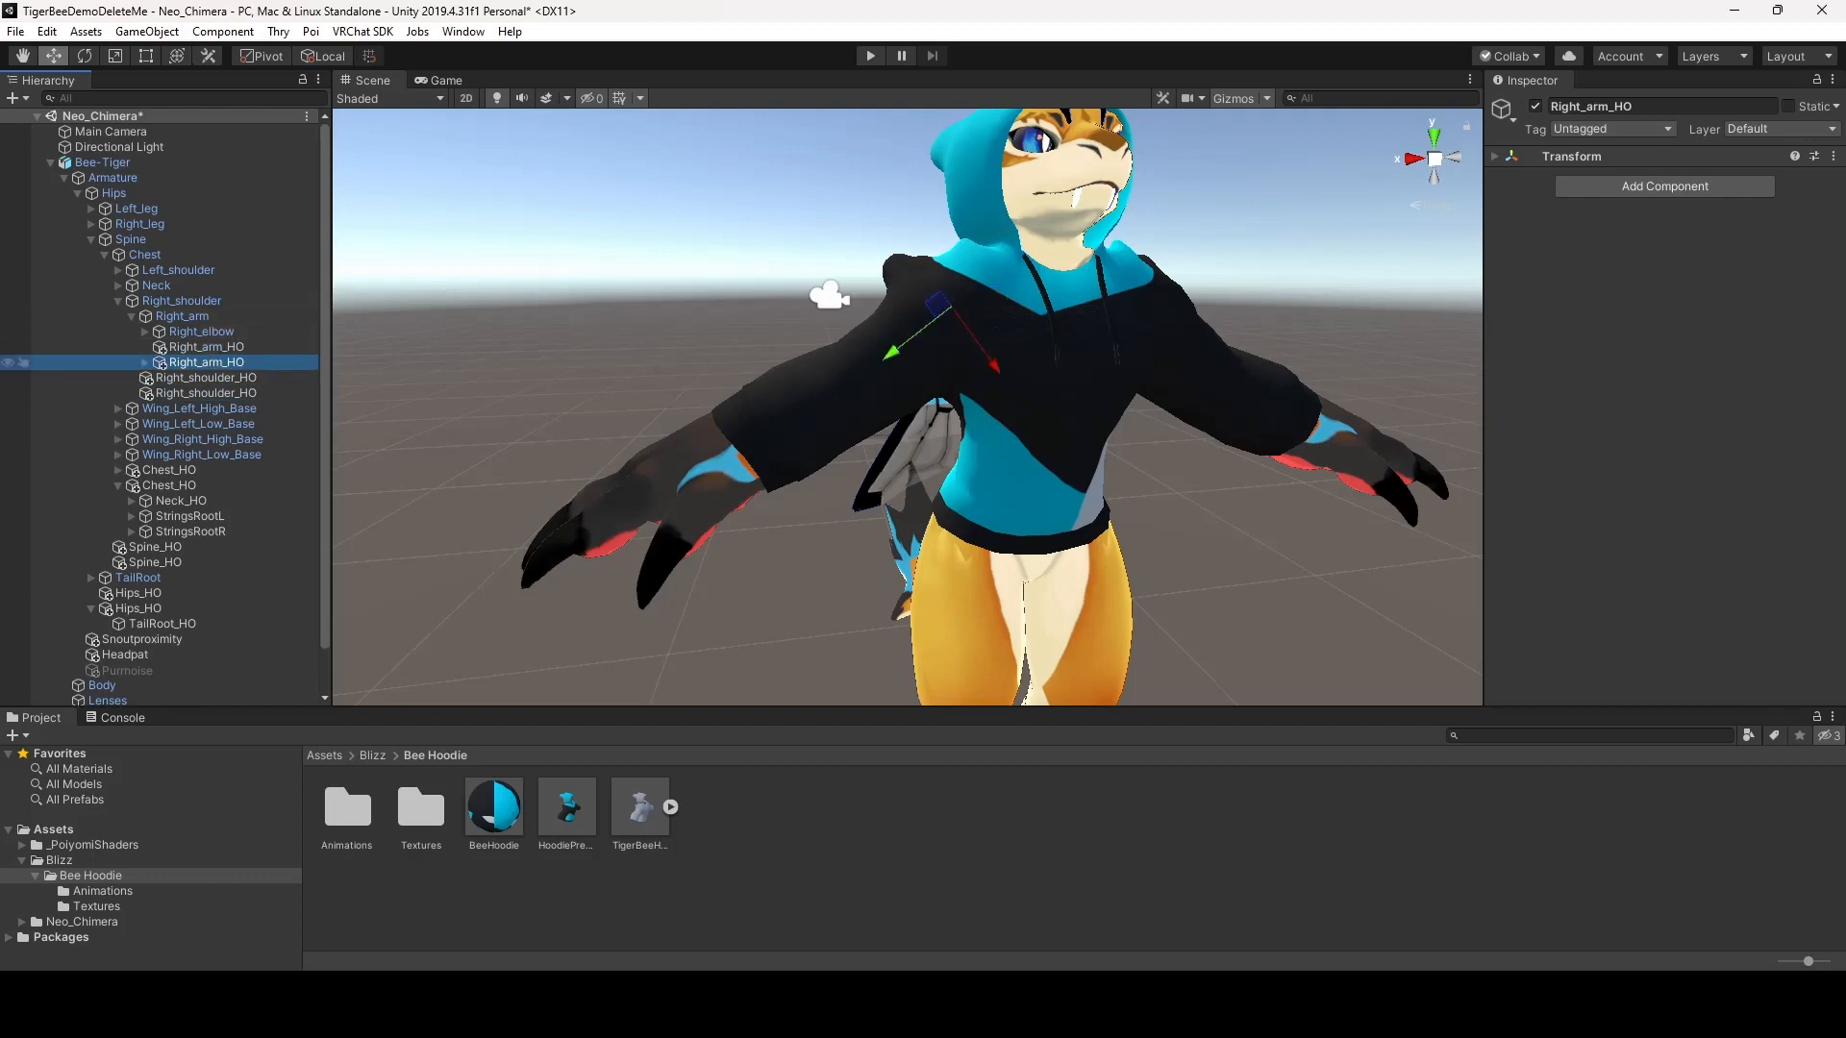
click(145, 363)
drag(204, 378, 197, 331)
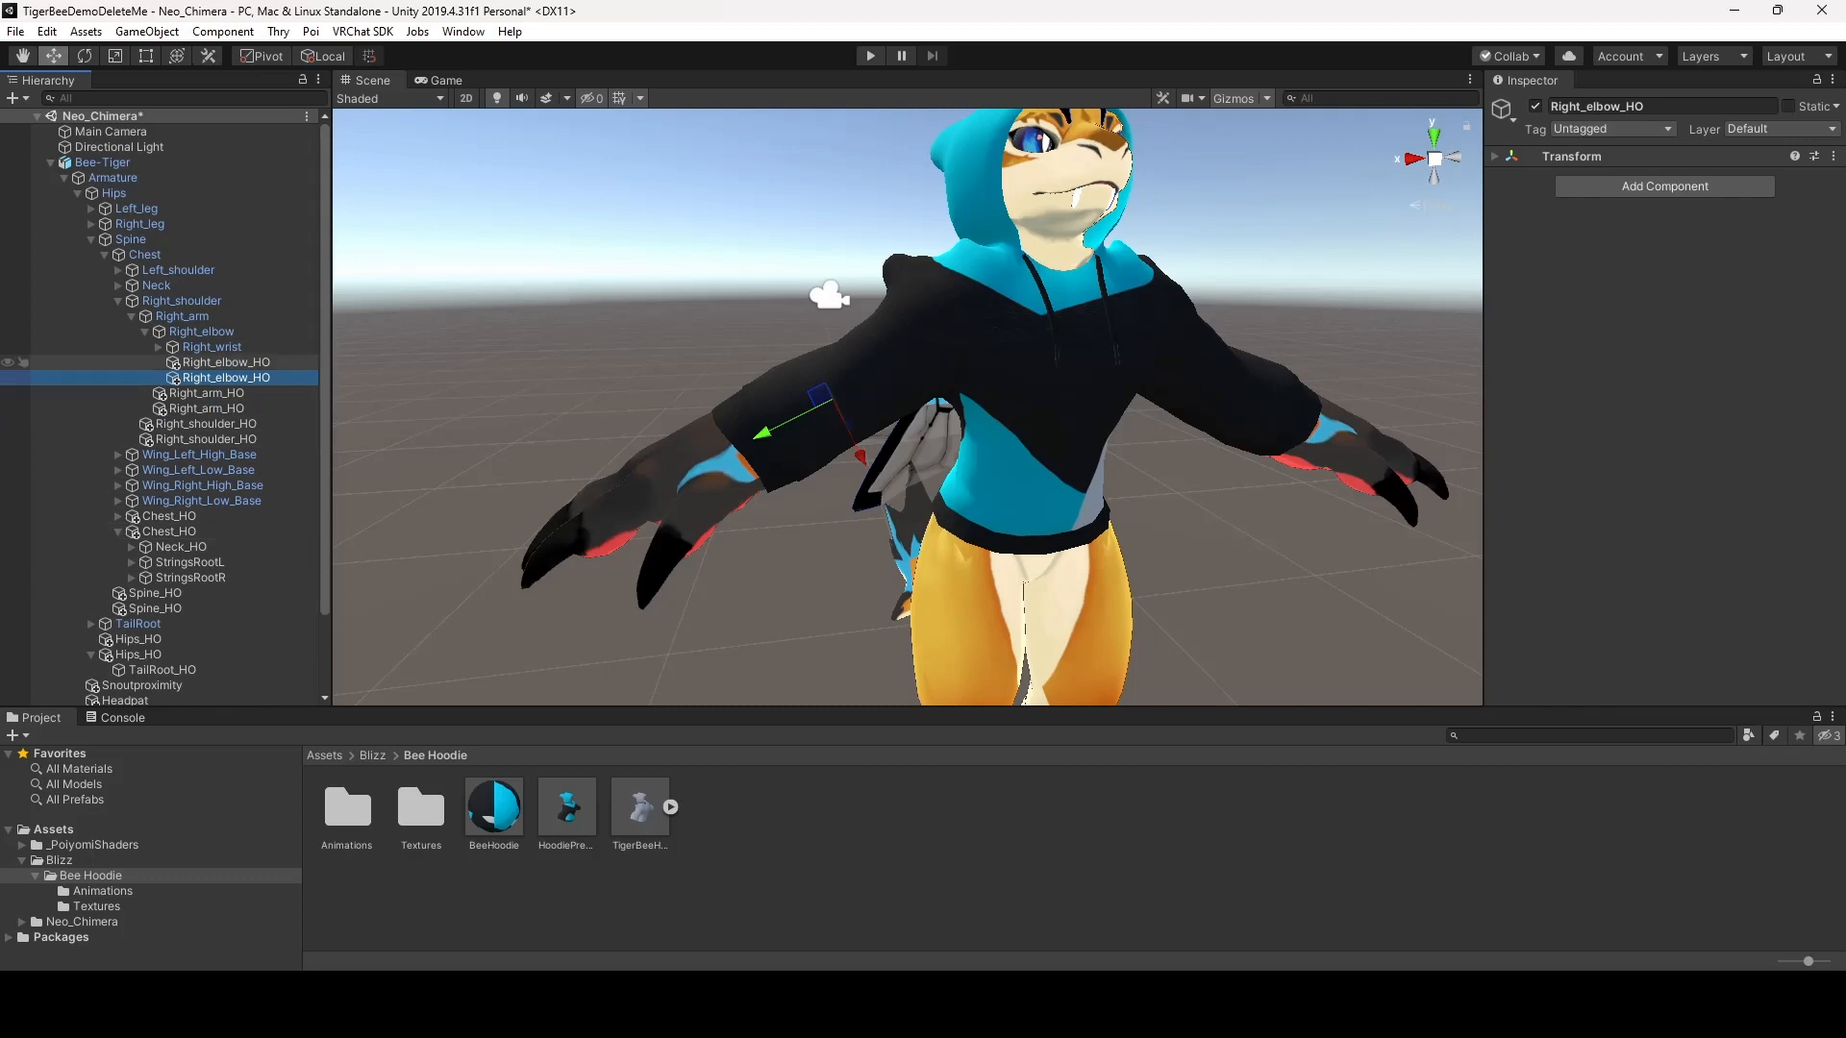
click(171, 301)
alt+click(118, 301)
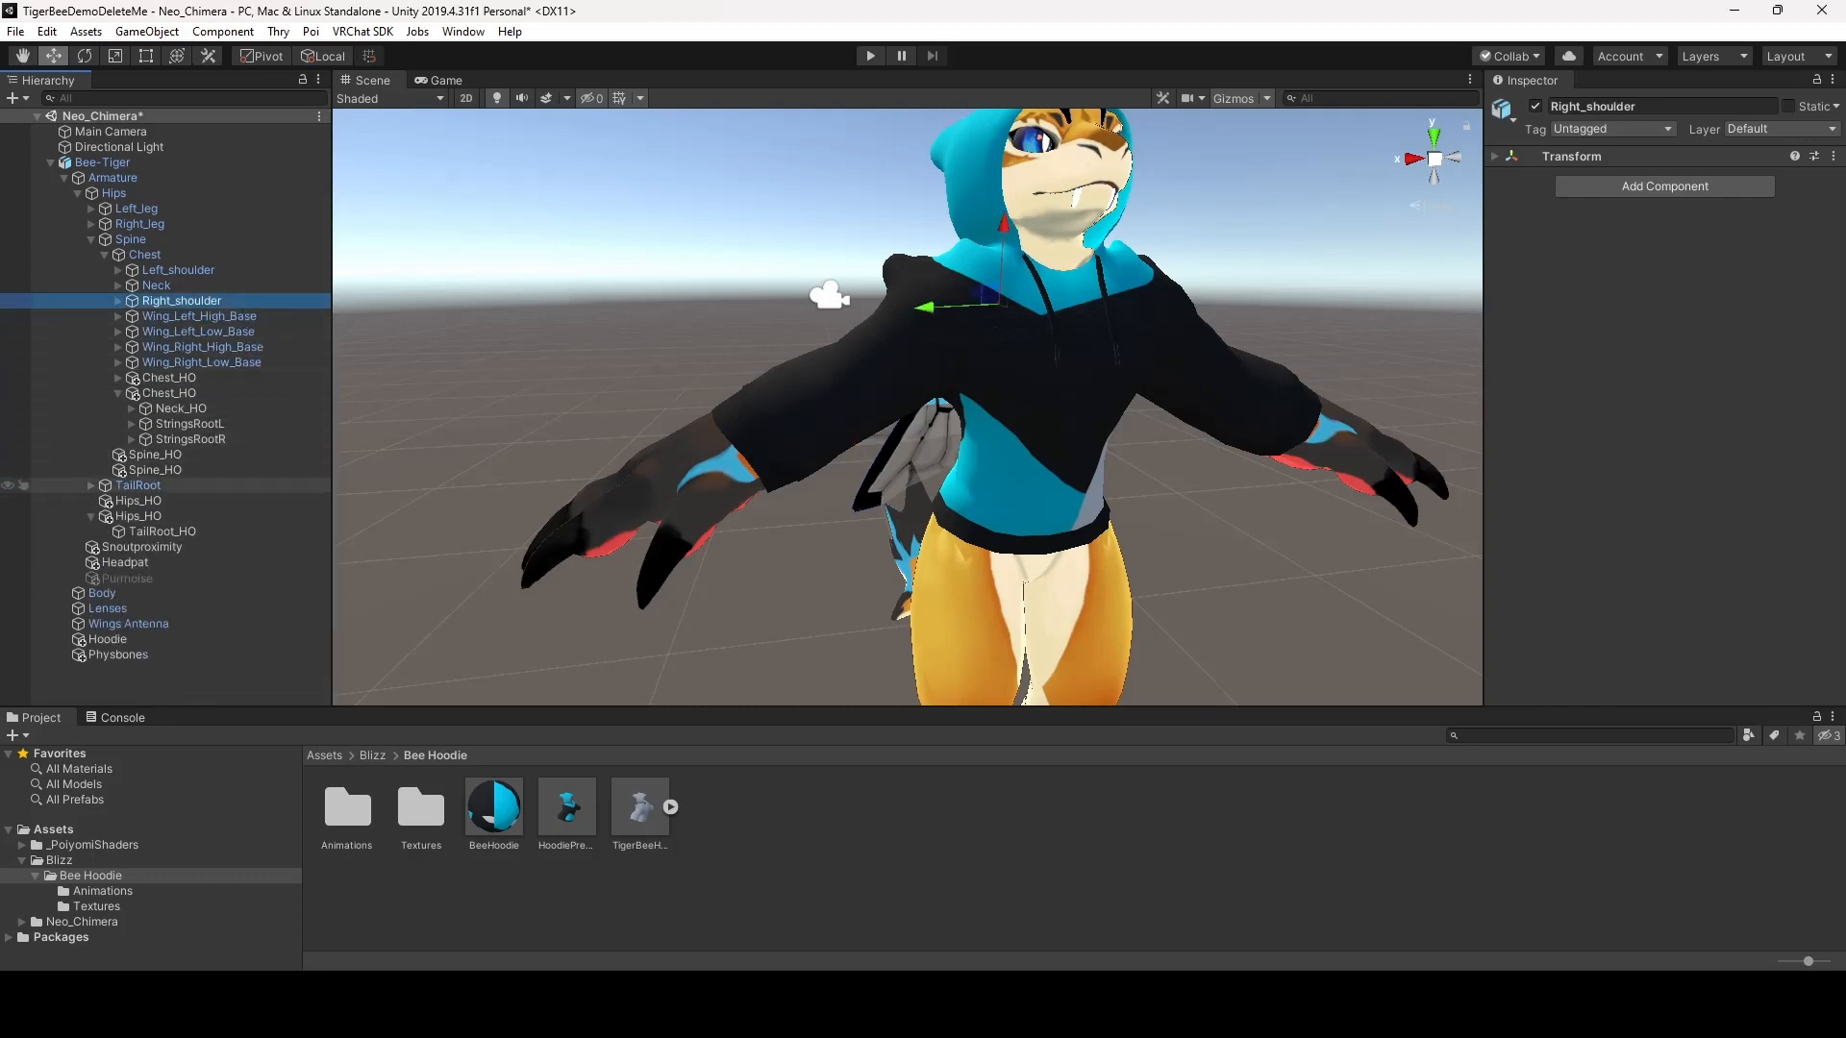
Parent TailRoot_HO under the avatar's TailRoot bone and collapse that branch
click(154, 532)
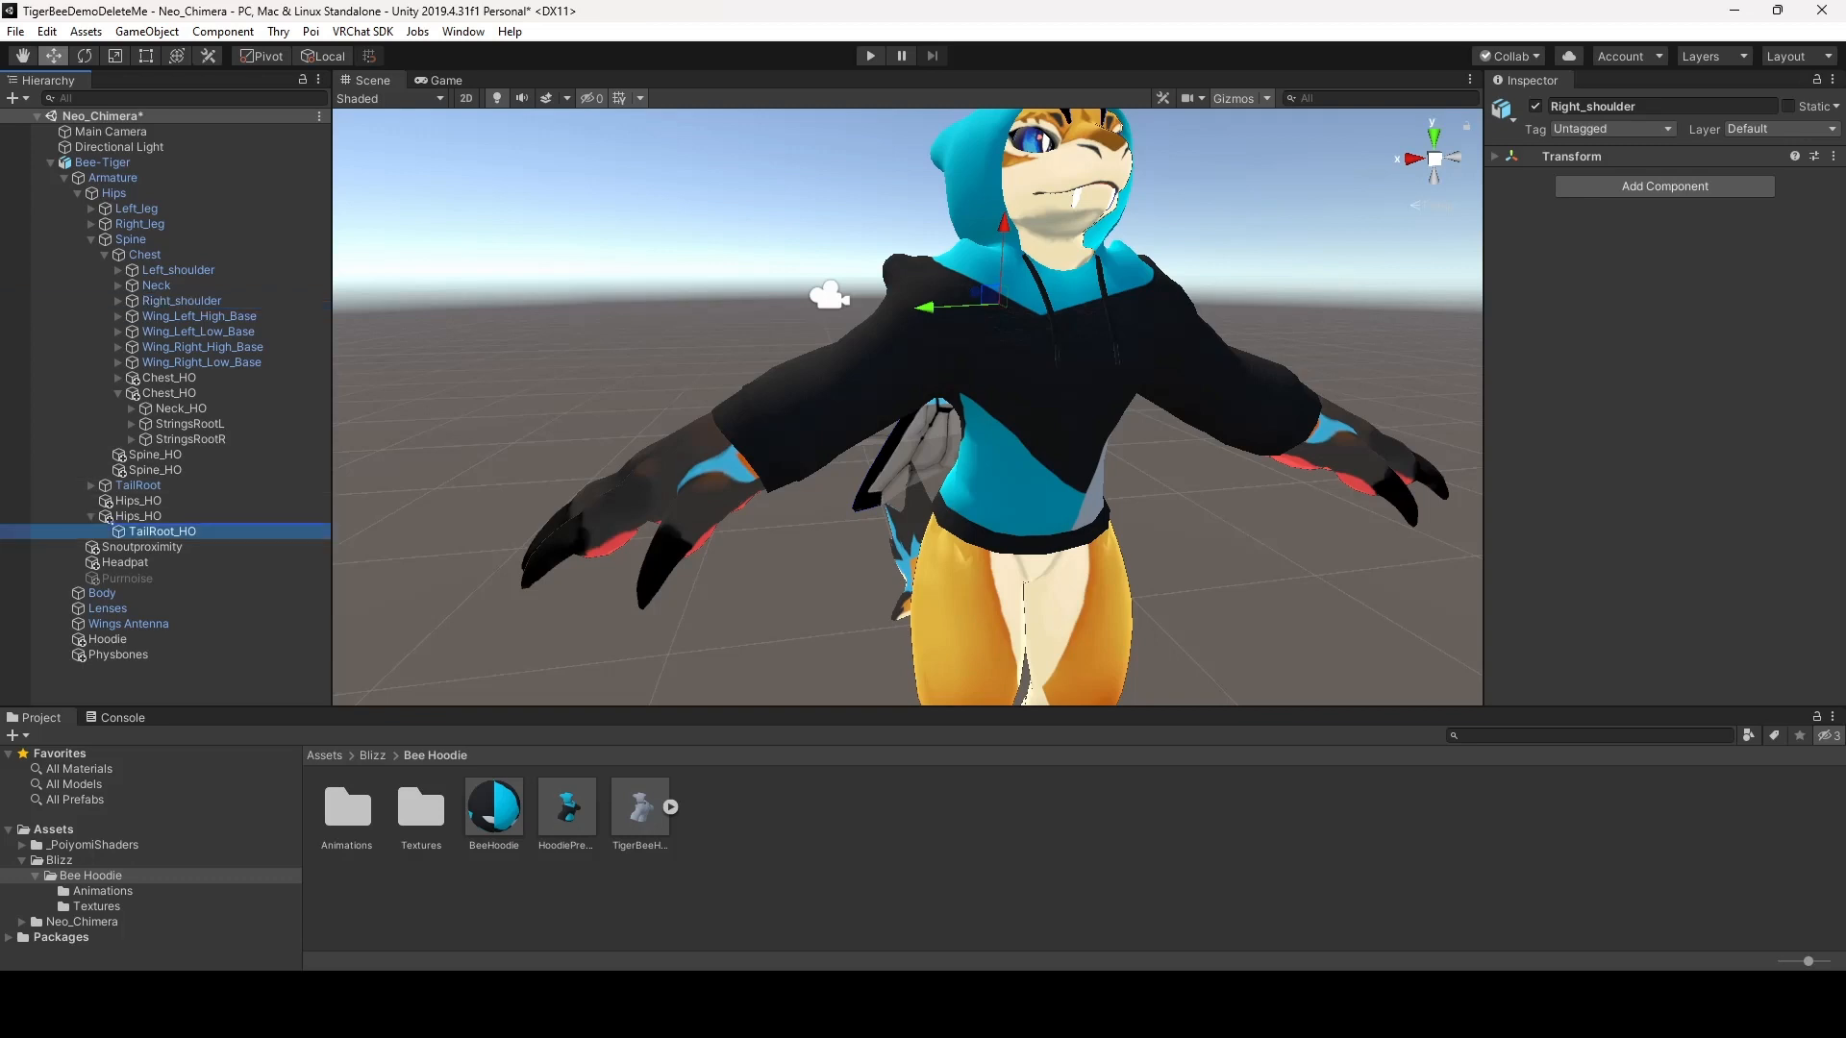
drag(153, 532, 138, 485)
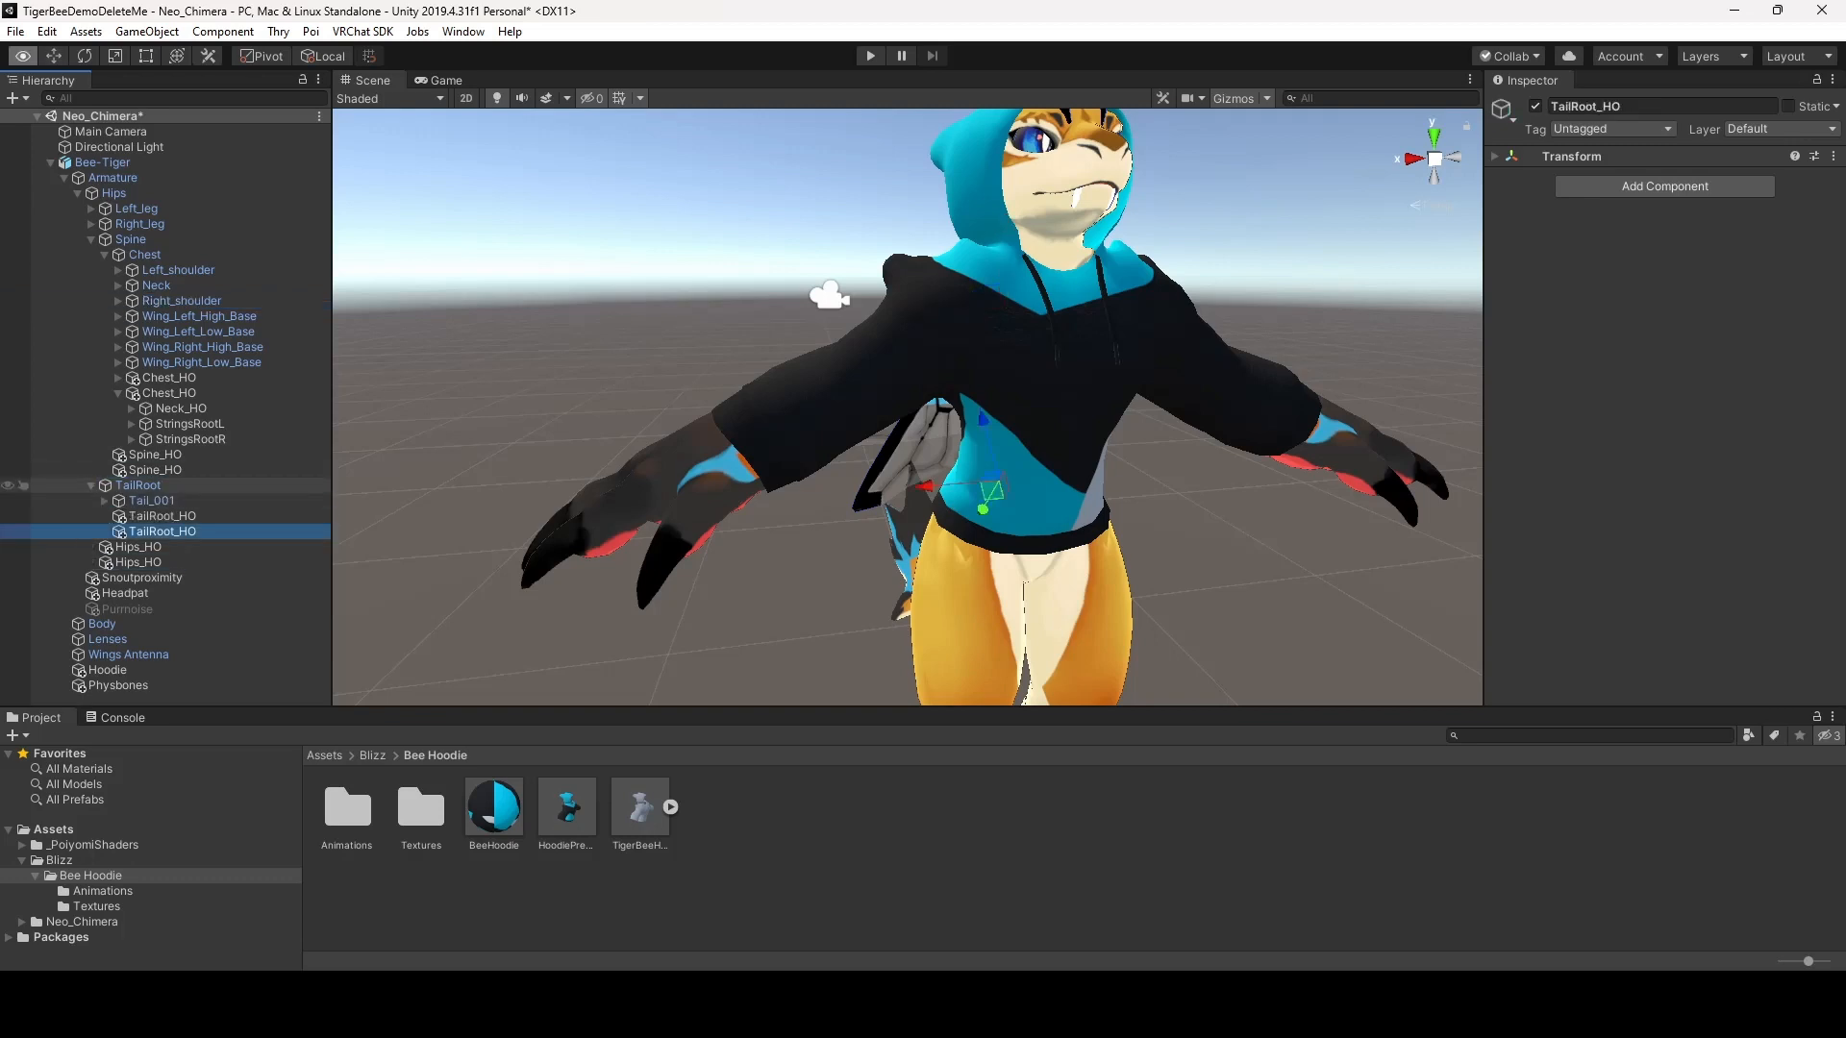
alt+click(92, 486)
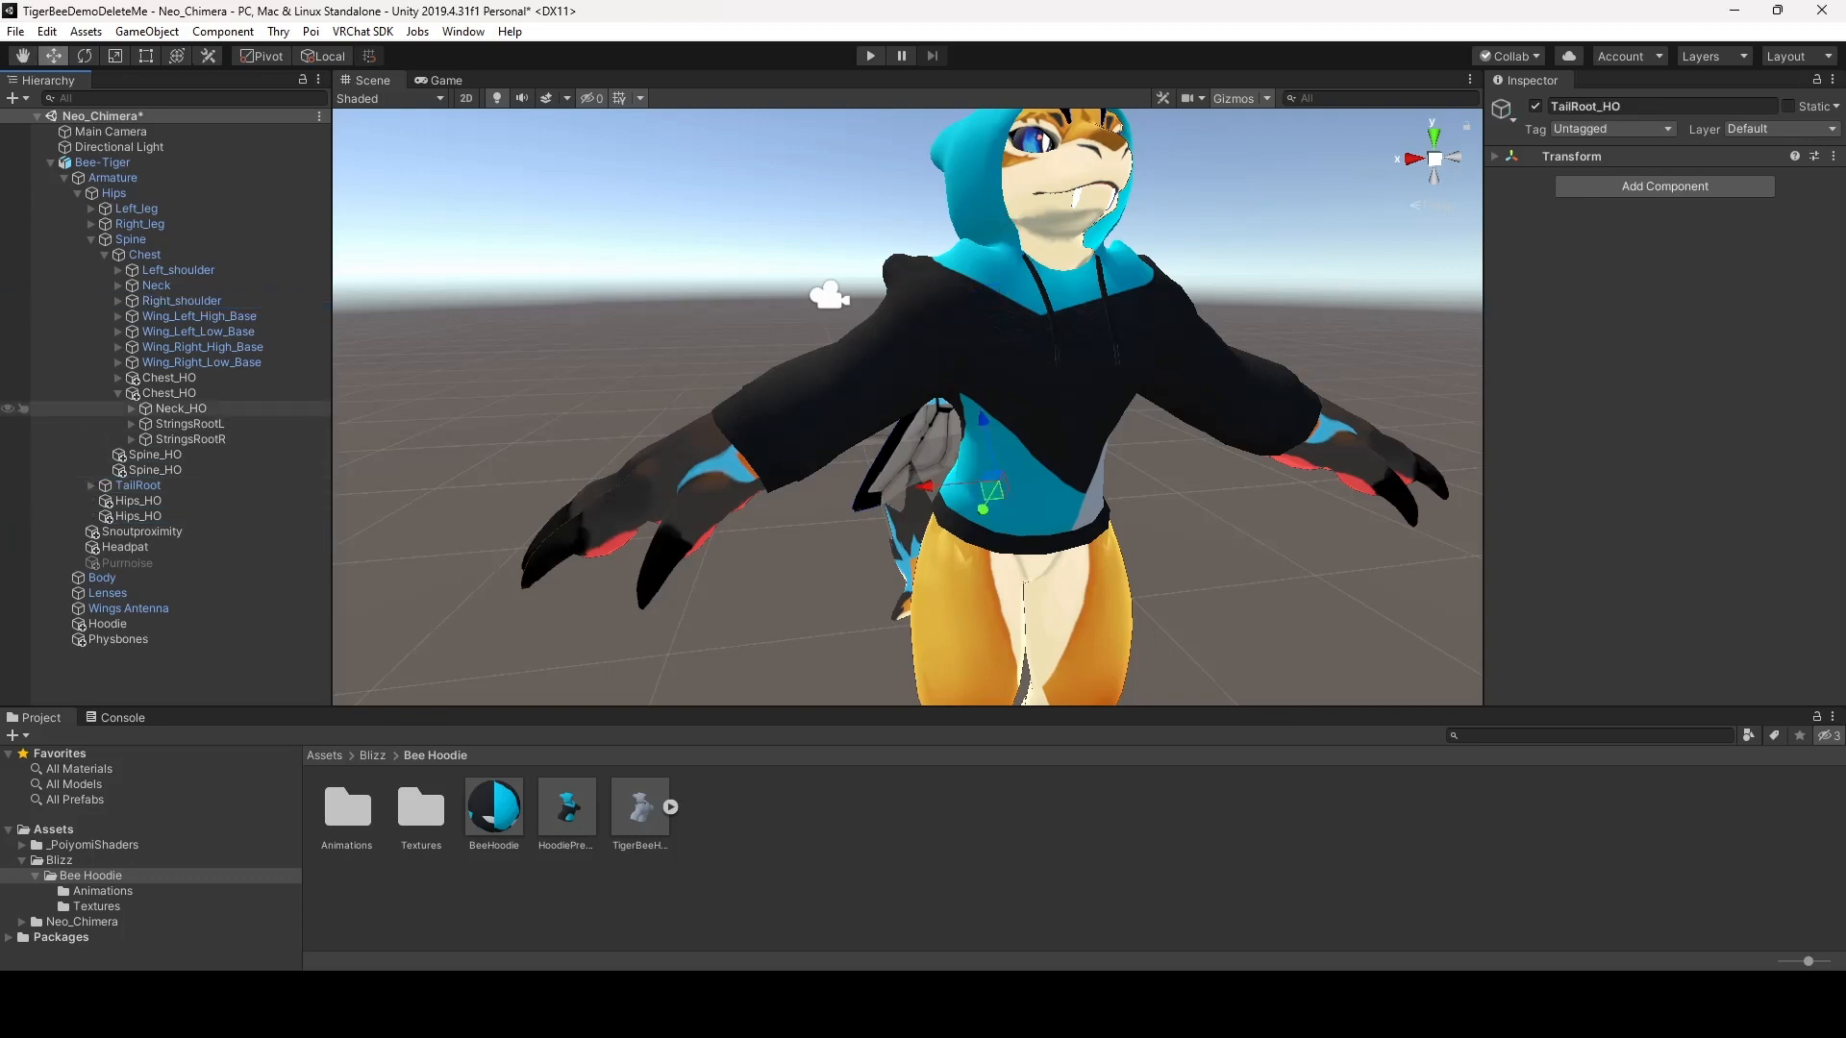
Add a Parent Constraint with one empty source slot to Neck_HO, Head_HO and all four hoodie ear bones
alt+click(132, 409)
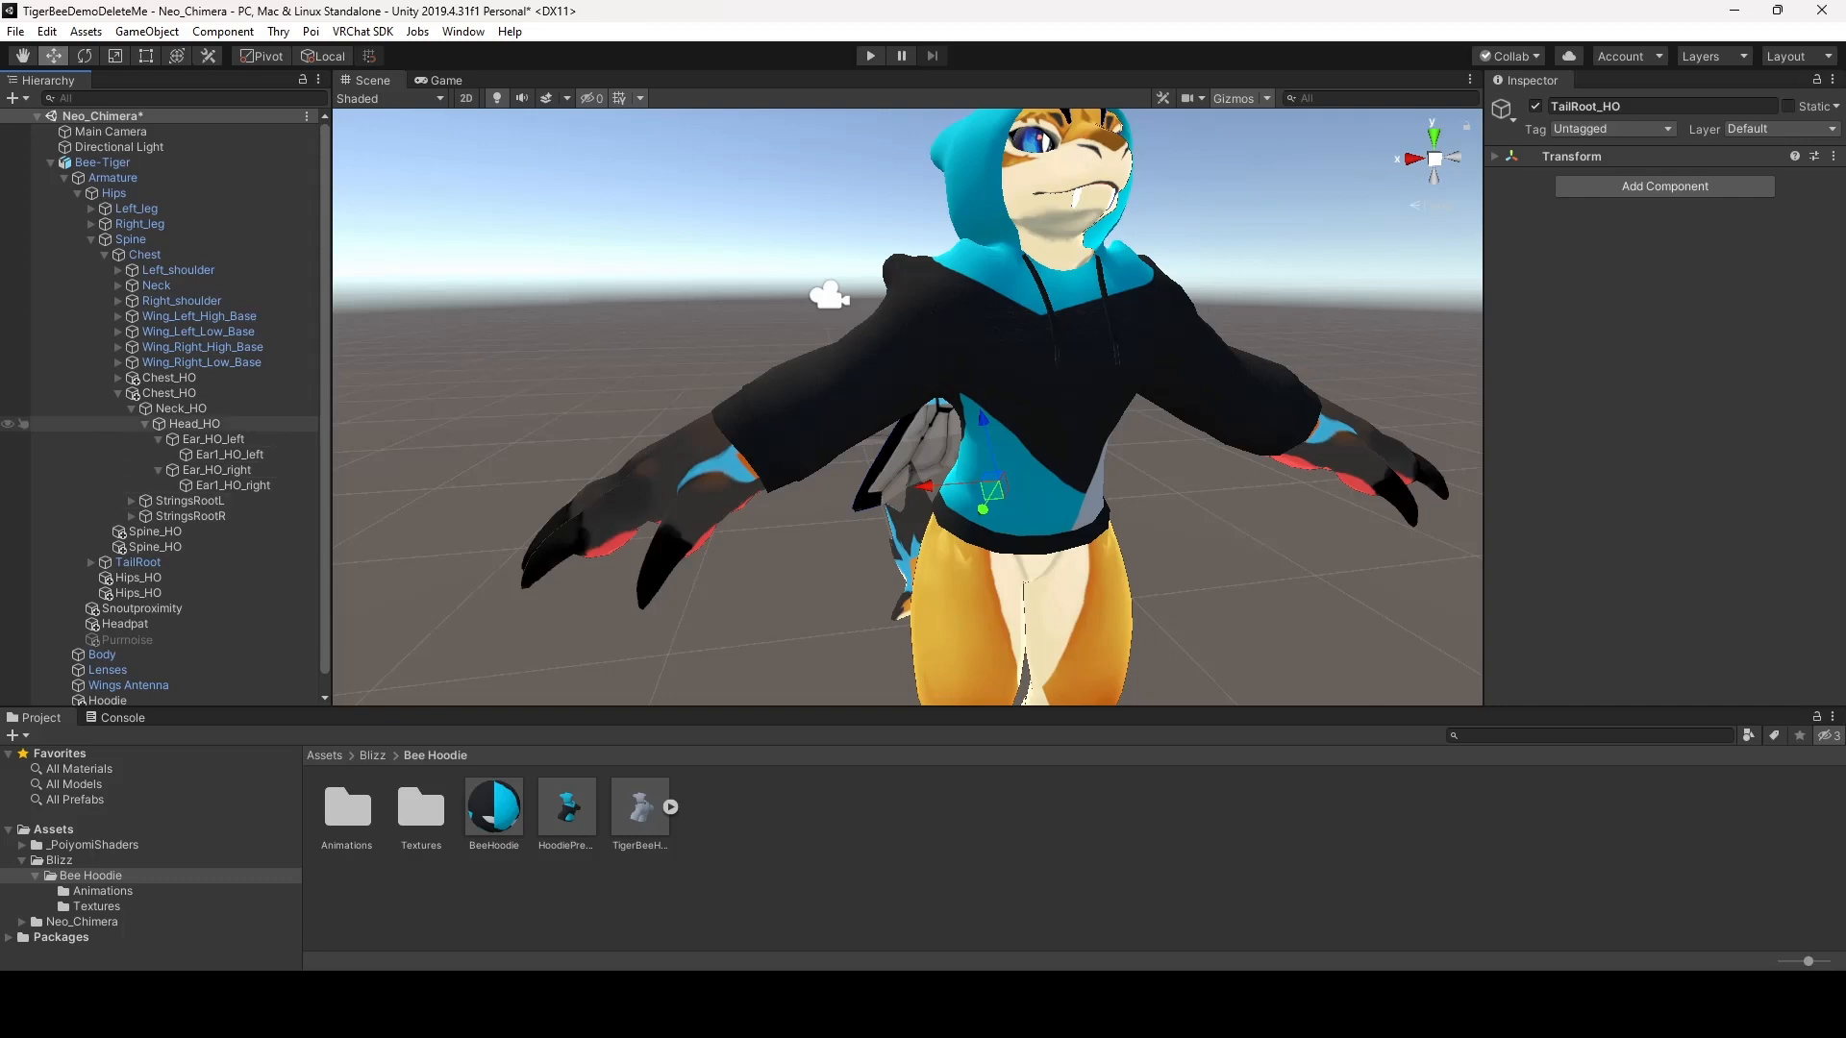
click(180, 409)
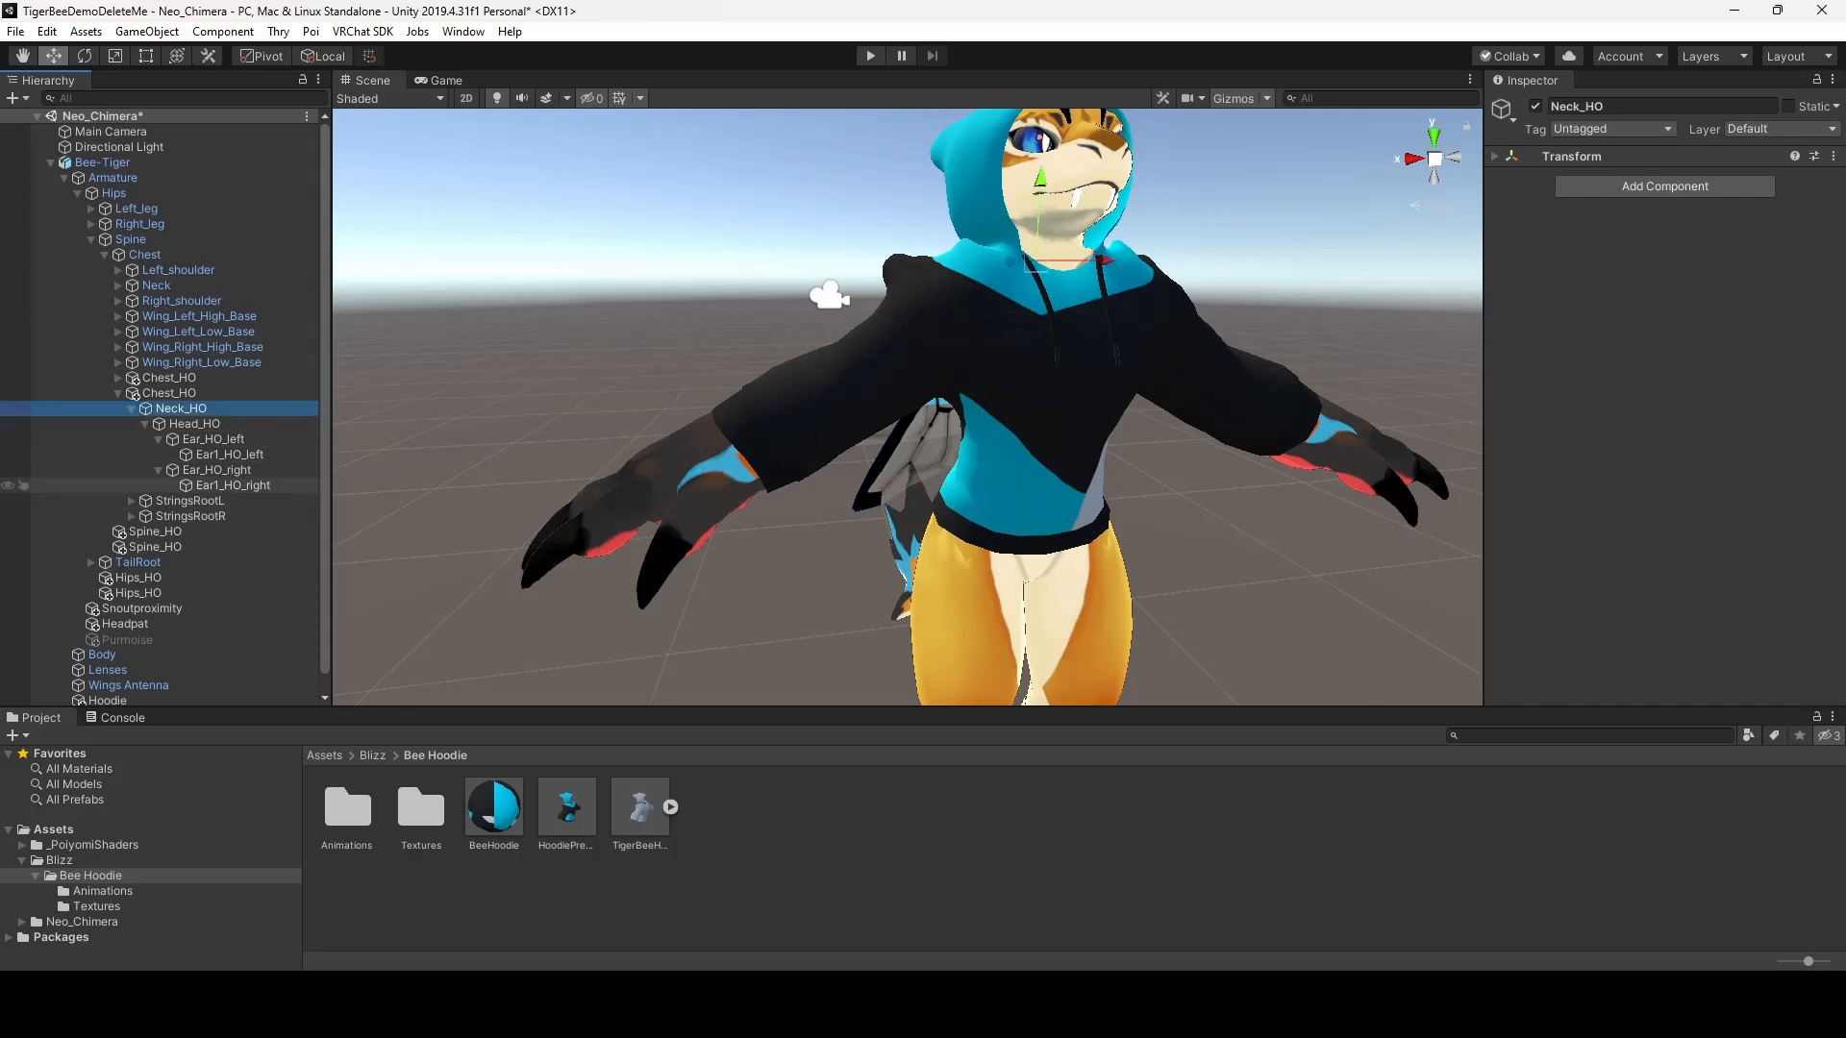
shift+click(233, 485)
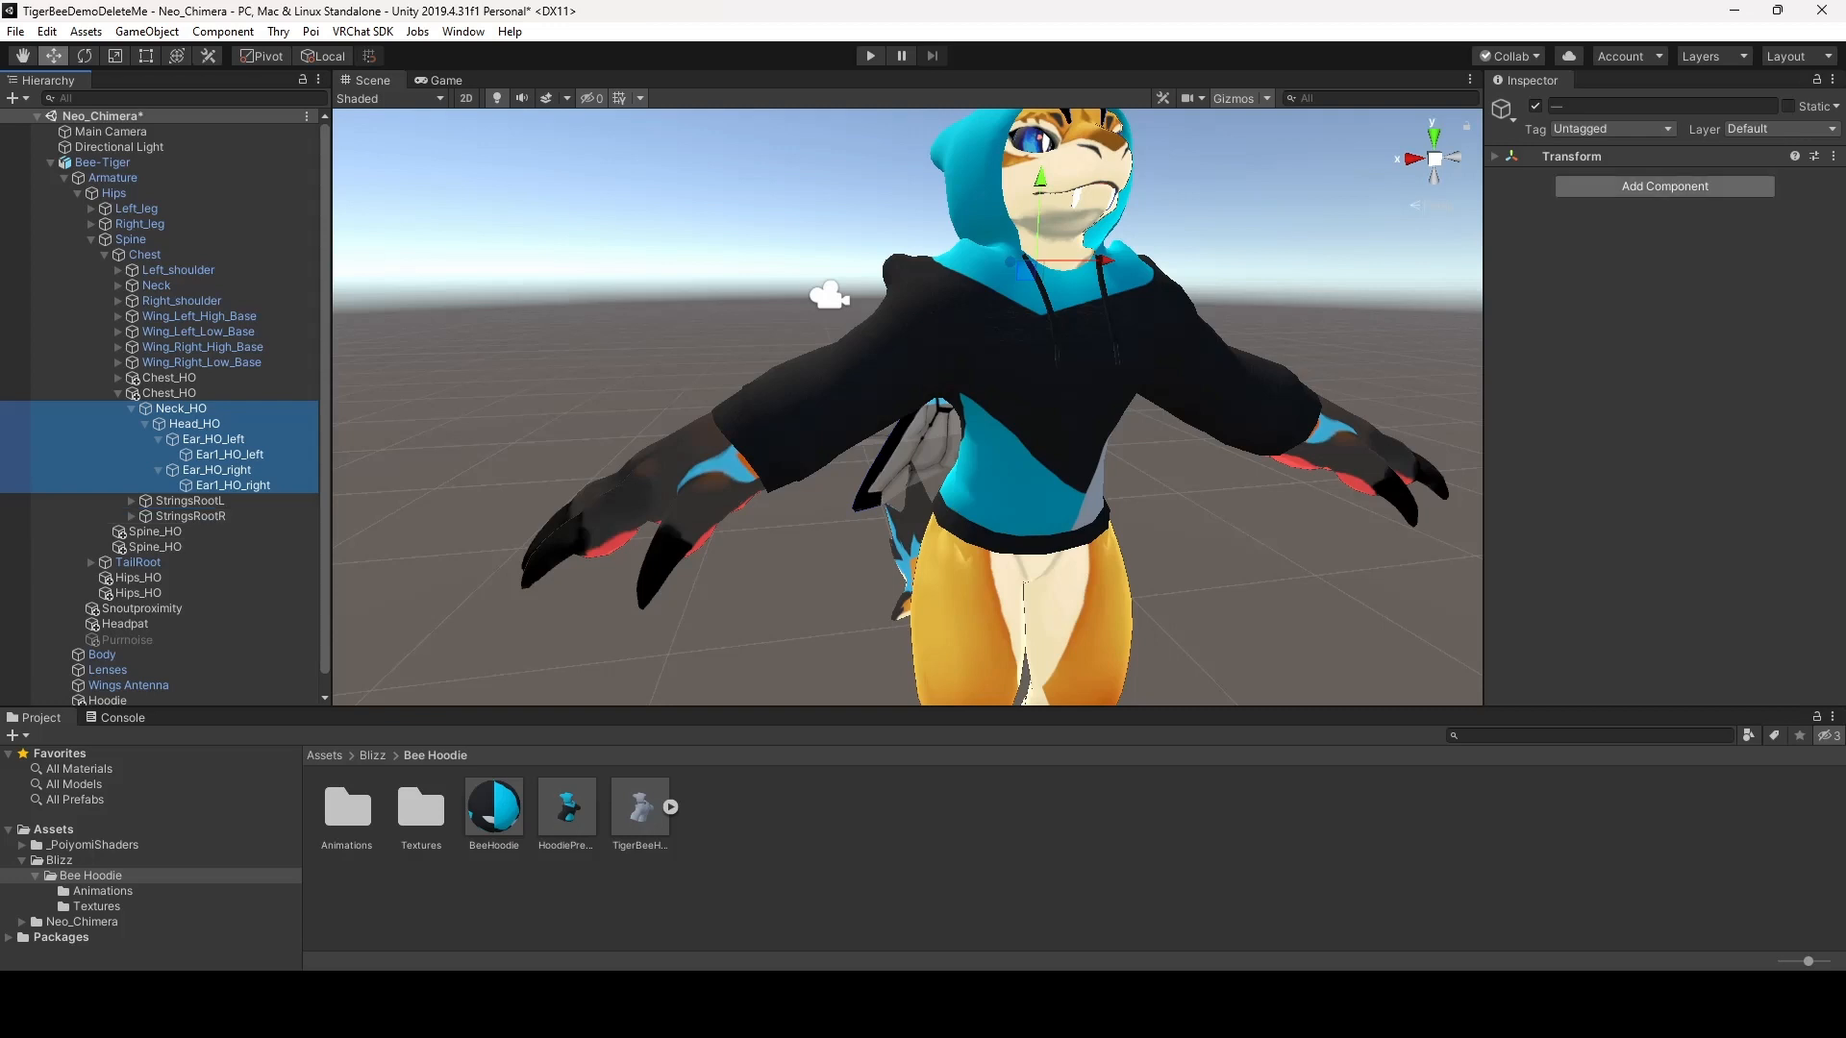
click(1665, 186)
text(pare)
key(Return)
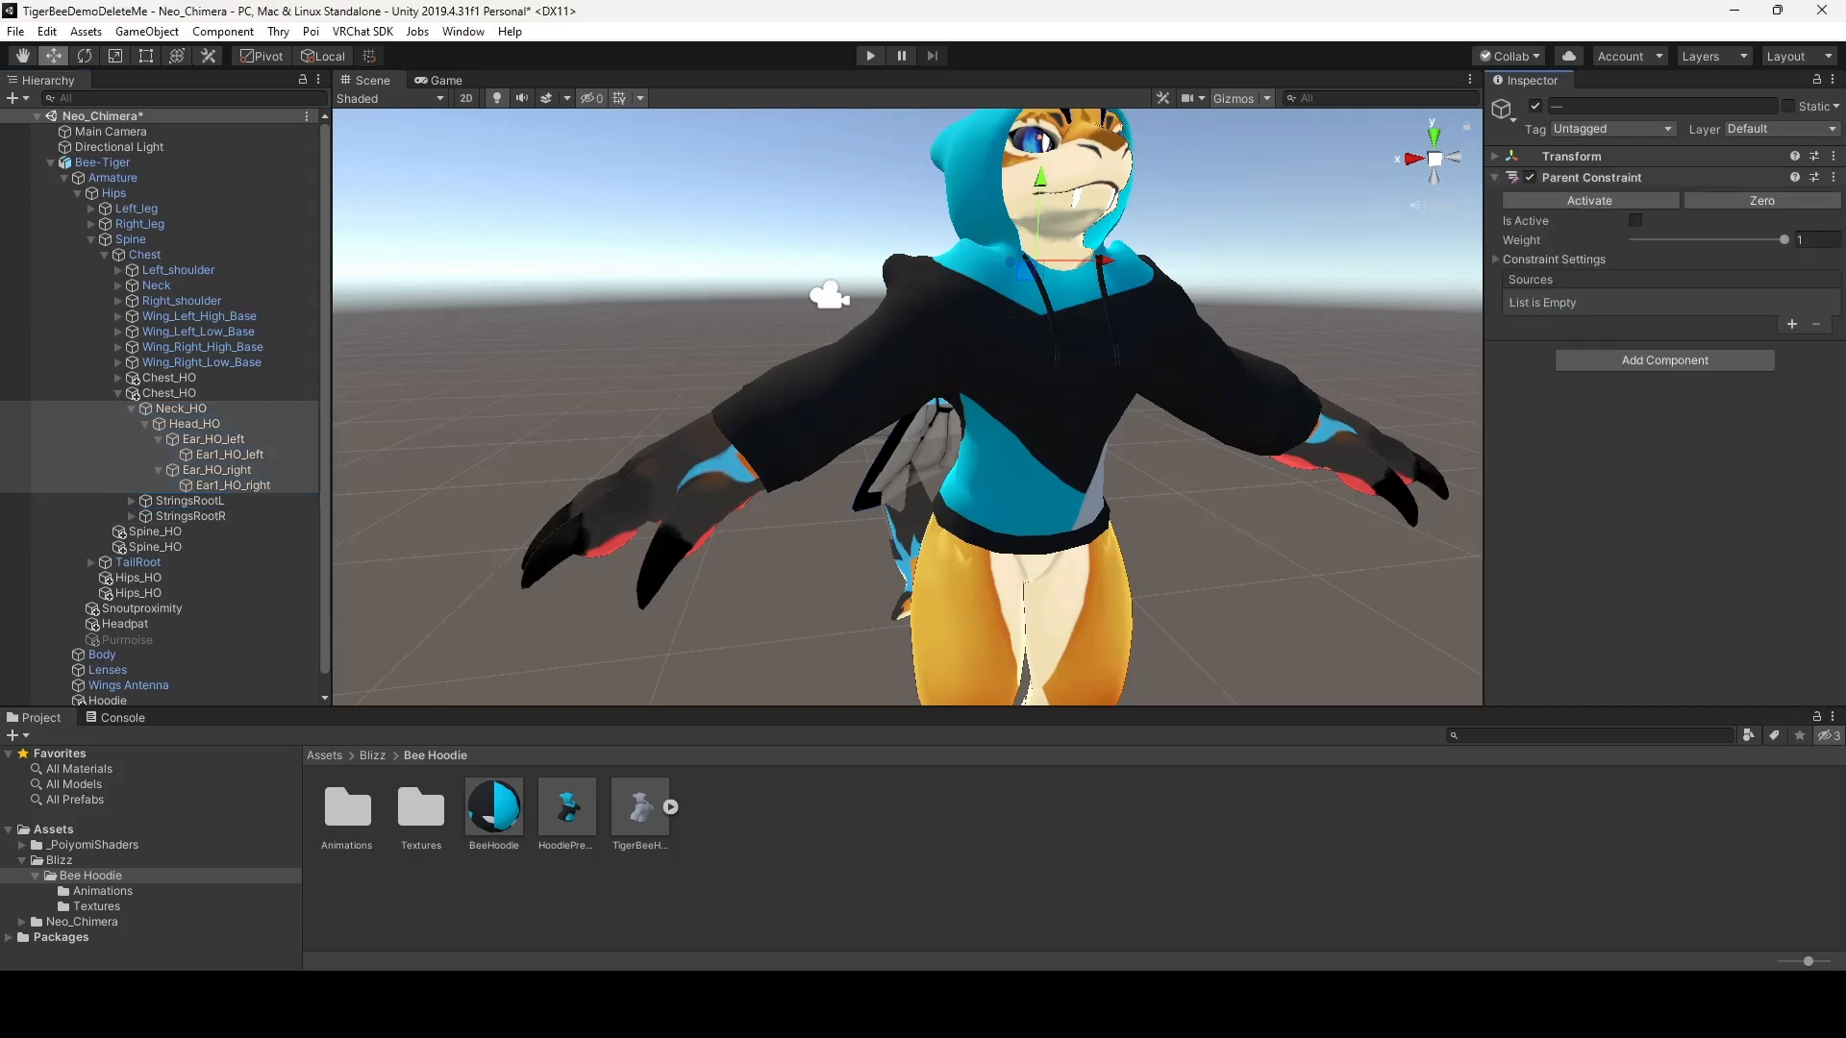
click(1791, 324)
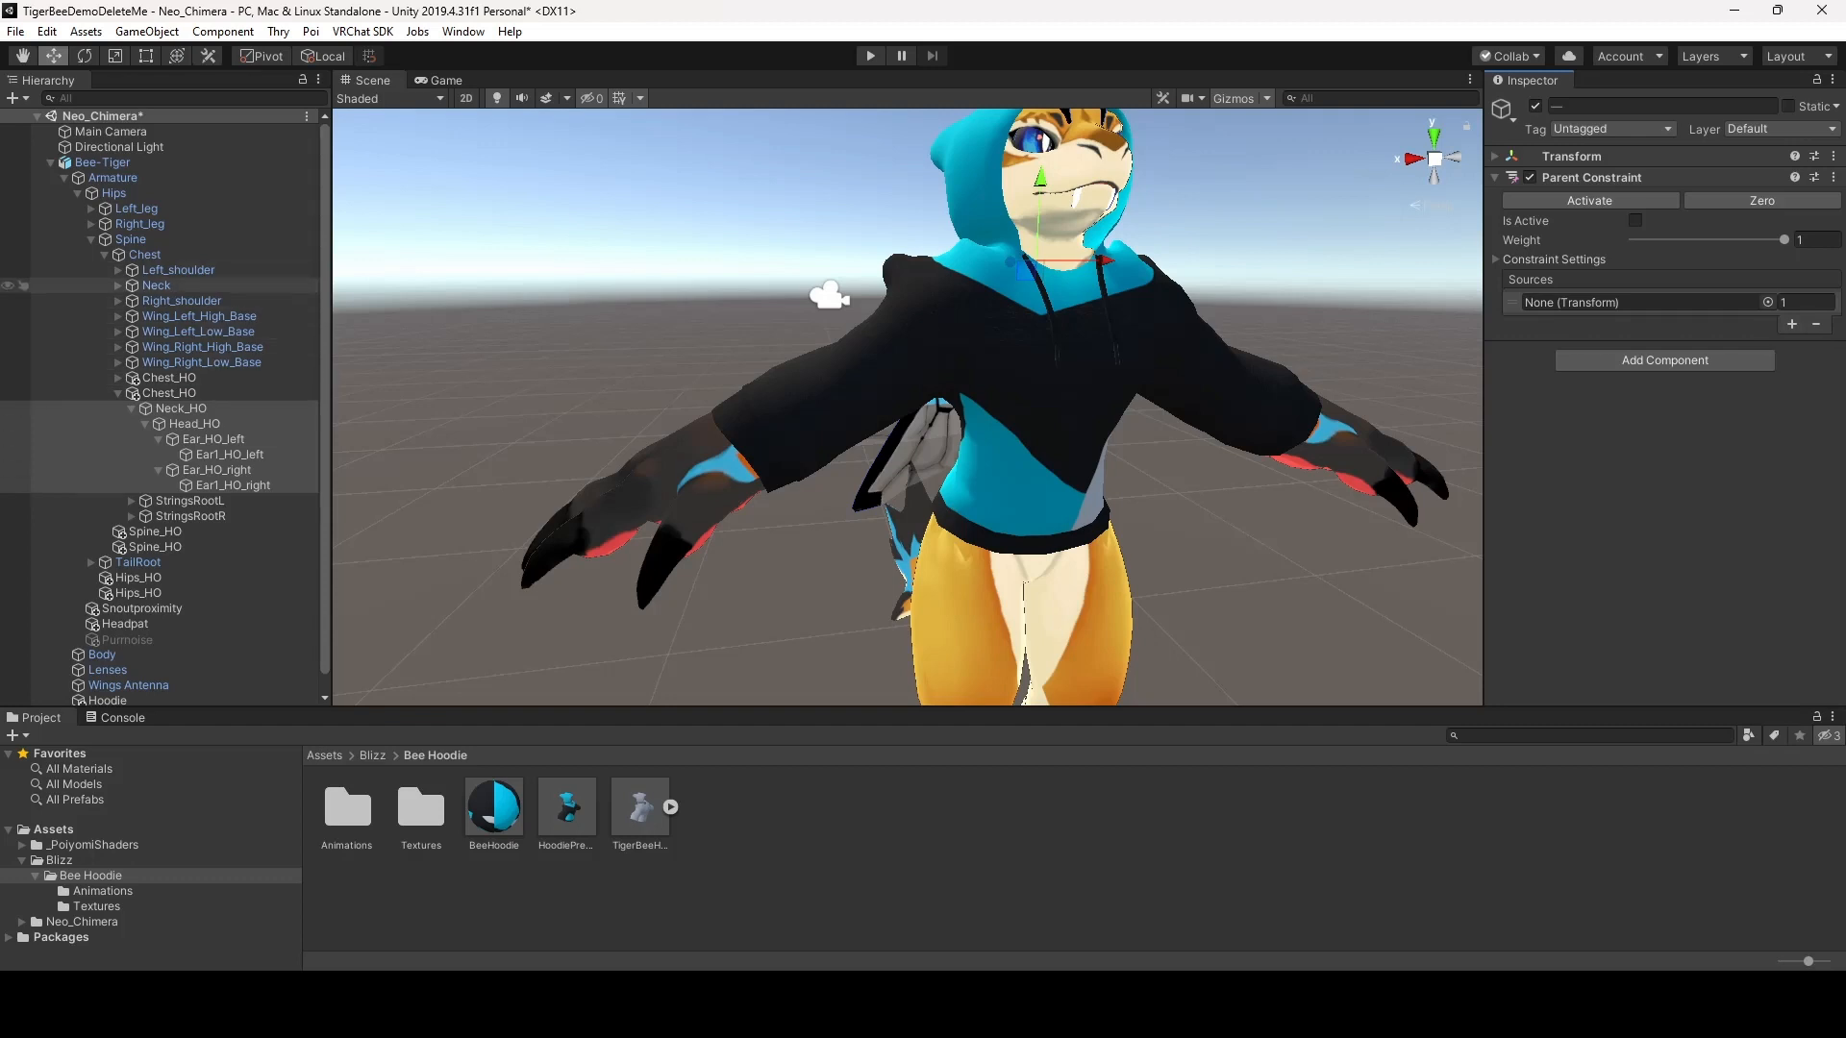
Assign the avatar's Neck as the Parent Constraint source of Neck_HO, and Head as the source of Head_HO
click(119, 286)
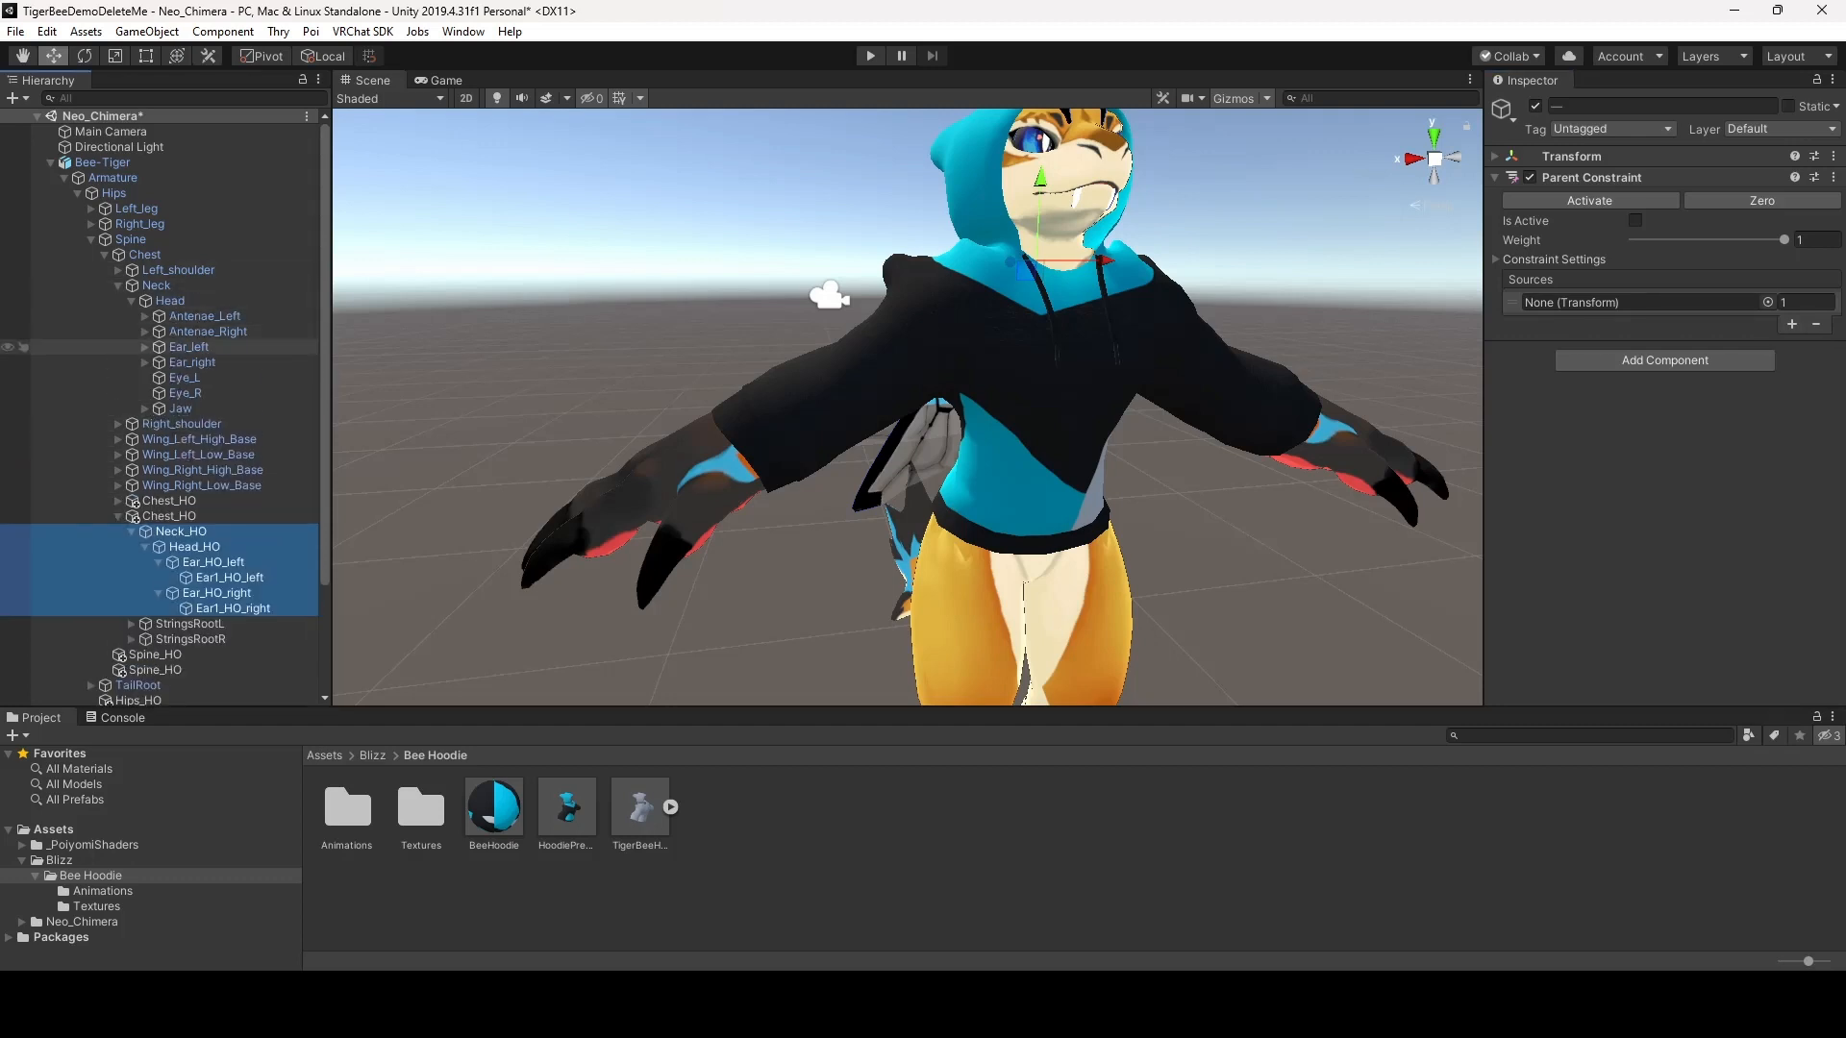
click(145, 347)
click(145, 378)
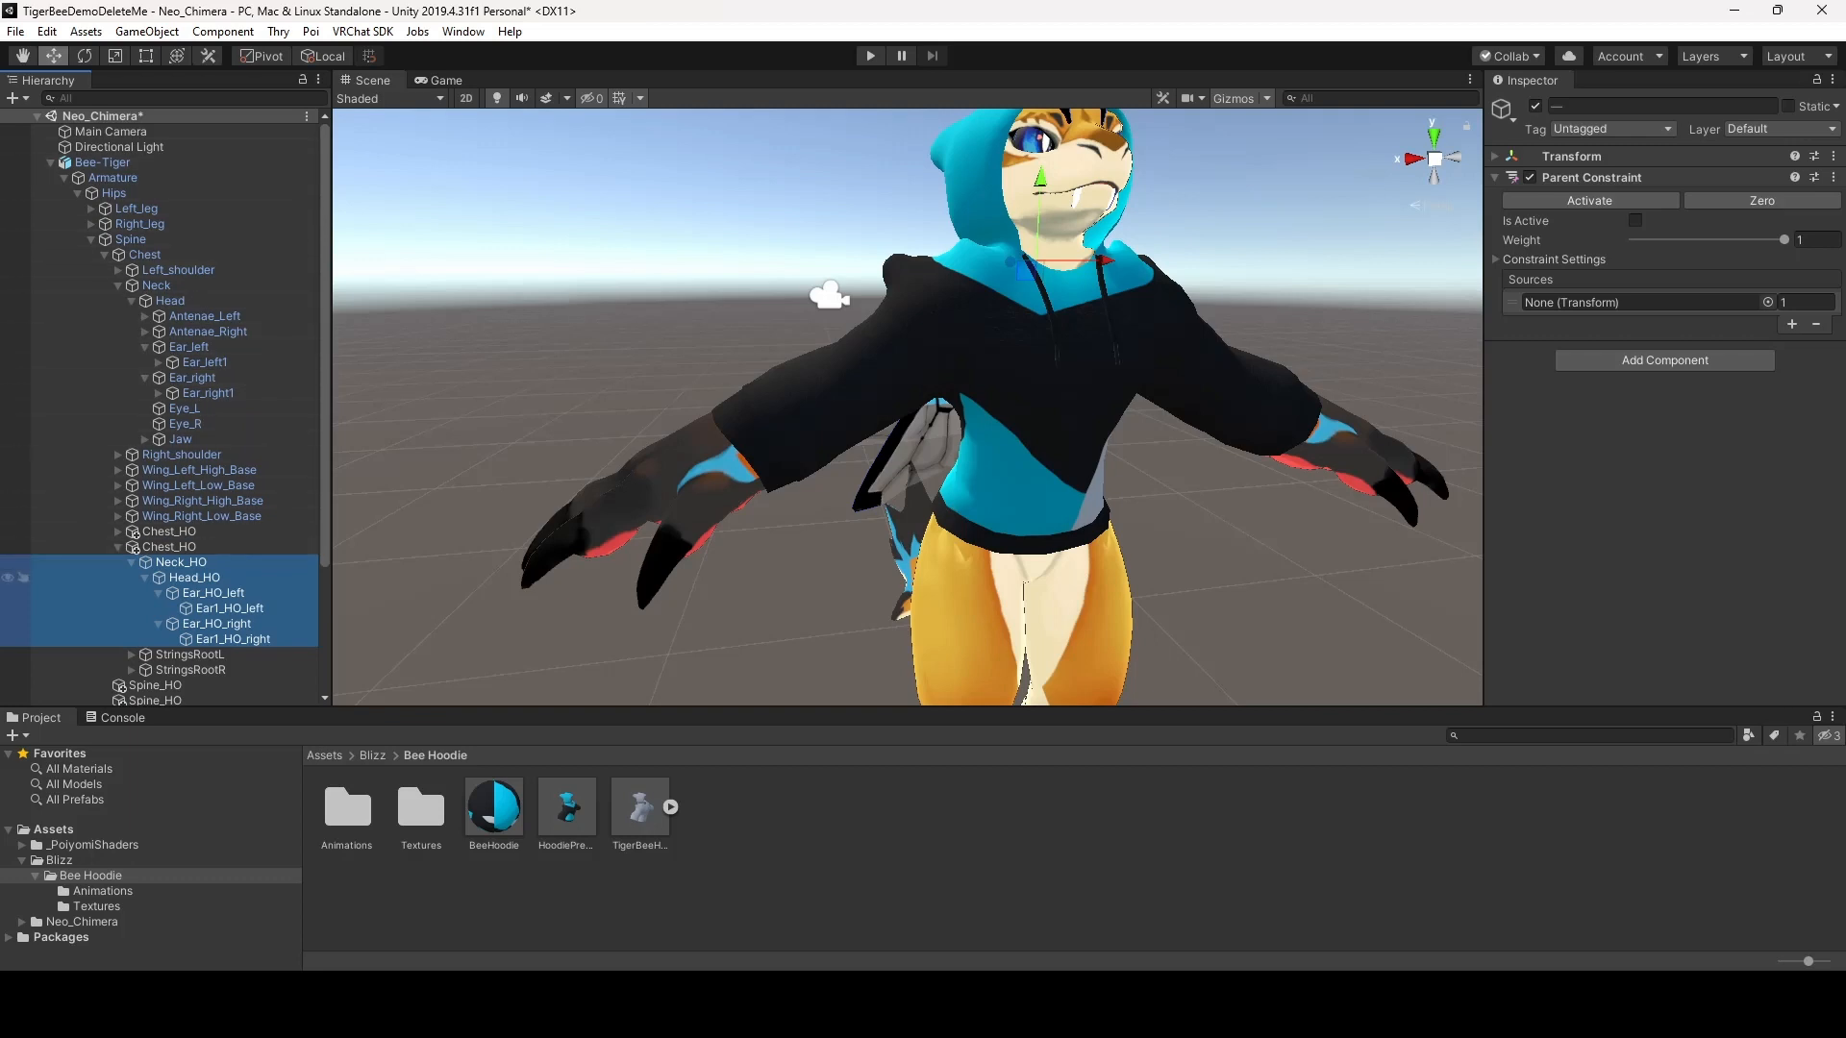
click(182, 562)
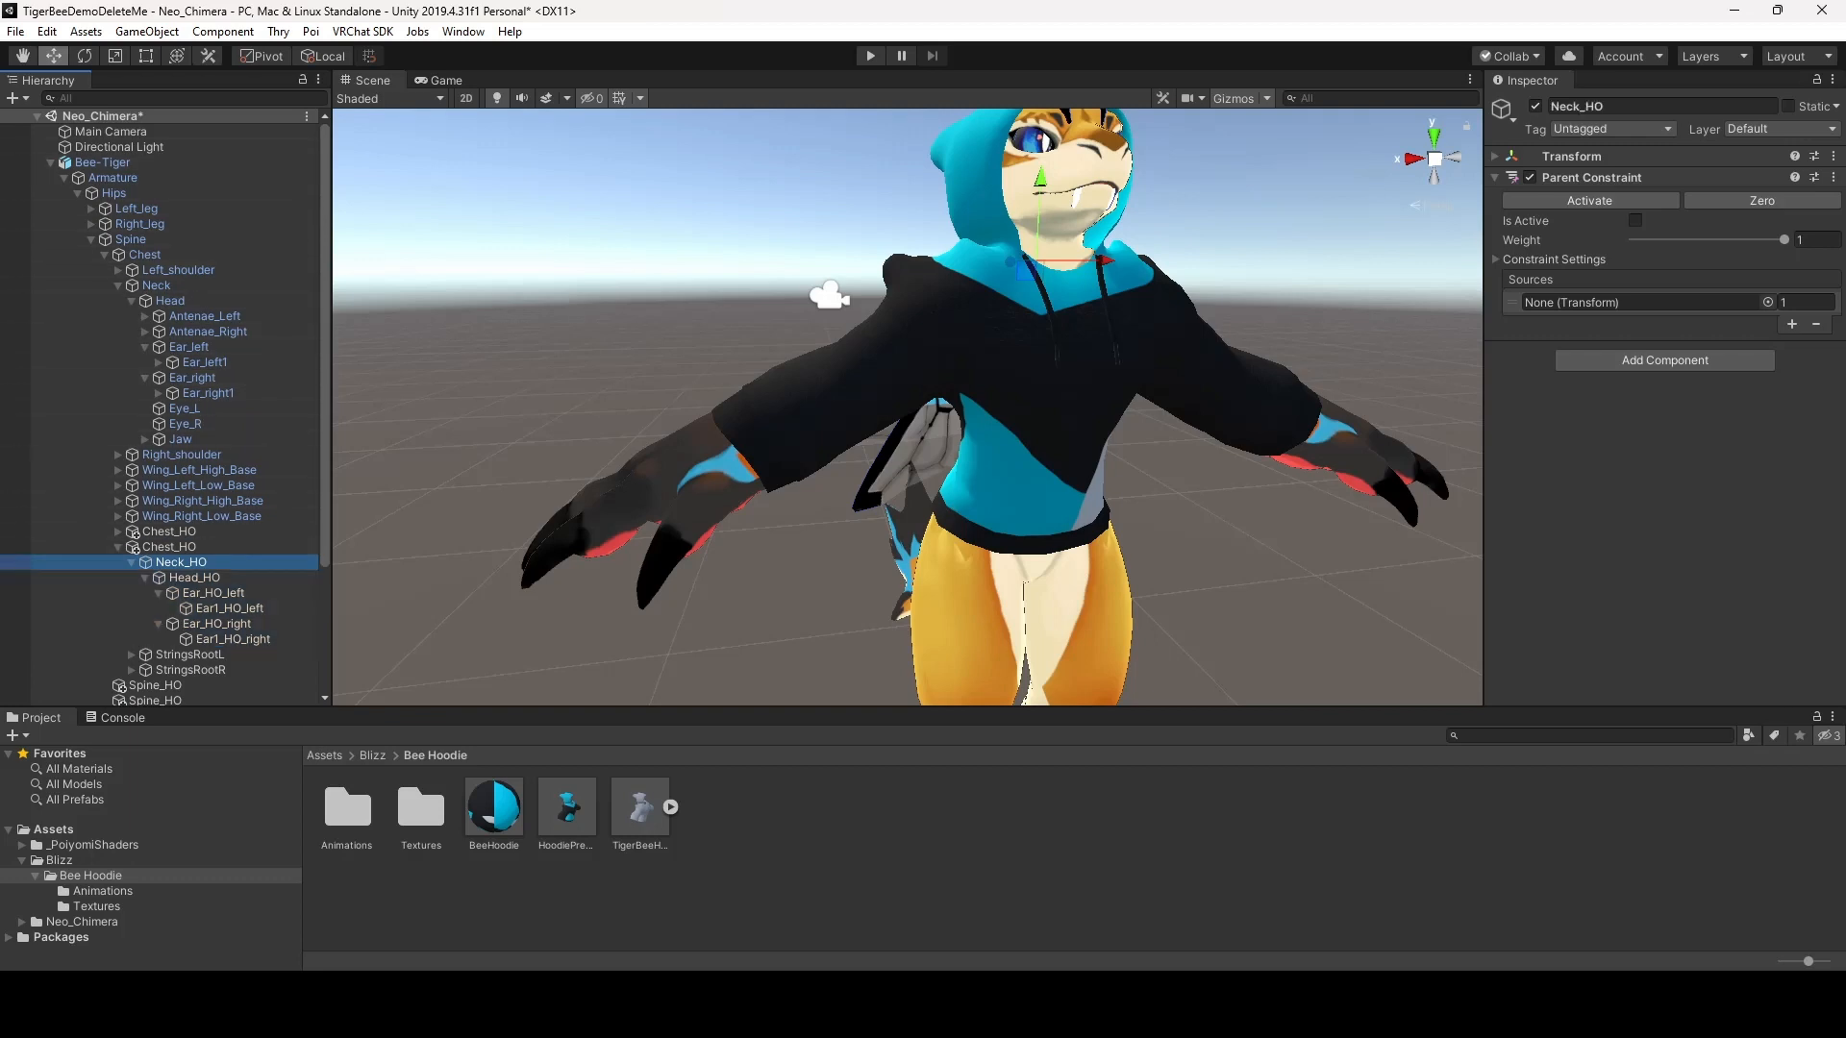
drag(157, 285, 1624, 303)
click(194, 577)
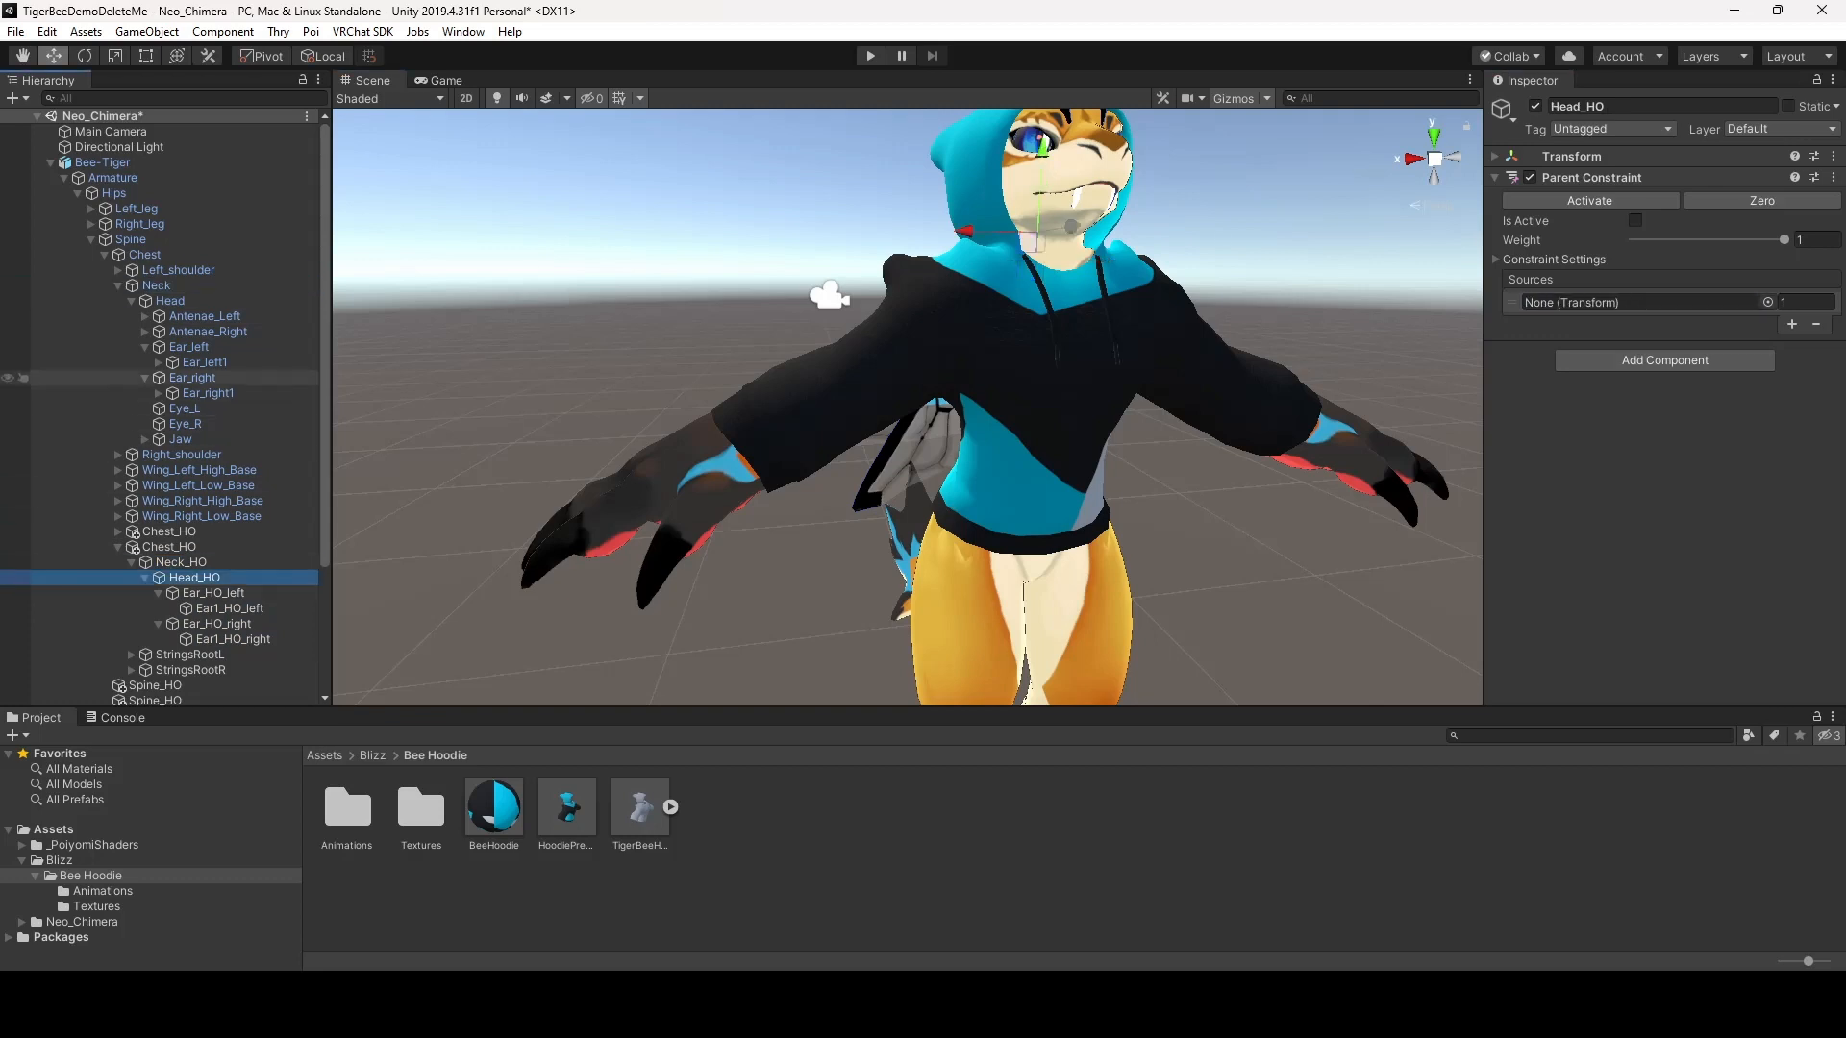
drag(171, 301, 1634, 302)
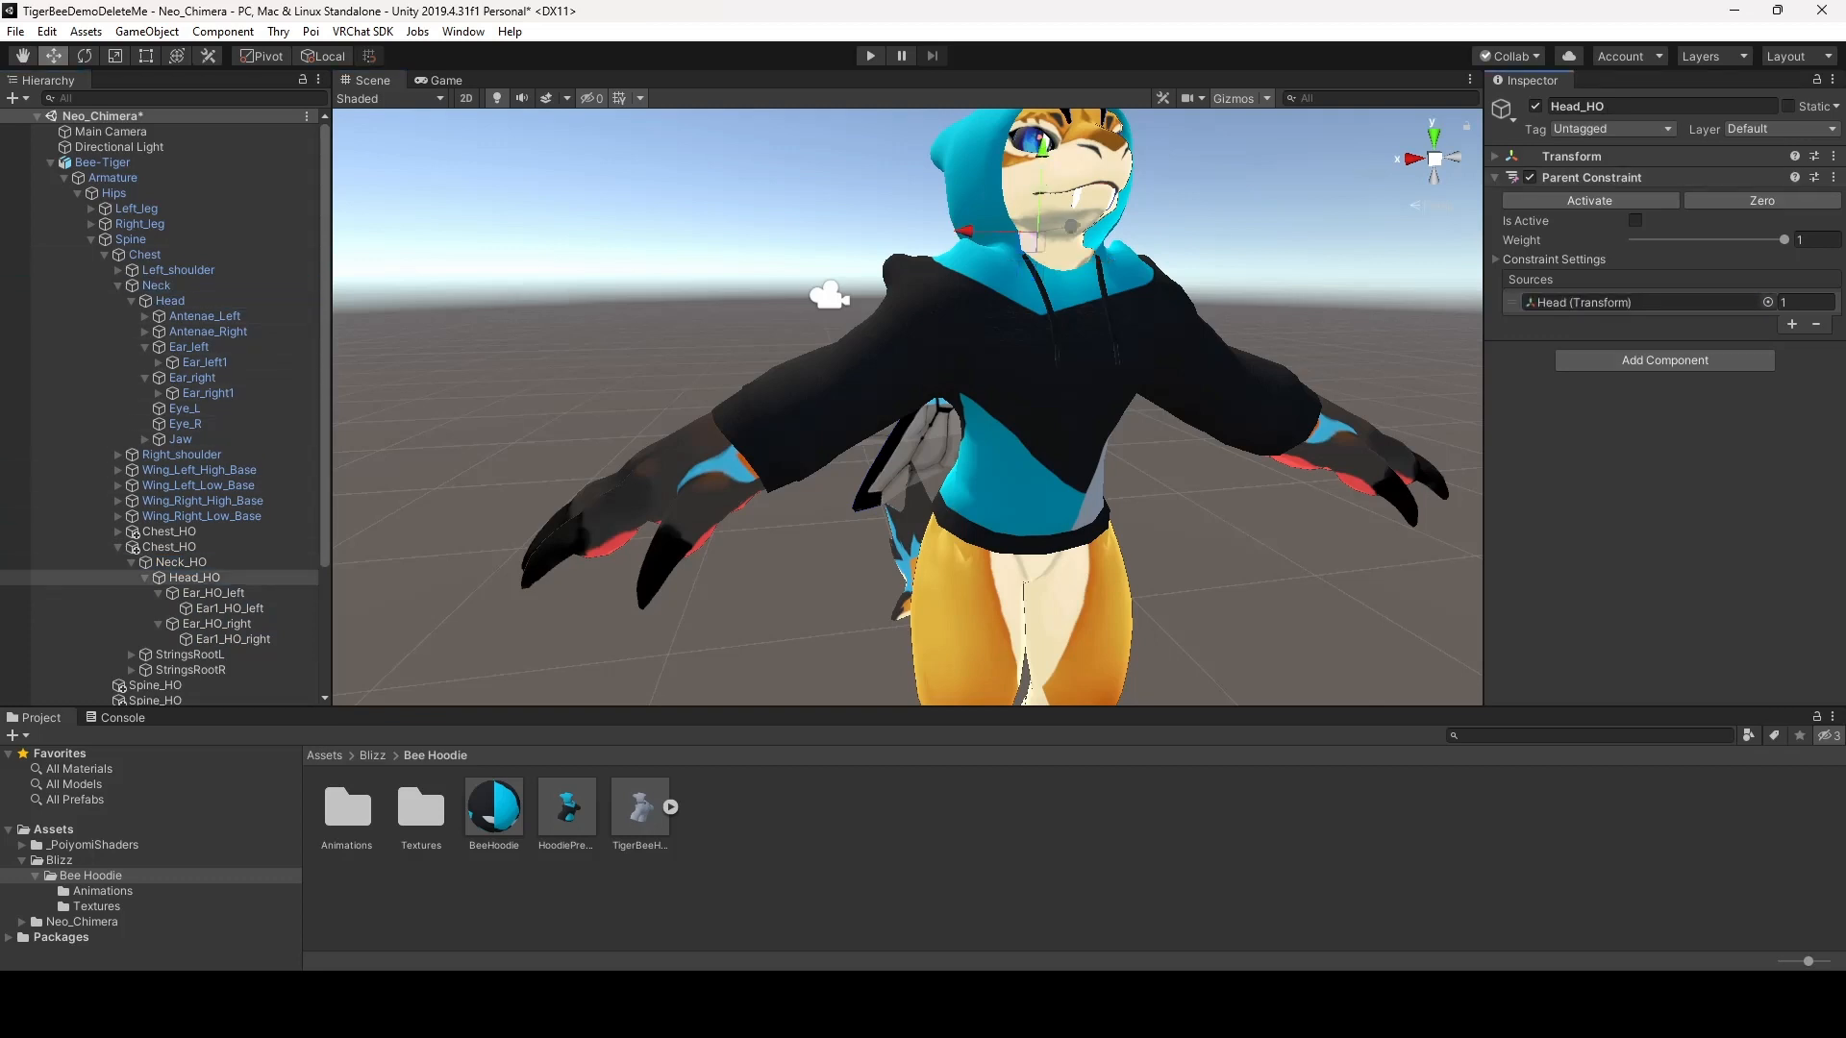
Assign the avatar's Ear_left as the Parent Constraint source of Ear_HO_left, and Ear_left1 as the source of Ear1_HO_left
click(213, 593)
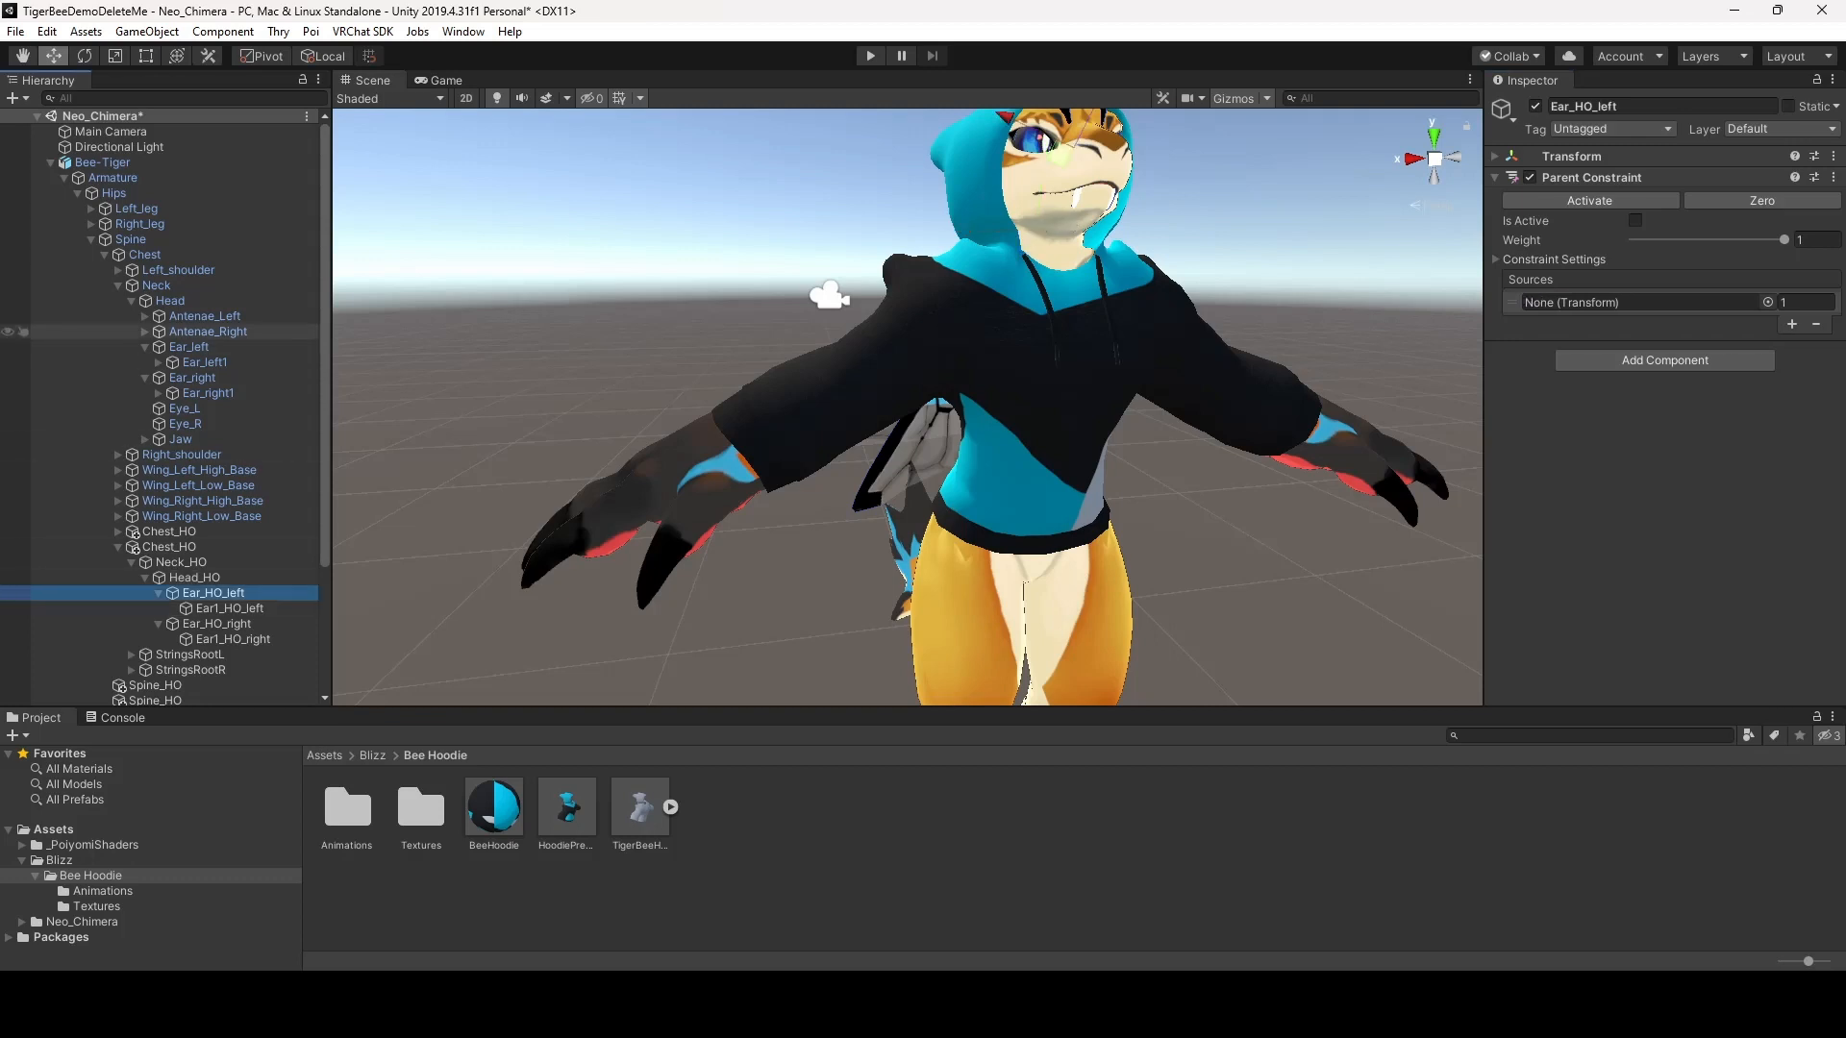
drag(190, 347, 1634, 302)
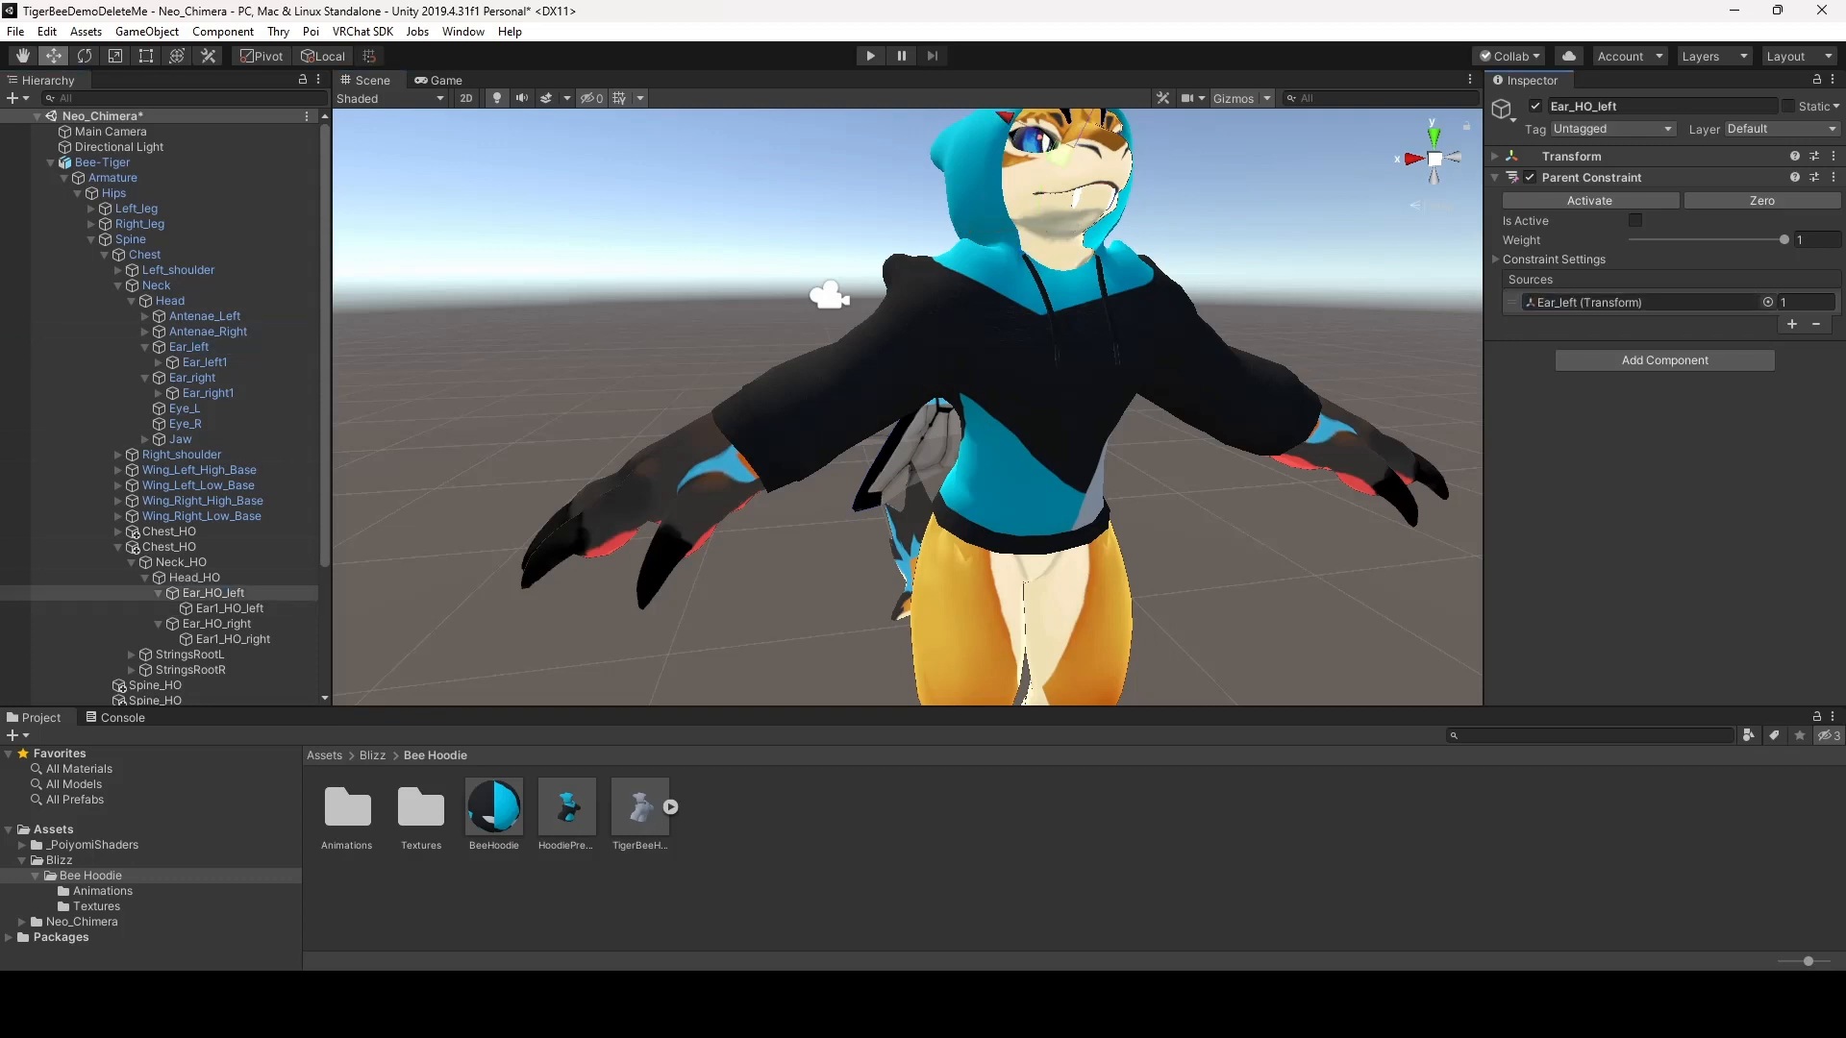
click(230, 609)
drag(205, 362, 1634, 302)
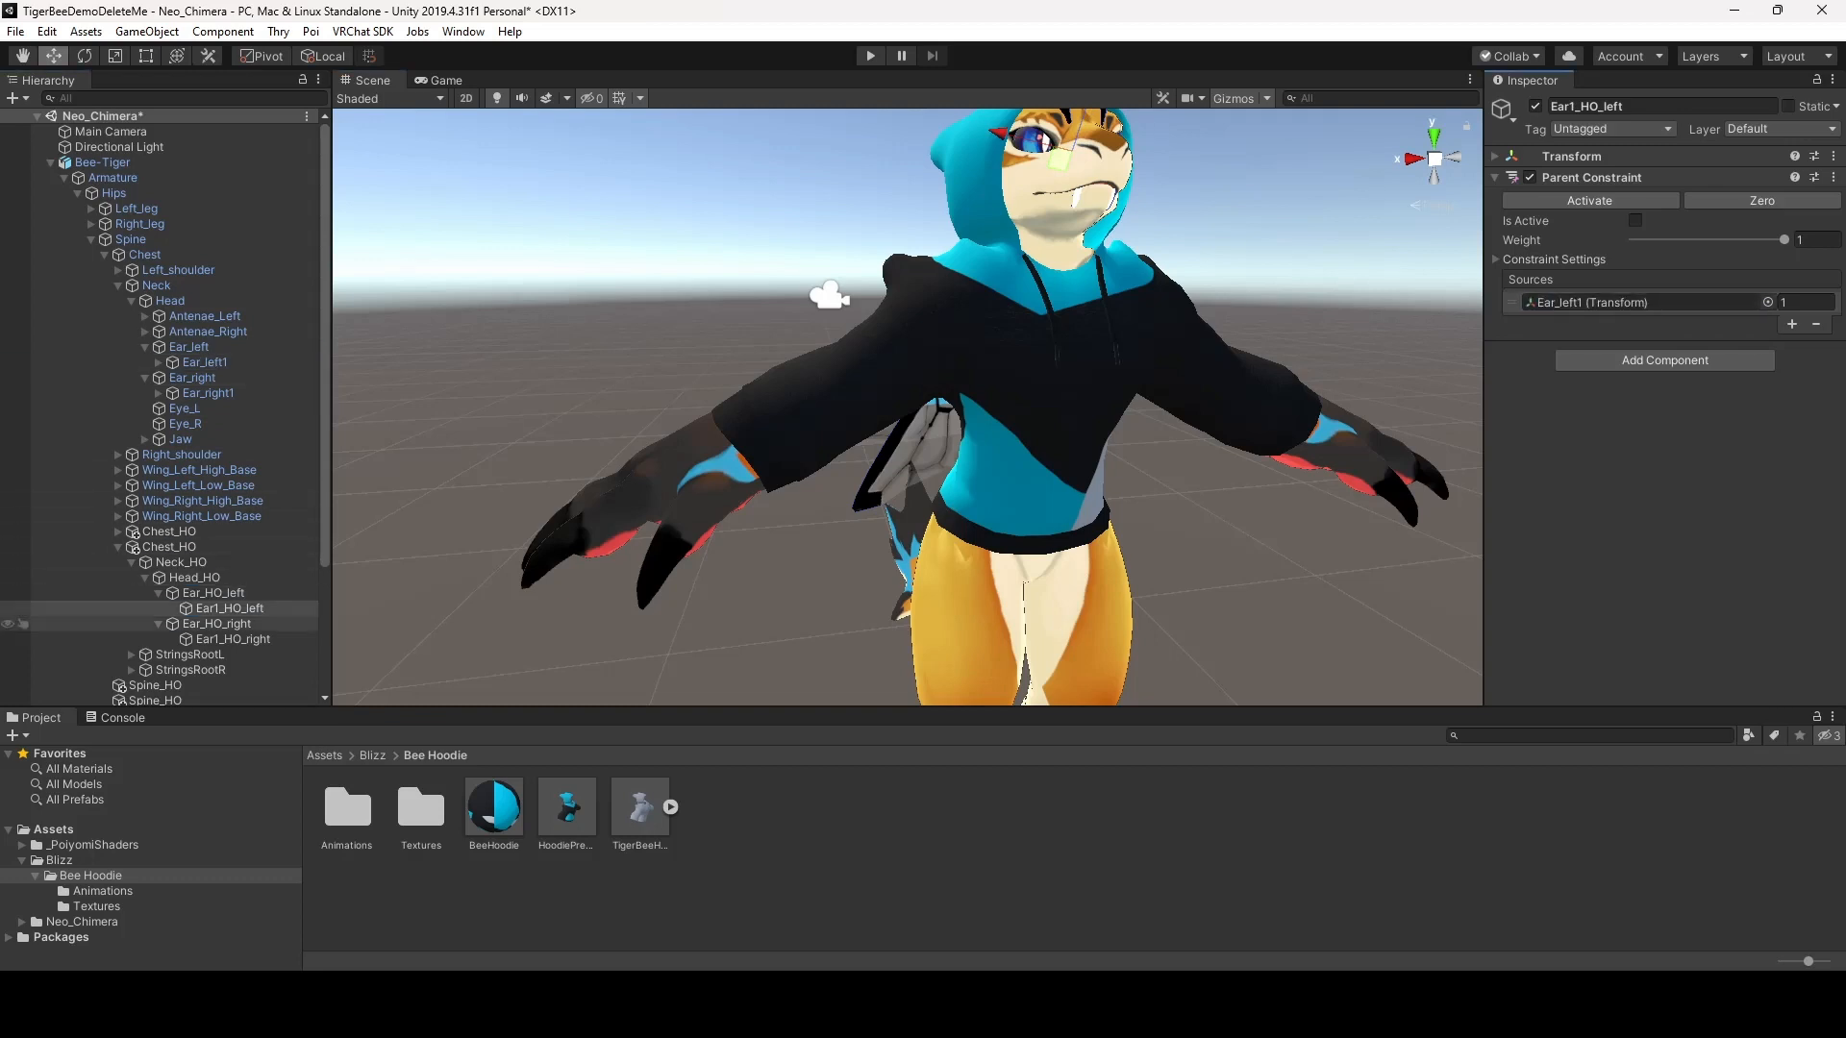
Assign the avatar's Ear_right as the Parent Constraint source of Ear_HO_right, and Ear_right1 as the source of Ear1_HO_right
click(217, 624)
drag(193, 378, 1634, 302)
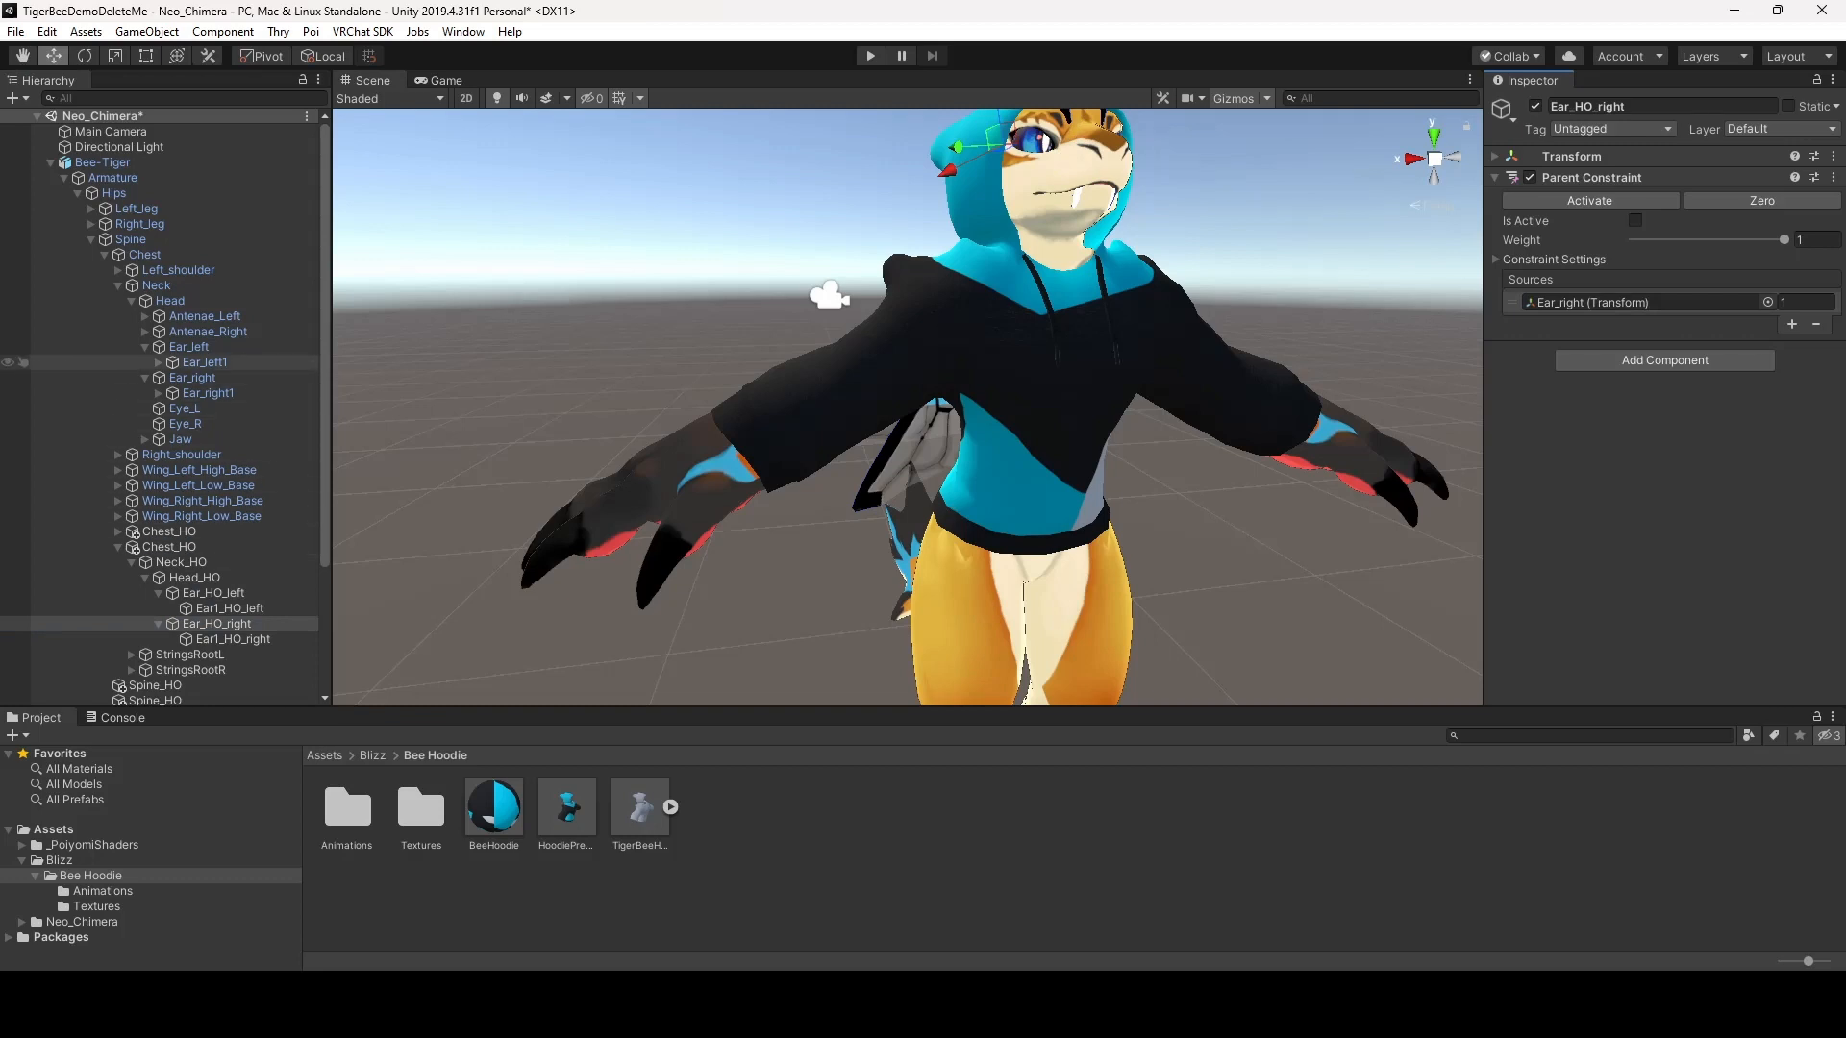
click(208, 393)
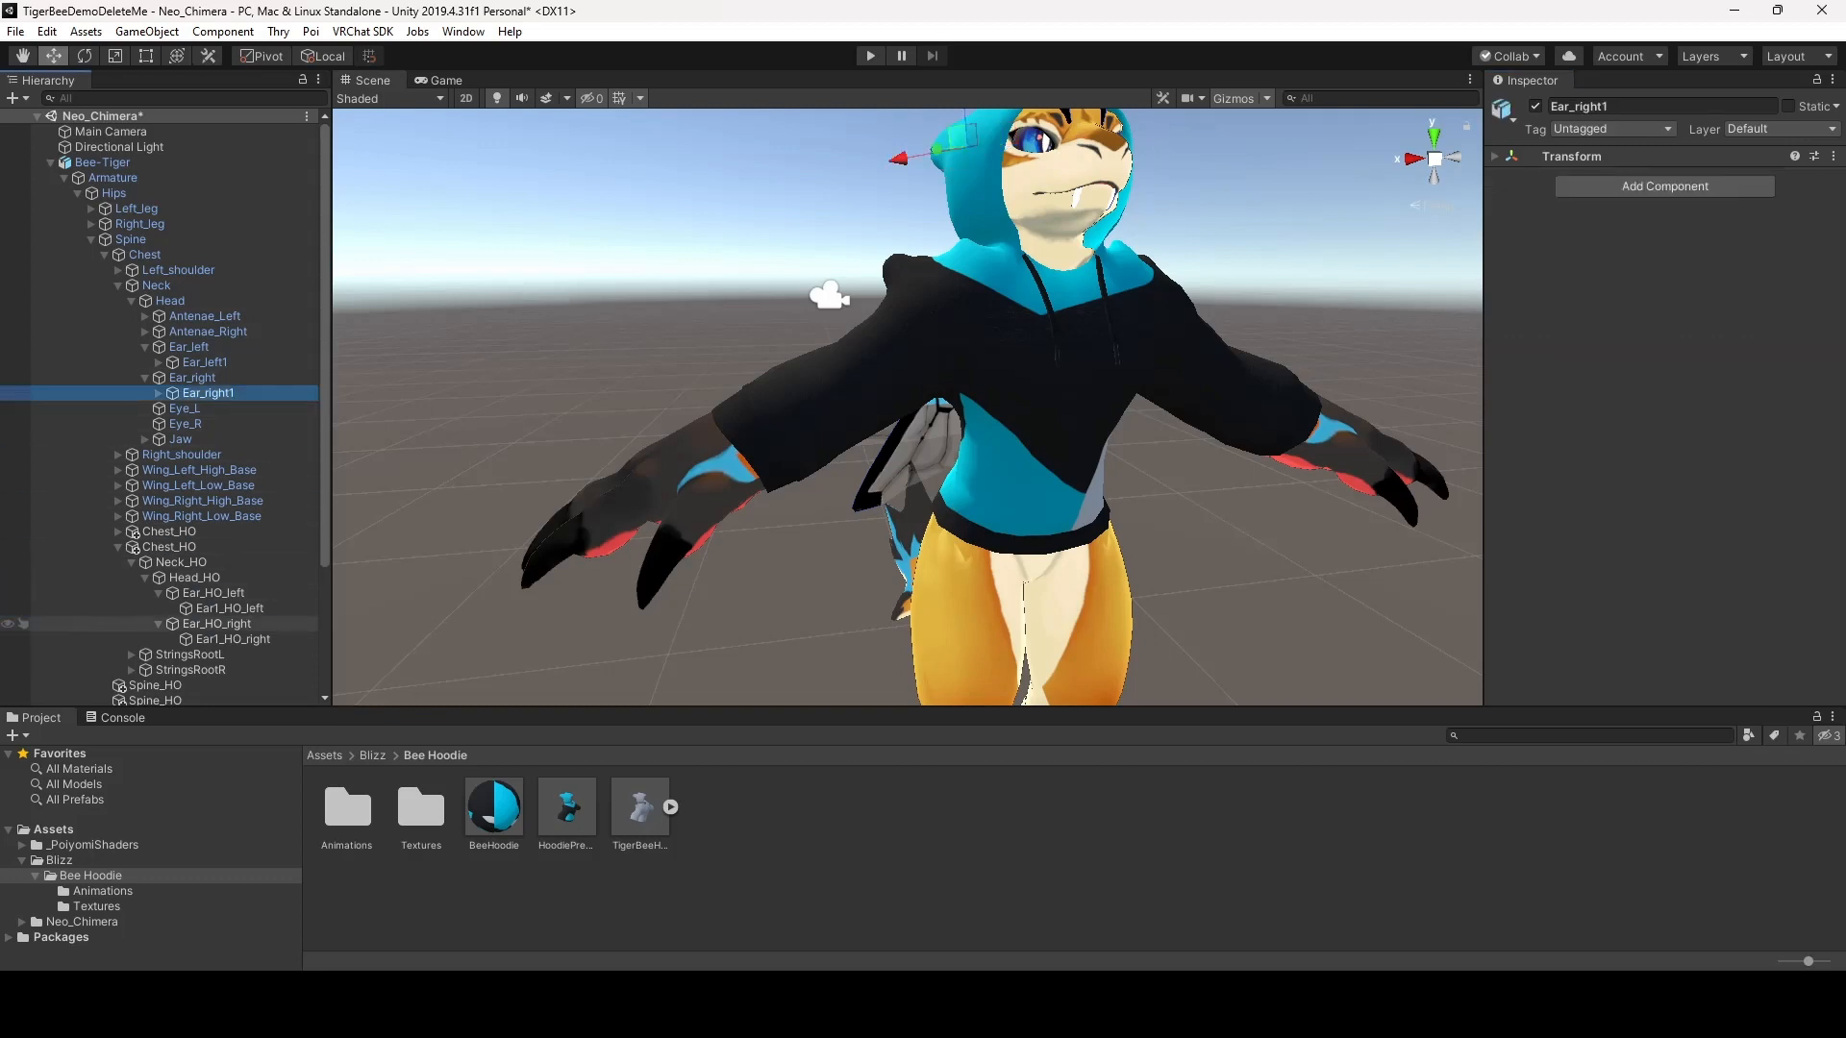
click(233, 639)
drag(207, 394, 1634, 302)
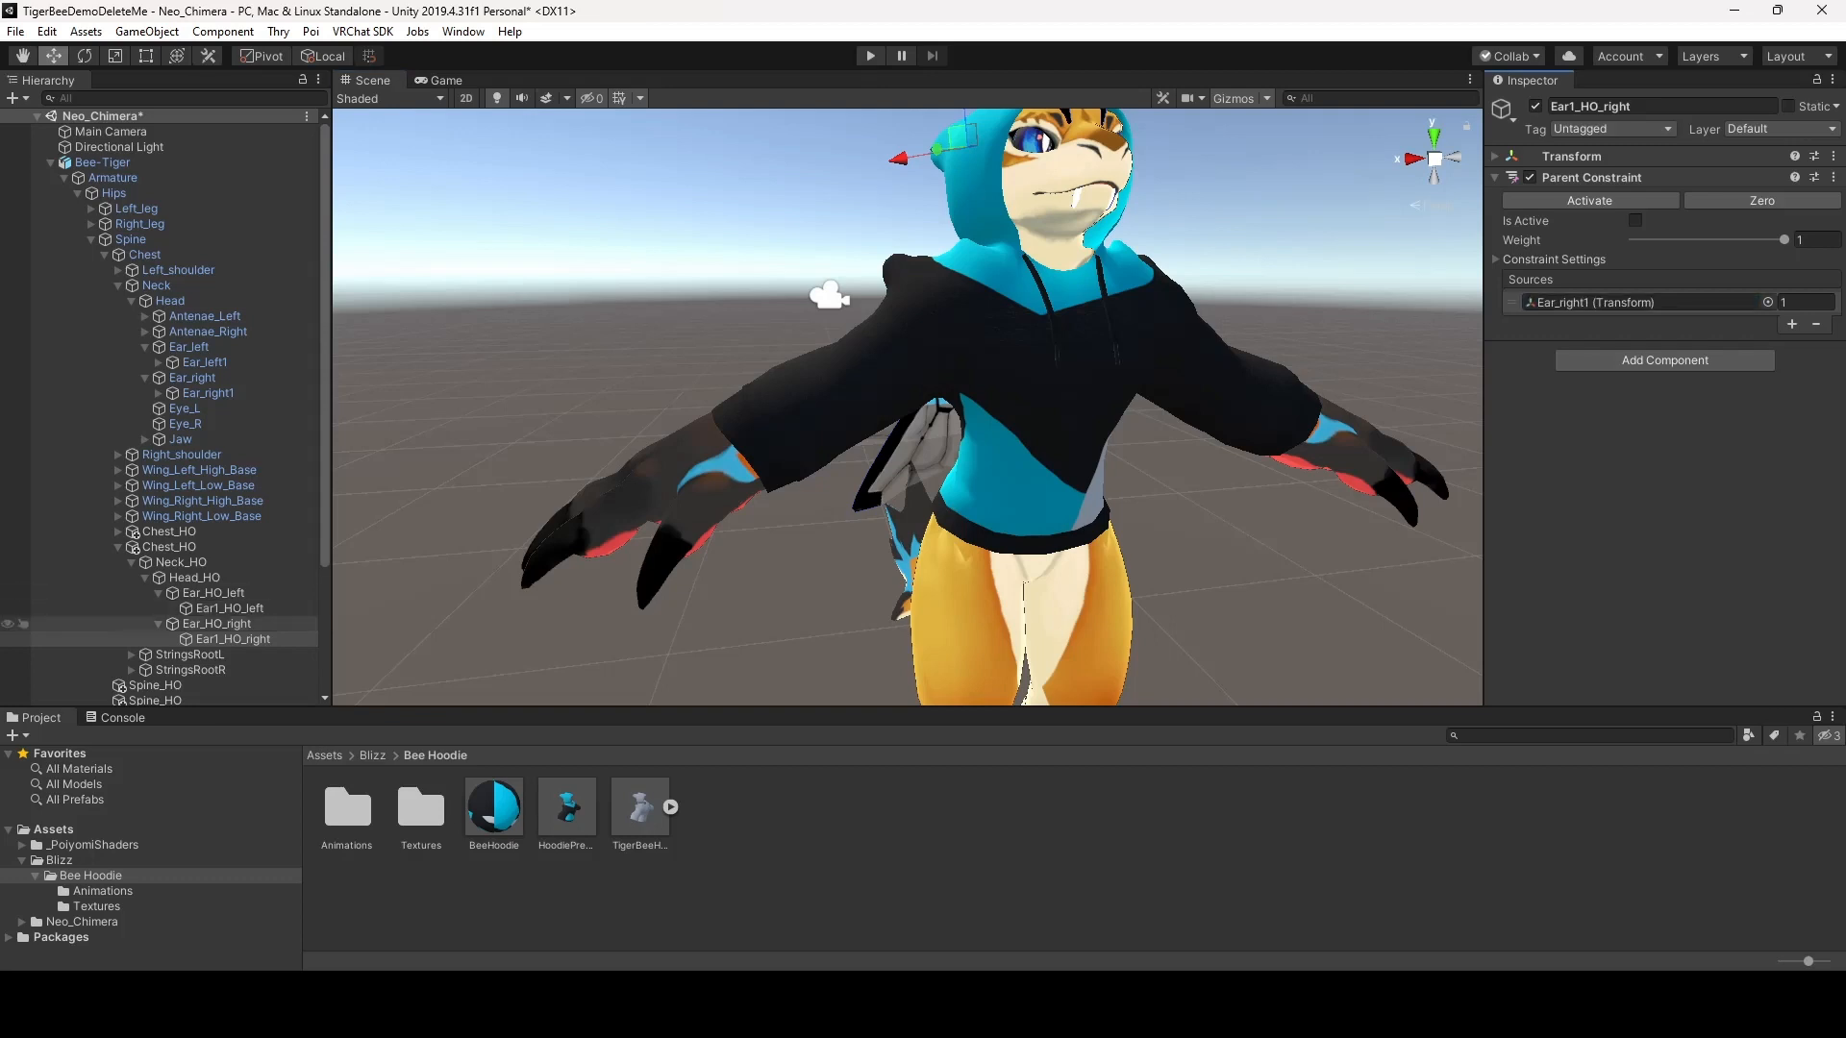
Check the sources, activate the Parent Constraints on Neck_HO, Head_HO and all four hoodie ear bones together, and collapse Neck_HO
click(216, 623)
click(230, 608)
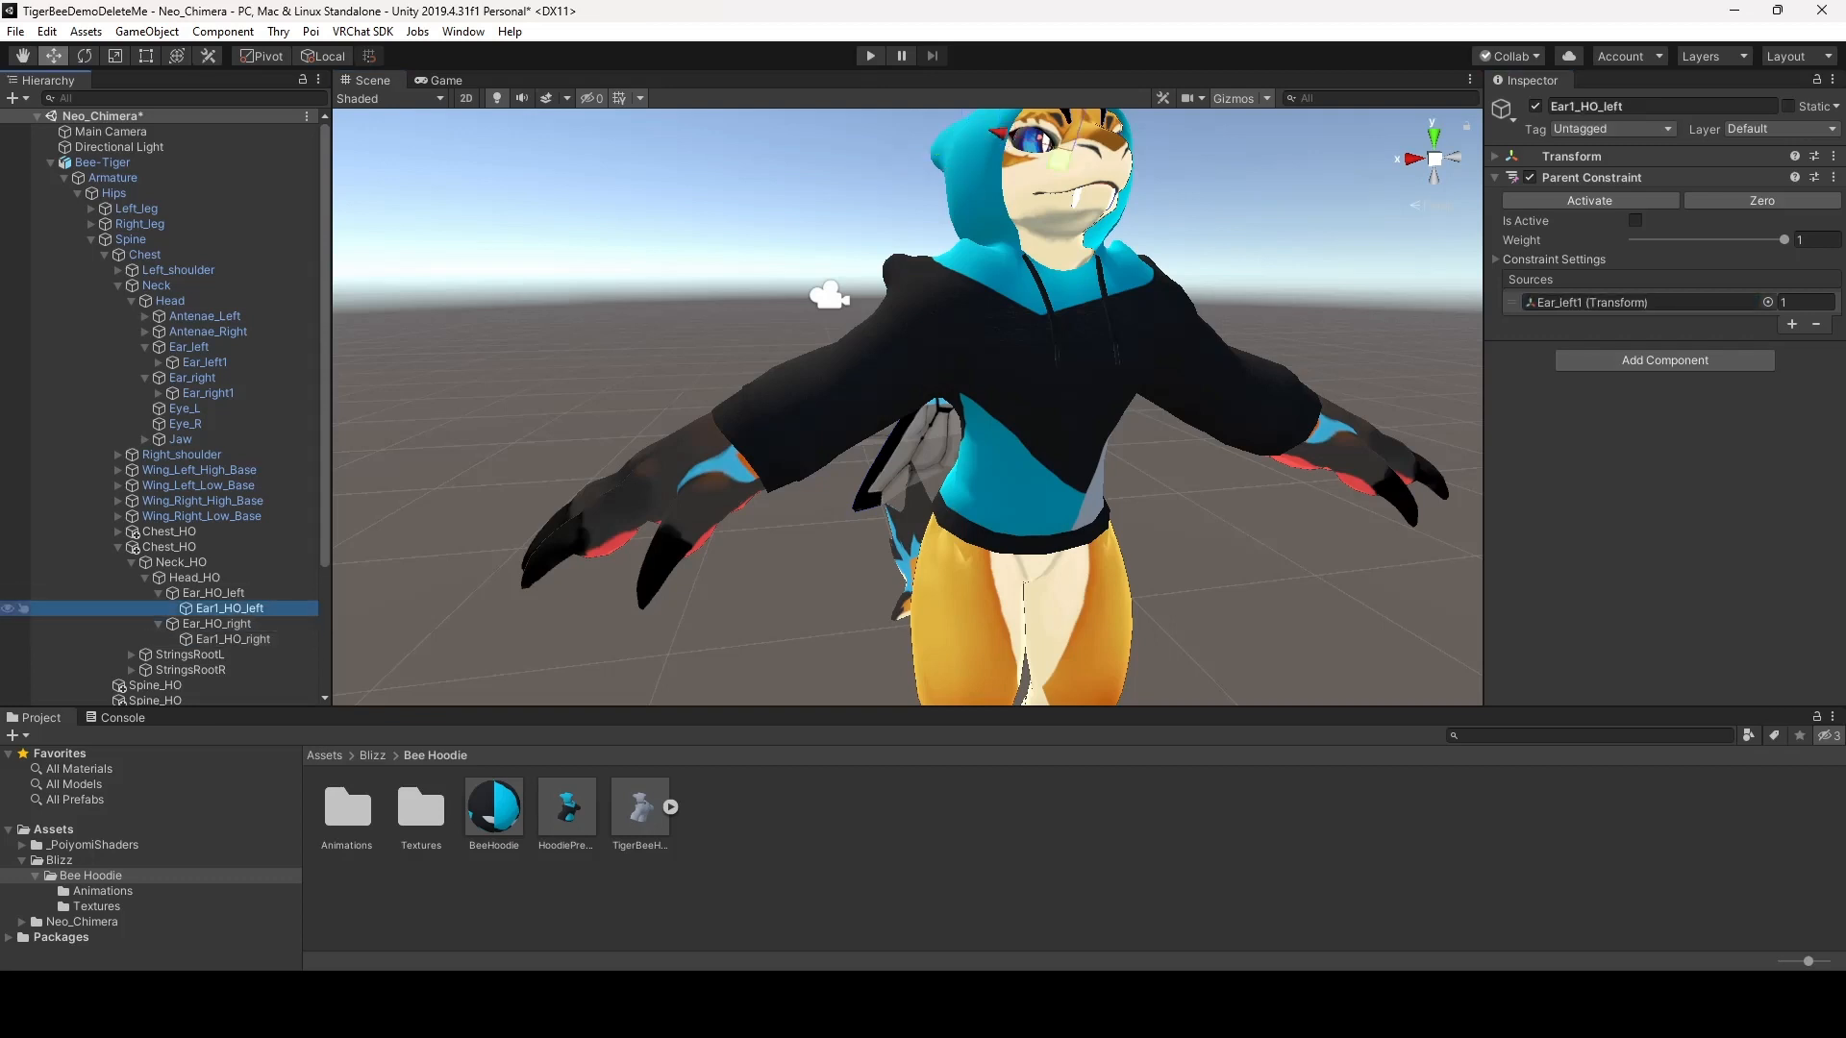
click(213, 593)
click(195, 578)
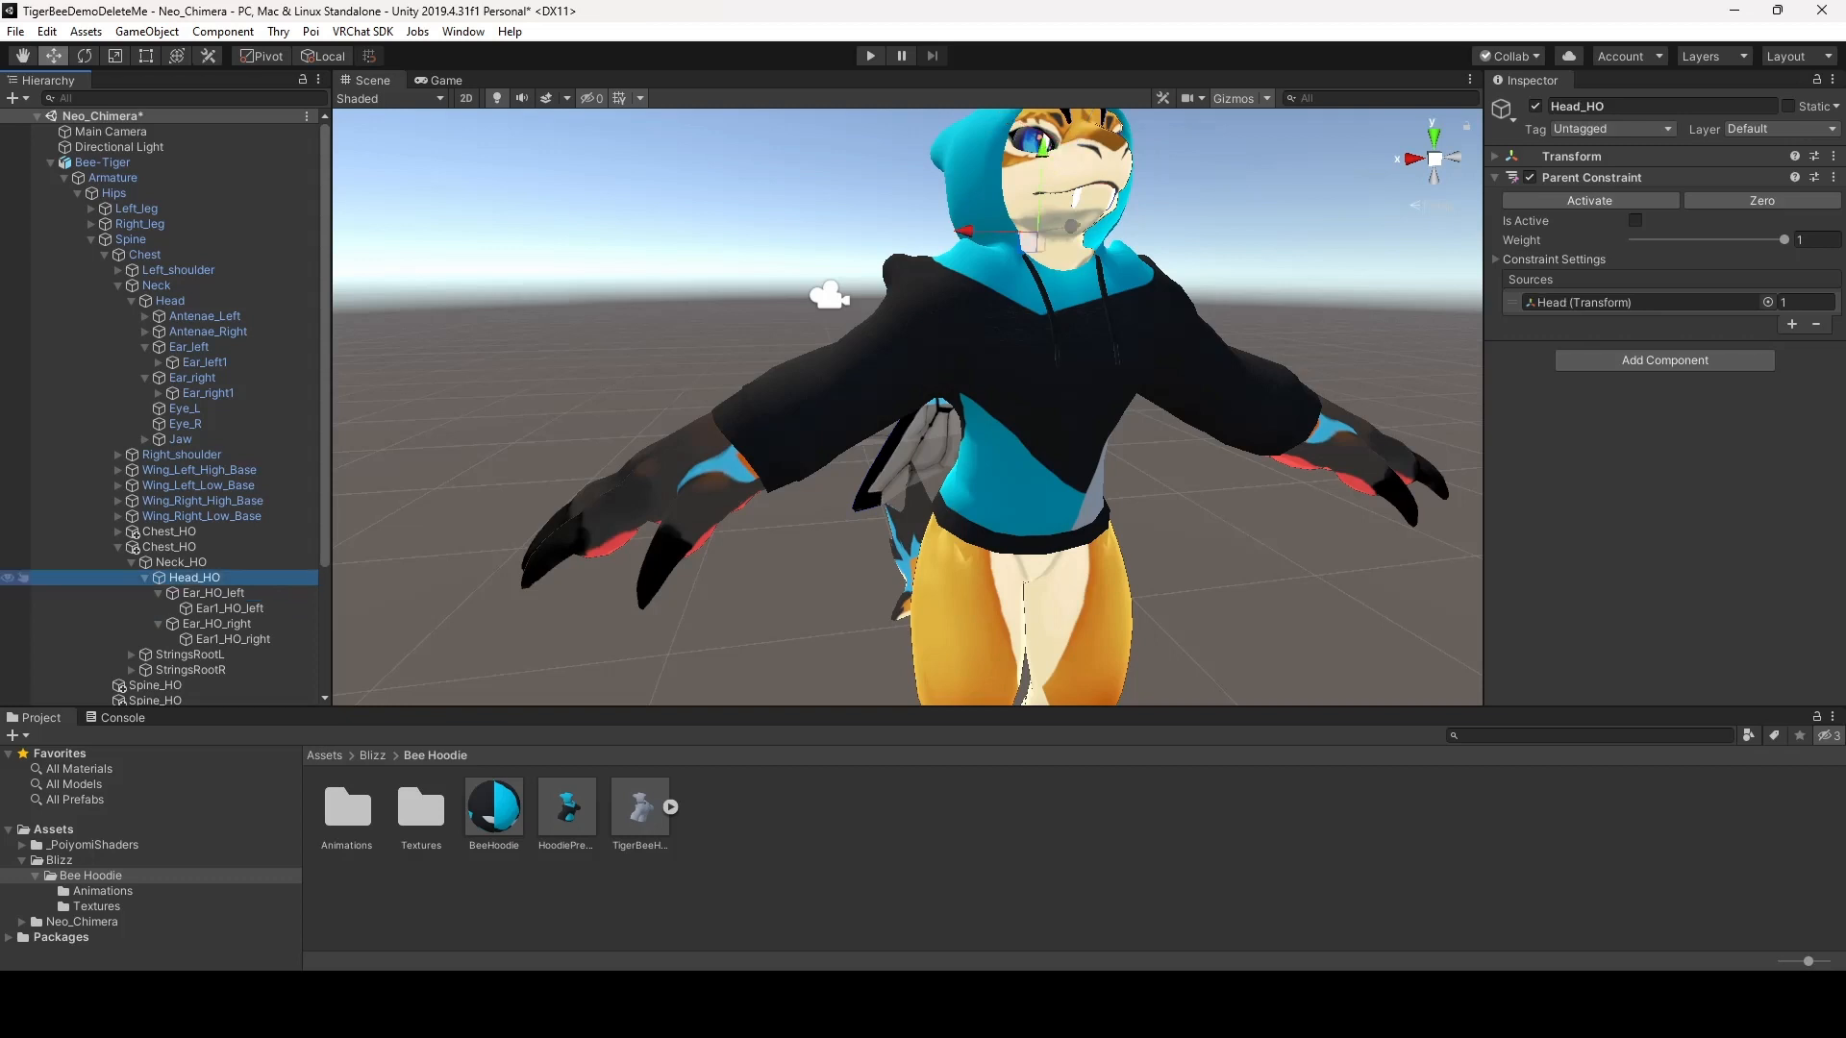
click(181, 563)
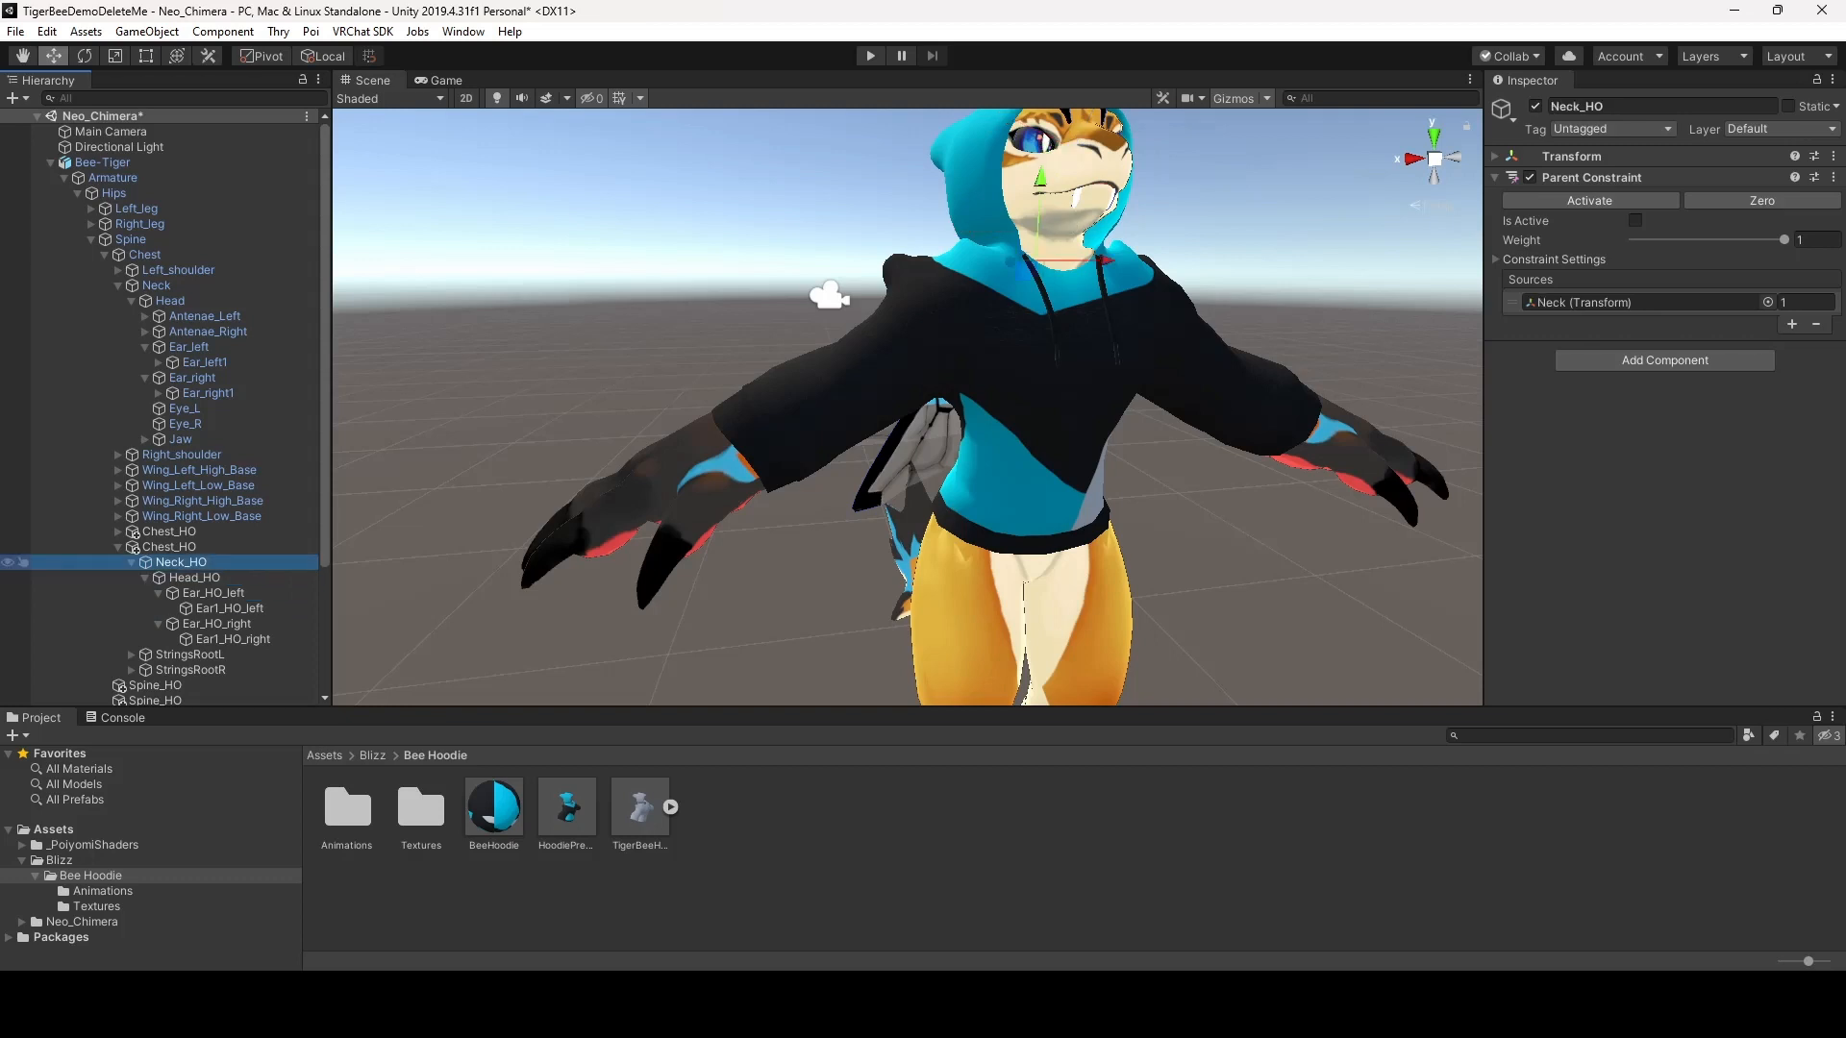
click(169, 547)
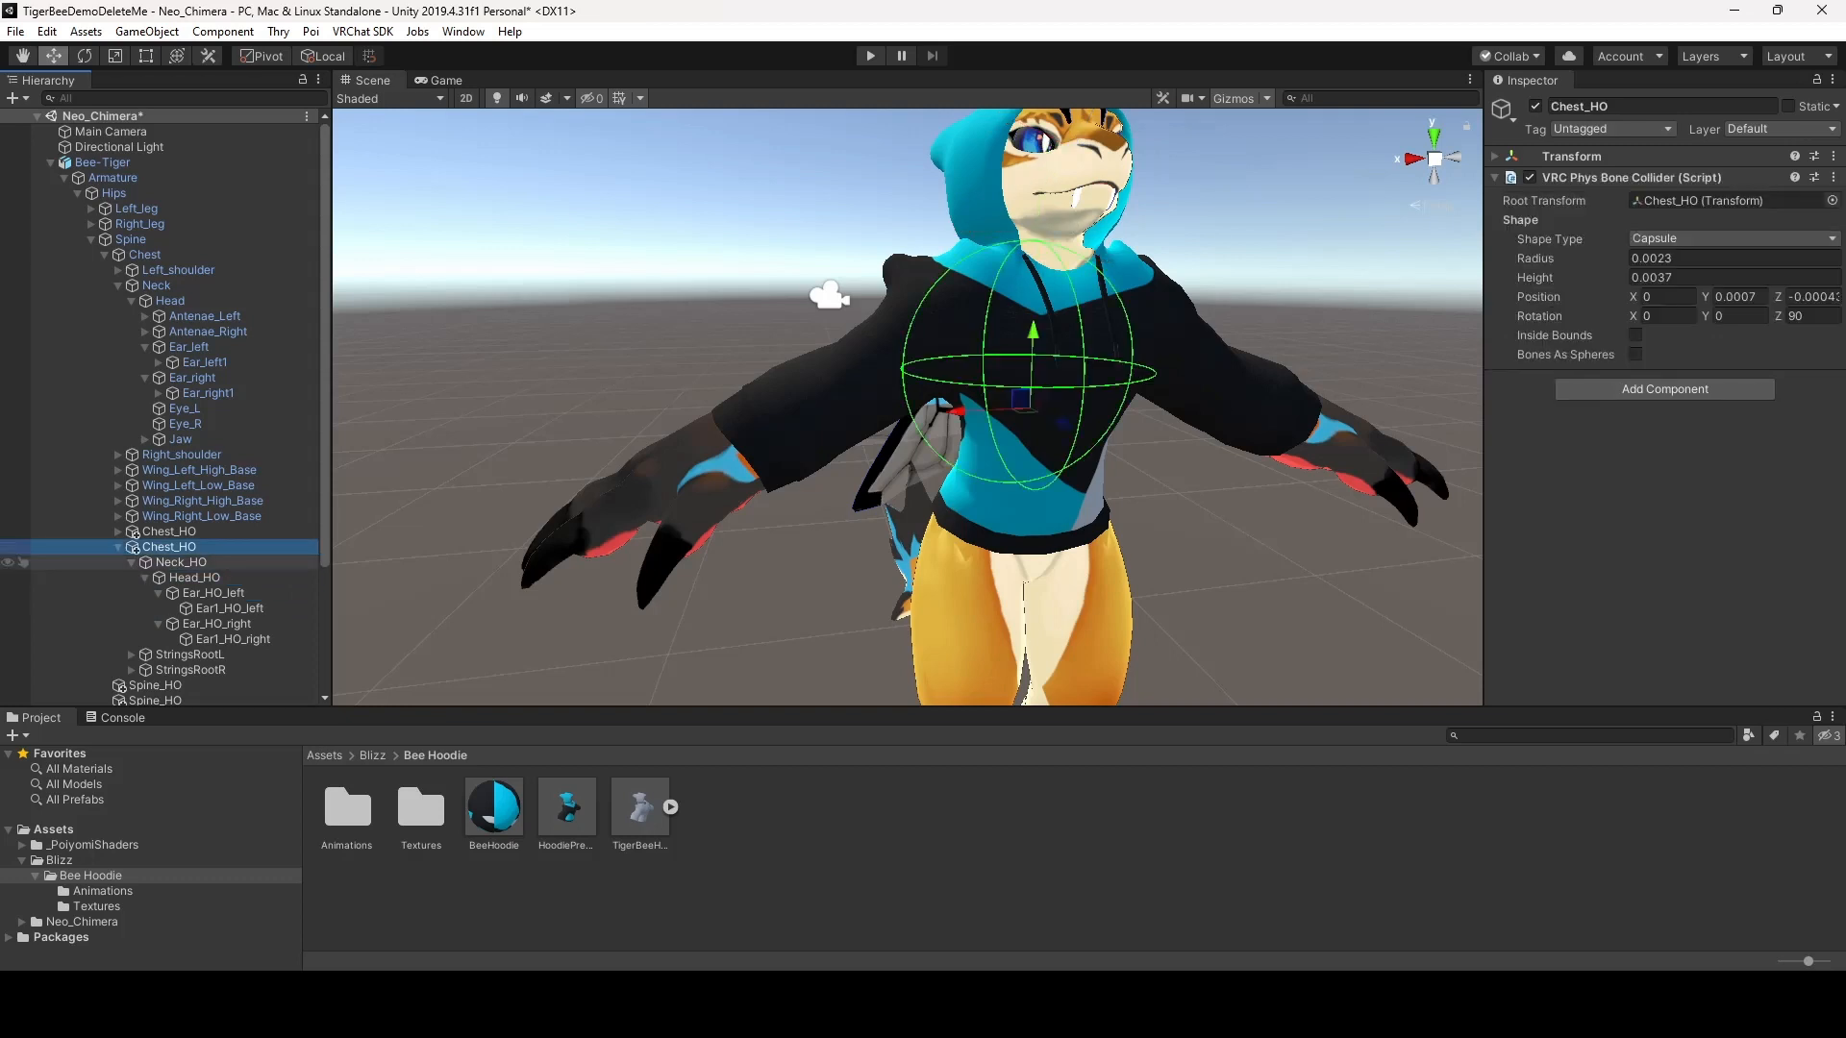
click(175, 562)
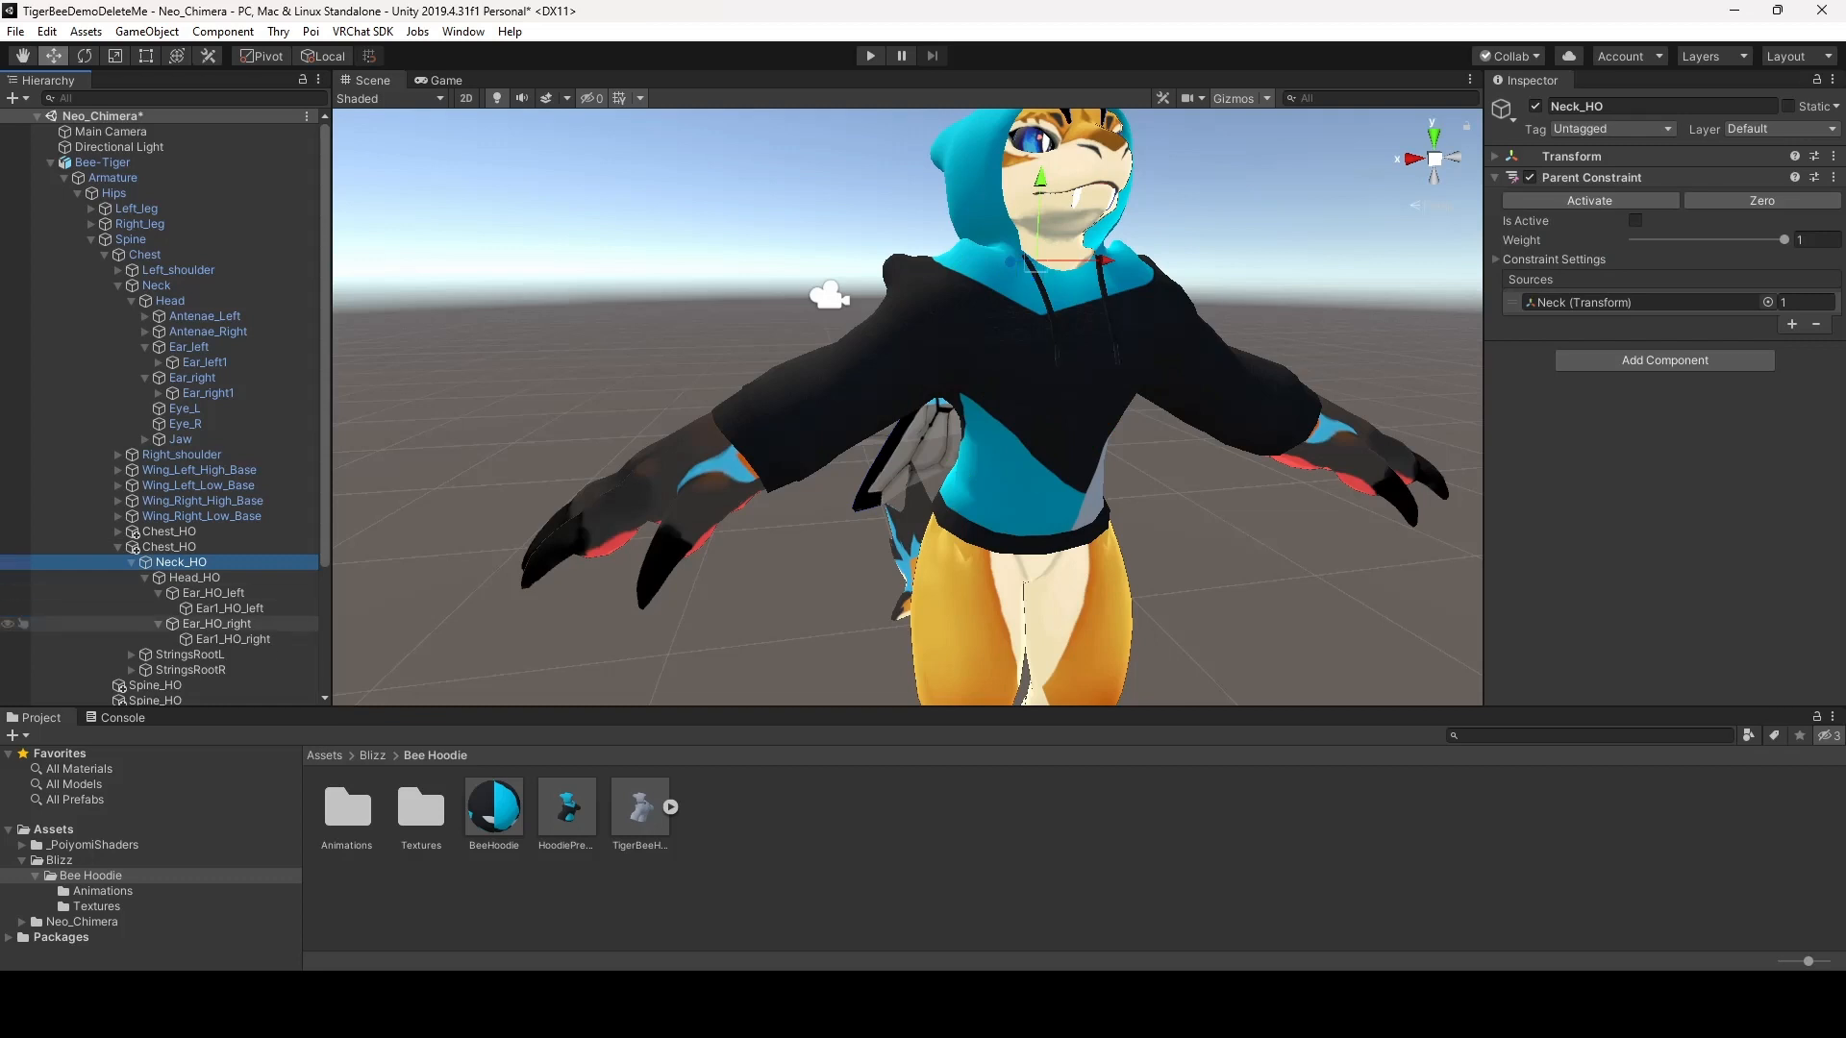
shift+click(232, 639)
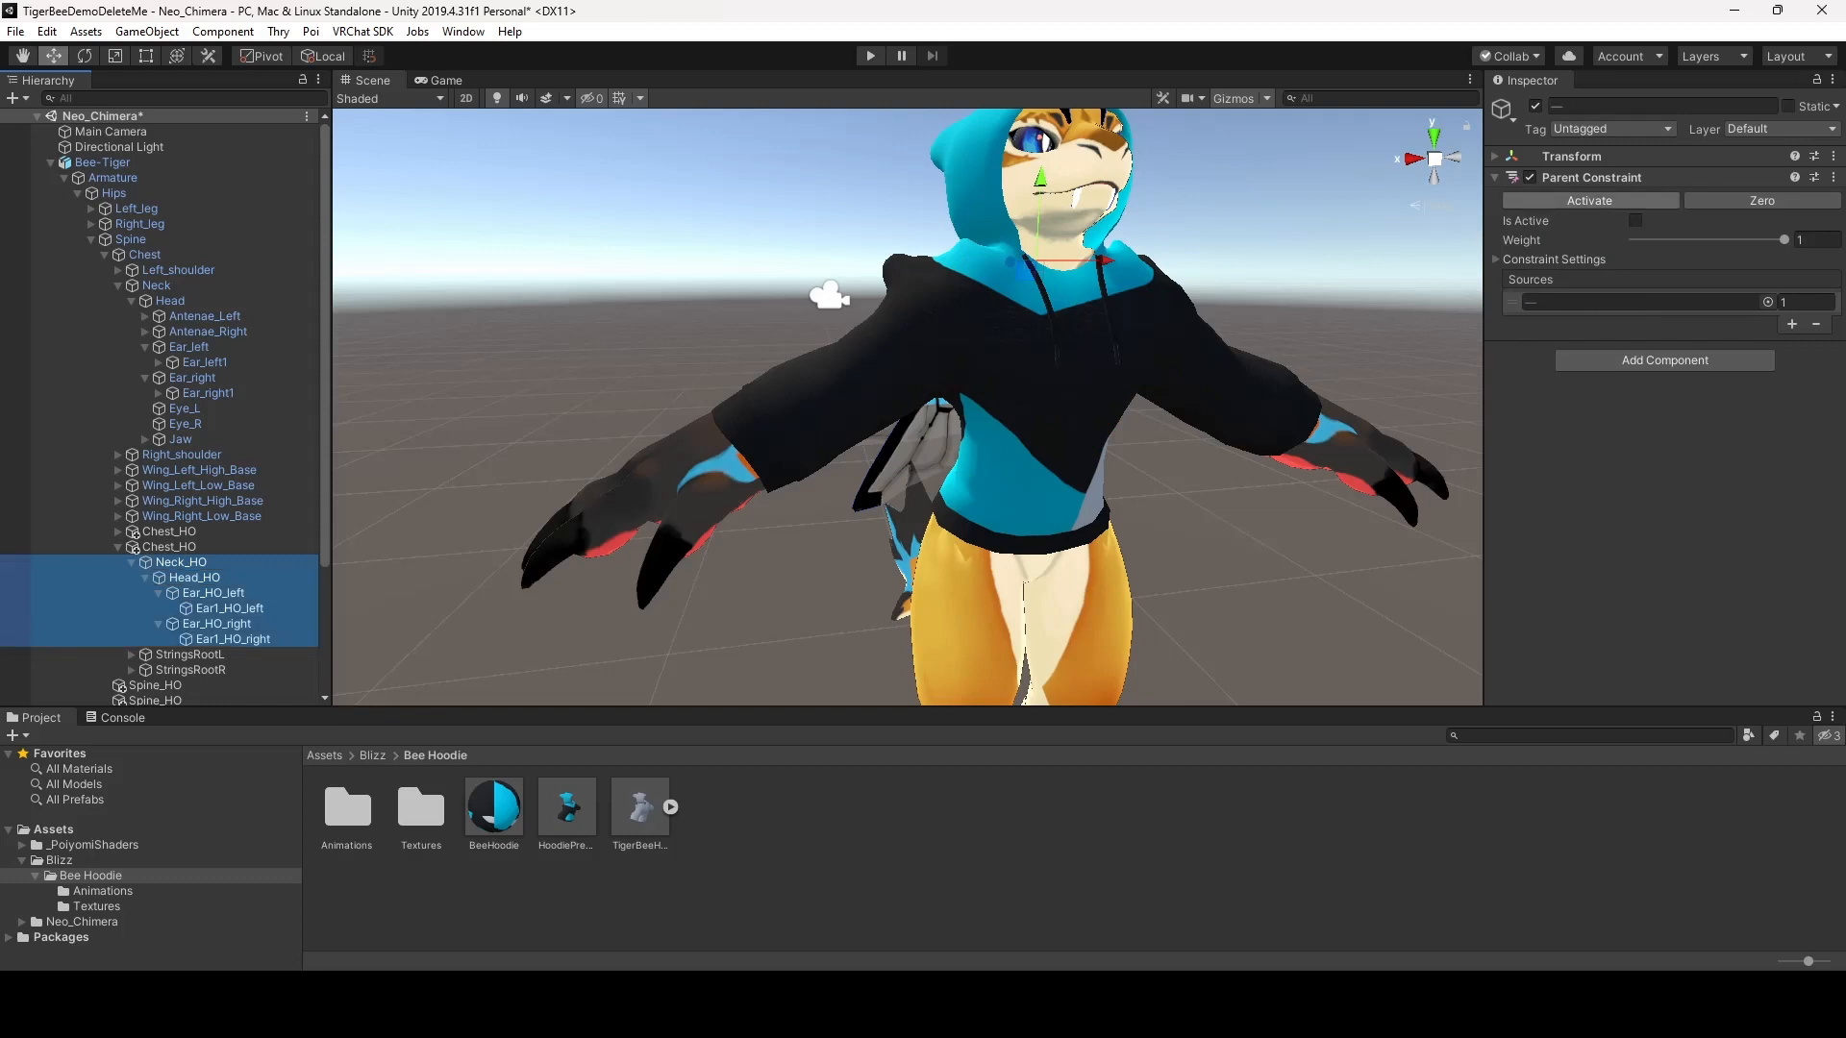
click(1589, 200)
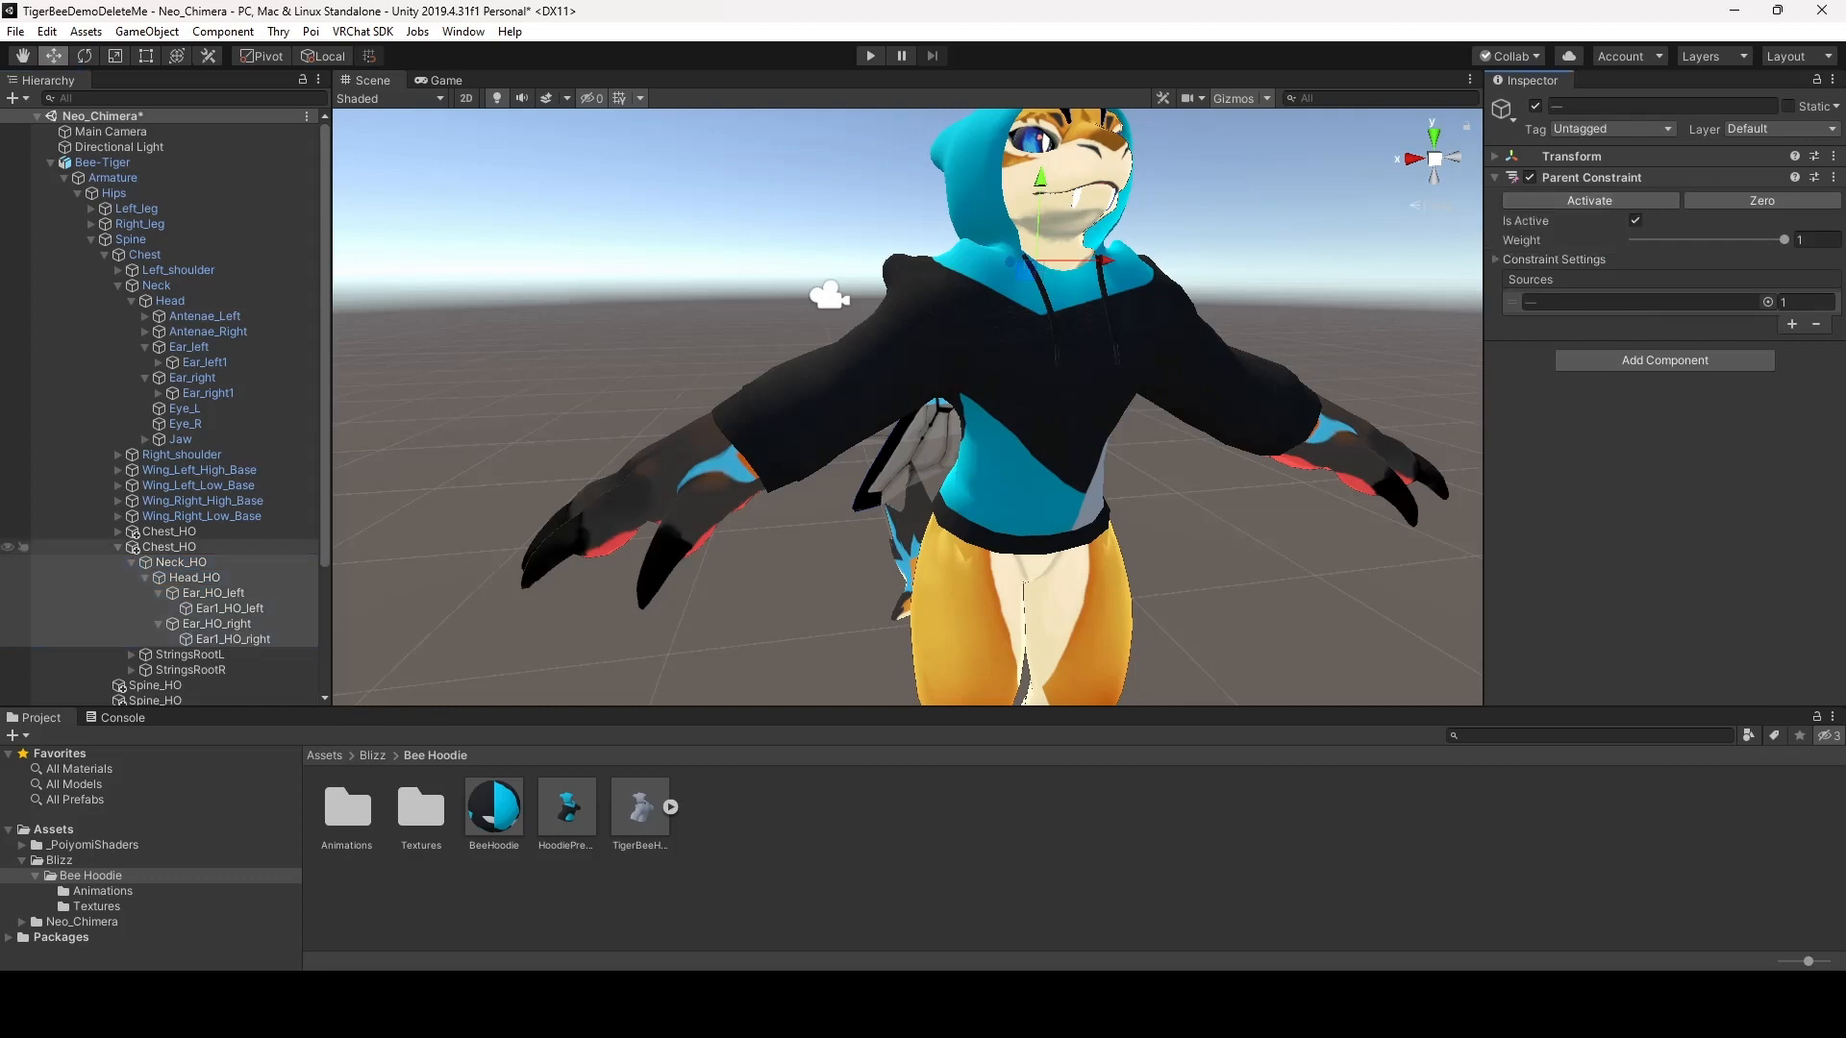
click(133, 562)
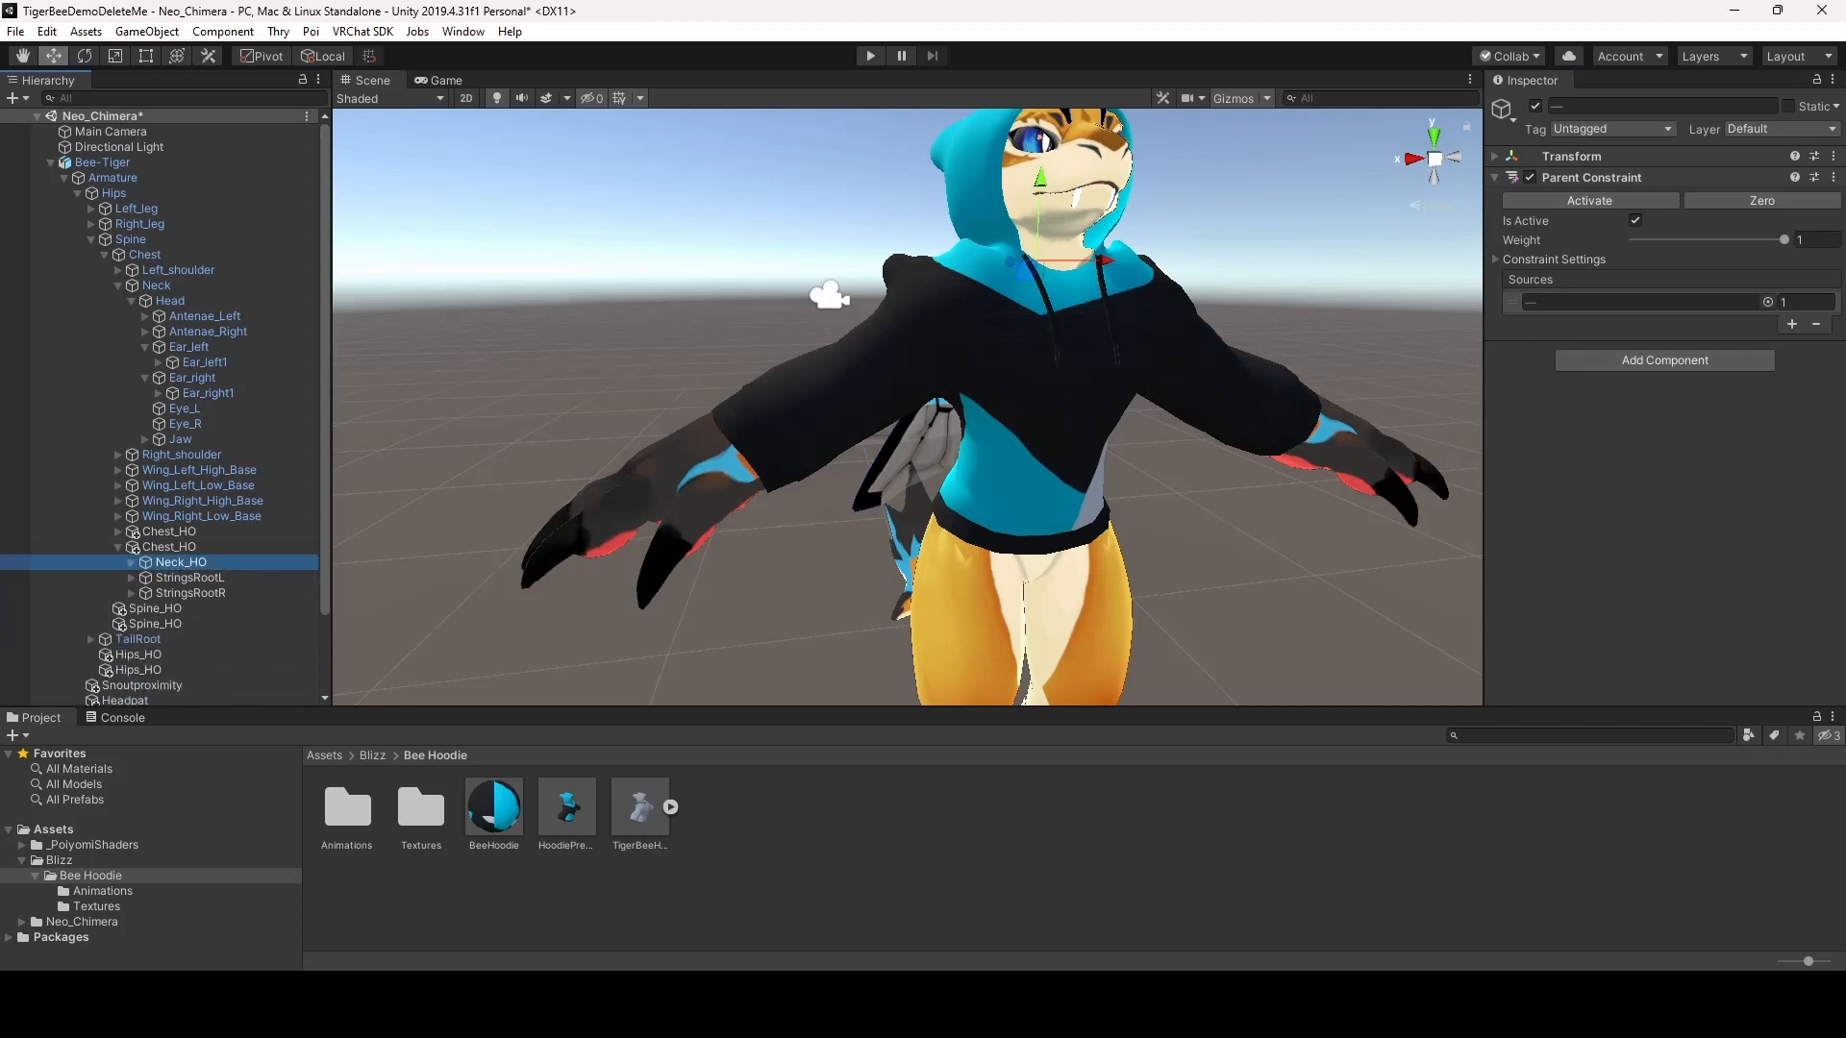
Open the Animator window and dock it as a narrow panel between the Scene view and the Inspector
drag(1485, 403, 1526, 404)
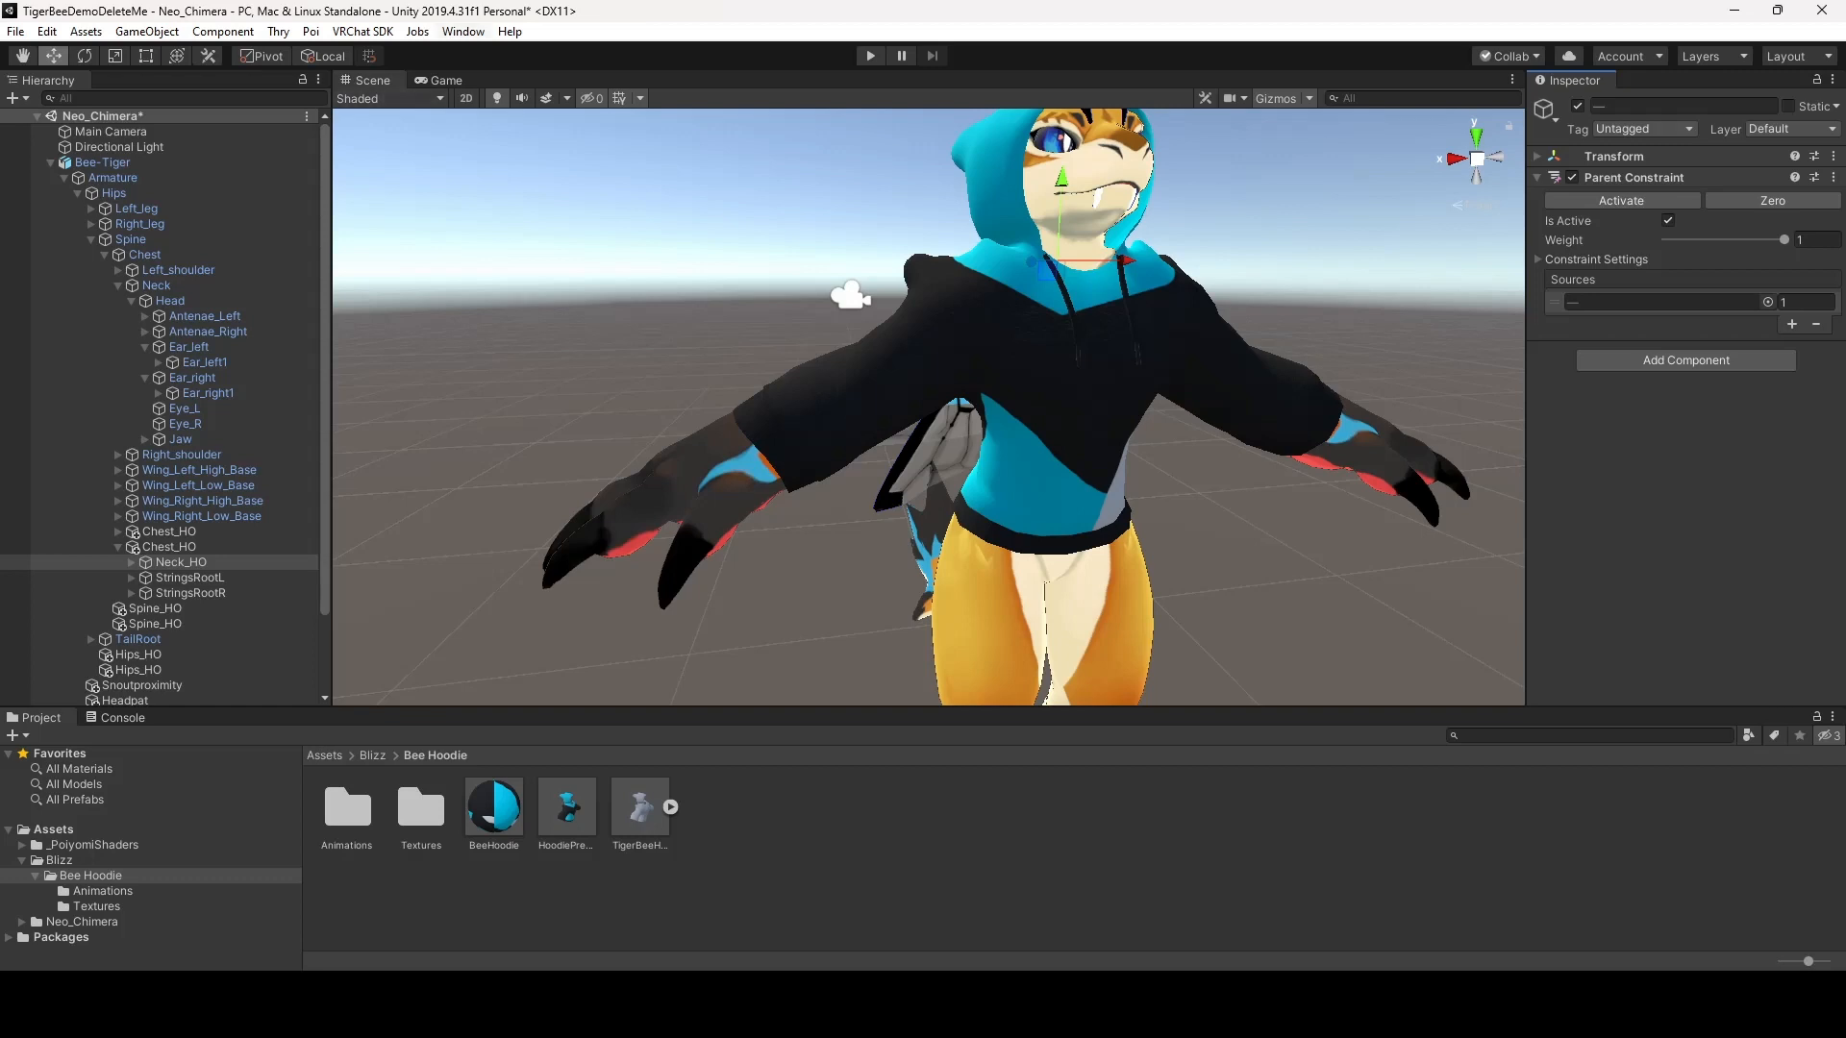
click(463, 32)
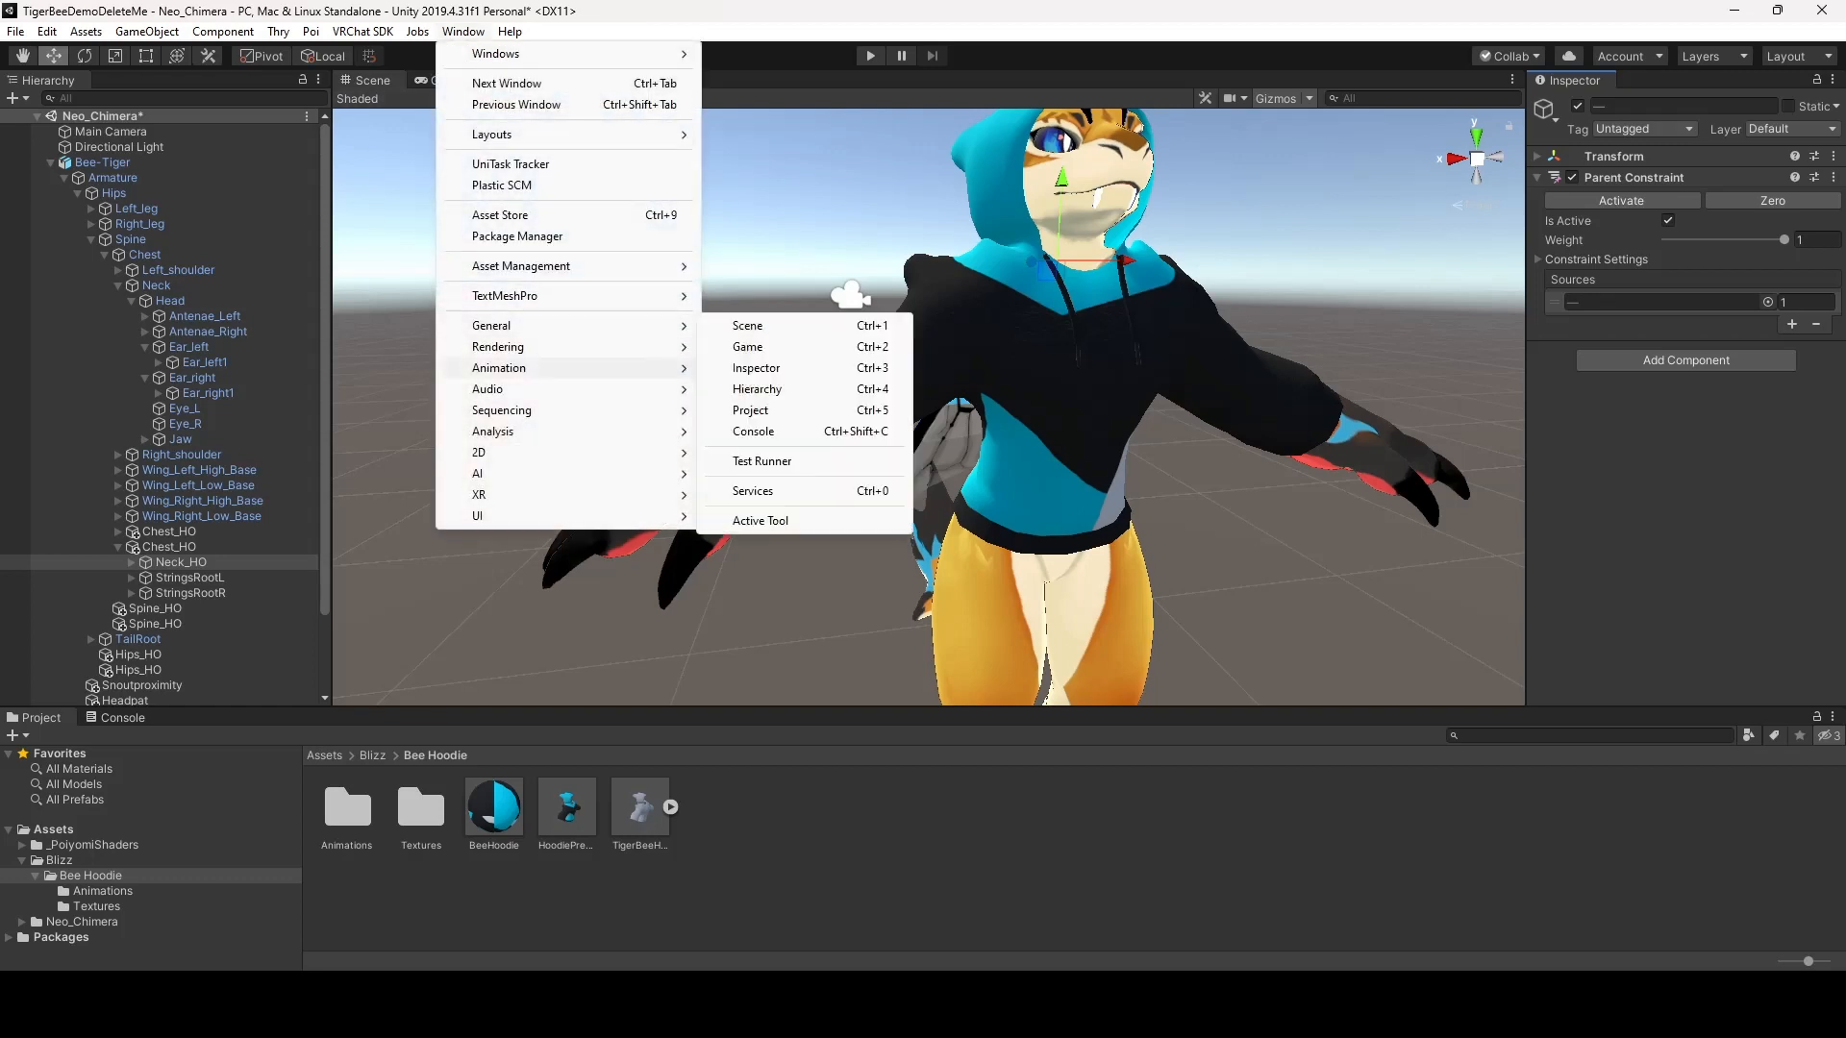
mouse_move(519, 368)
click(755, 389)
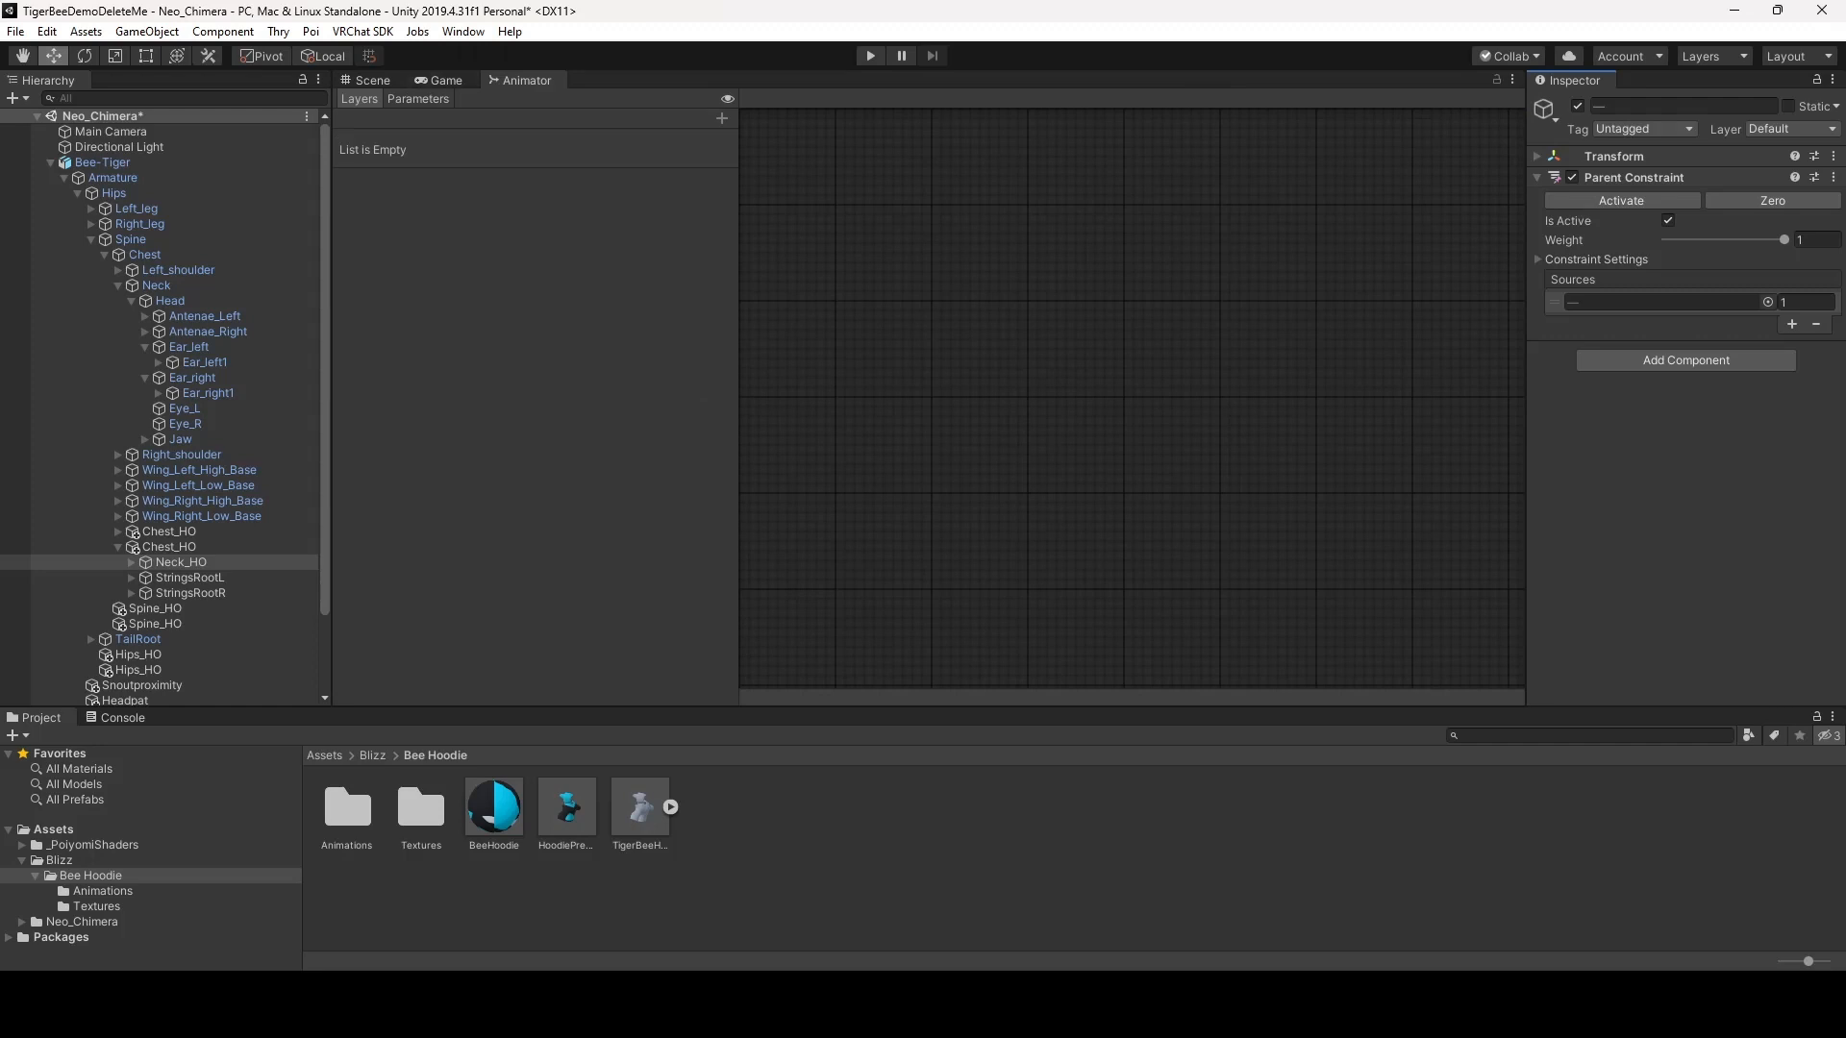
drag(526, 81, 886, 494)
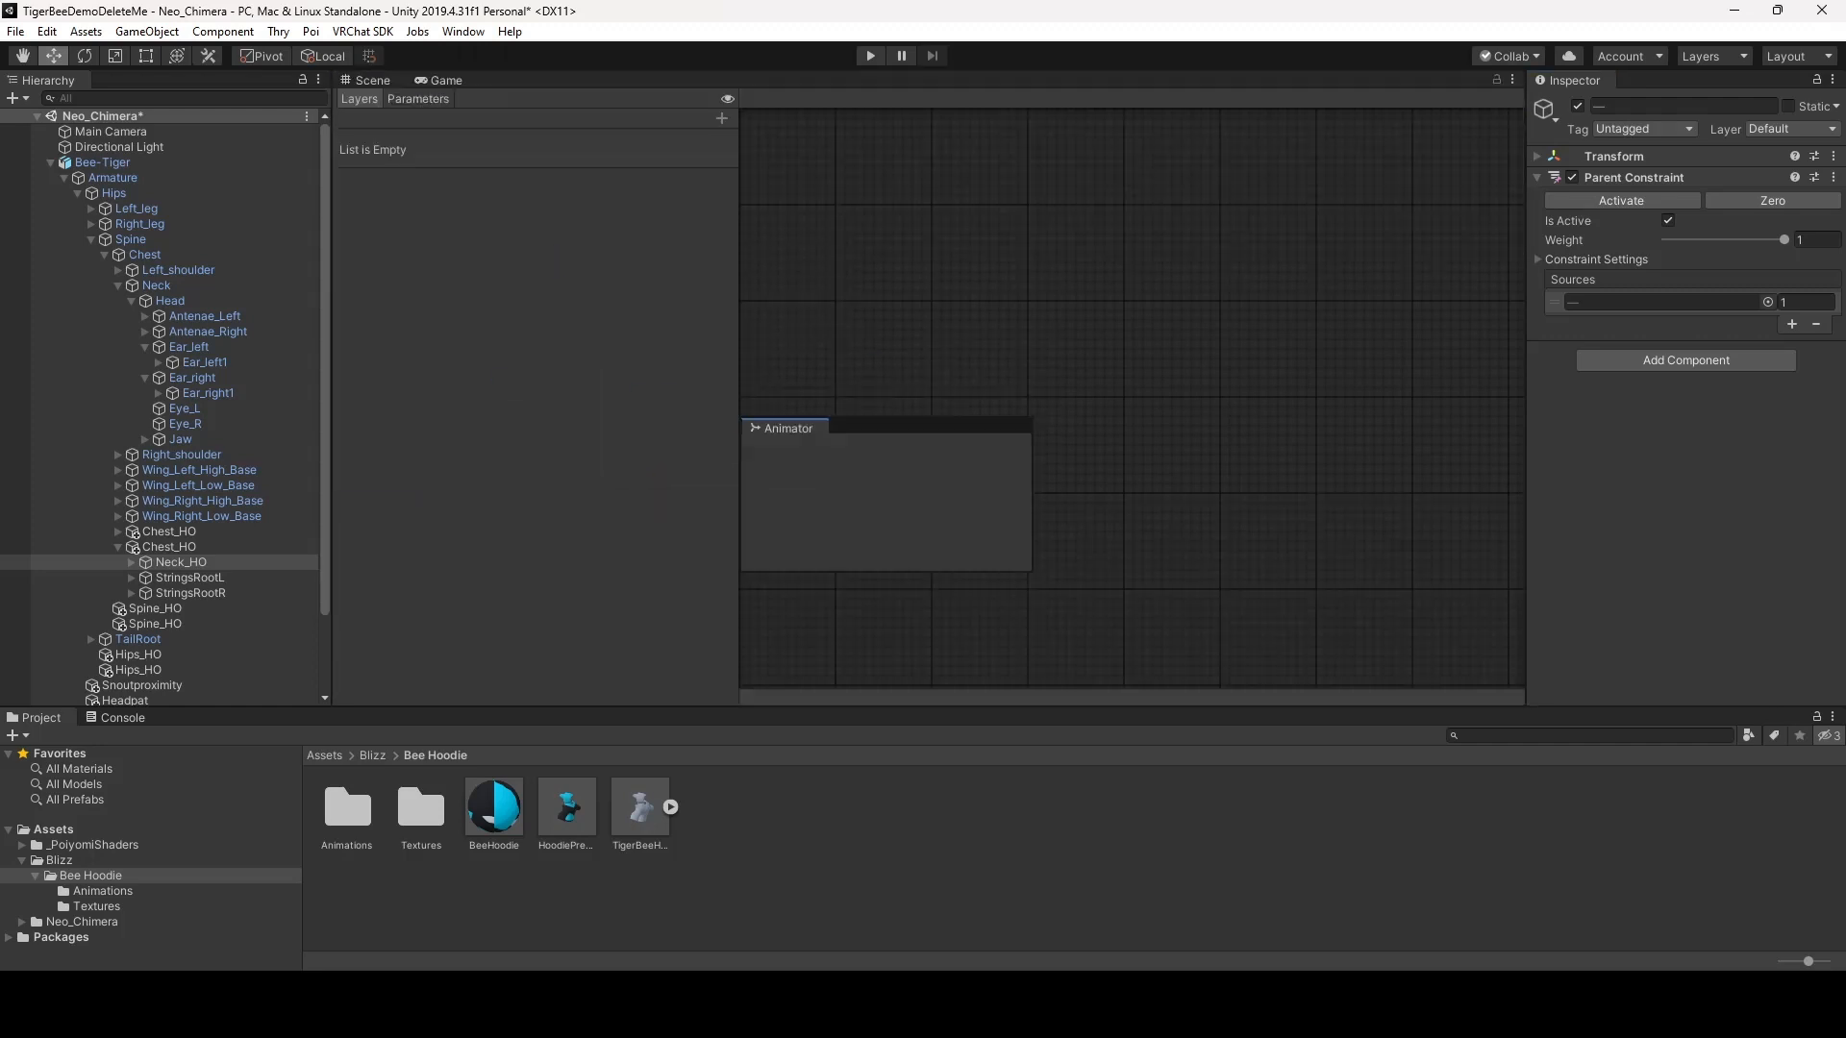
drag(789, 427, 1442, 384)
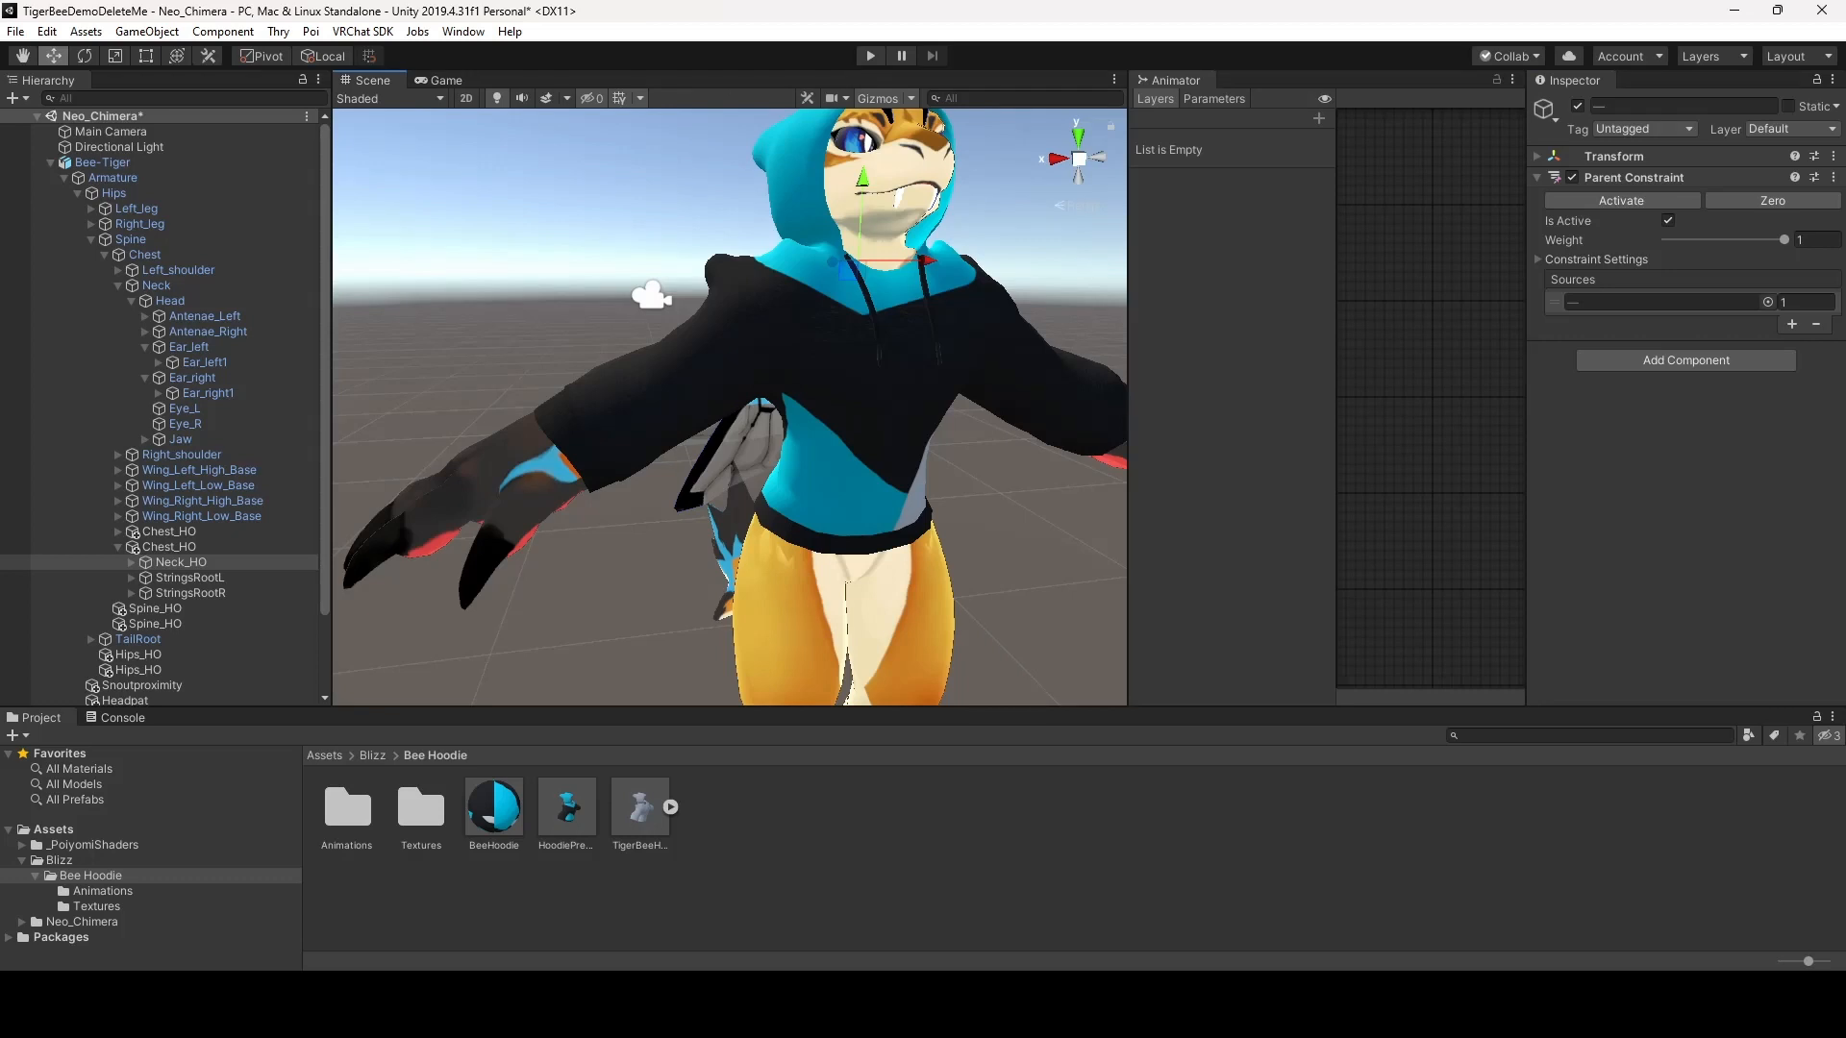
drag(1127, 384, 1287, 385)
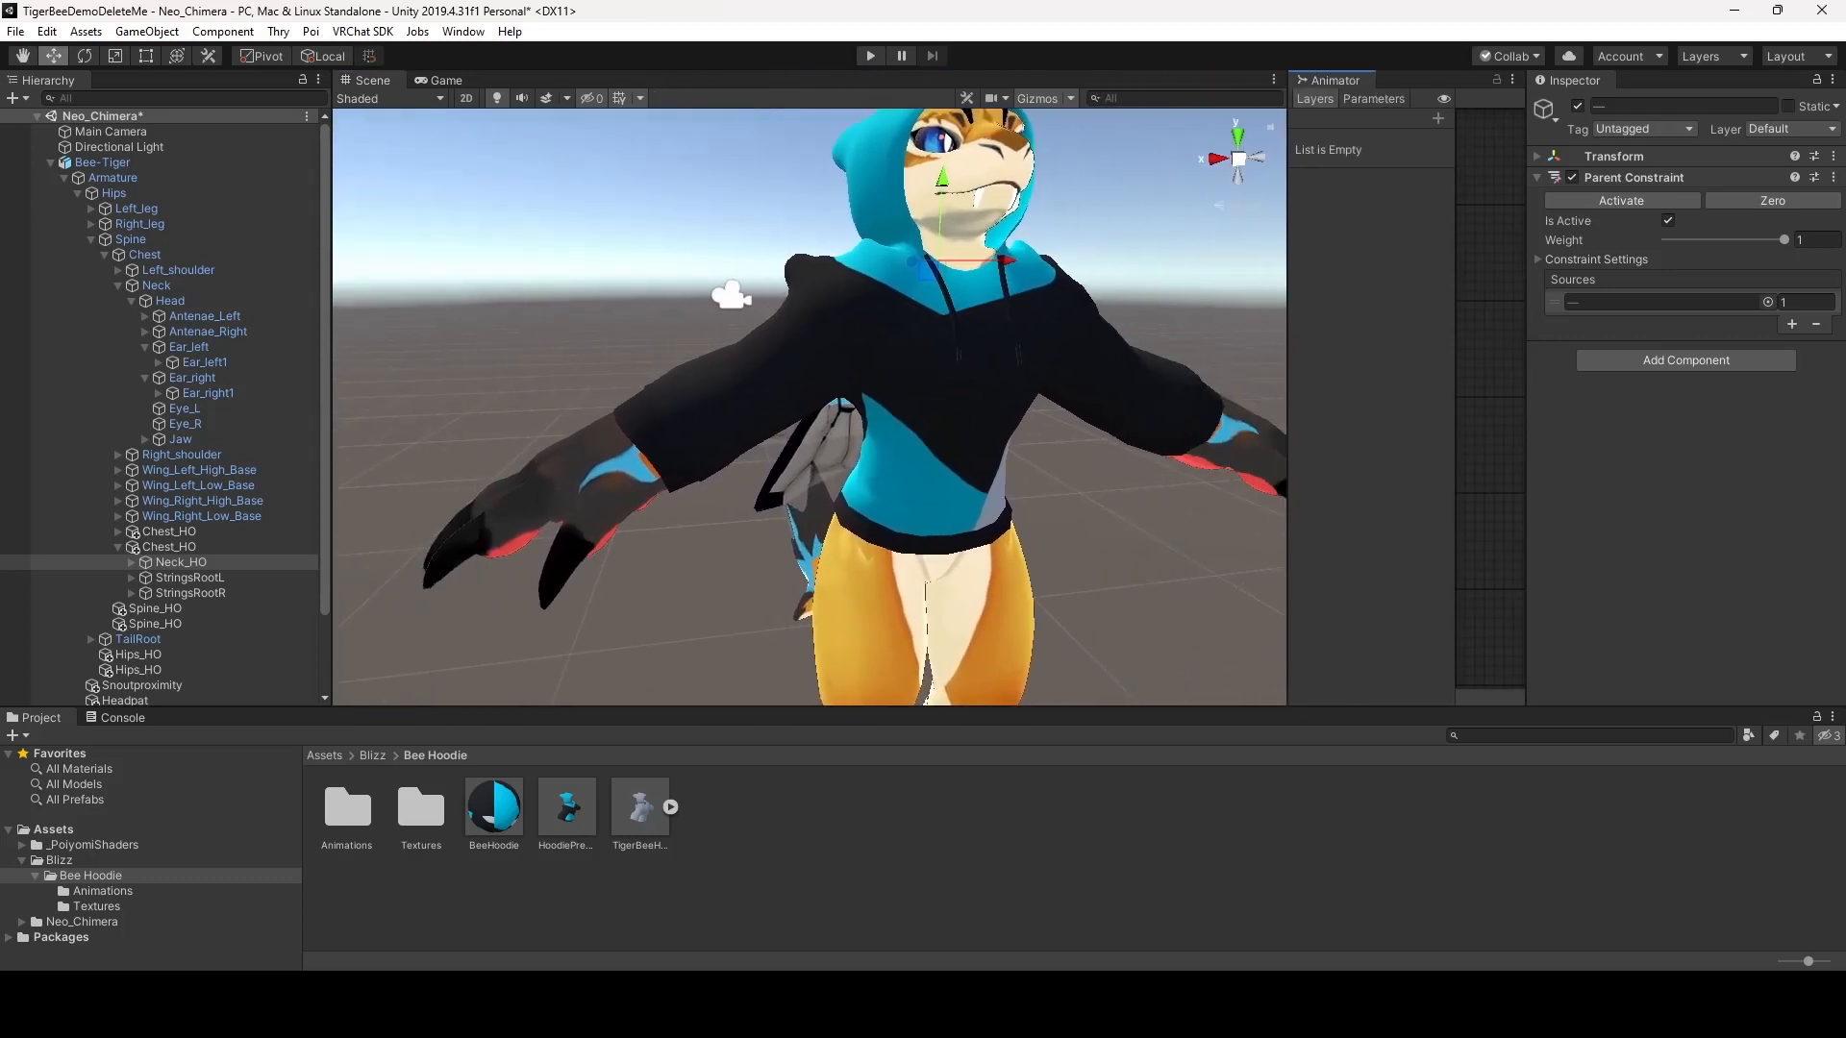
Open the Animation window, dock it beside the Project and Console windows, and bring the Project assets back into view
click(462, 31)
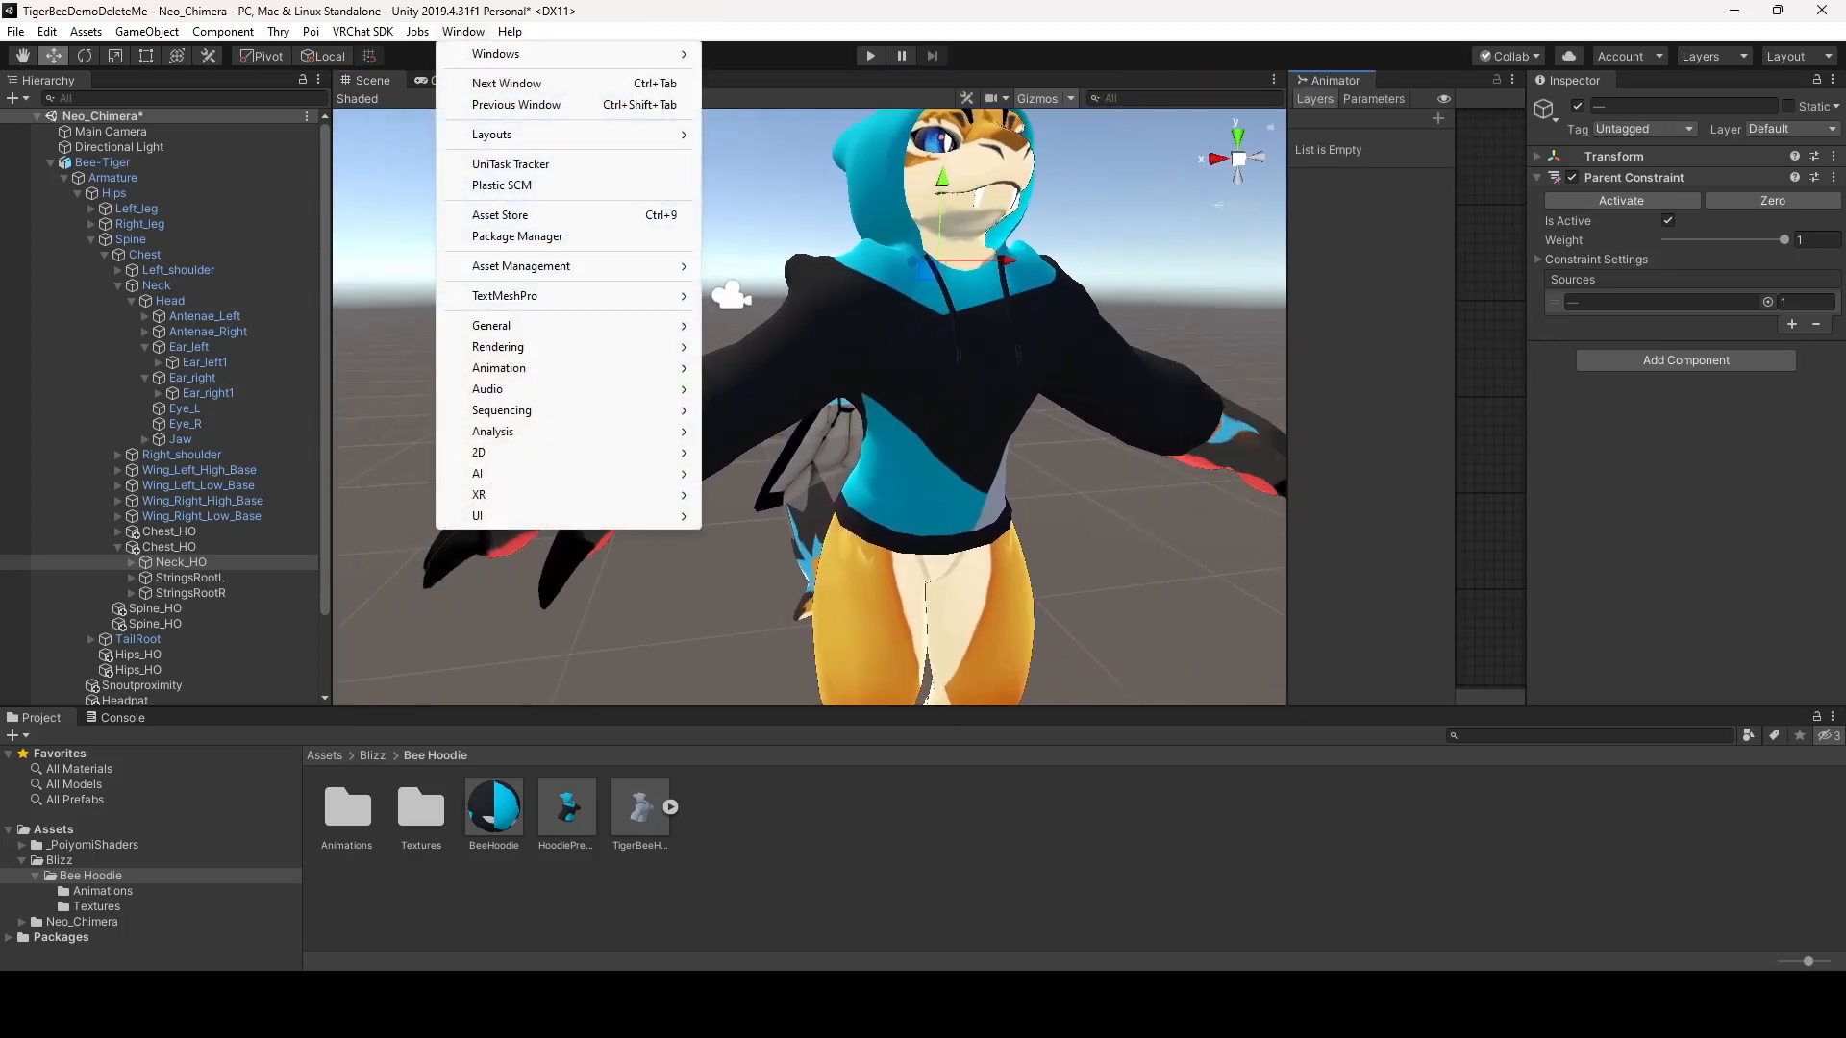
mouse_move(509, 53)
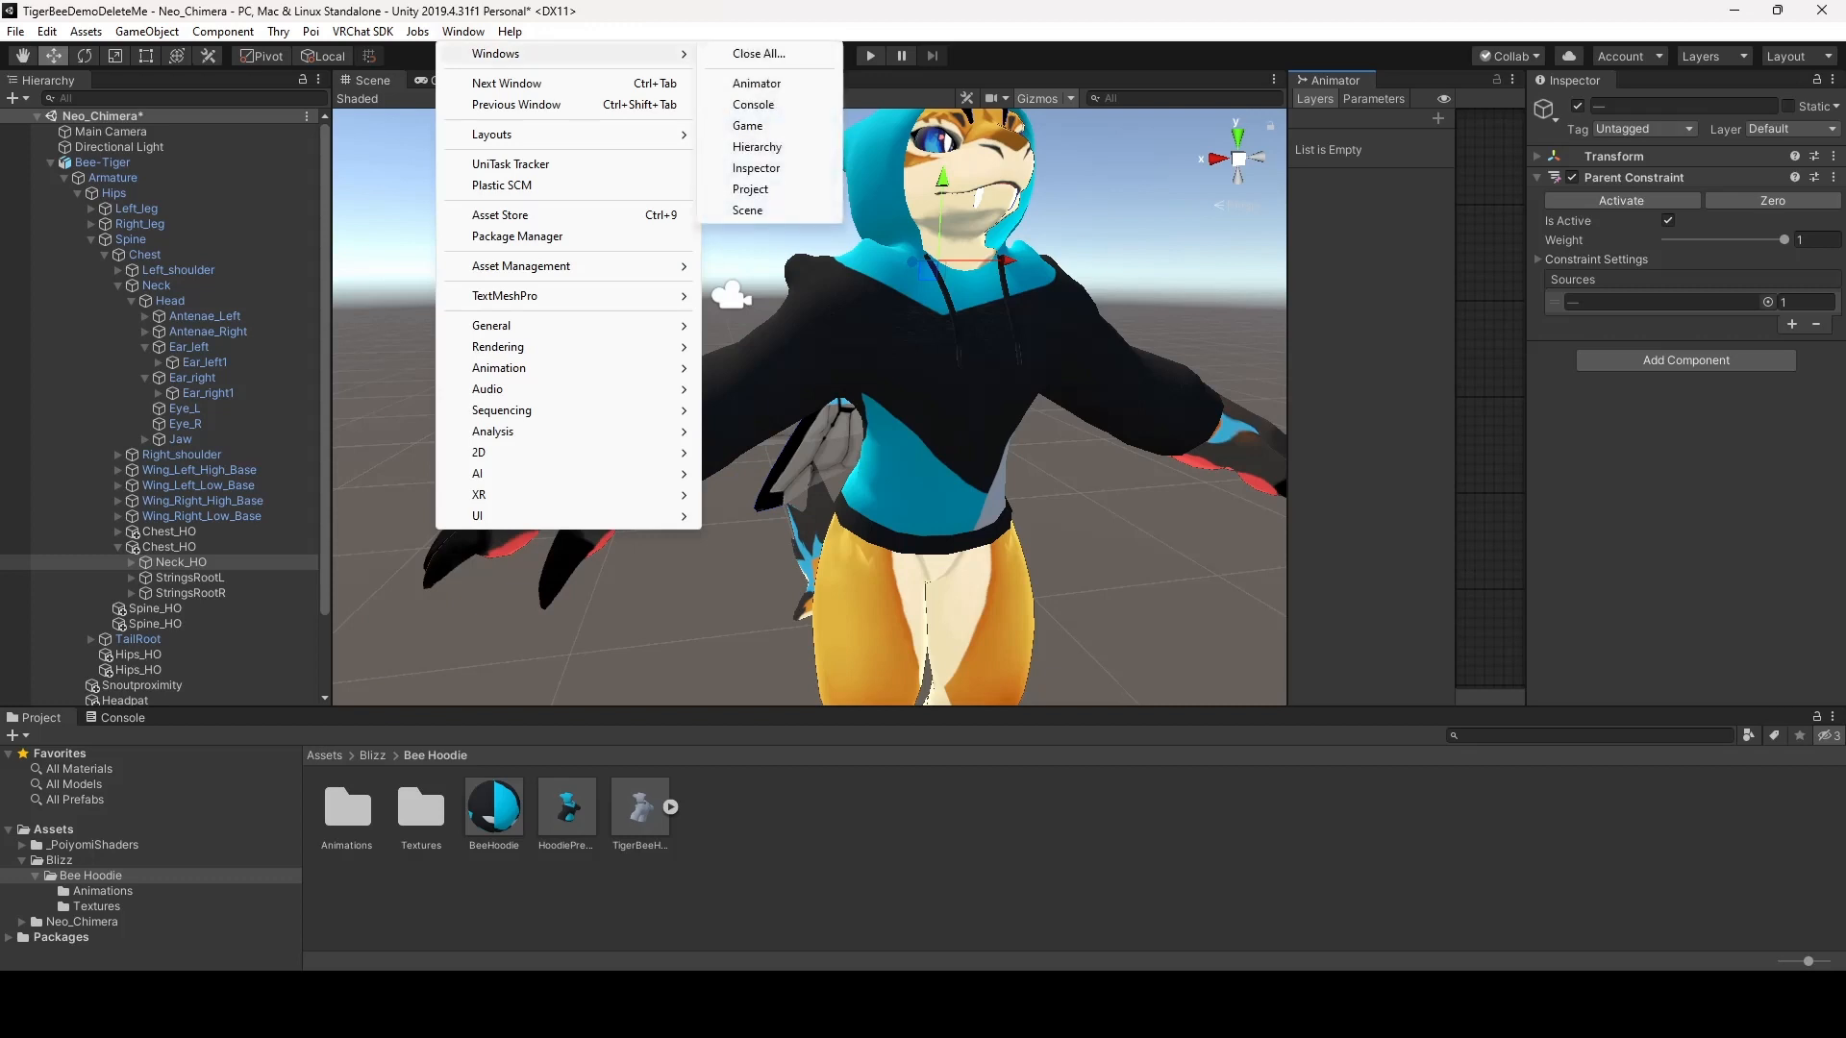
mouse_move(499, 368)
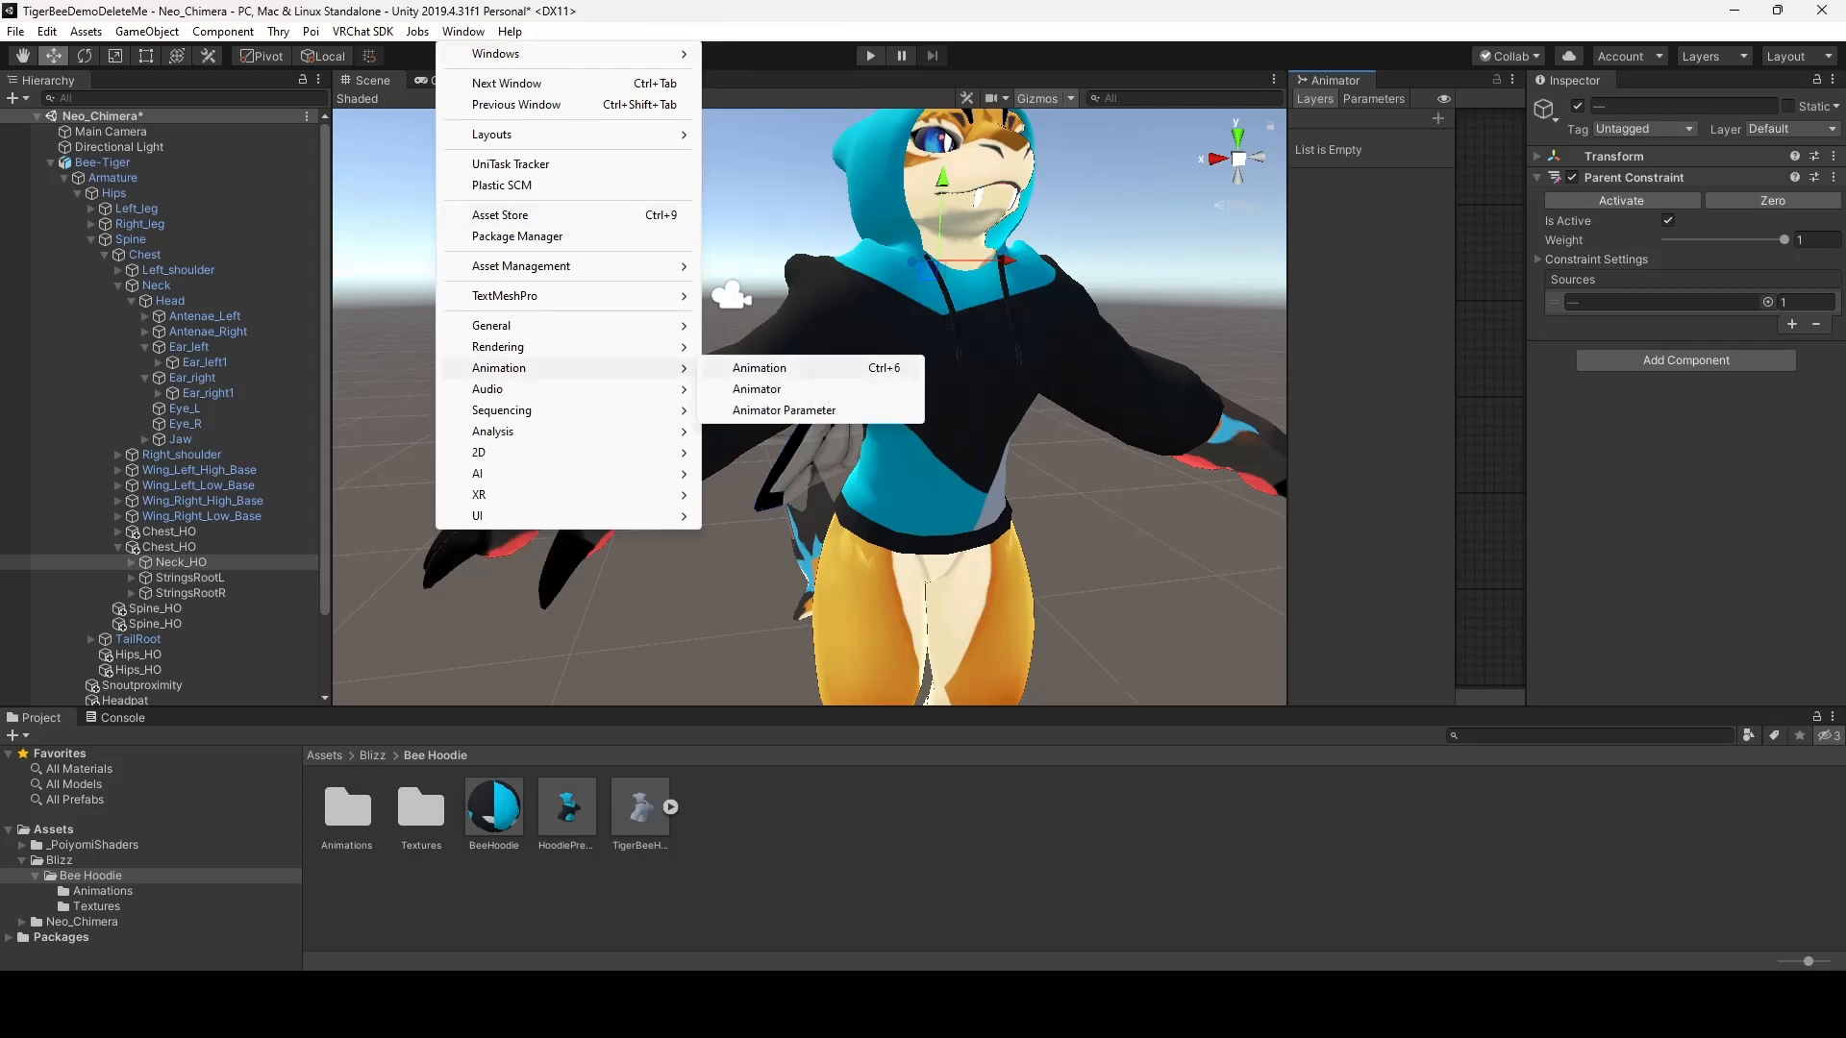
click(759, 368)
drag(221, 463, 189, 718)
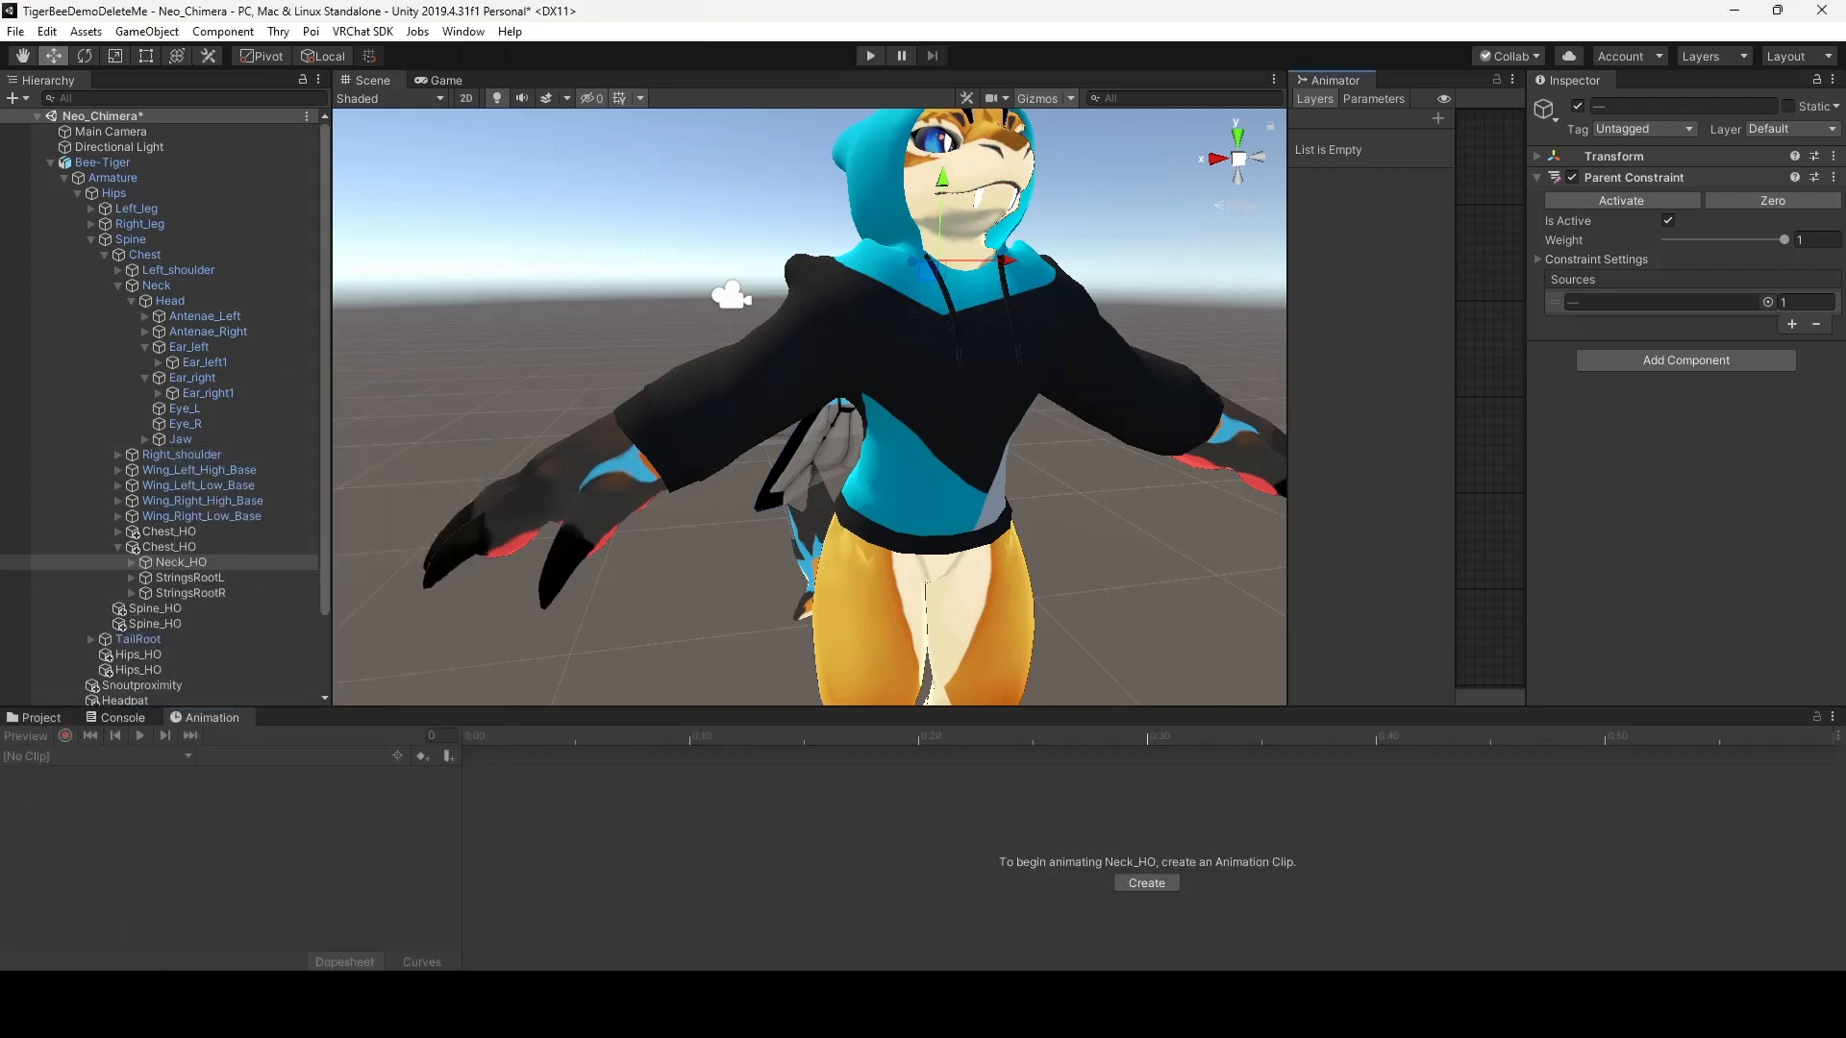
click(122, 718)
click(40, 718)
click(122, 718)
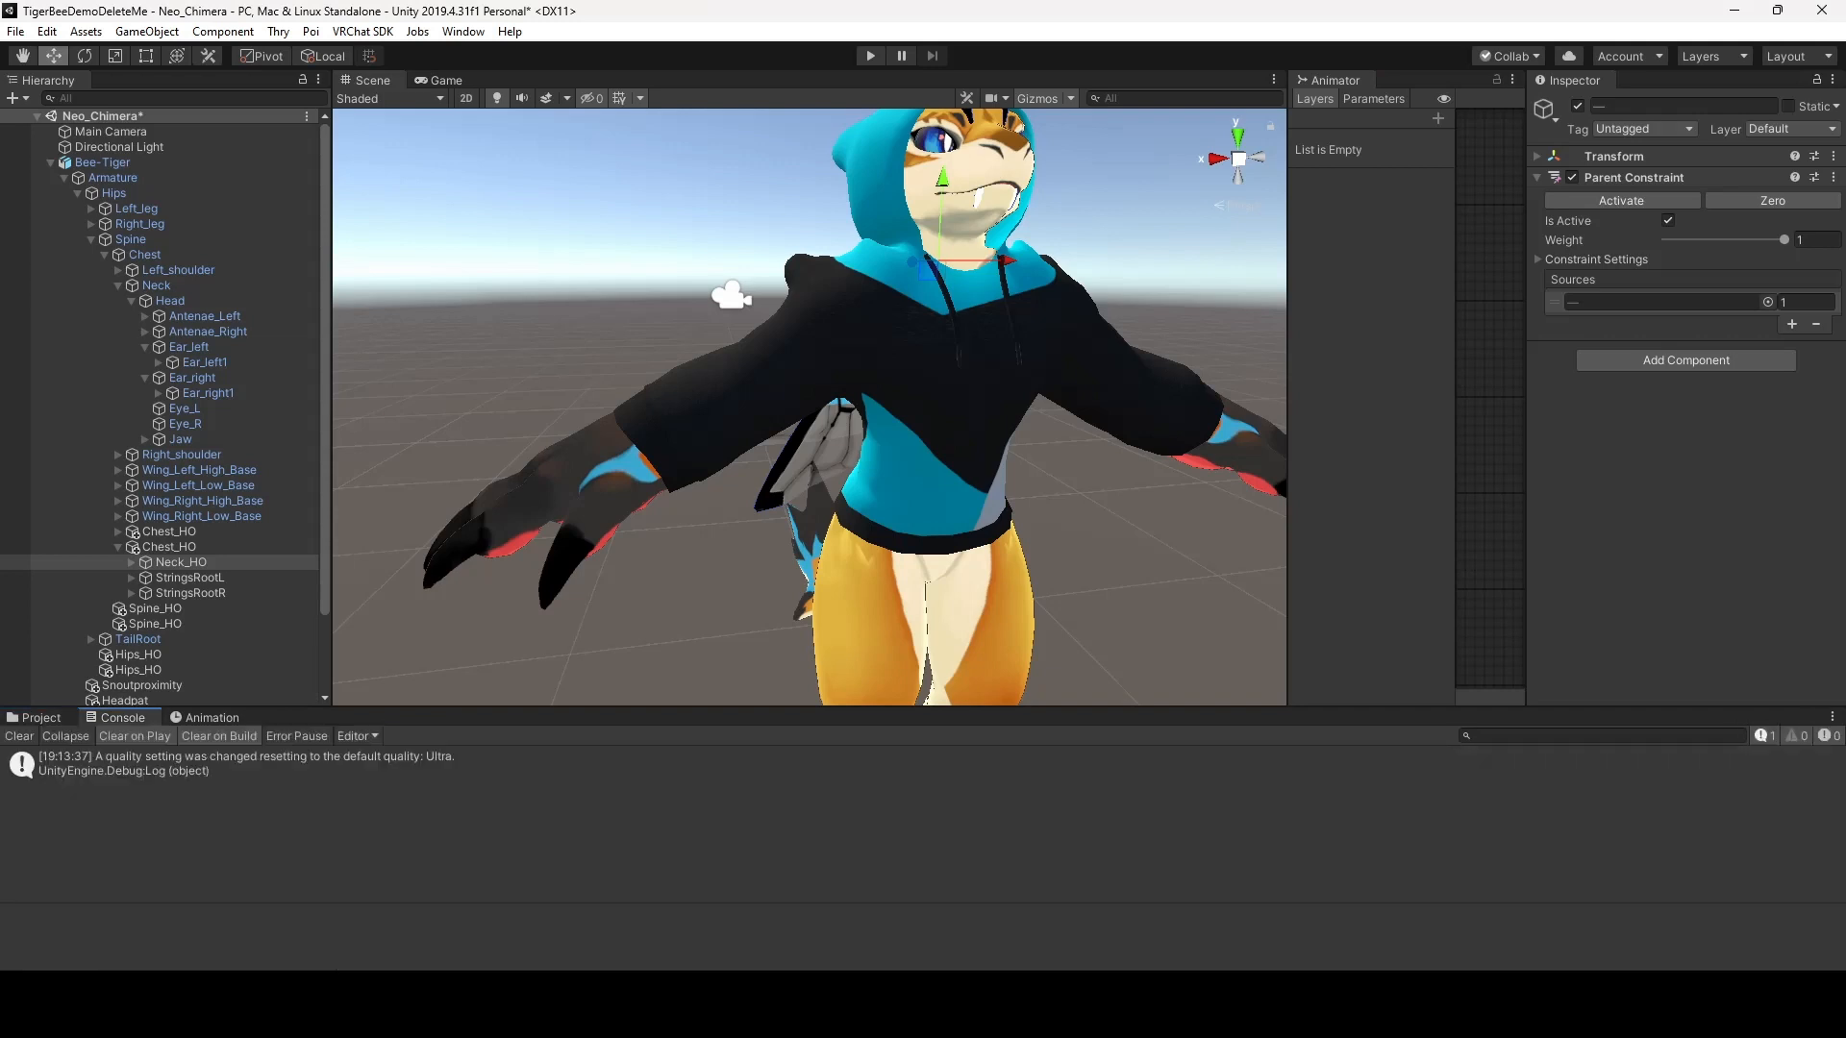
click(212, 718)
click(41, 718)
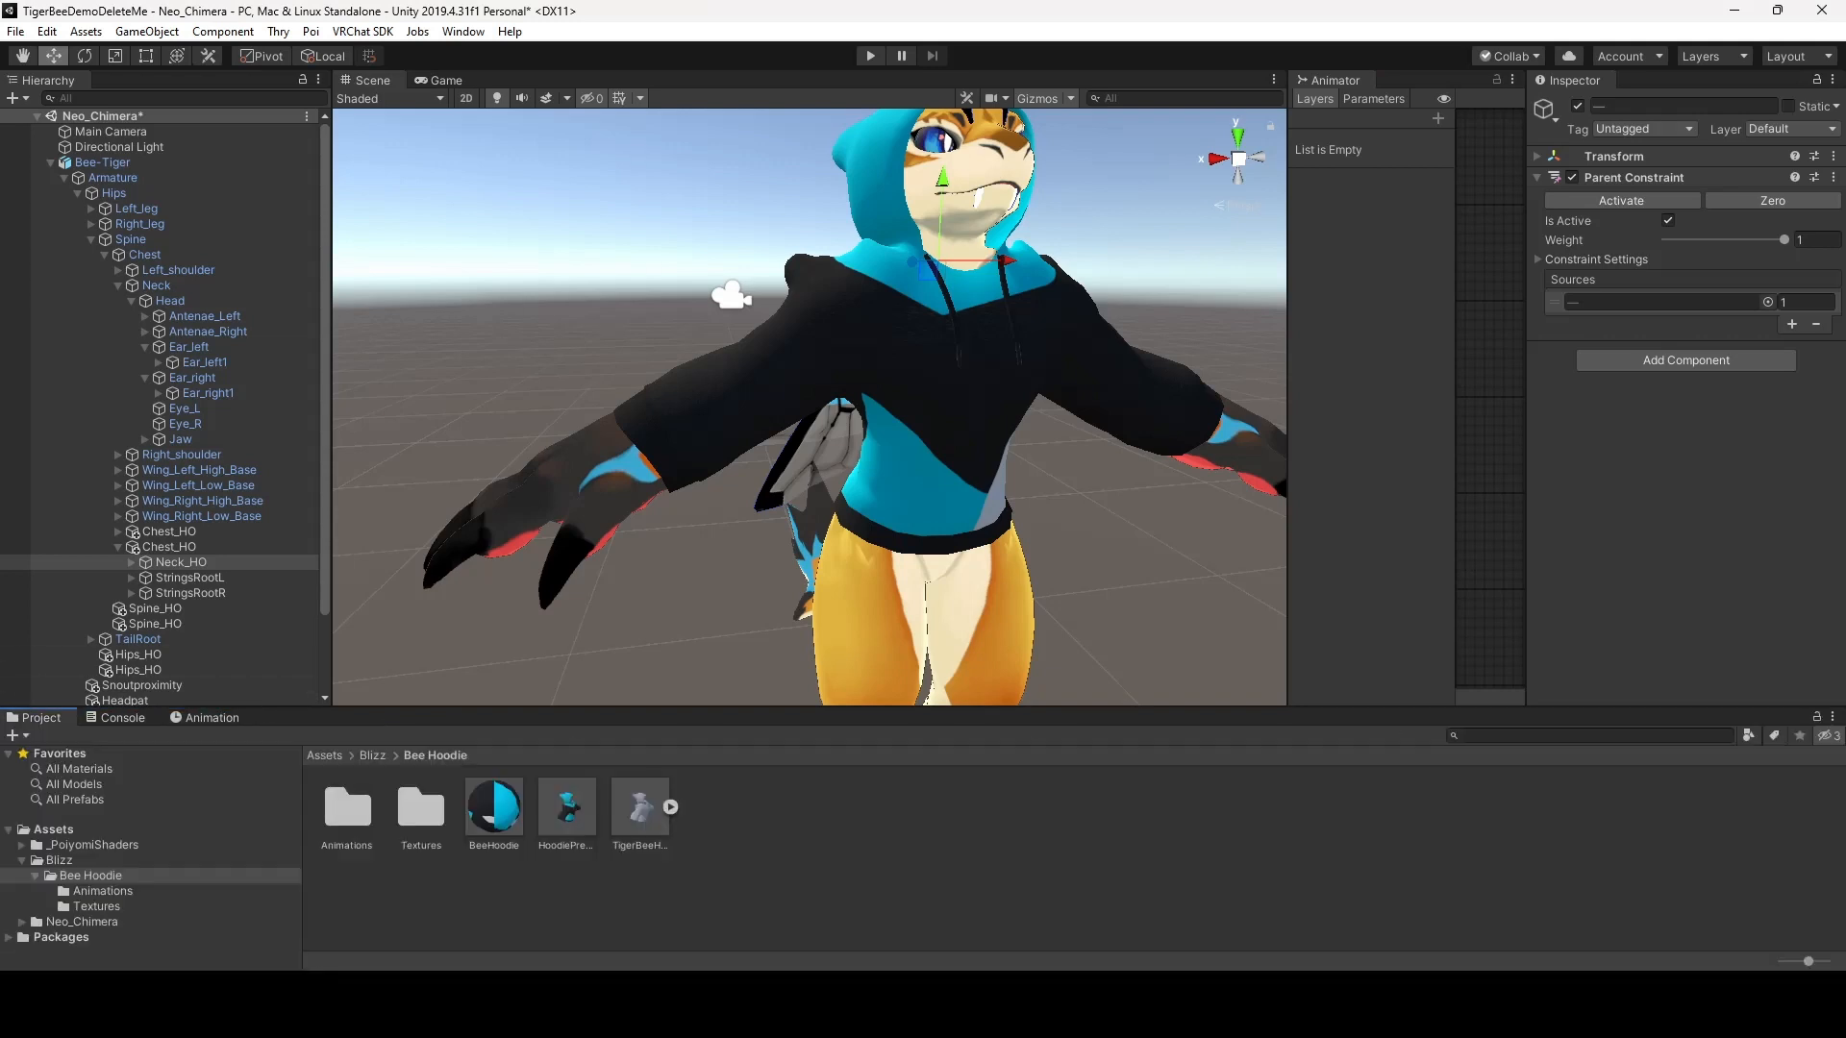
Widen the Animator window and narrow its layer list to leave more room for the state graph
drag(1287, 413, 1058, 413)
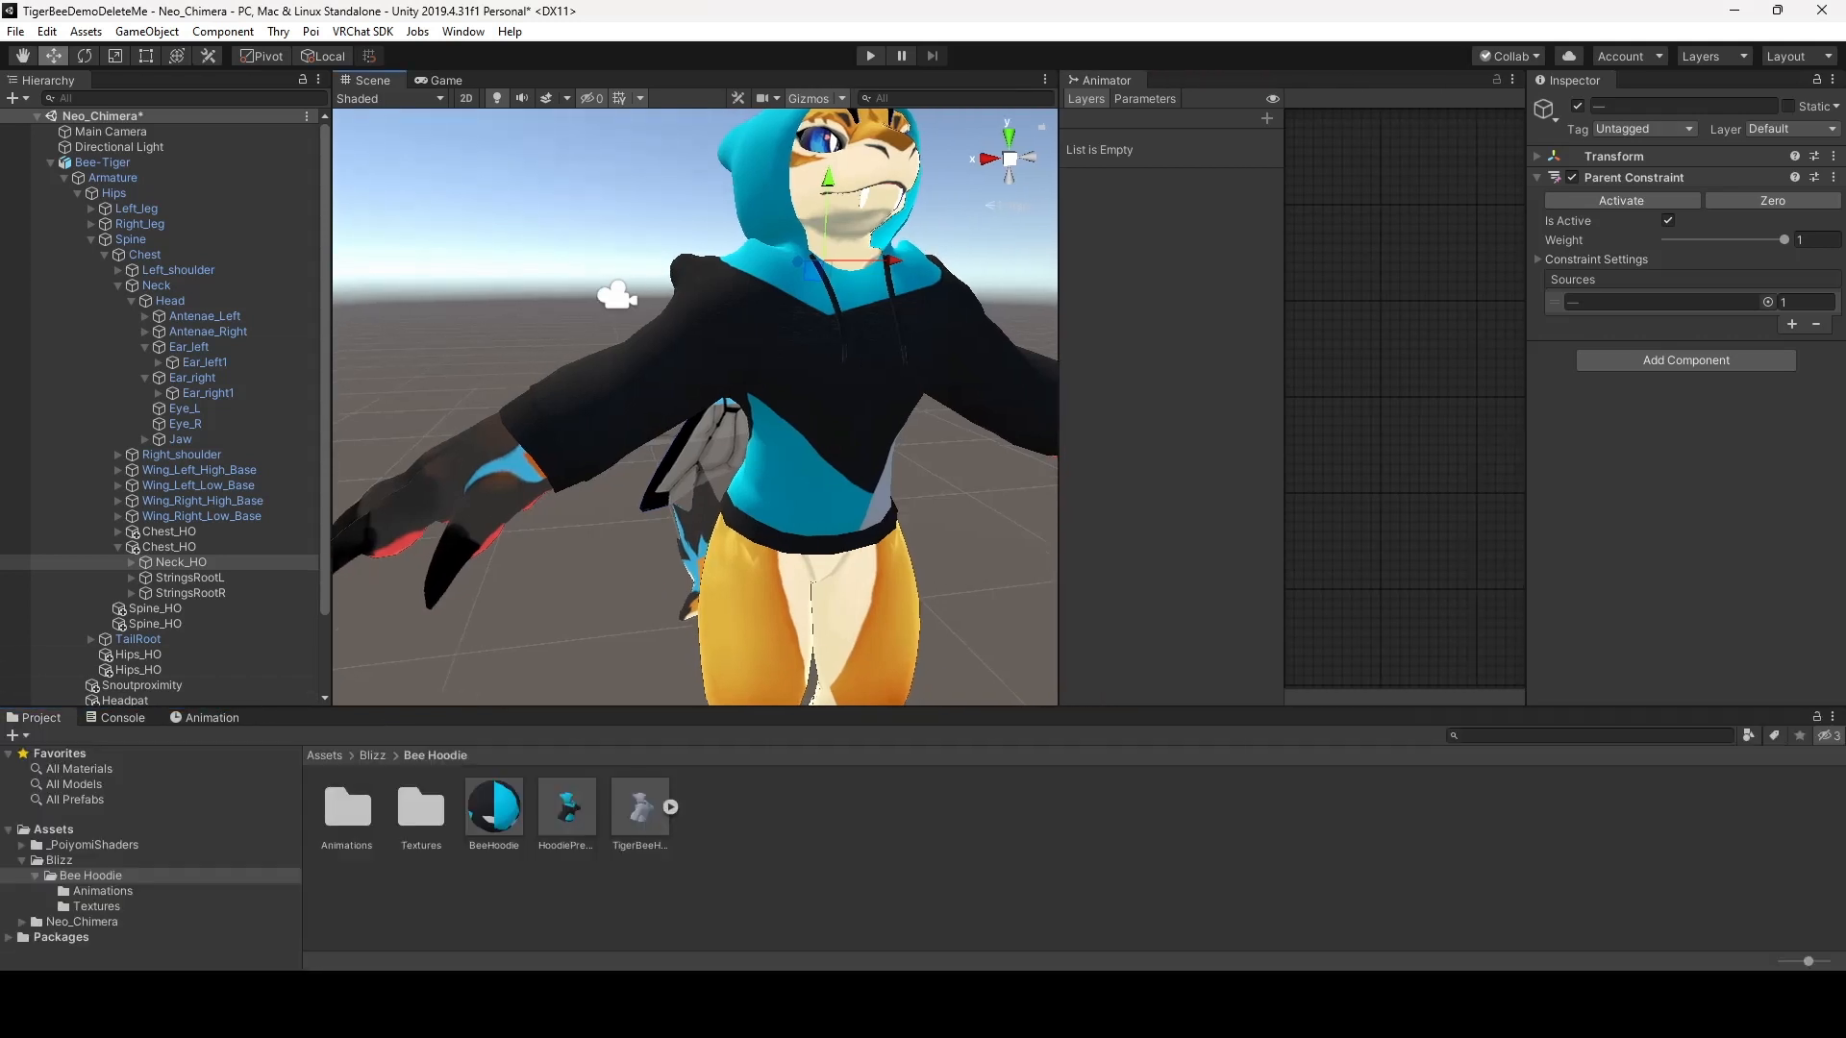
drag(1284, 413, 1239, 413)
drag(1059, 413, 1084, 413)
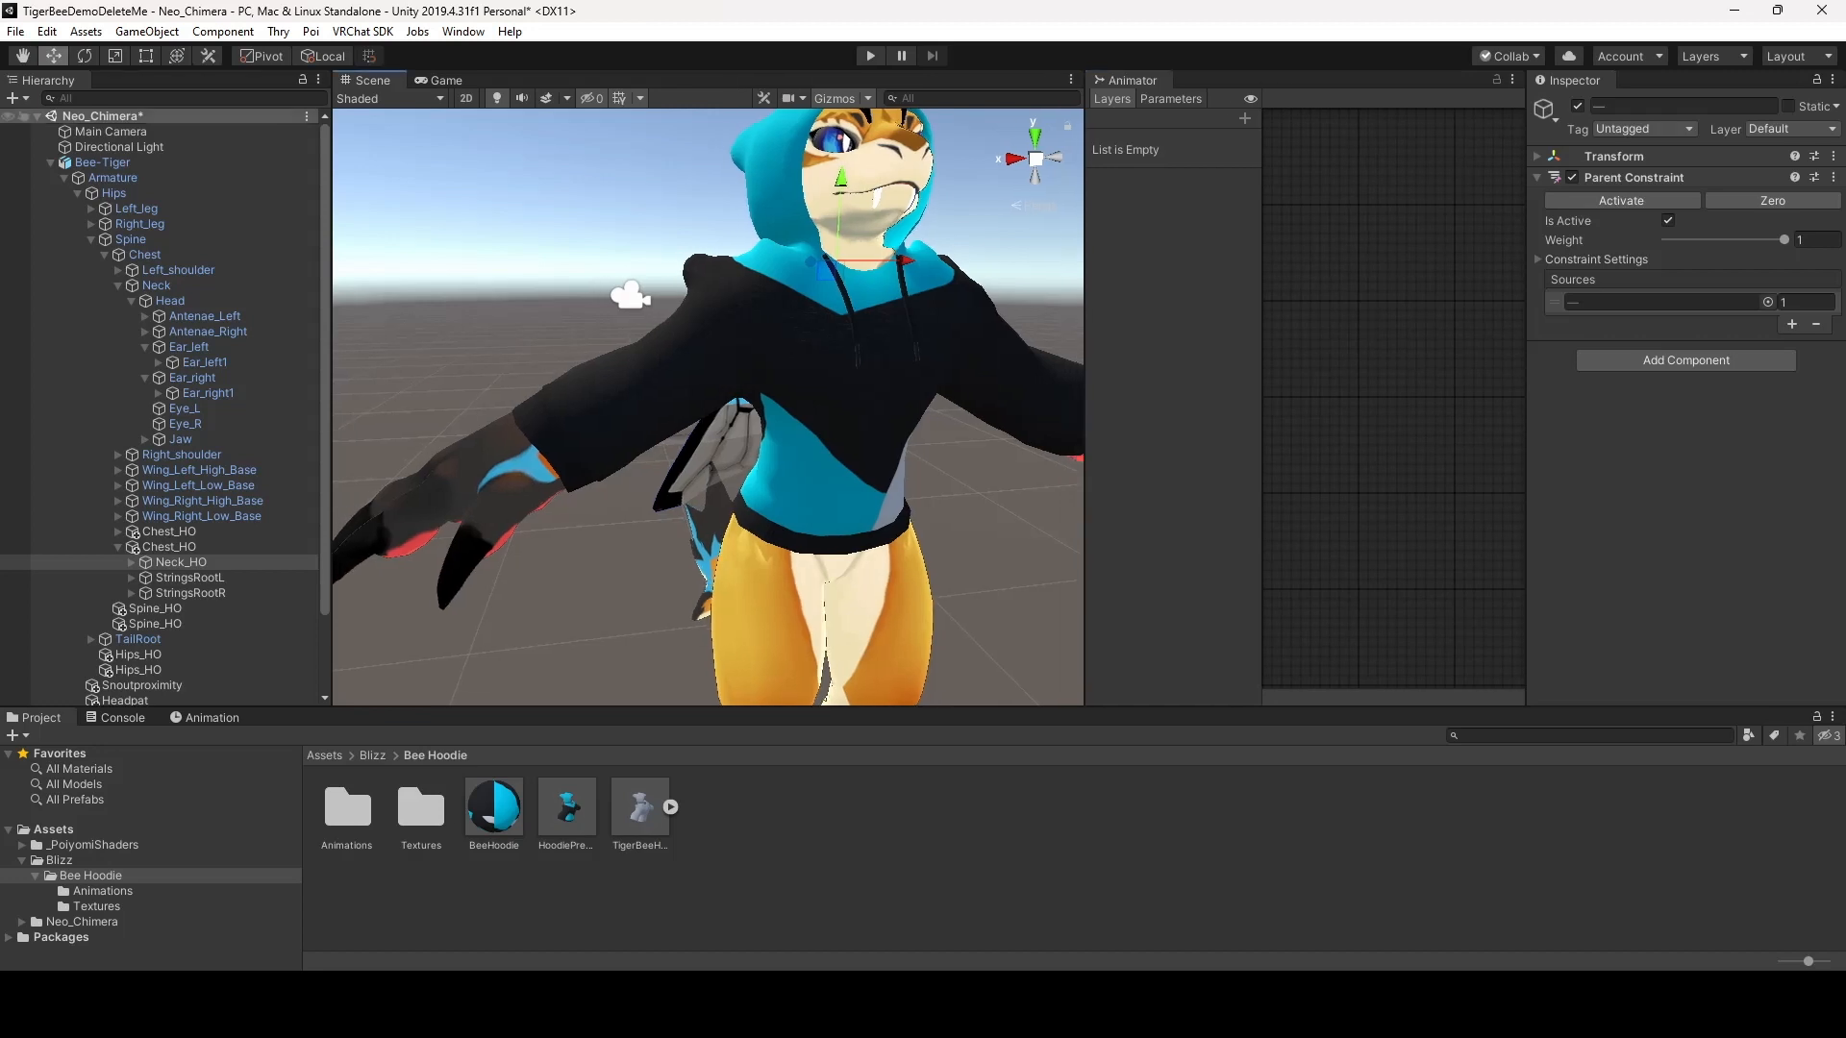
Assign BeeEffects as the controller of Bee-Tiger's Animator component and show its layers in the Animator window
click(23, 162)
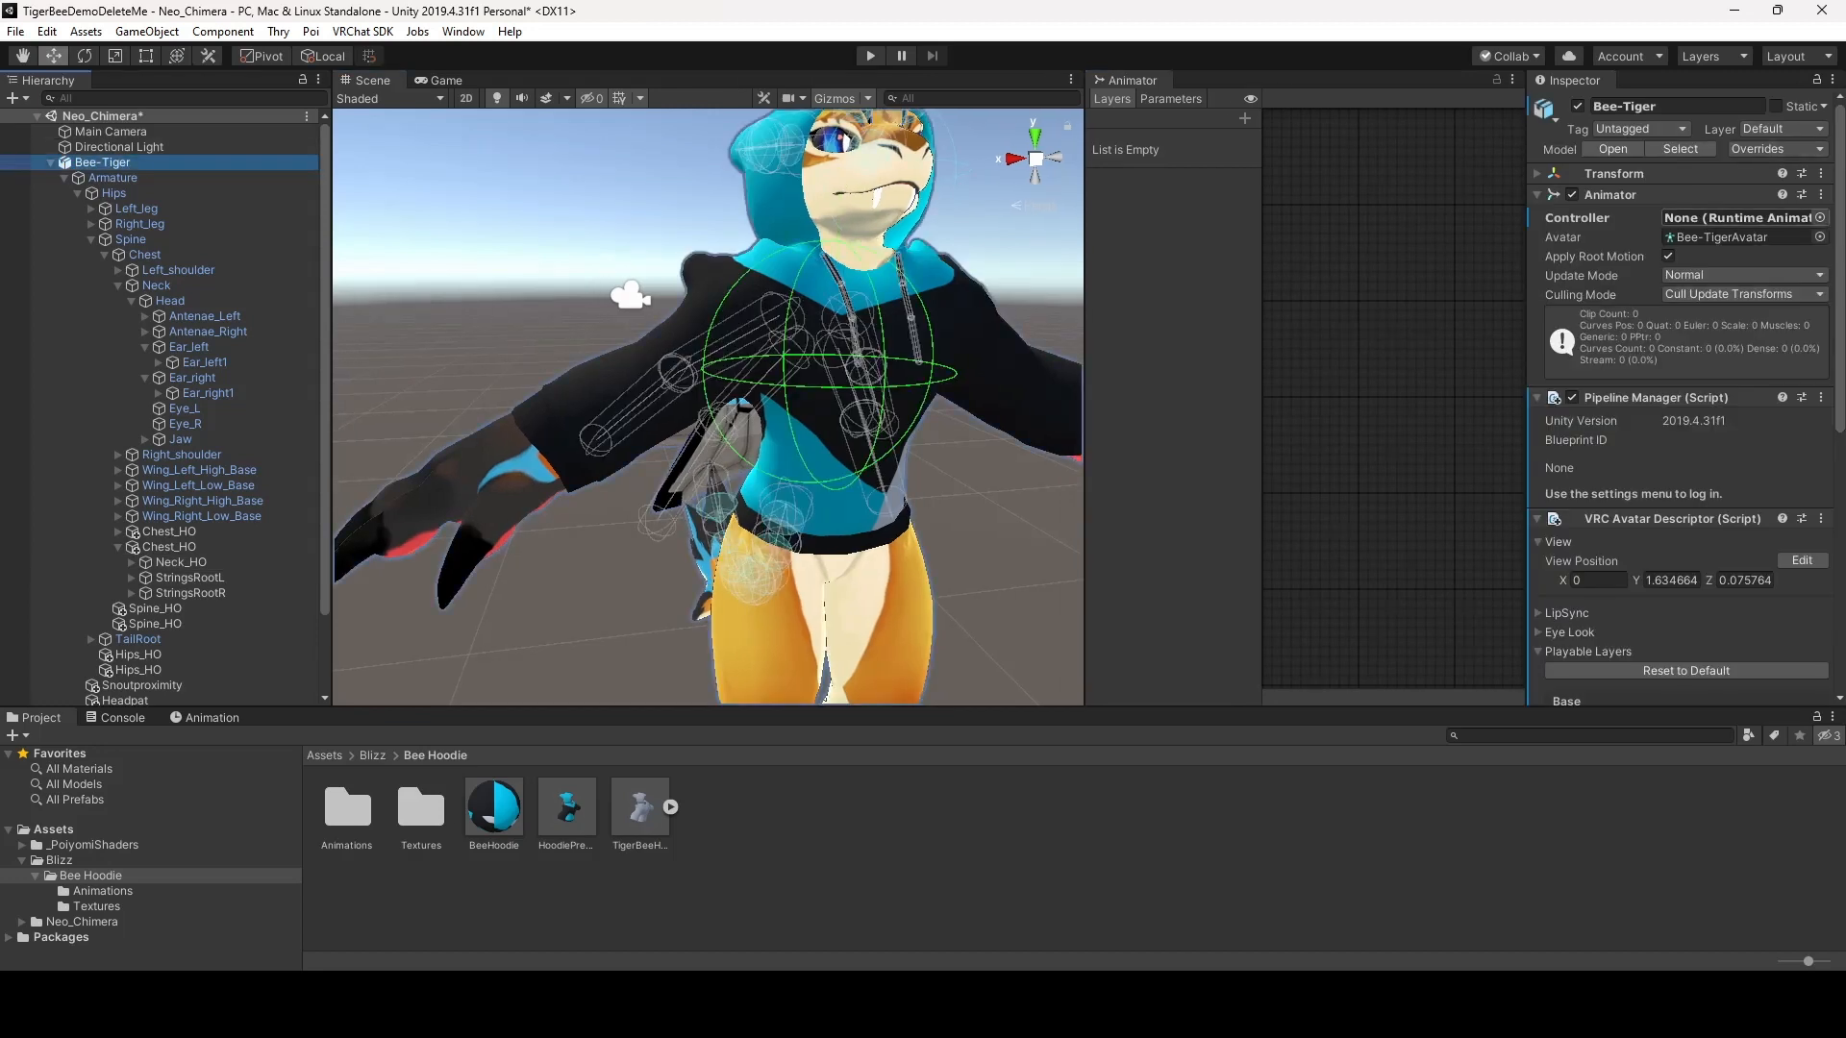
click(1820, 218)
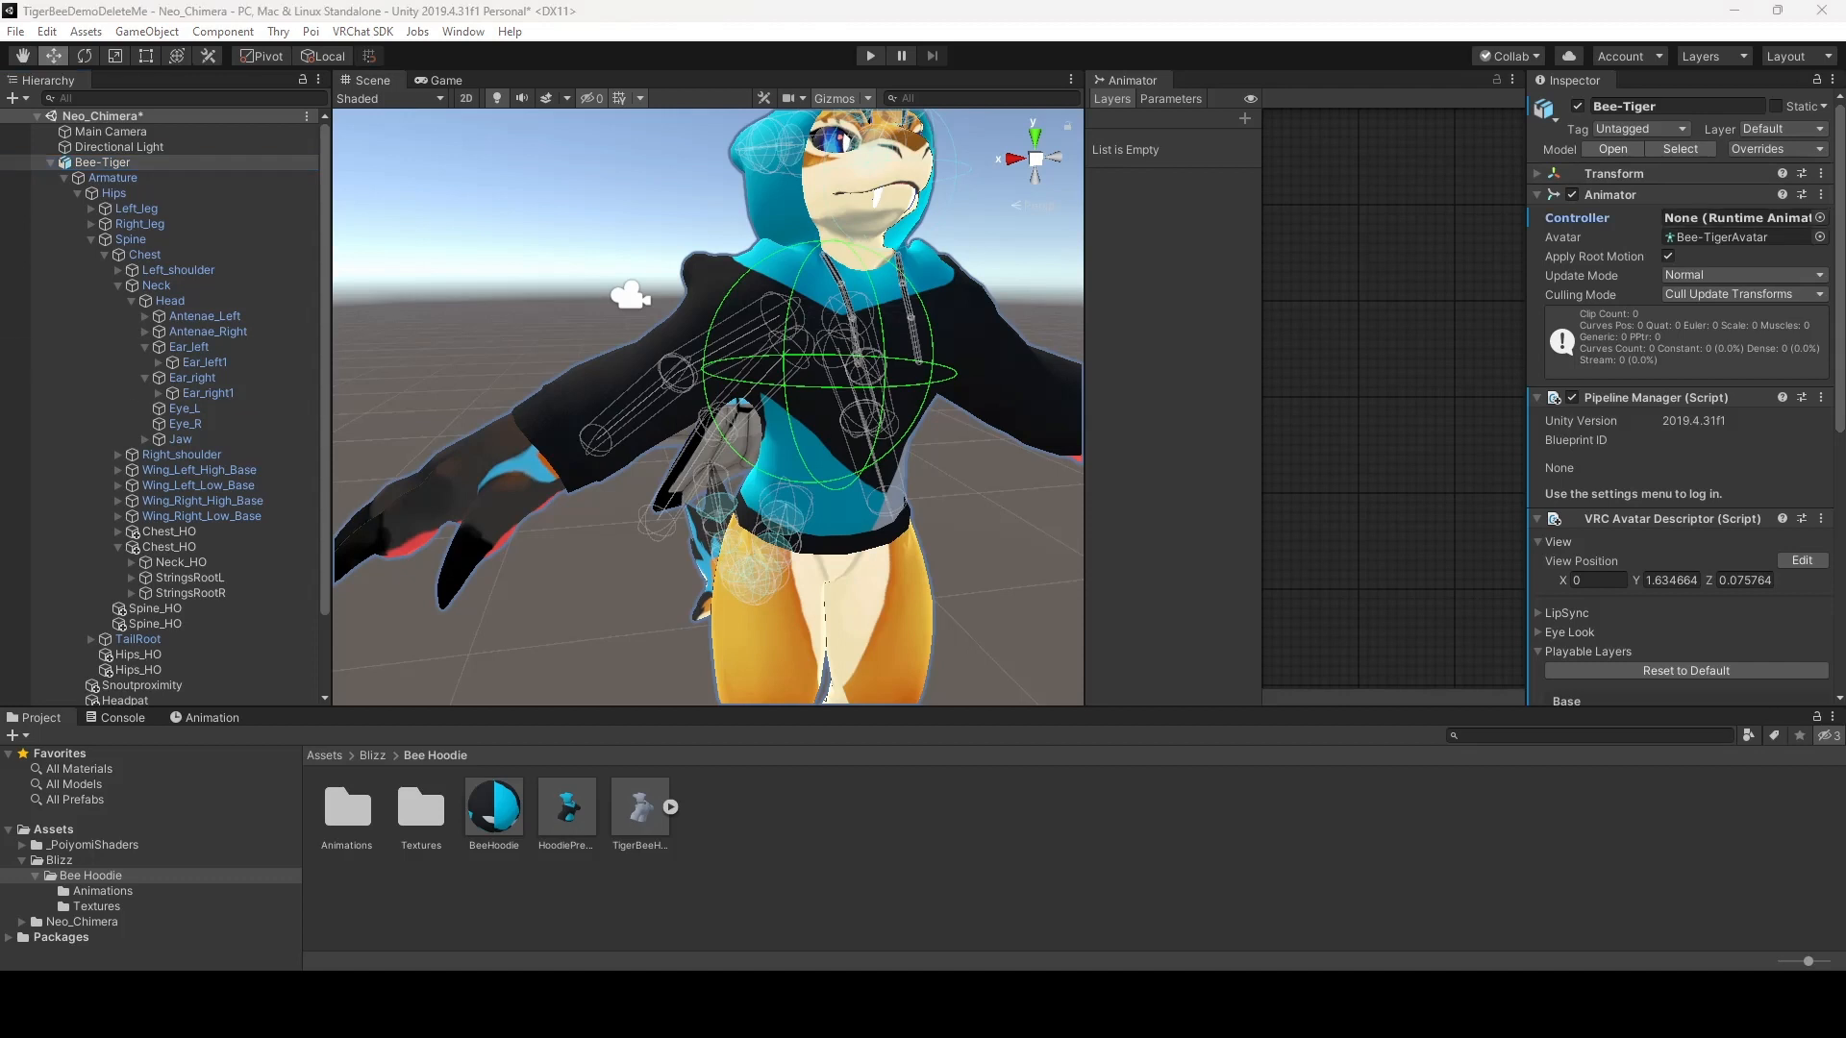
double_click(1736, 218)
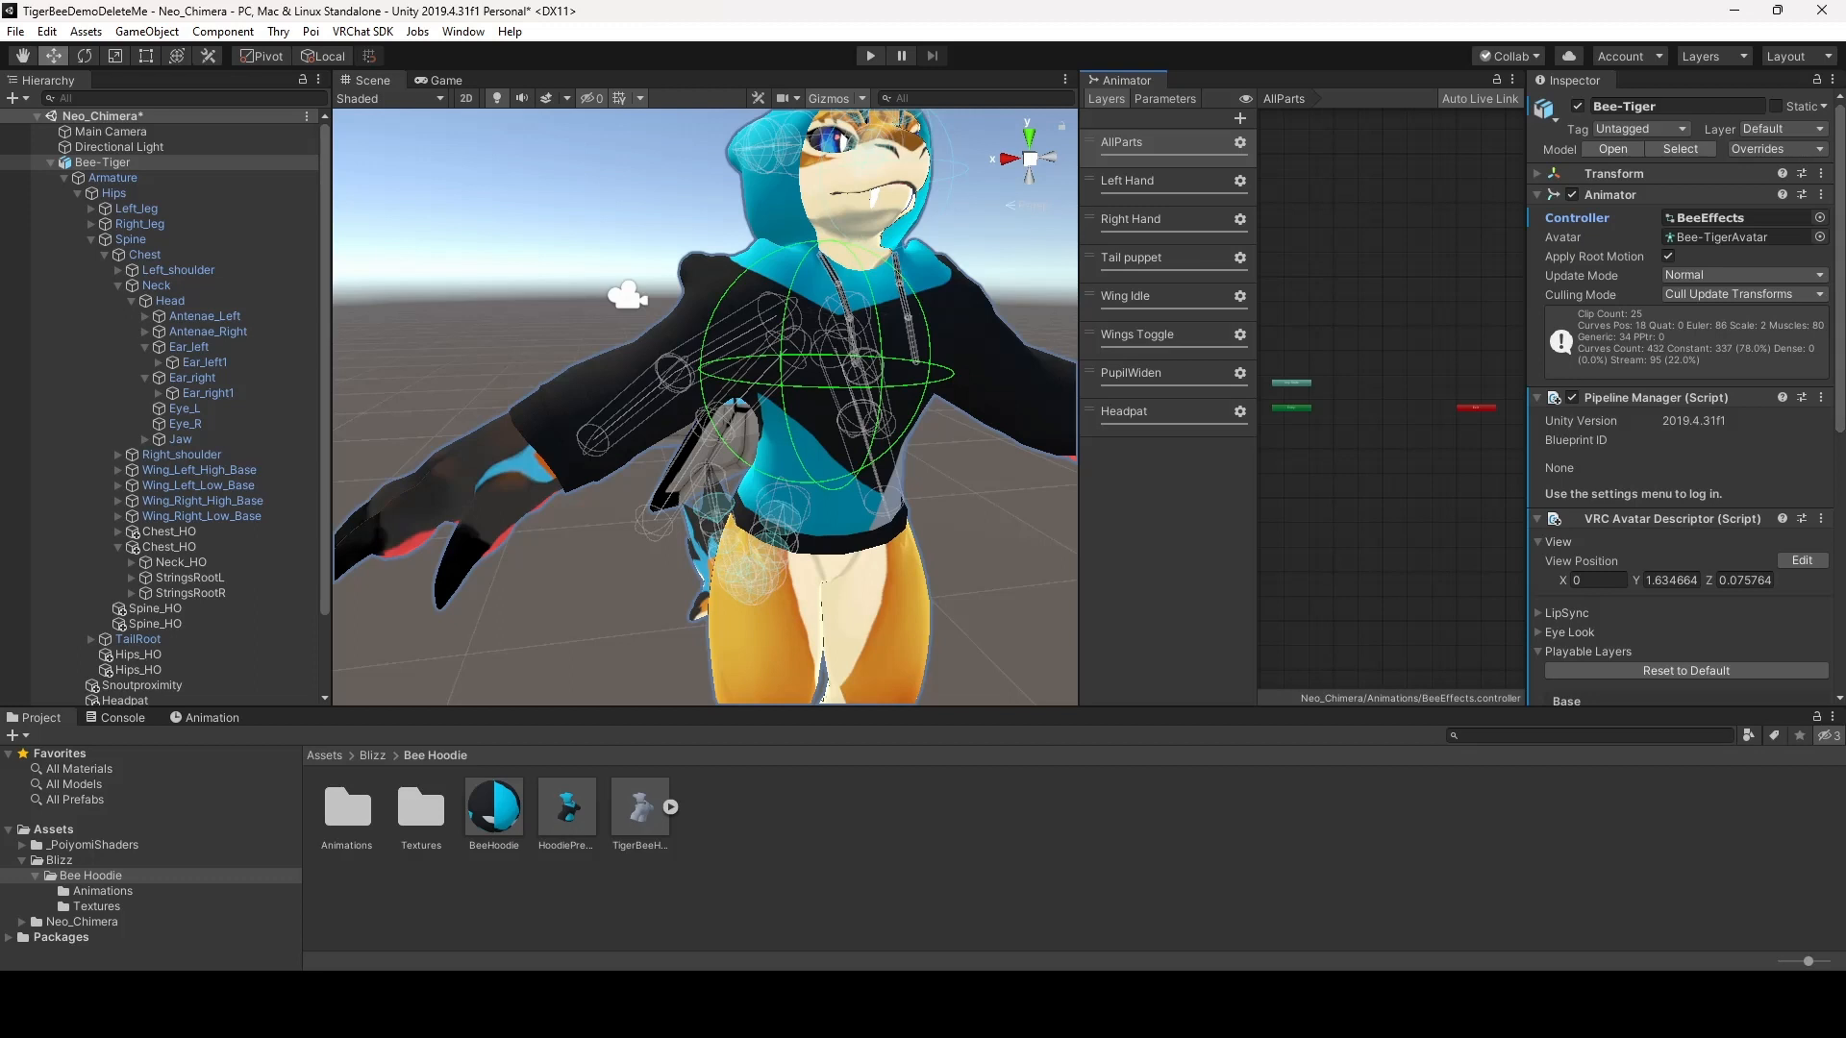
Examine the layers and parameters of HoodieController in the Bee Hoodie Animations folder, and return to Bee-Tiger's BeeEffects layers
click(103, 891)
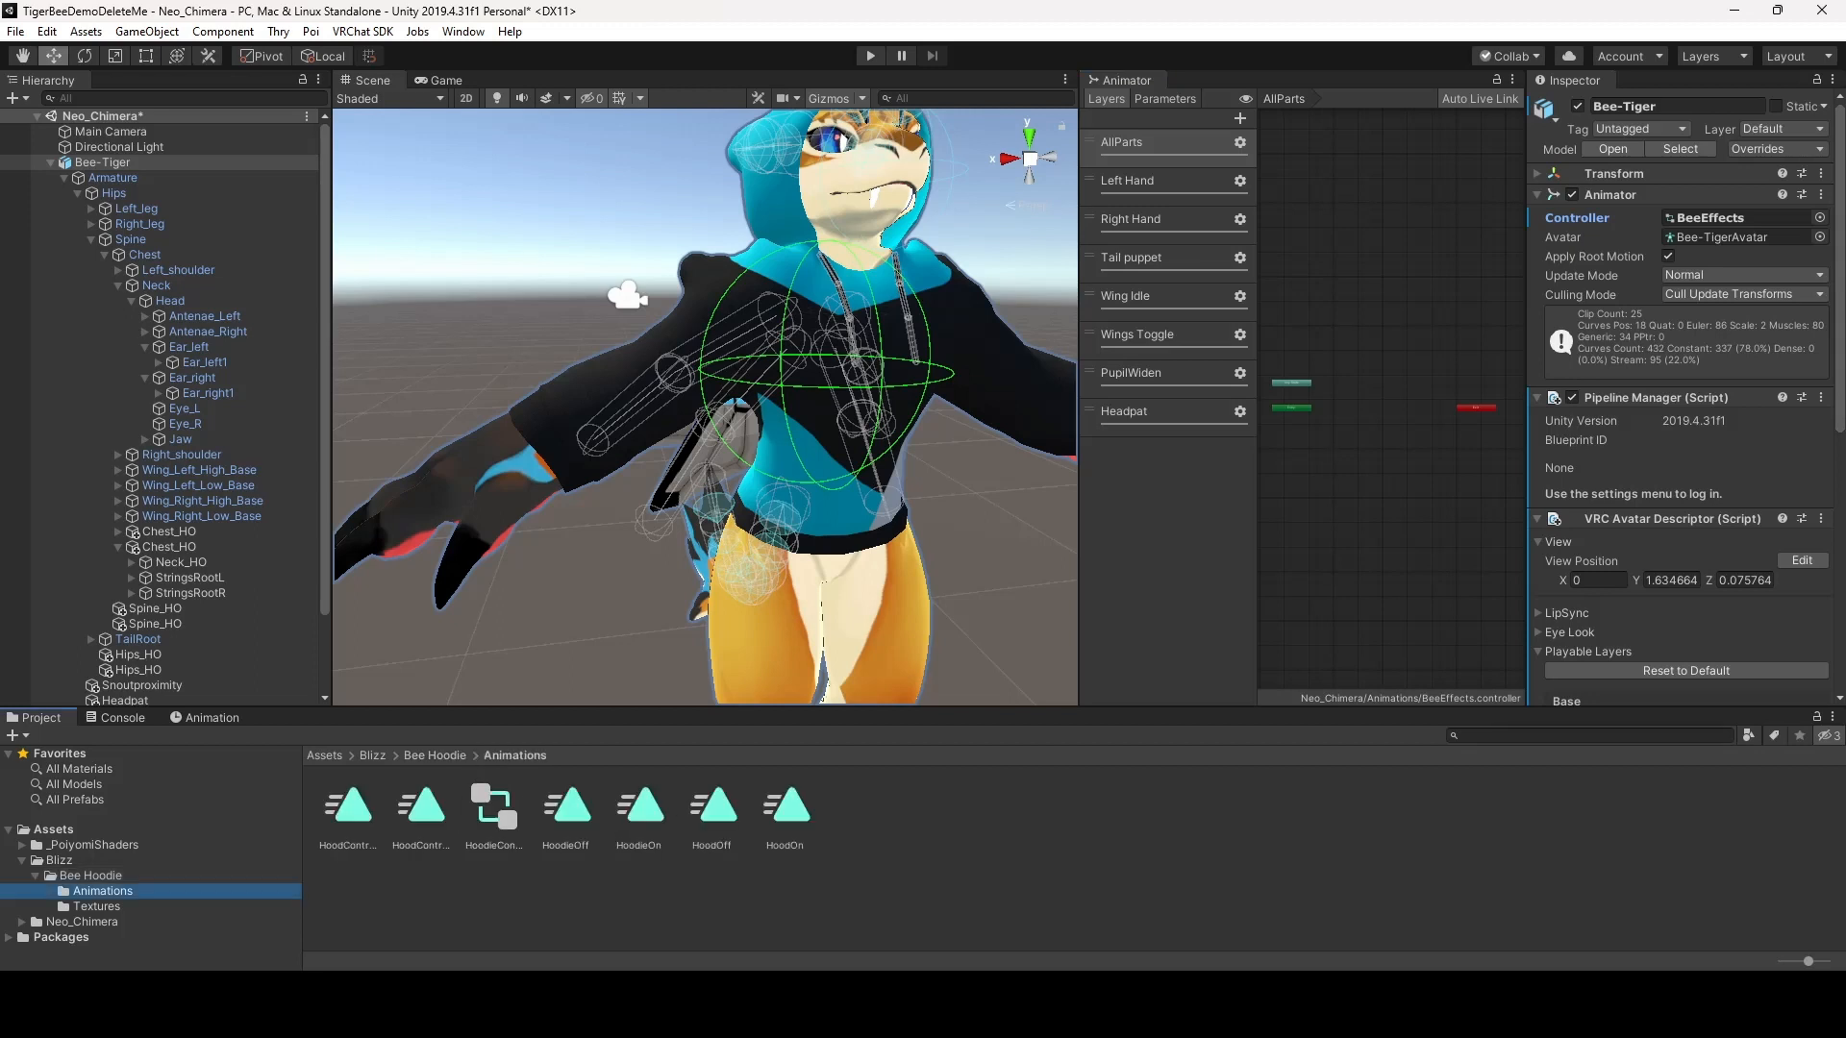
click(494, 808)
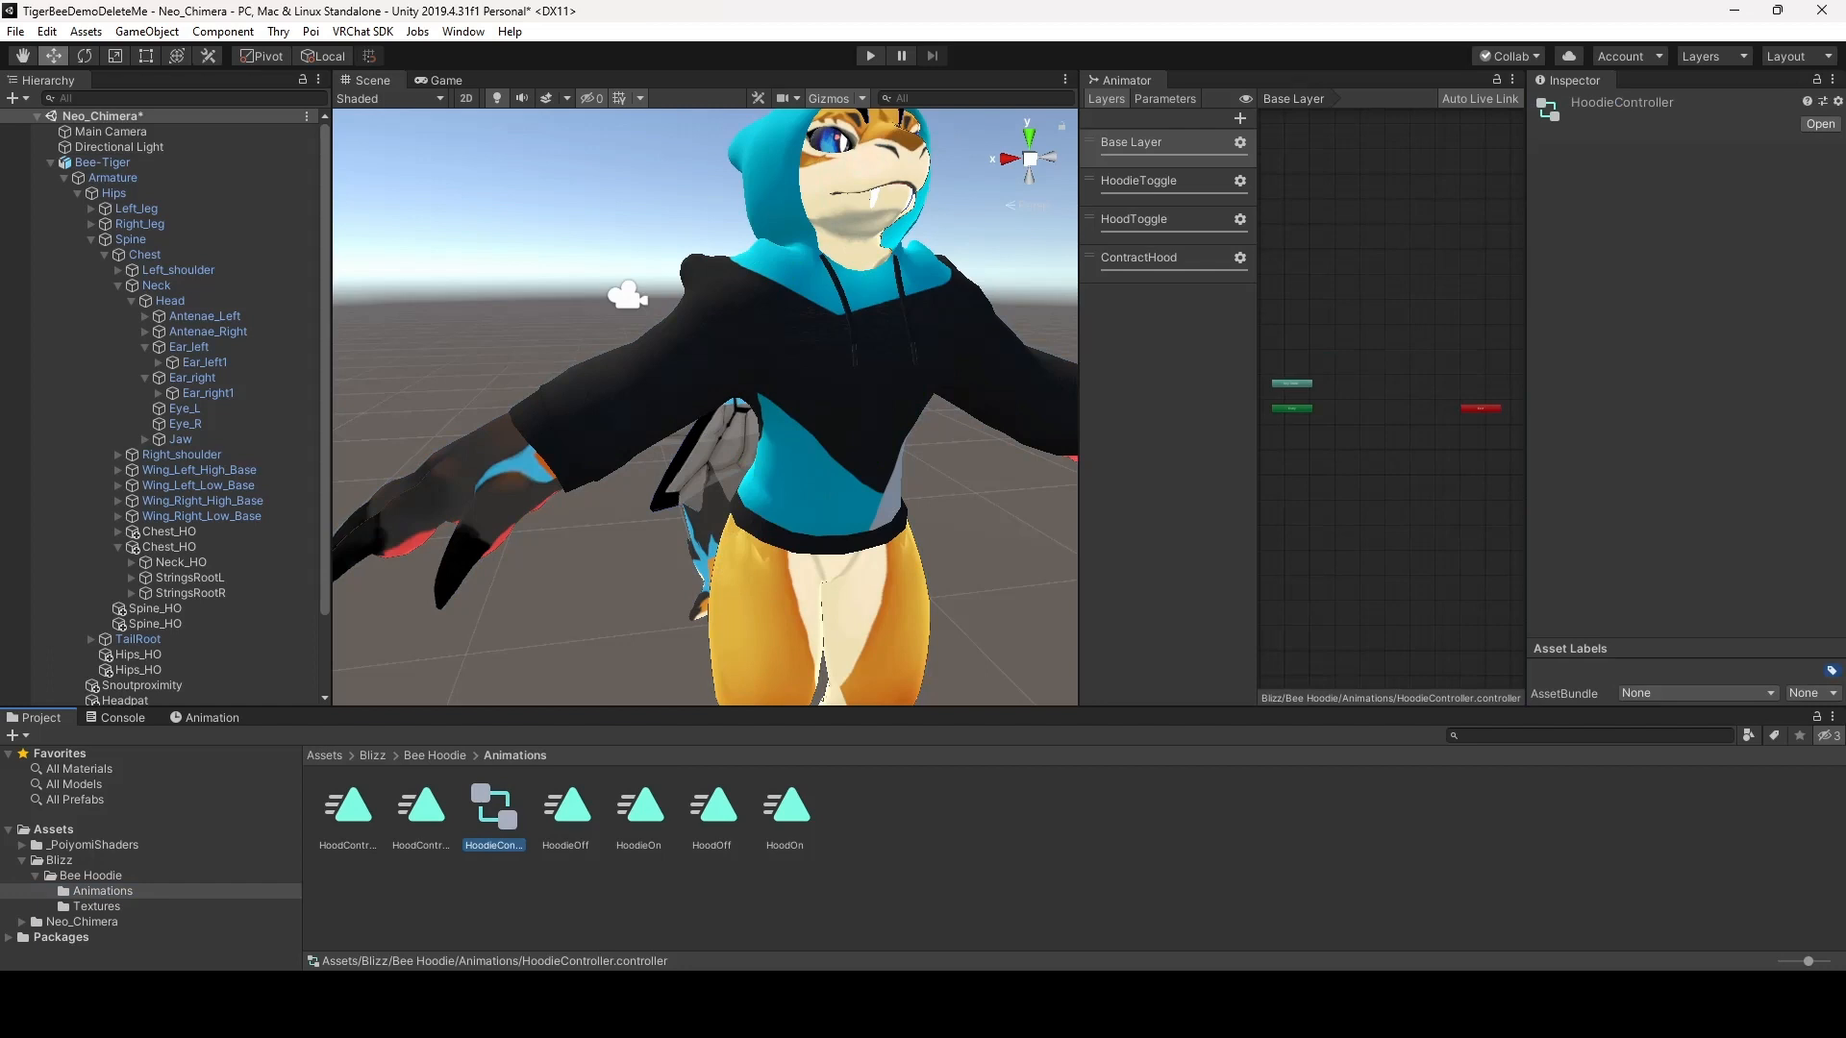
click(1164, 98)
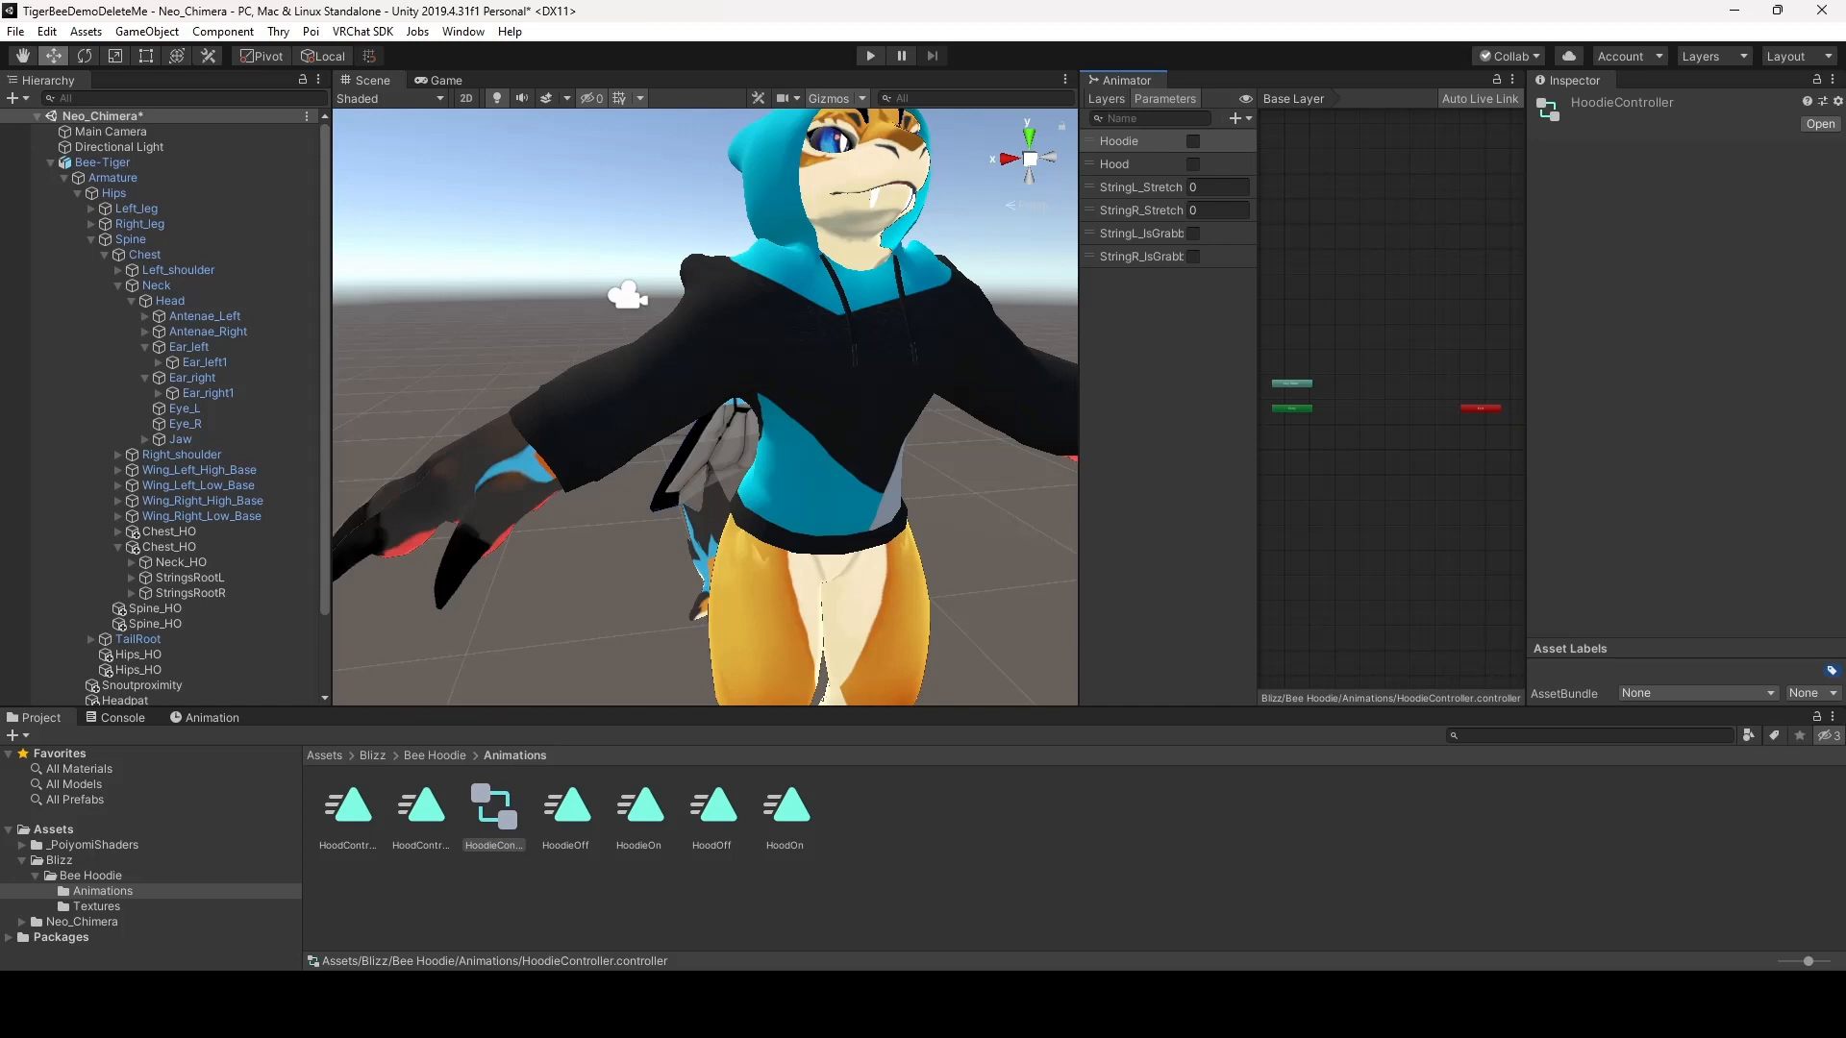
click(103, 163)
click(1106, 99)
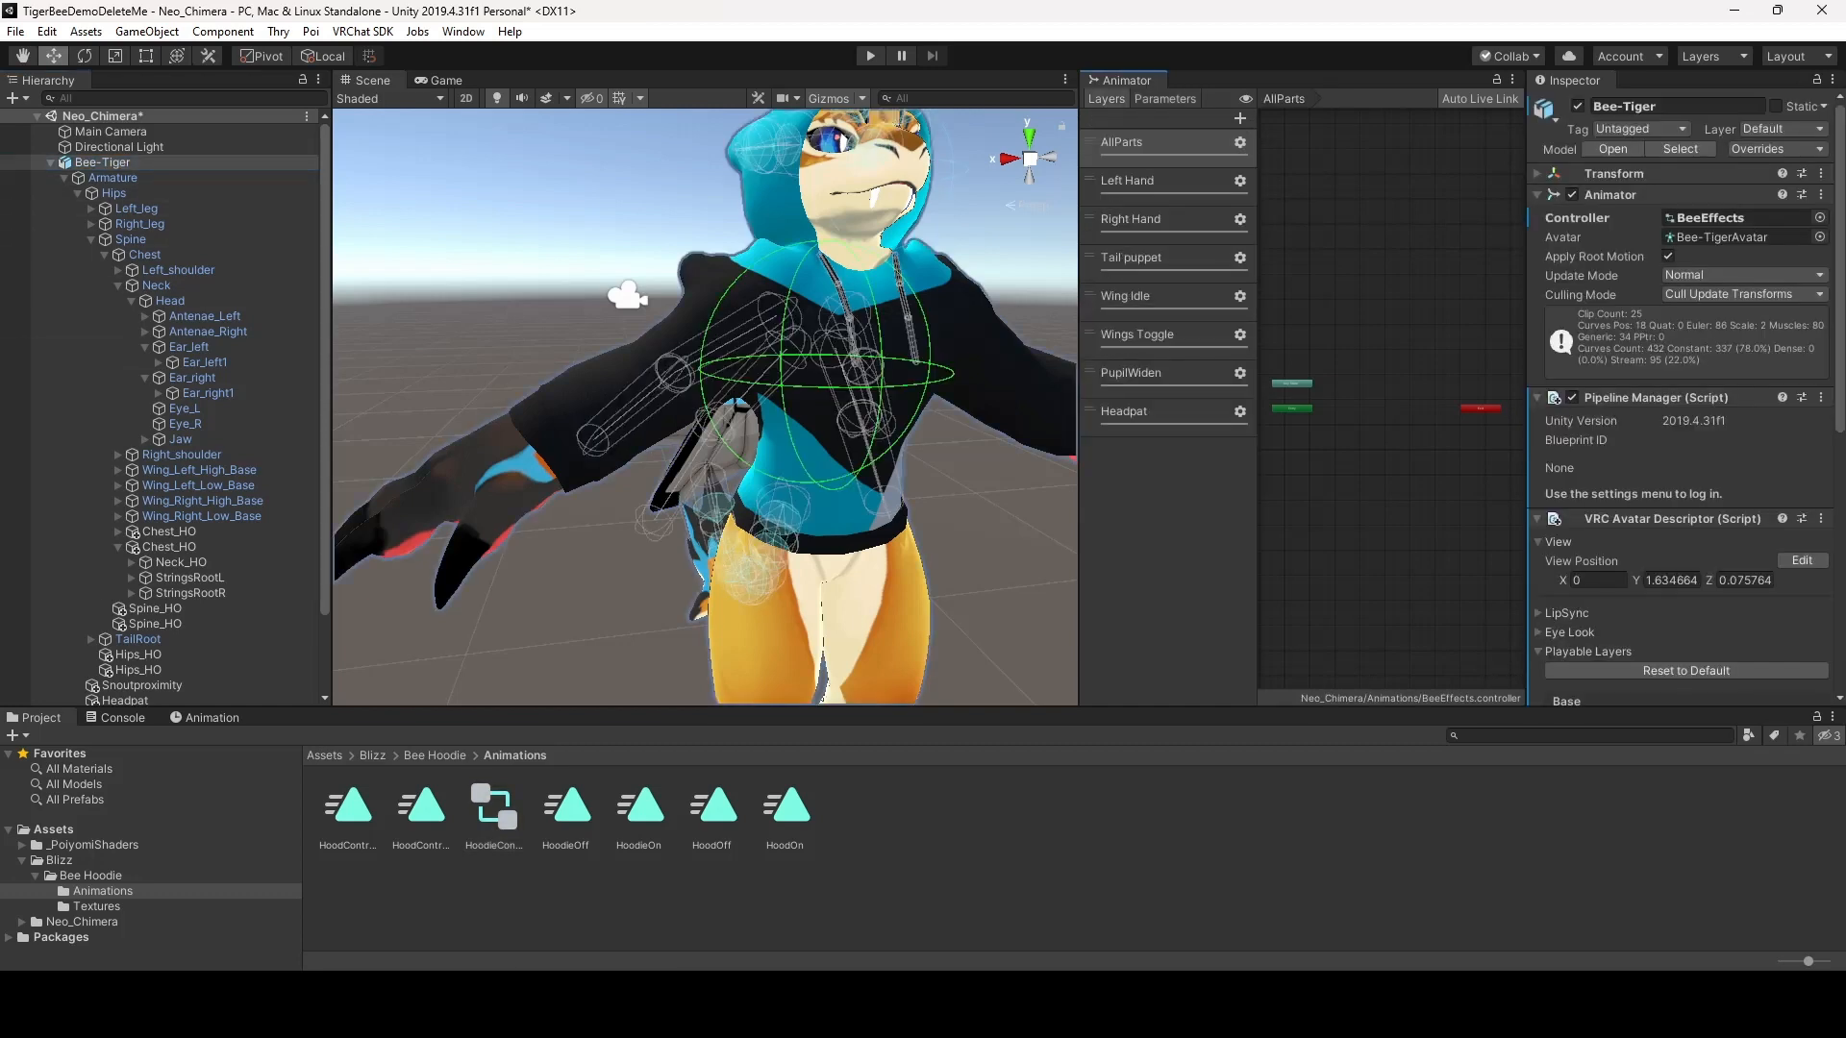
Add two Bool parameters to the BeeEffects controller
click(1164, 99)
click(1237, 118)
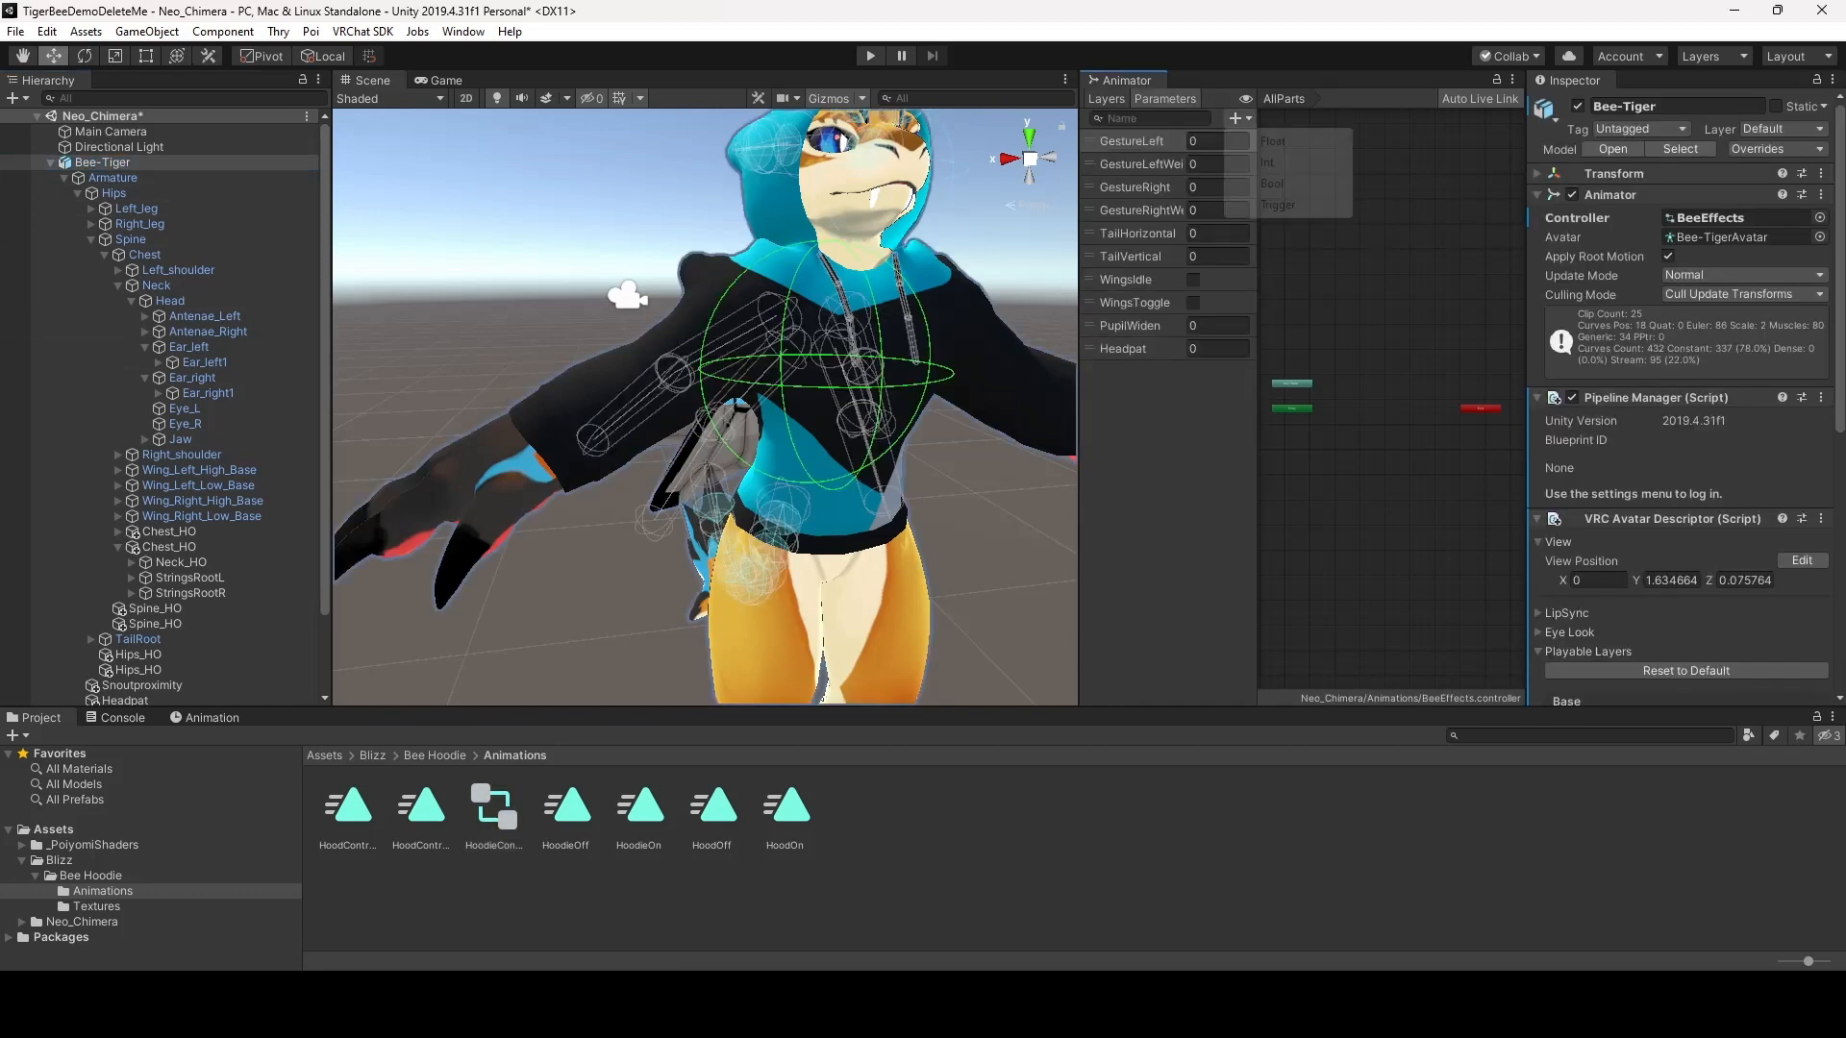
click(1272, 183)
key(Return)
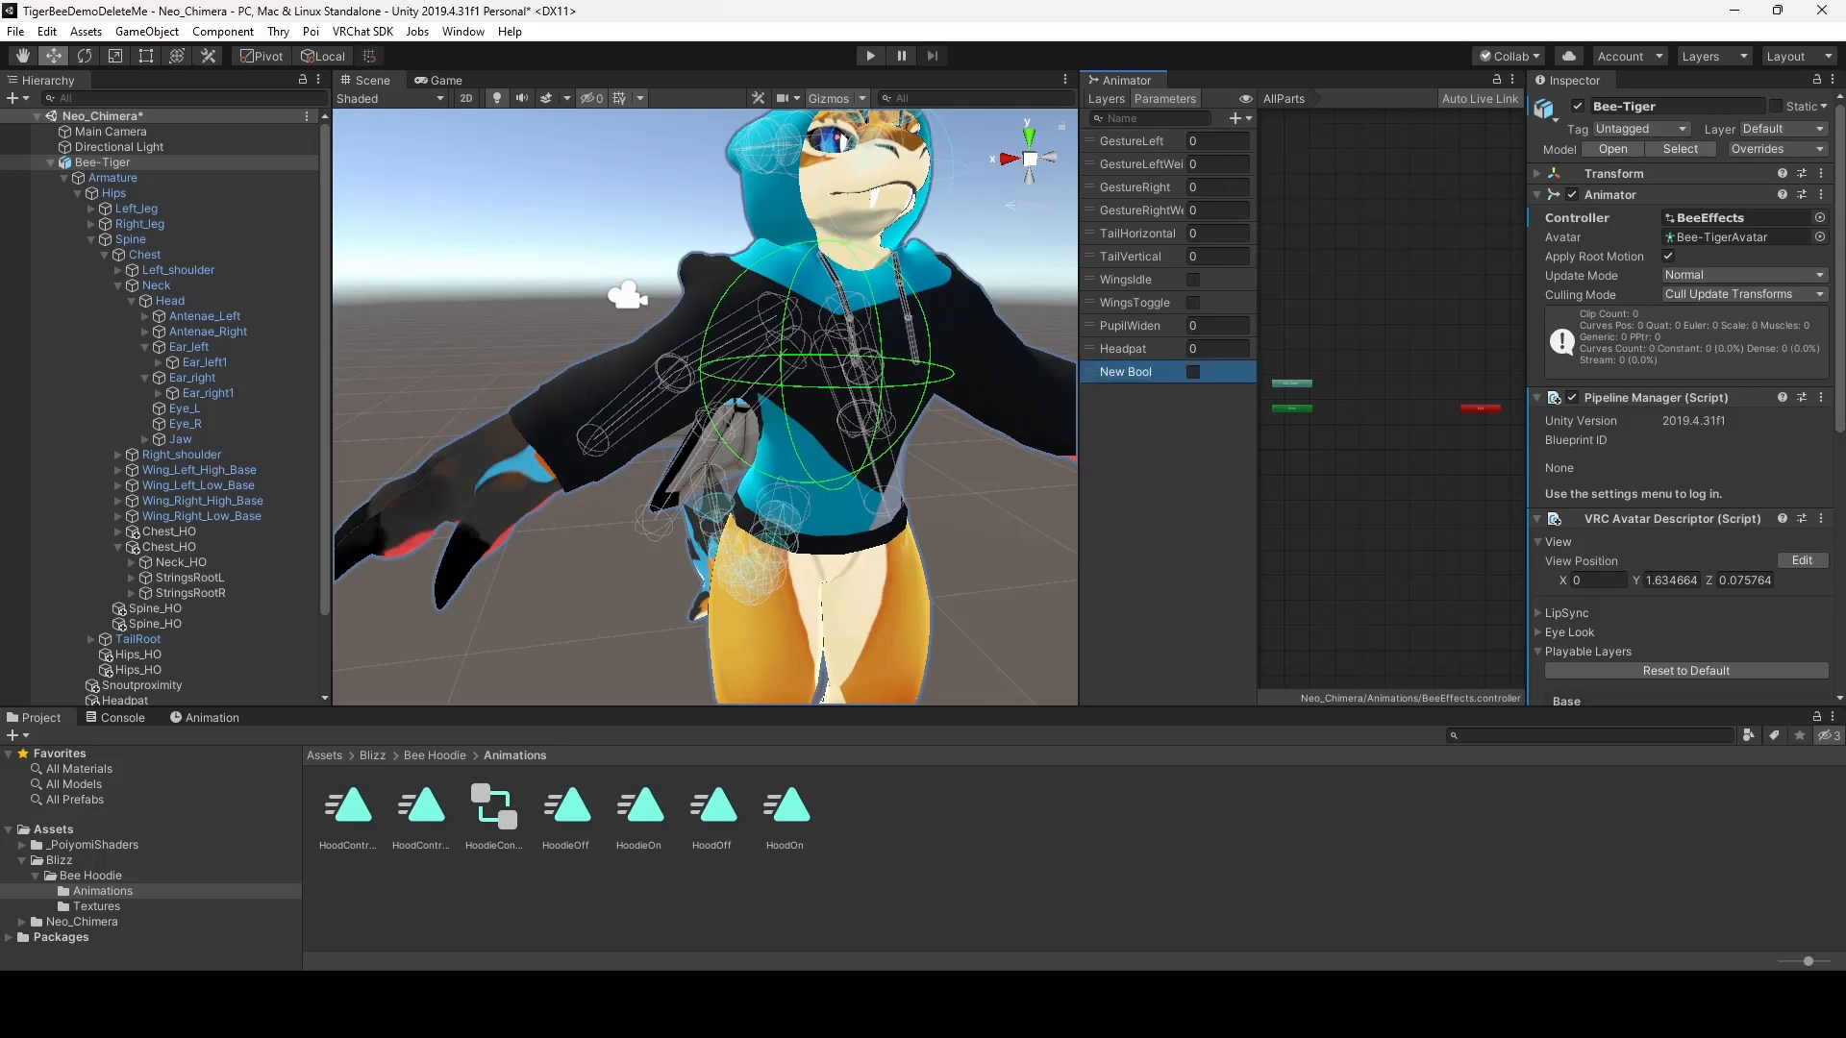
click(1237, 119)
click(1272, 183)
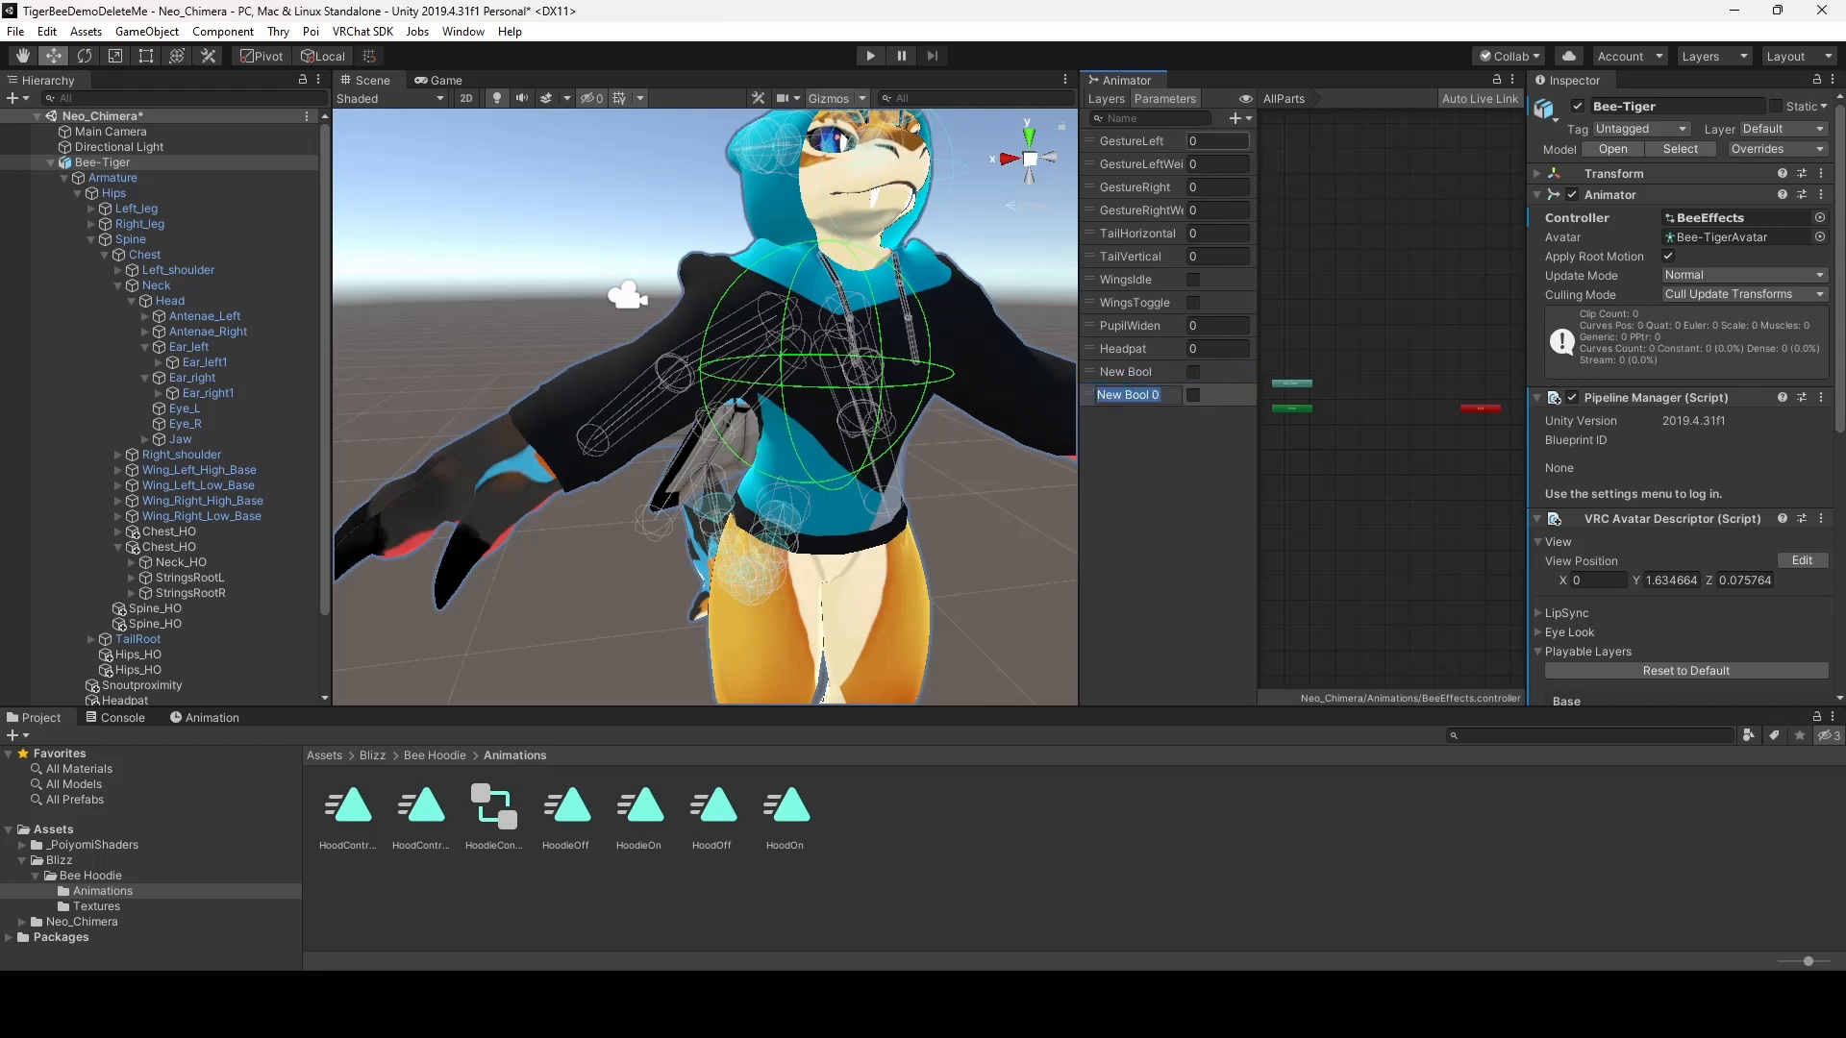
Add two Float parameters followed by two more Bool parameters to the BeeEffects controller
click(1237, 118)
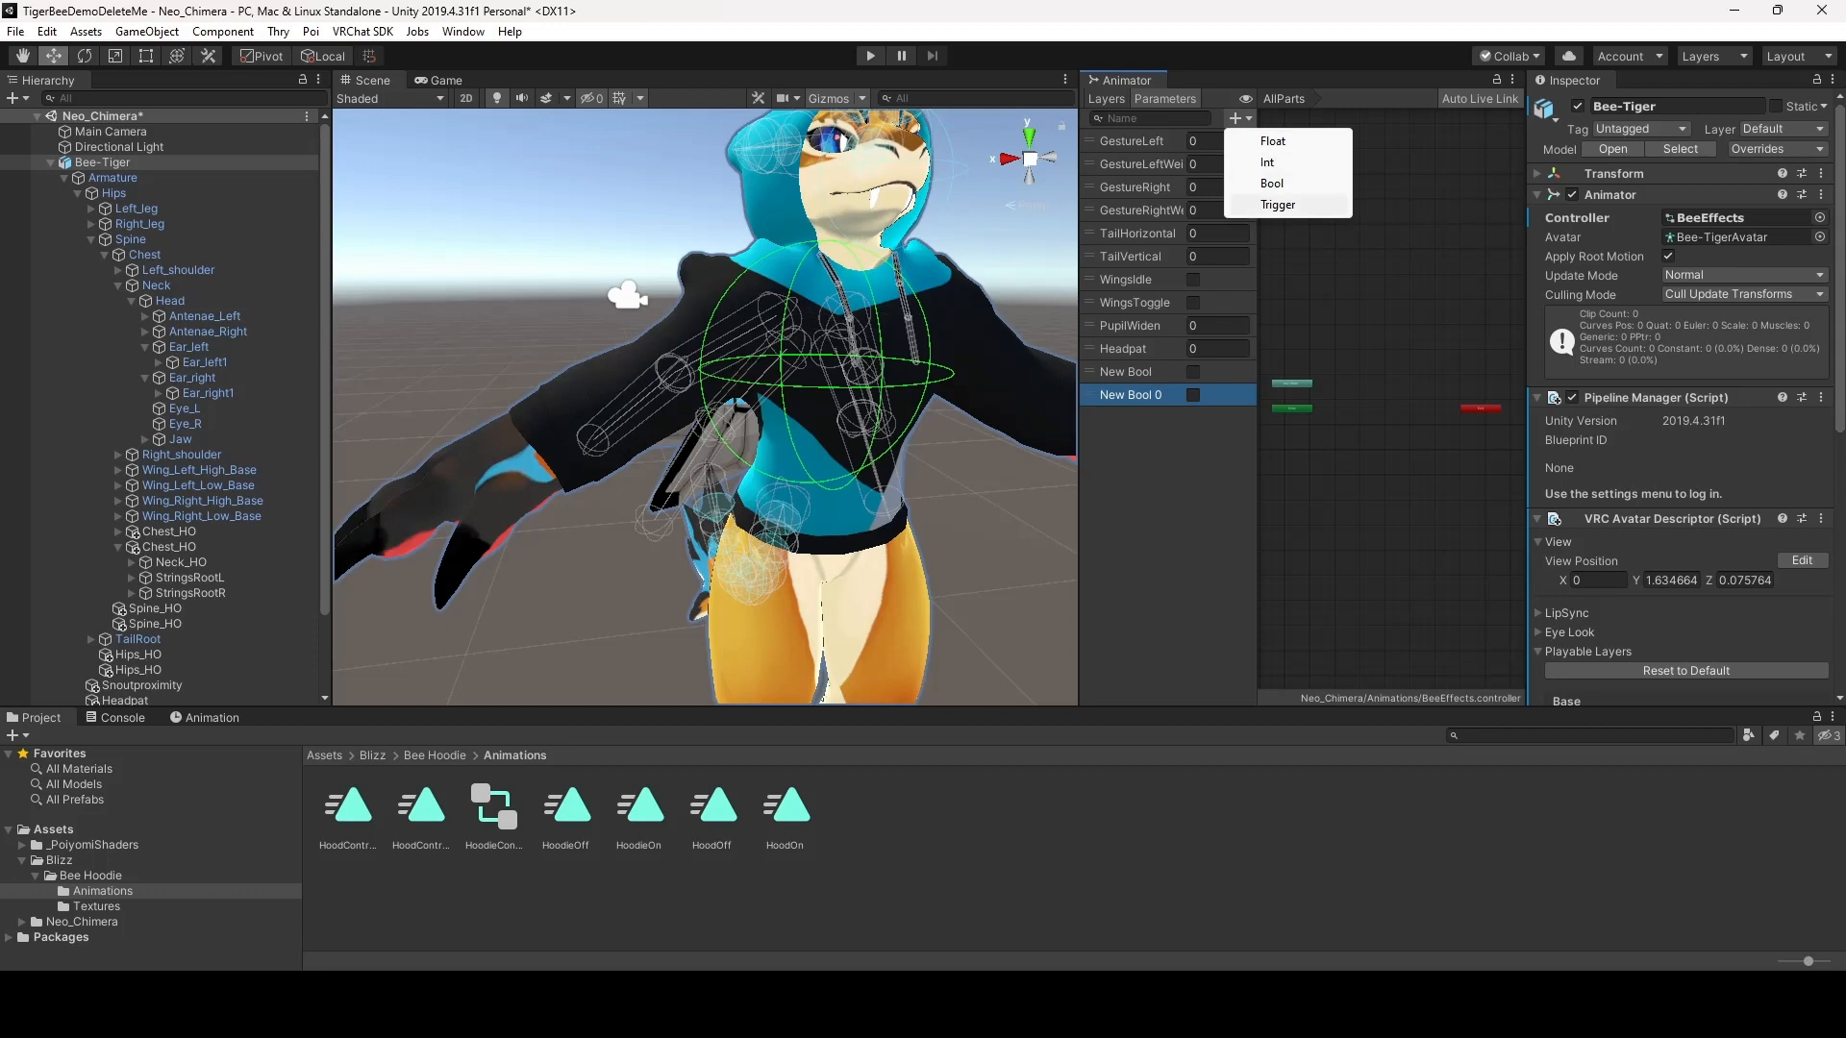
click(1272, 140)
click(1237, 118)
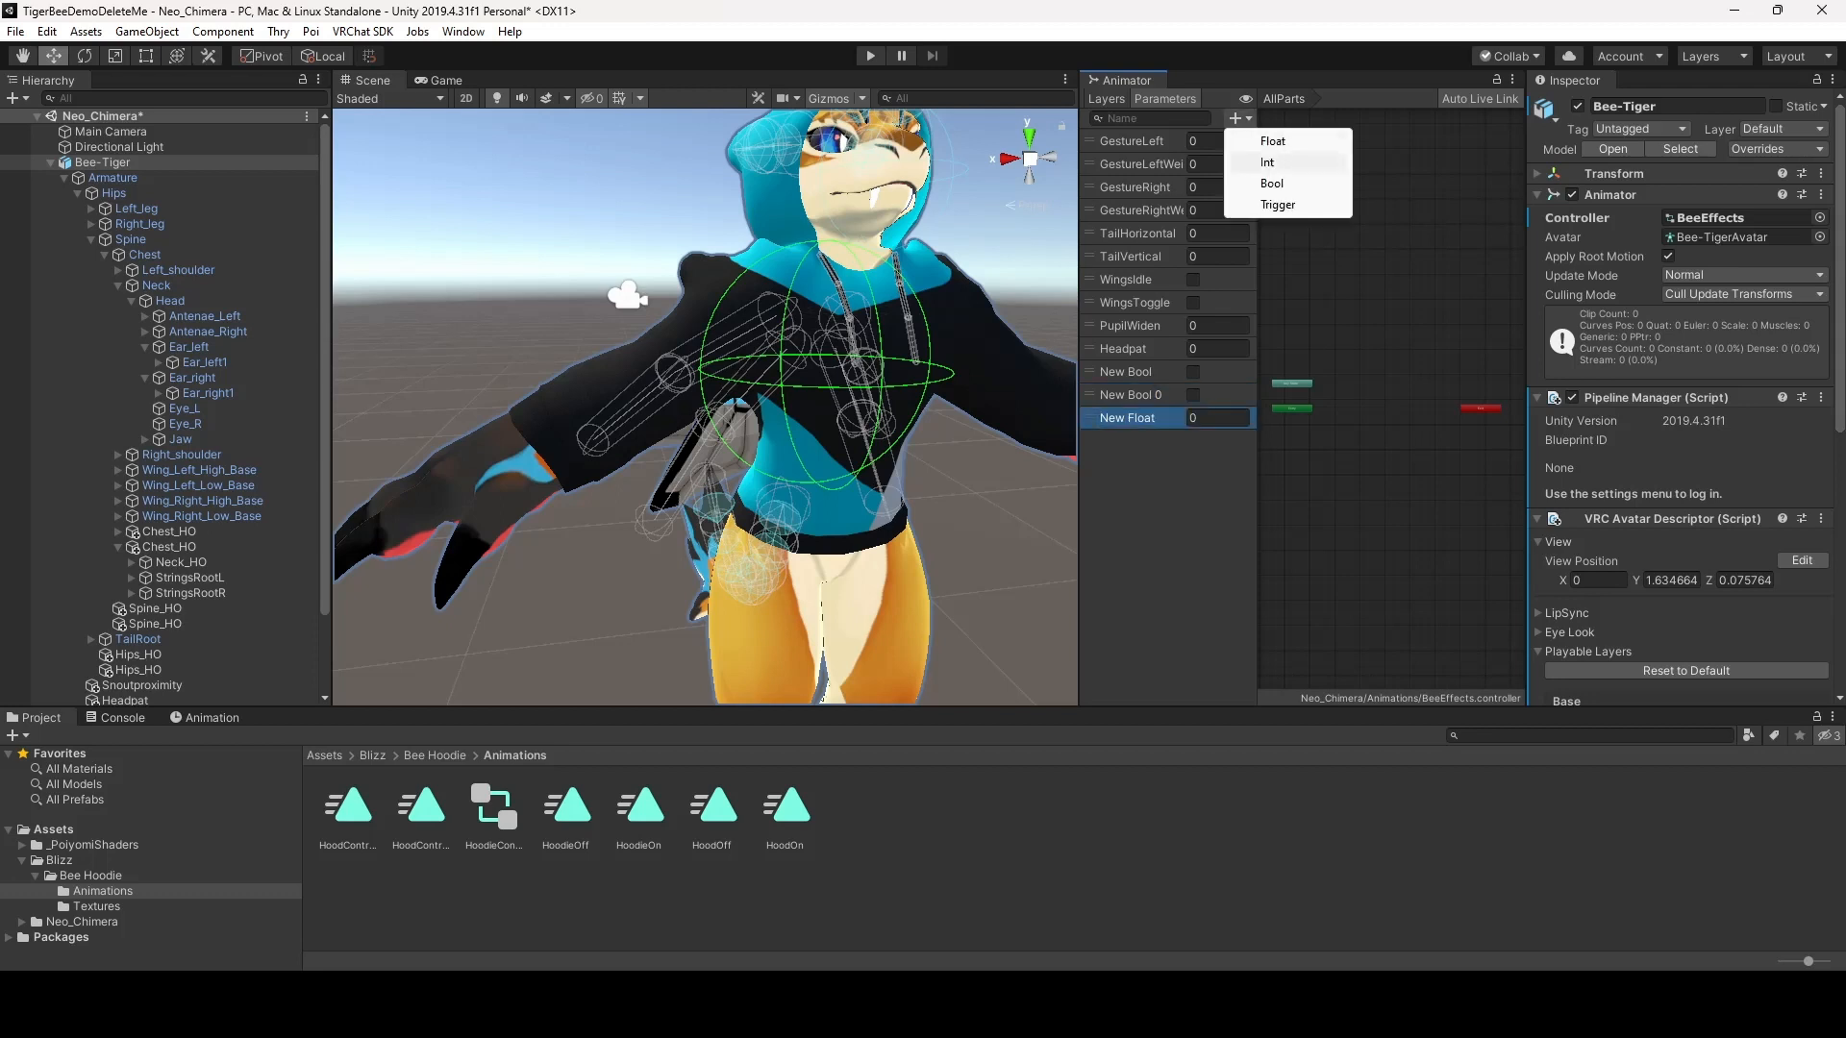
click(1272, 140)
click(1237, 119)
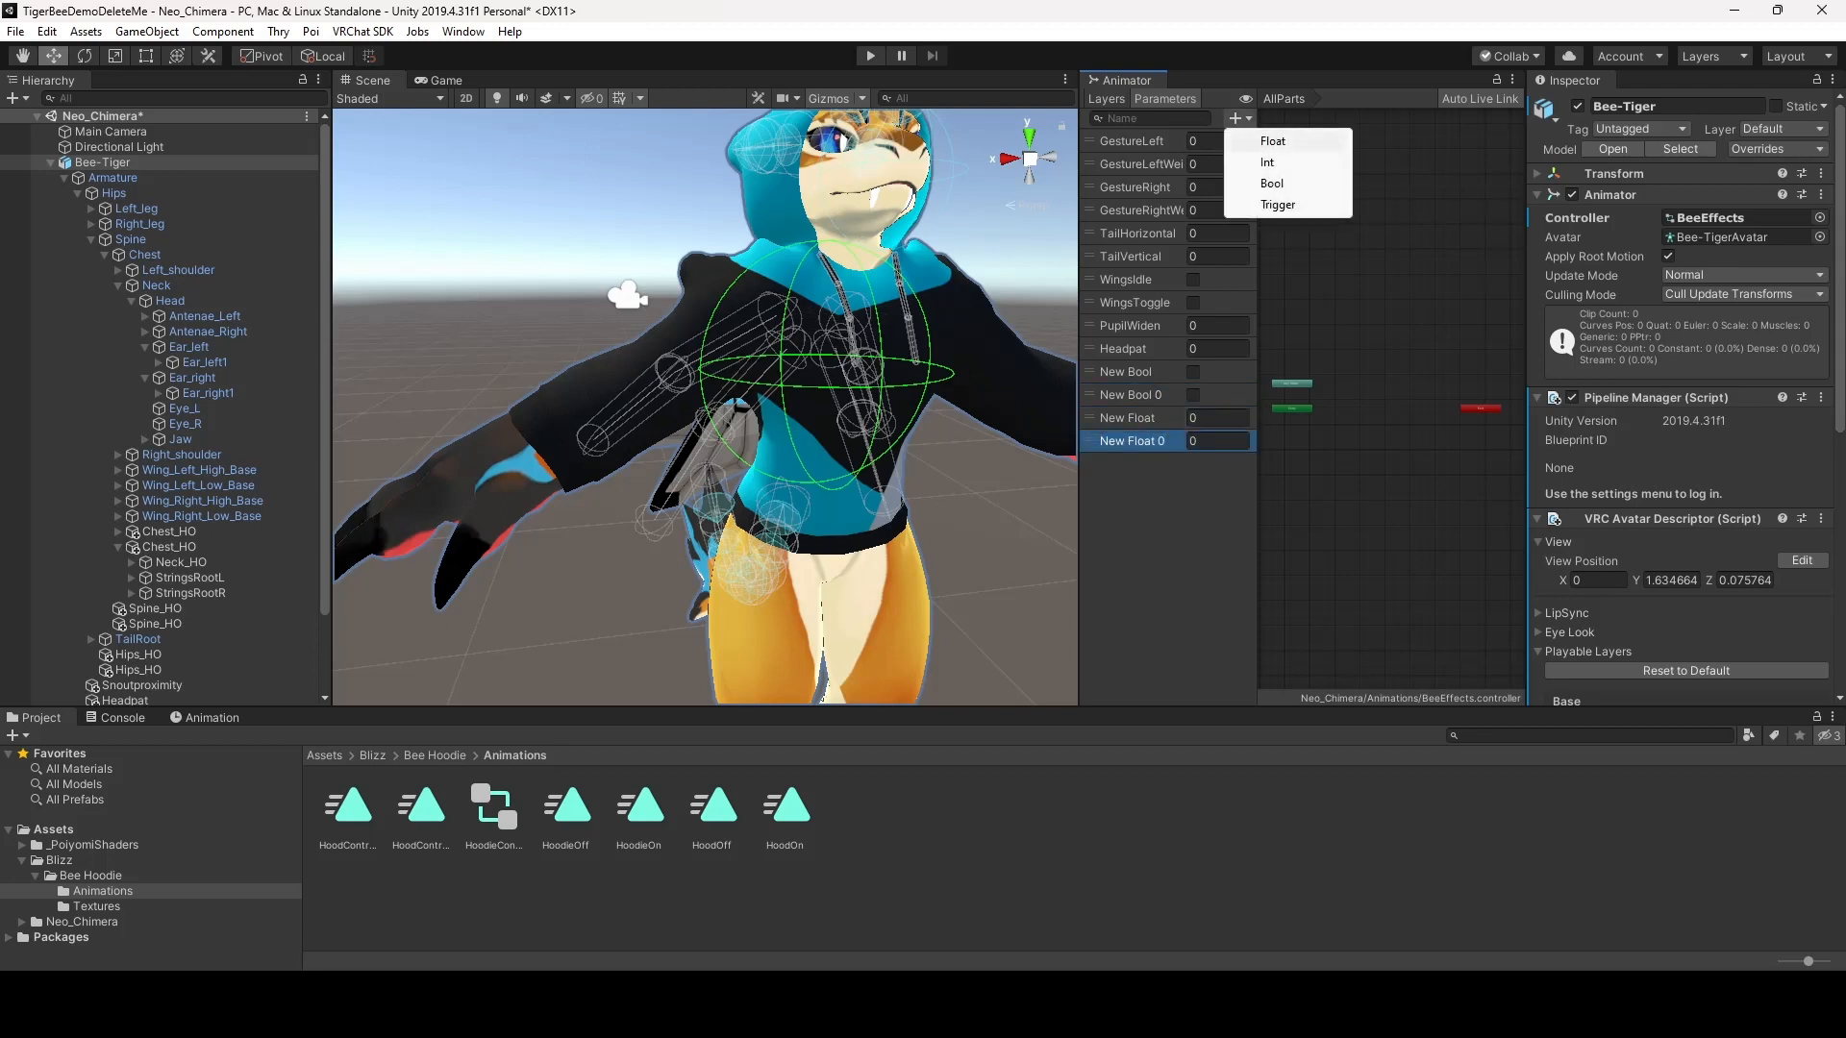
click(1272, 183)
click(1237, 118)
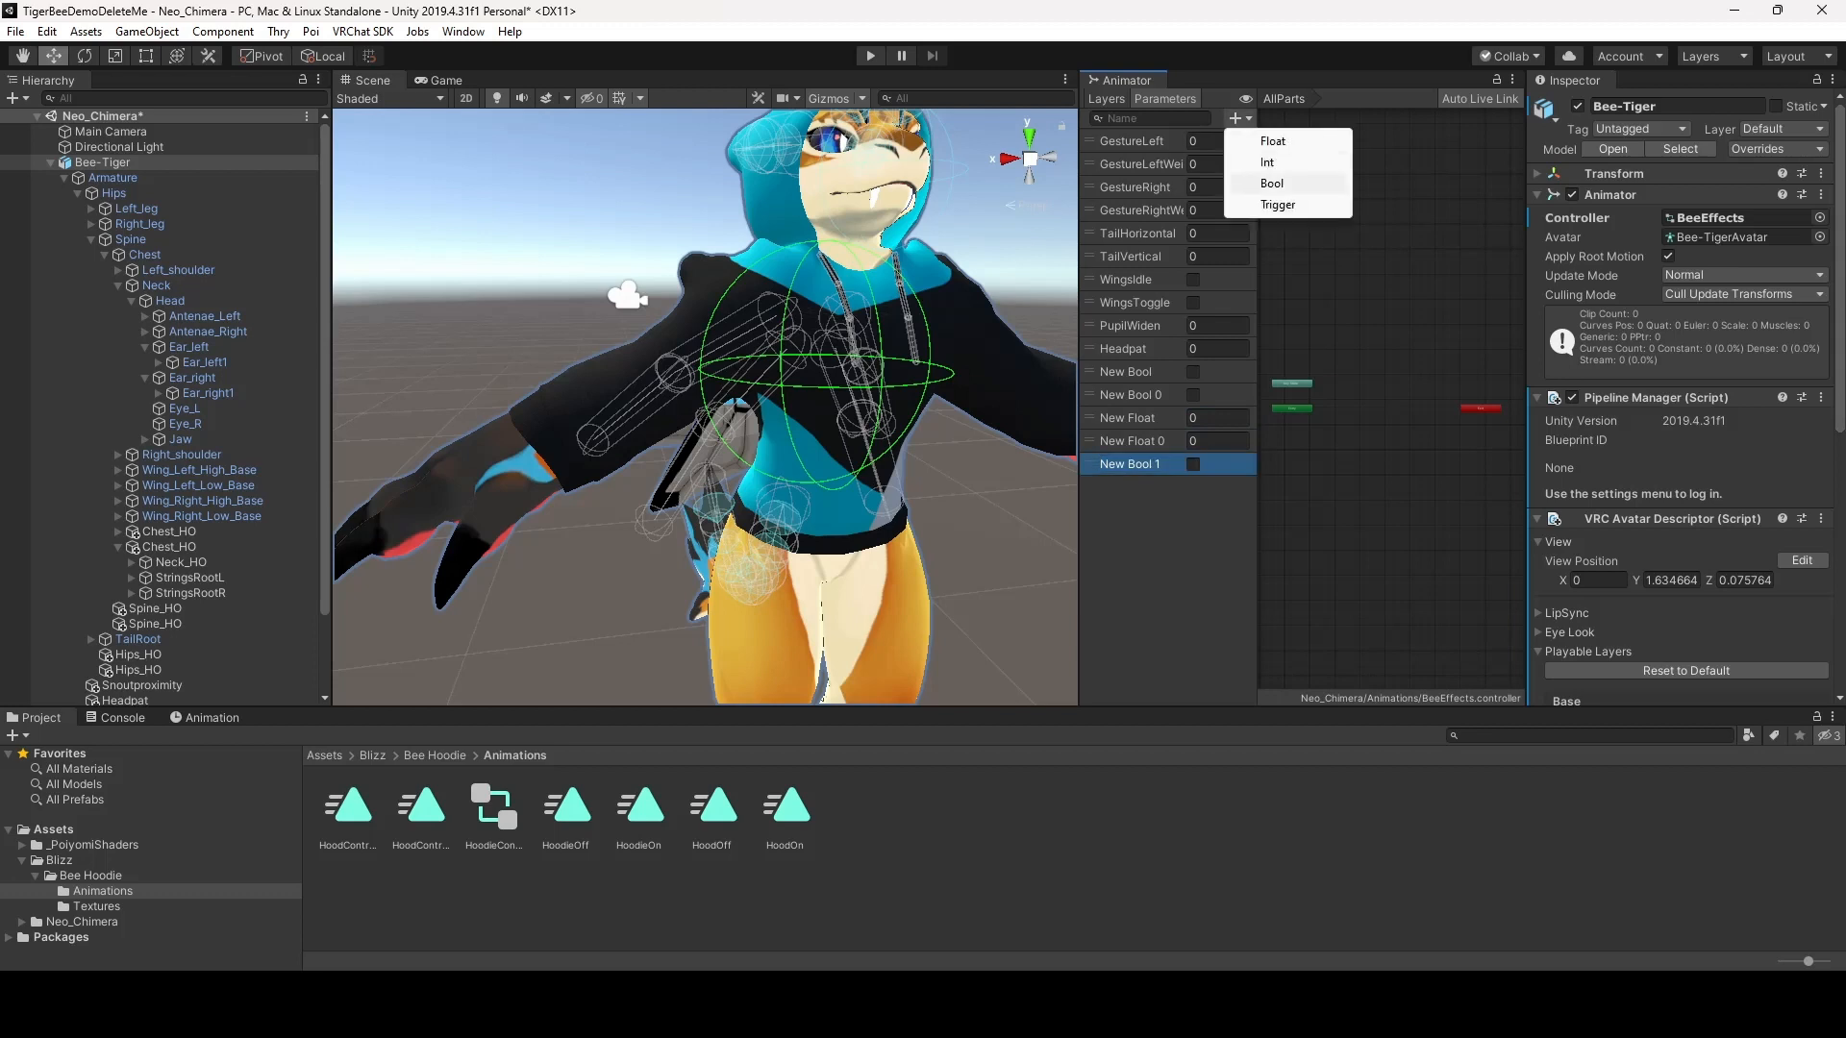
click(1272, 183)
click(1346, 252)
Rename the first two new Bool parameters Hoodie and Hood
double_click(1125, 372)
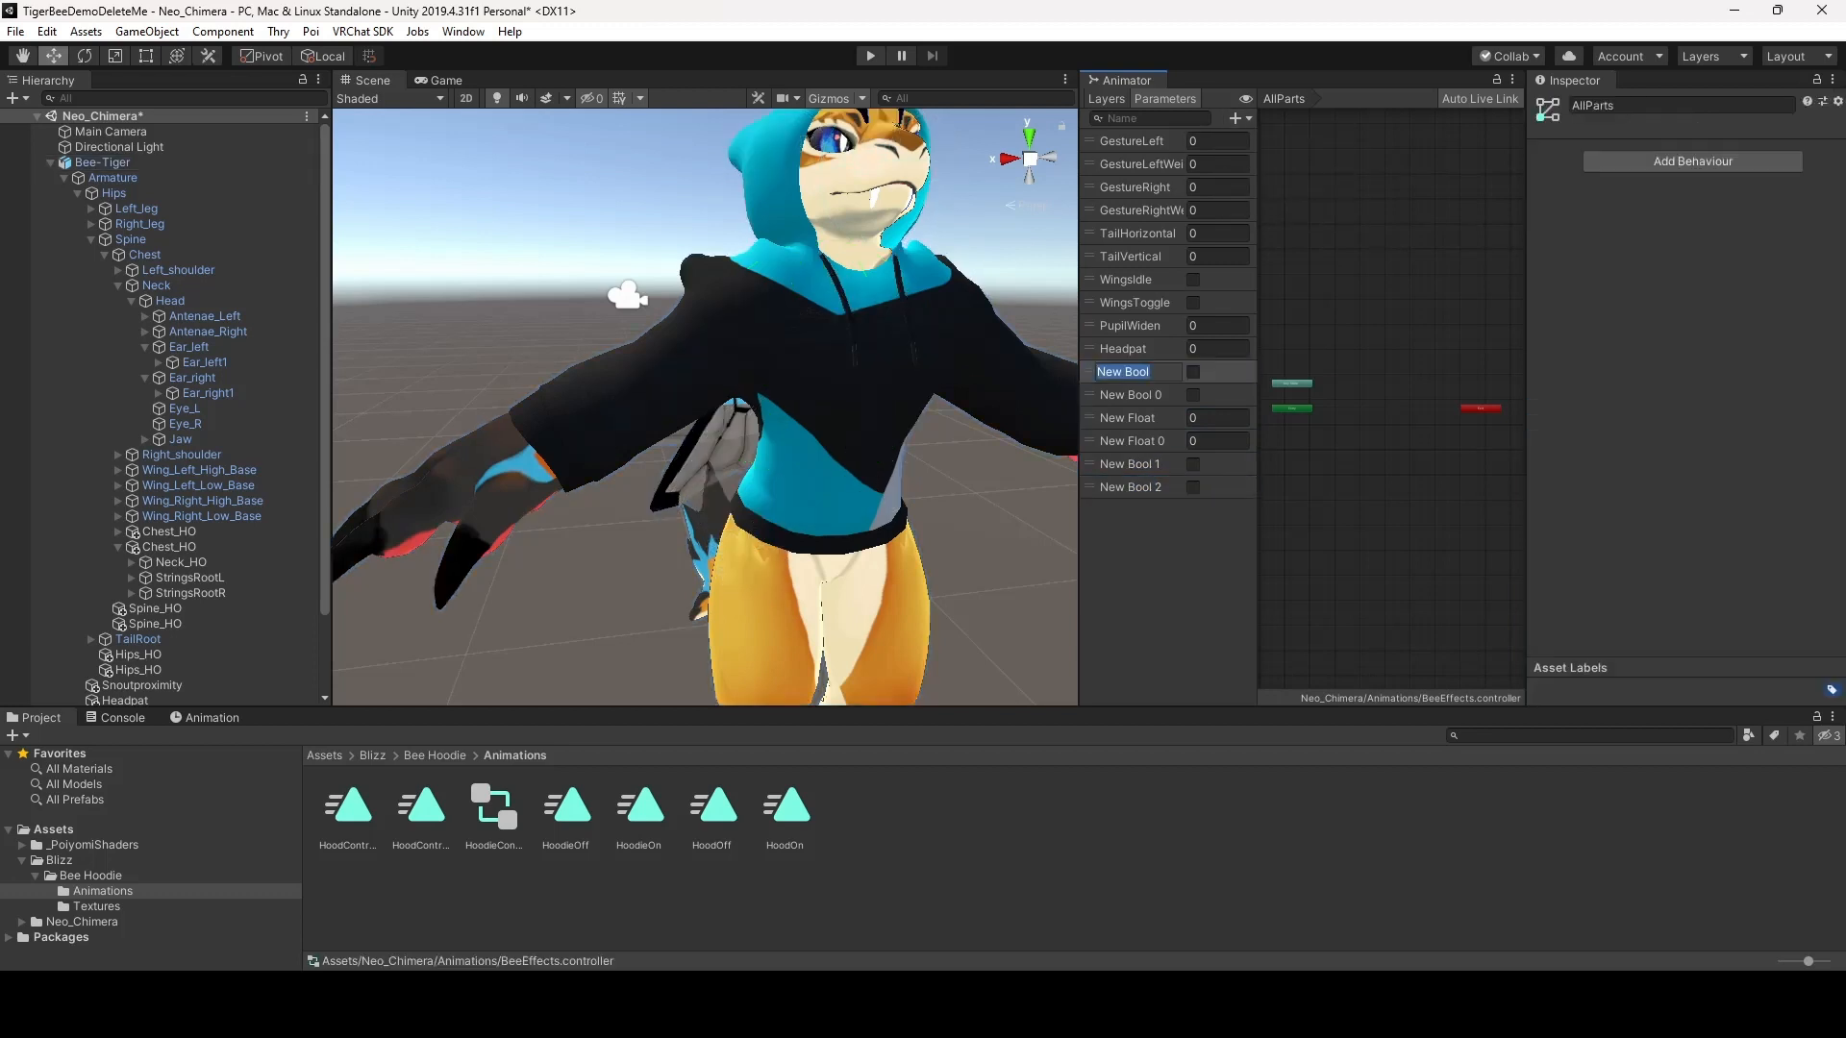
text(Hoodie)
double_click(1134, 396)
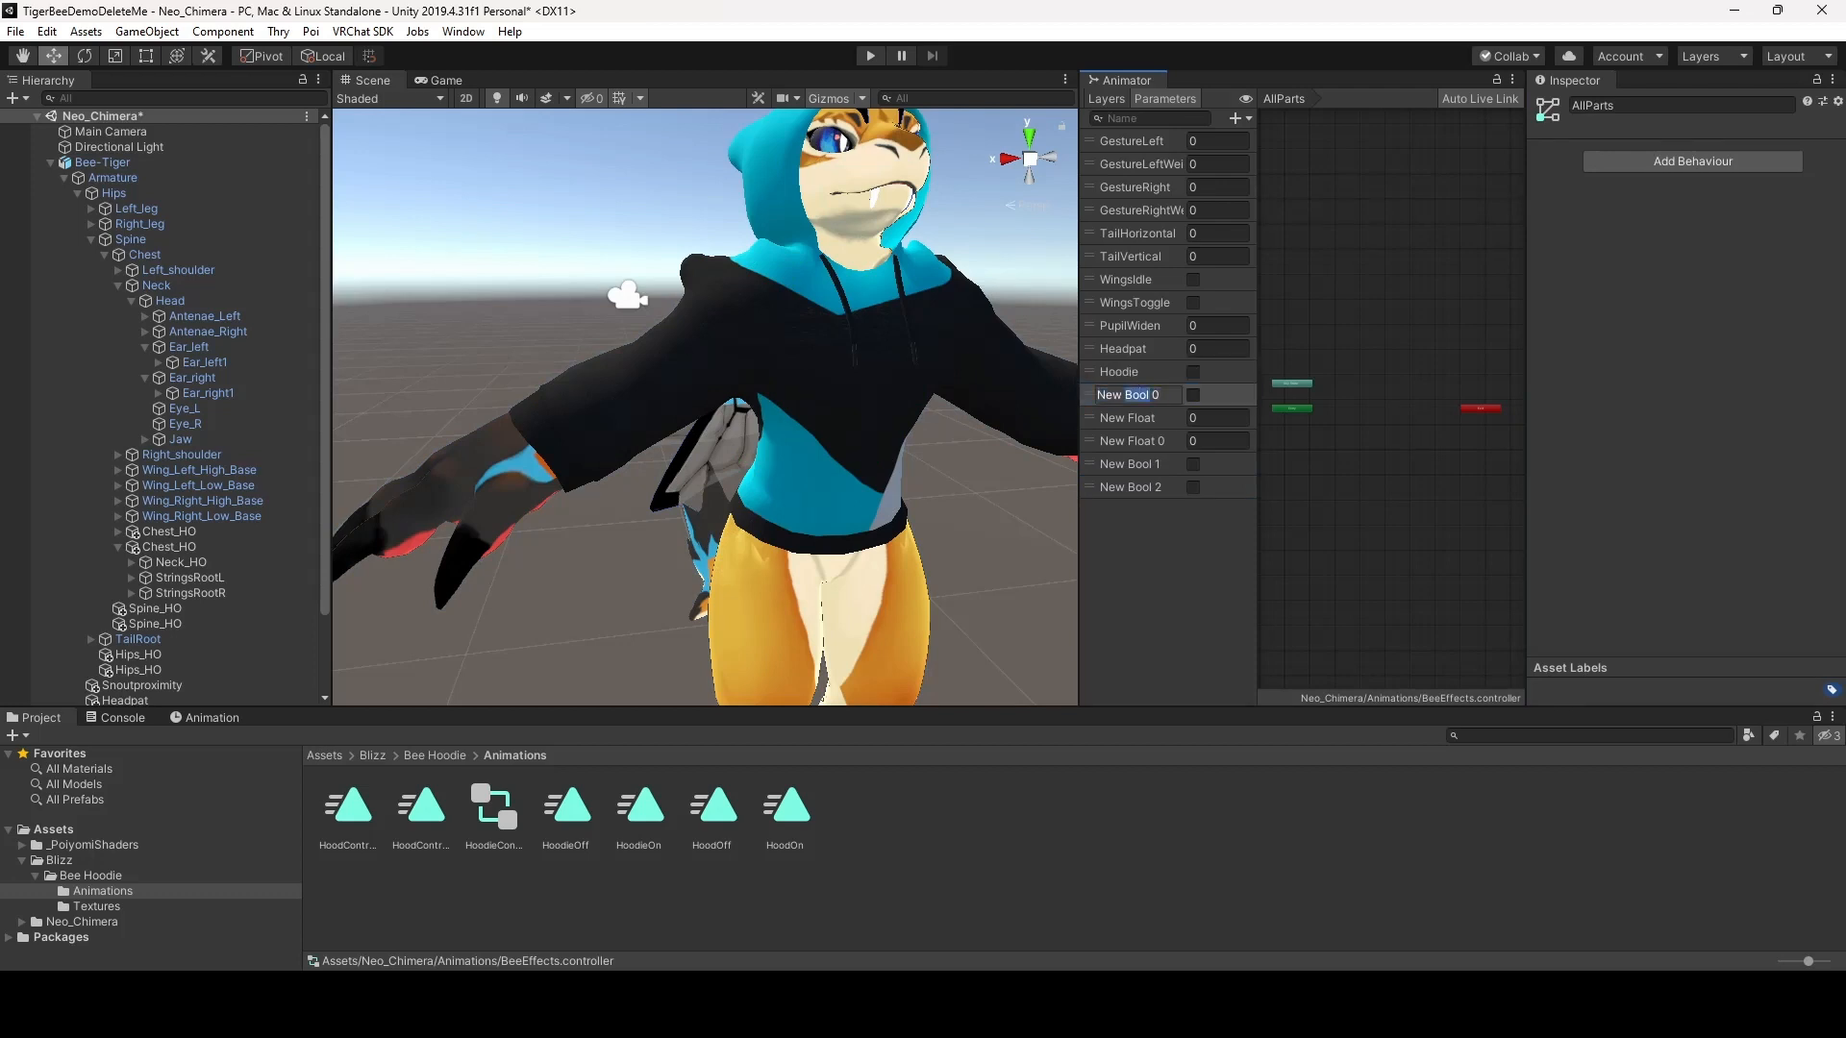
text(Hood)
key(Return)
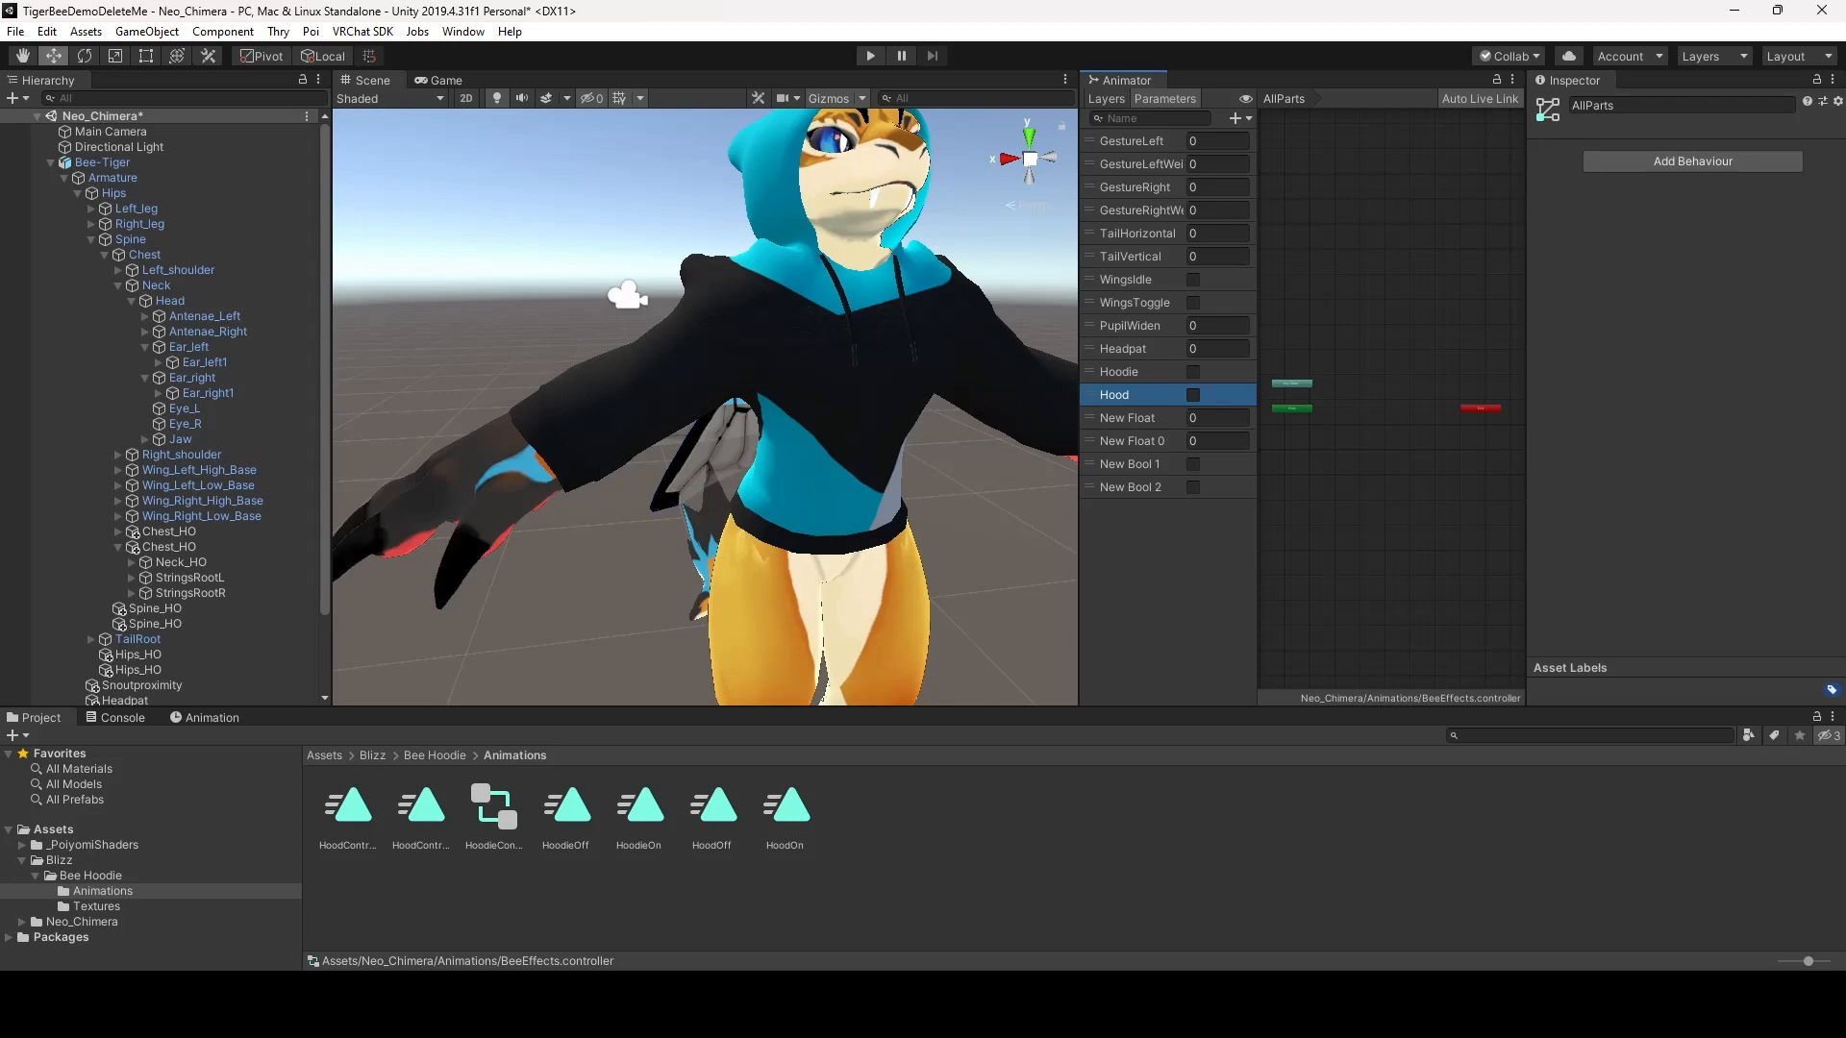
Rename the two new Float parameters StringL_Stretch and StringR_Stretch
double_click(1134, 418)
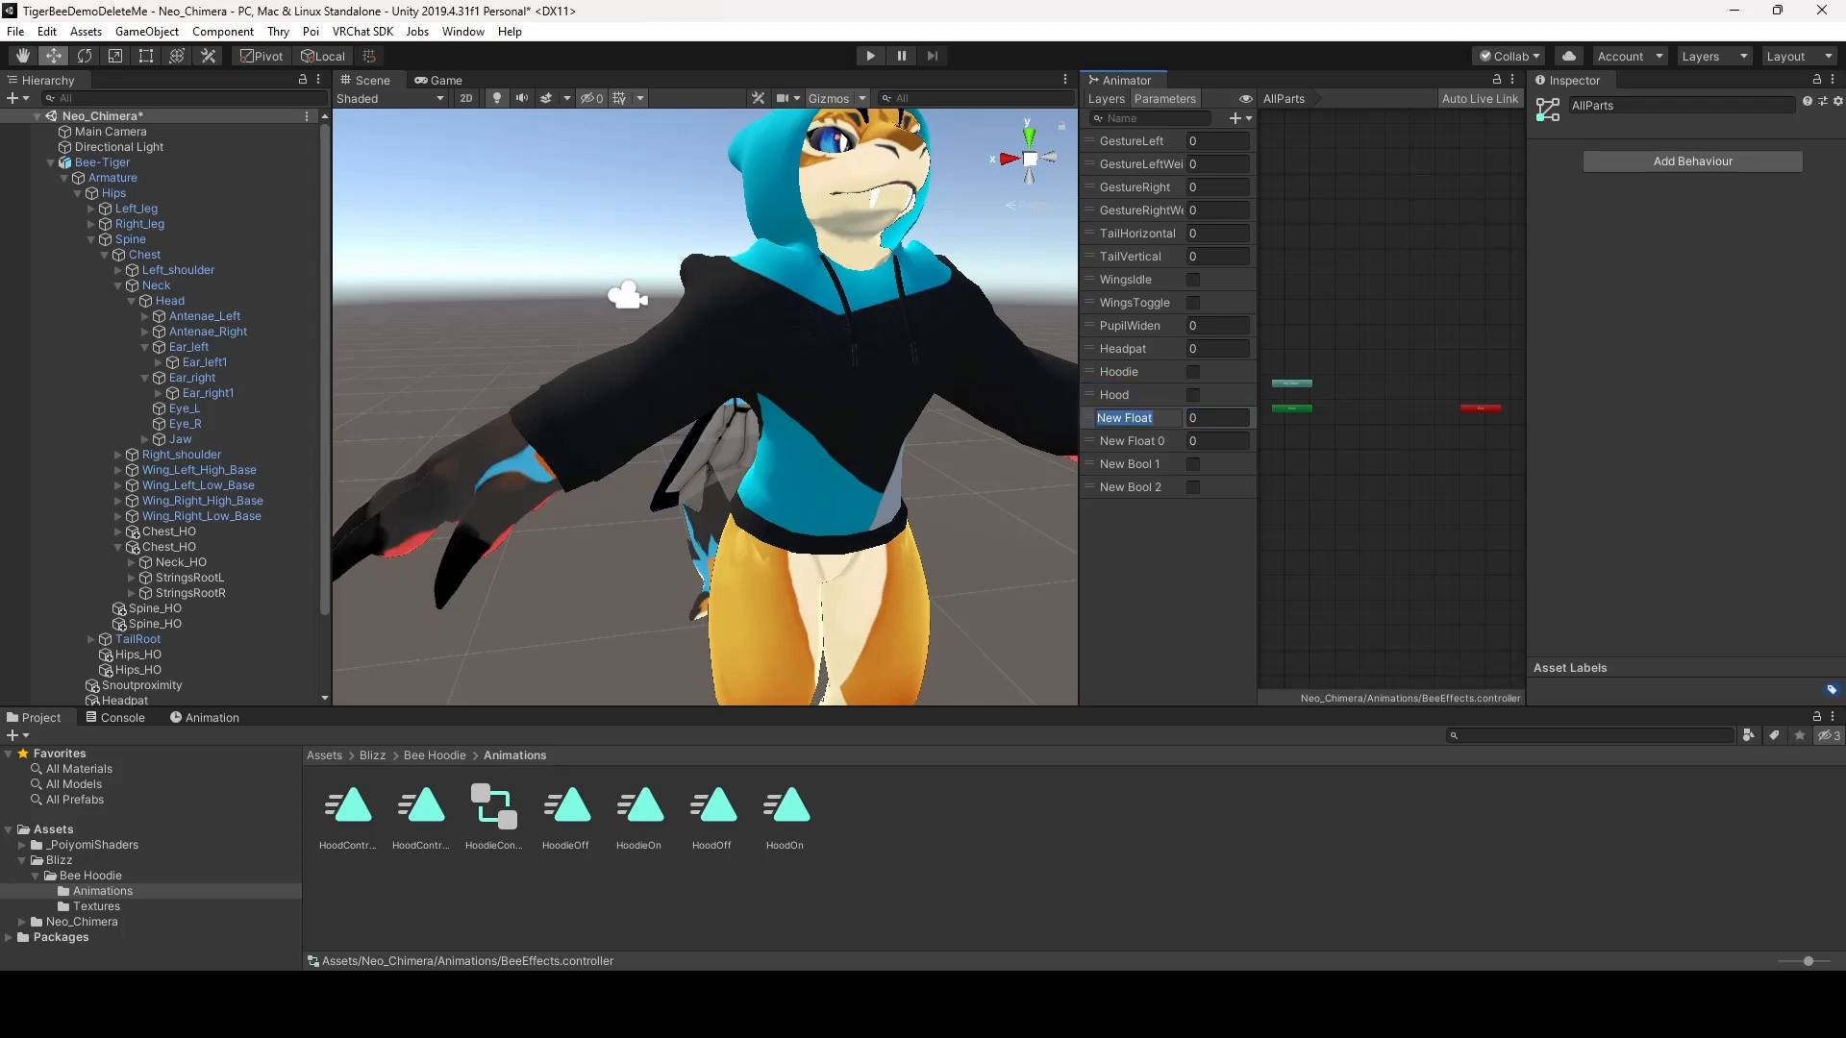
text(StringL_Stretch)
key(Return)
click(1132, 441)
double_click(1132, 441)
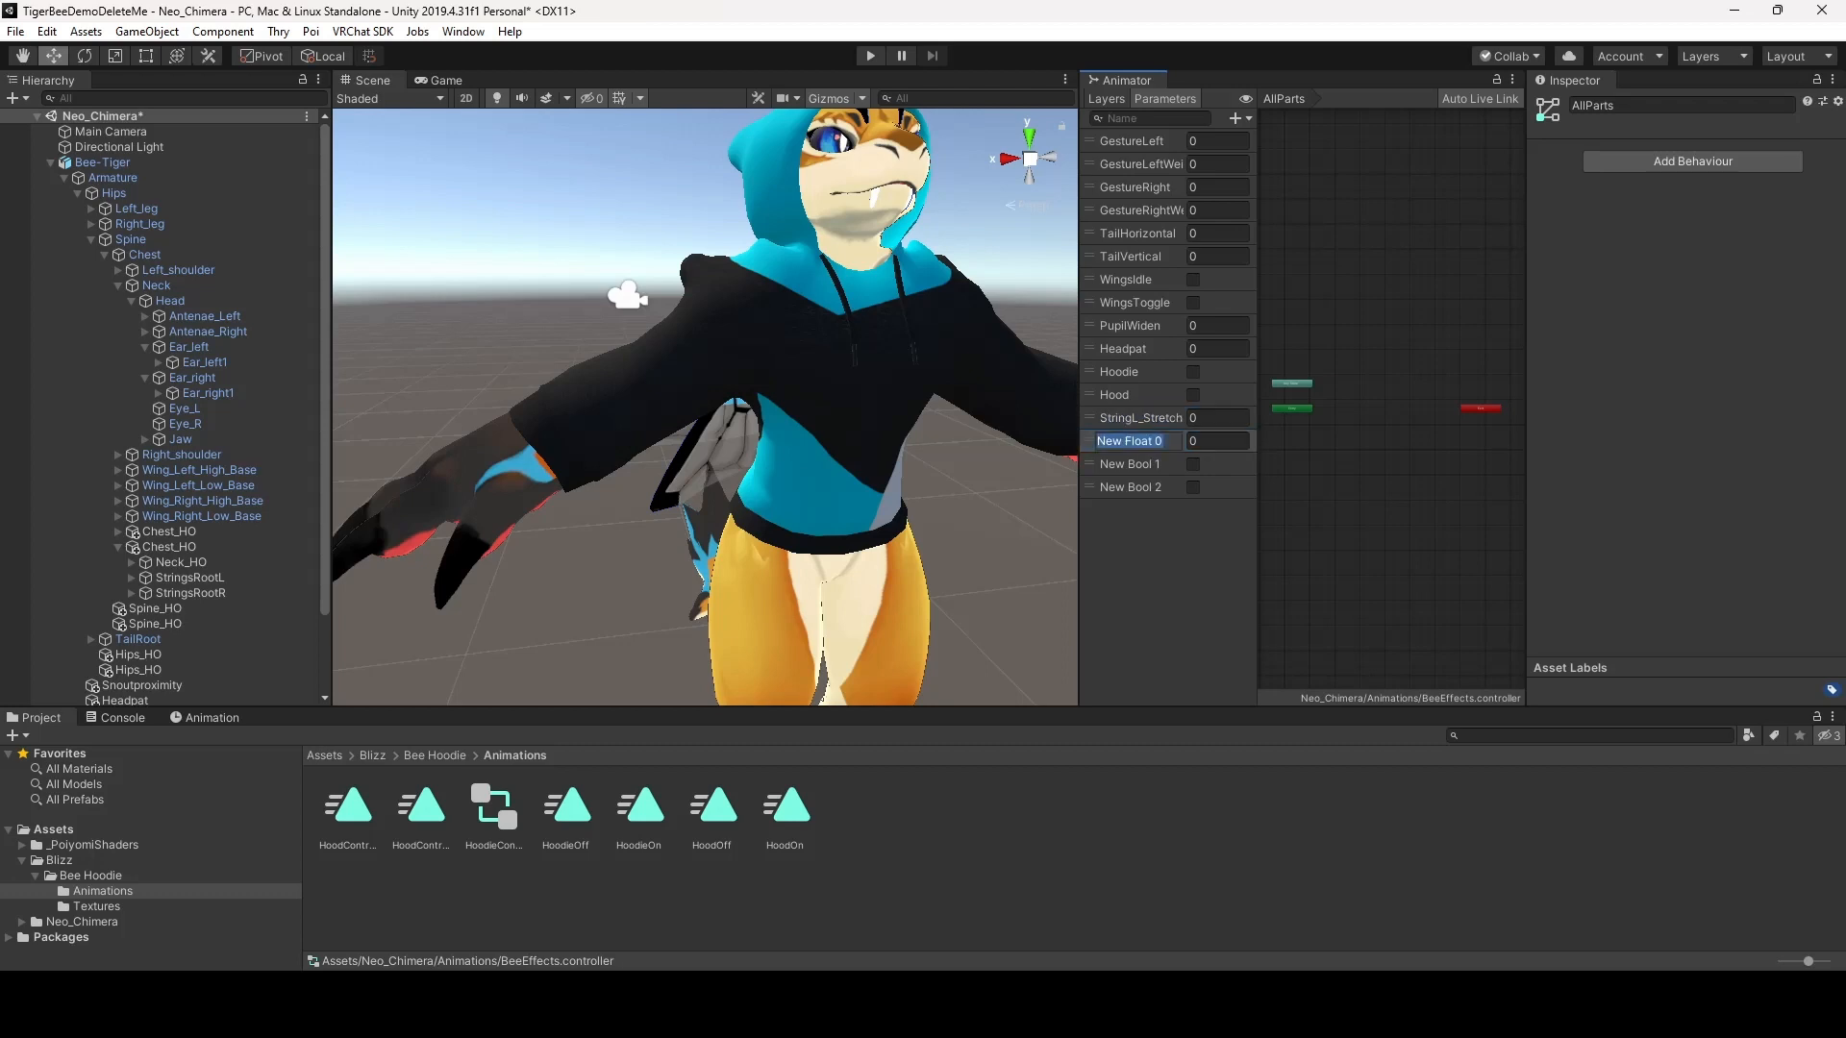
text(StringR_Stretch)
key(Return)
Rename the last two Bool parameters StringL_IsGrabbed and StringR_IsGrabbed, and widen the parameter list to read the full names
double_click(1129, 464)
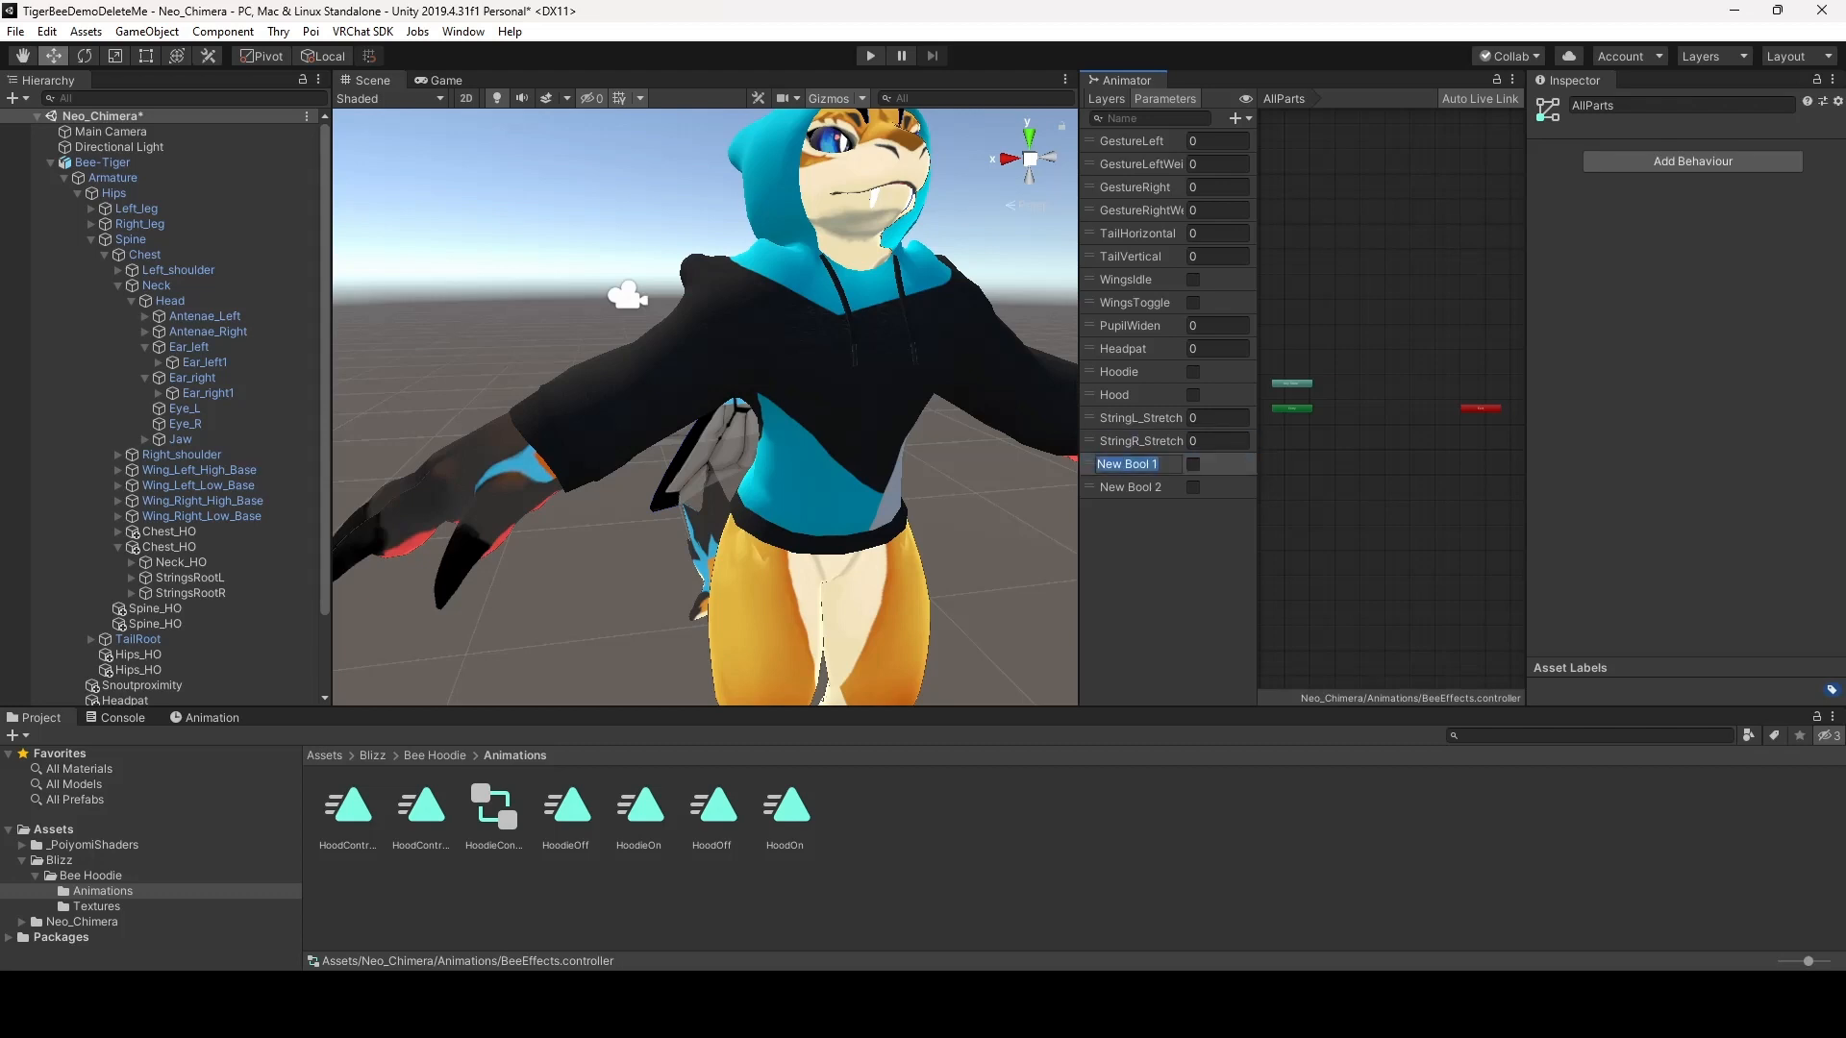
text(String)
text(L_IsGrabbed)
key(Return)
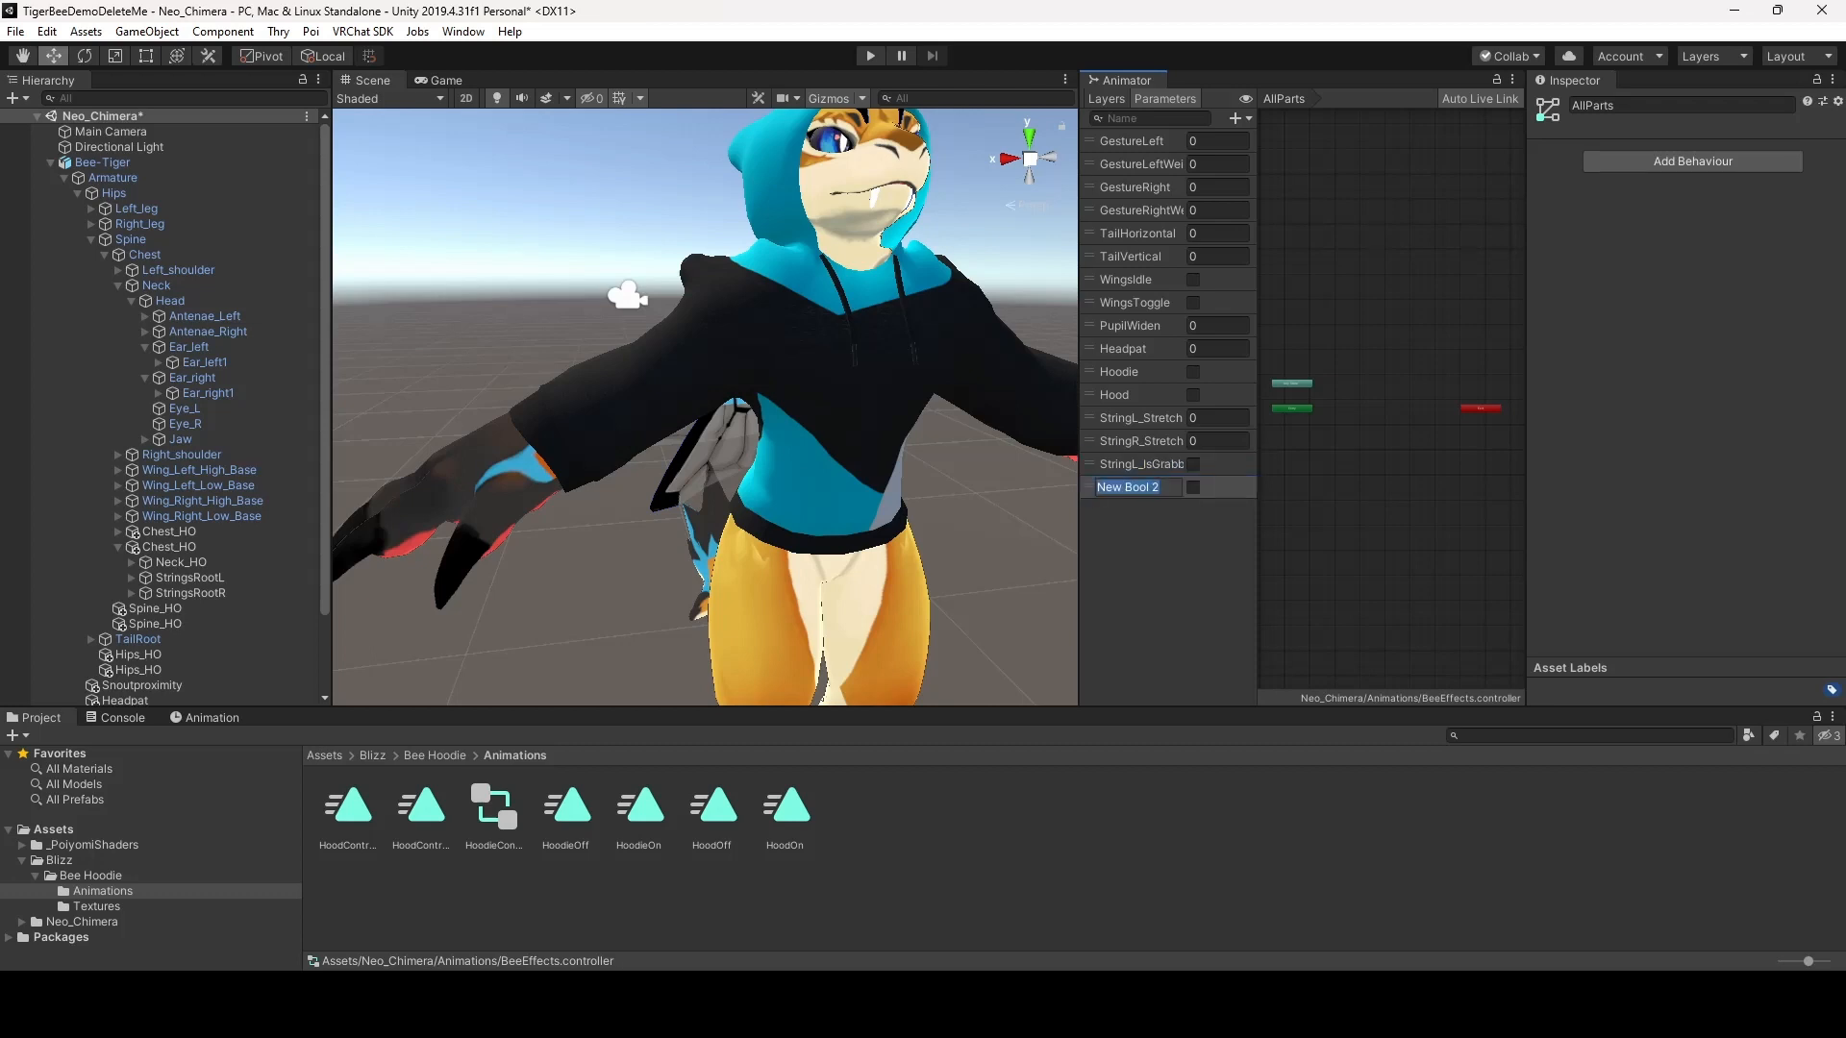
text(Strin)
text(gR)
text(_IsGrabbed)
key(Return)
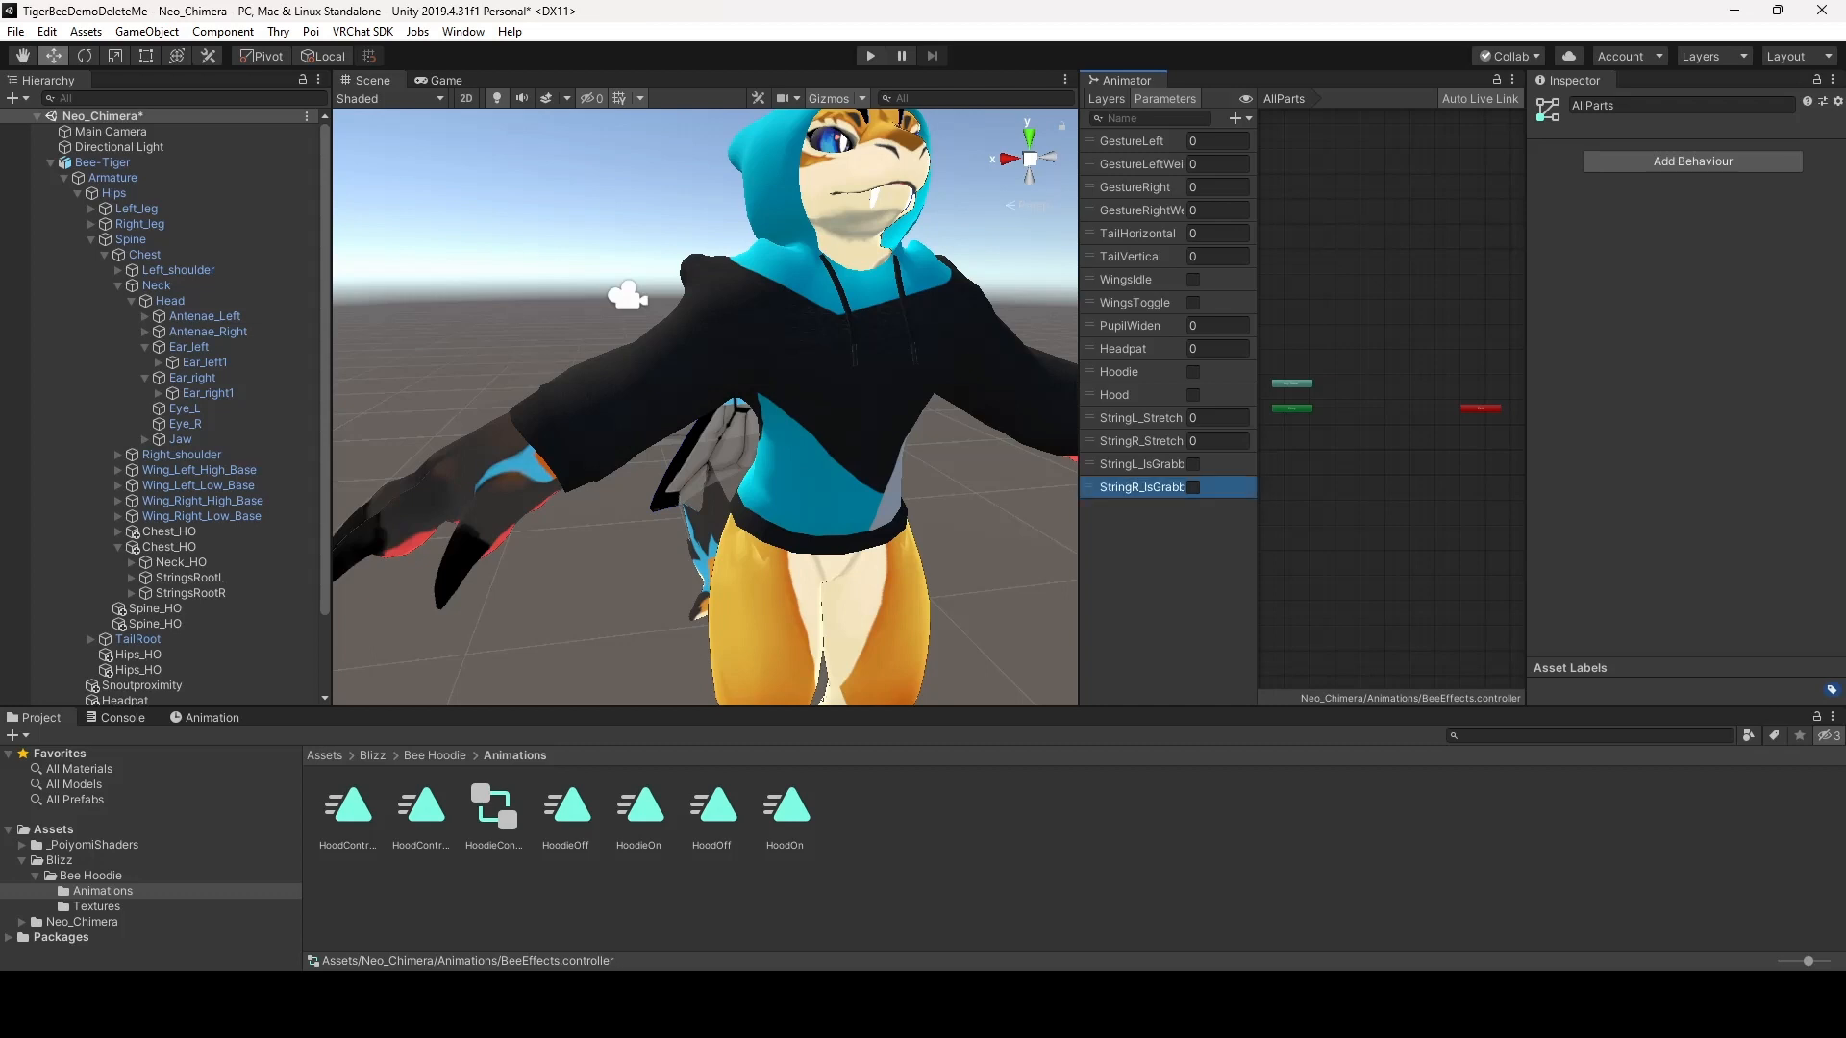
drag(1257, 538, 1337, 538)
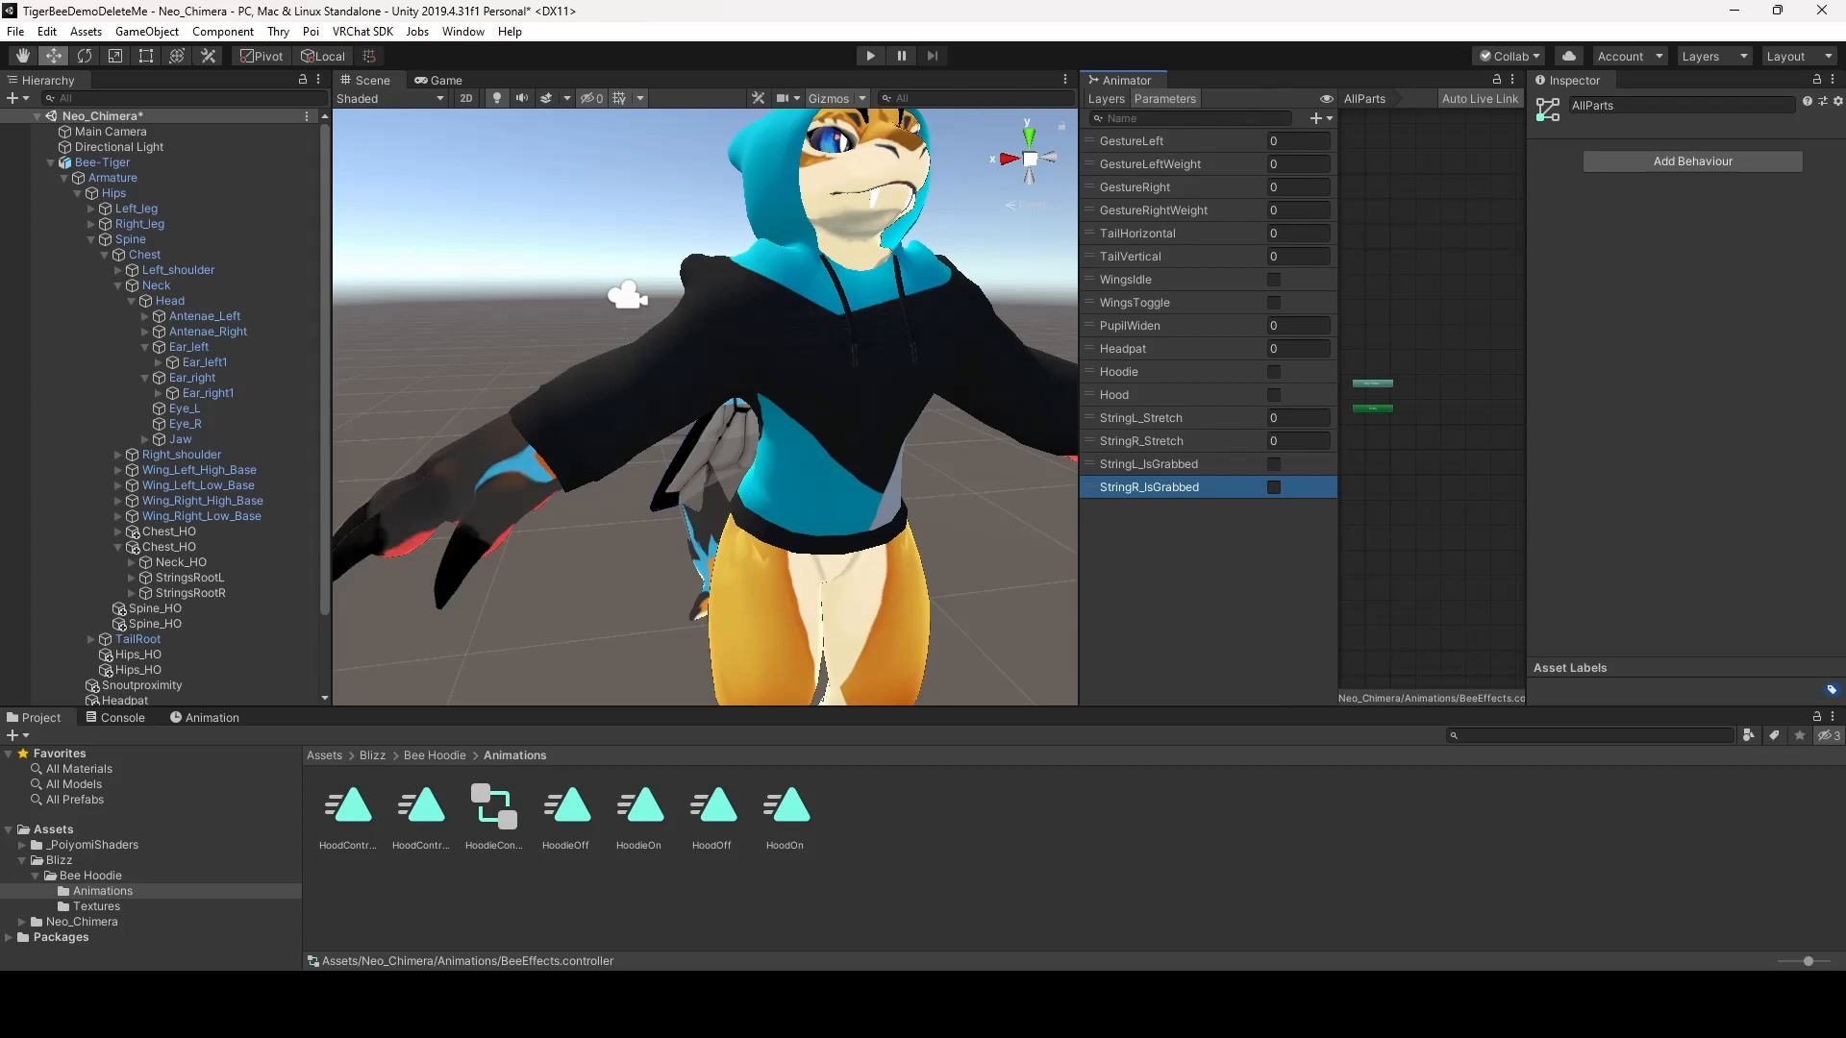
Return to the BeeEffects layers, narrow the layer list, and widen the Animator window for more graph space
click(1106, 99)
drag(1337, 538, 1228, 538)
drag(1079, 539, 972, 539)
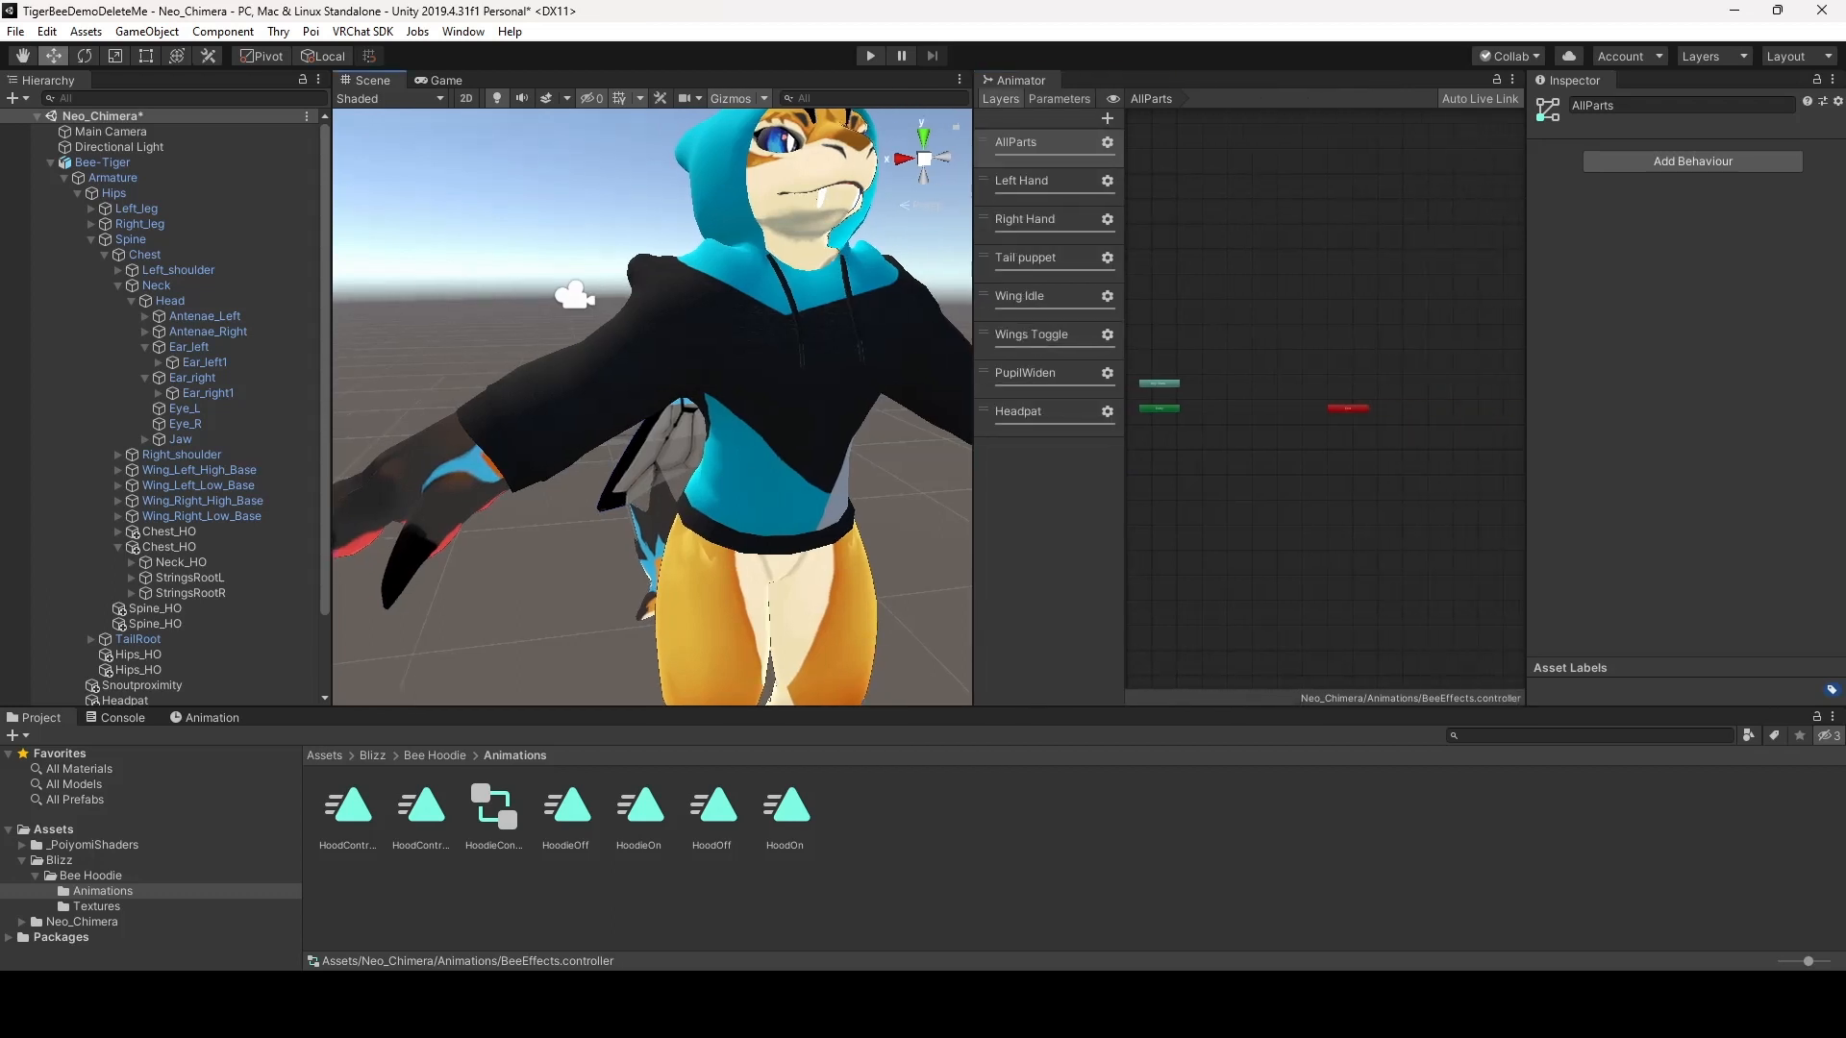
Select and copy all states and transitions in the HoodieToggle layer of HoodieController
click(494, 810)
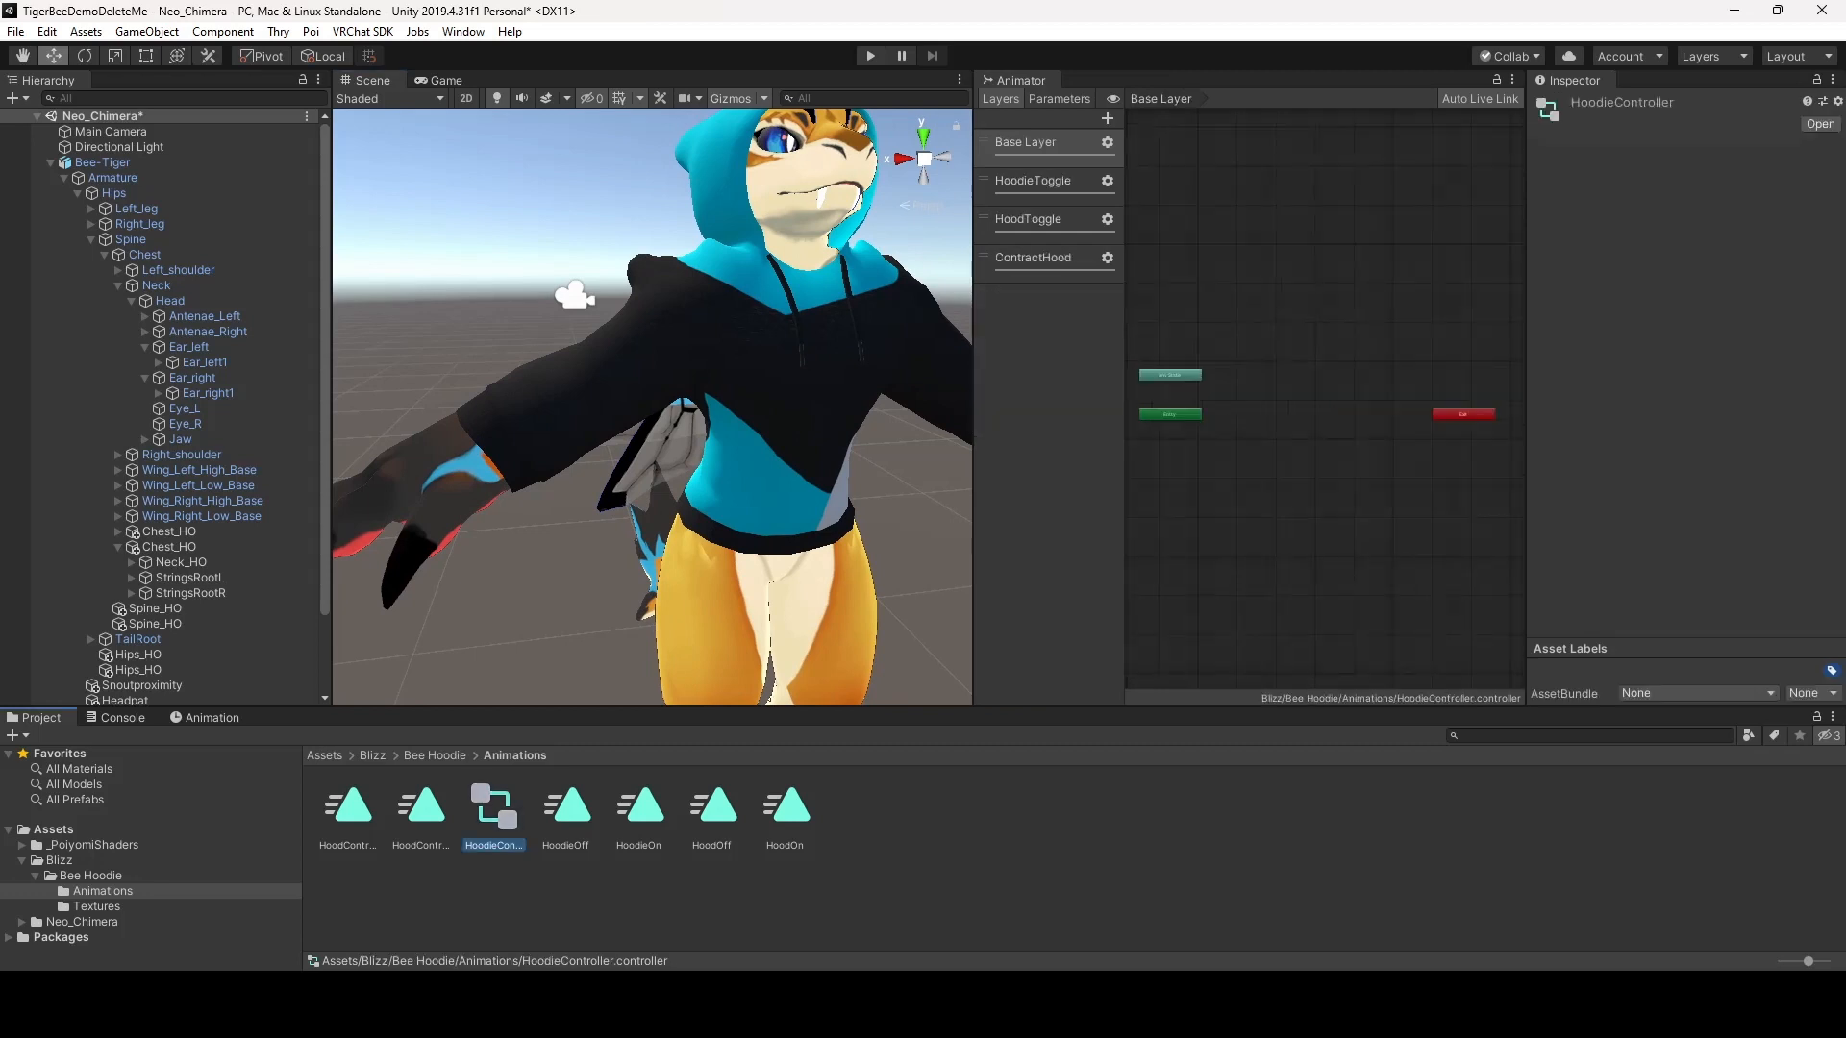
click(1034, 182)
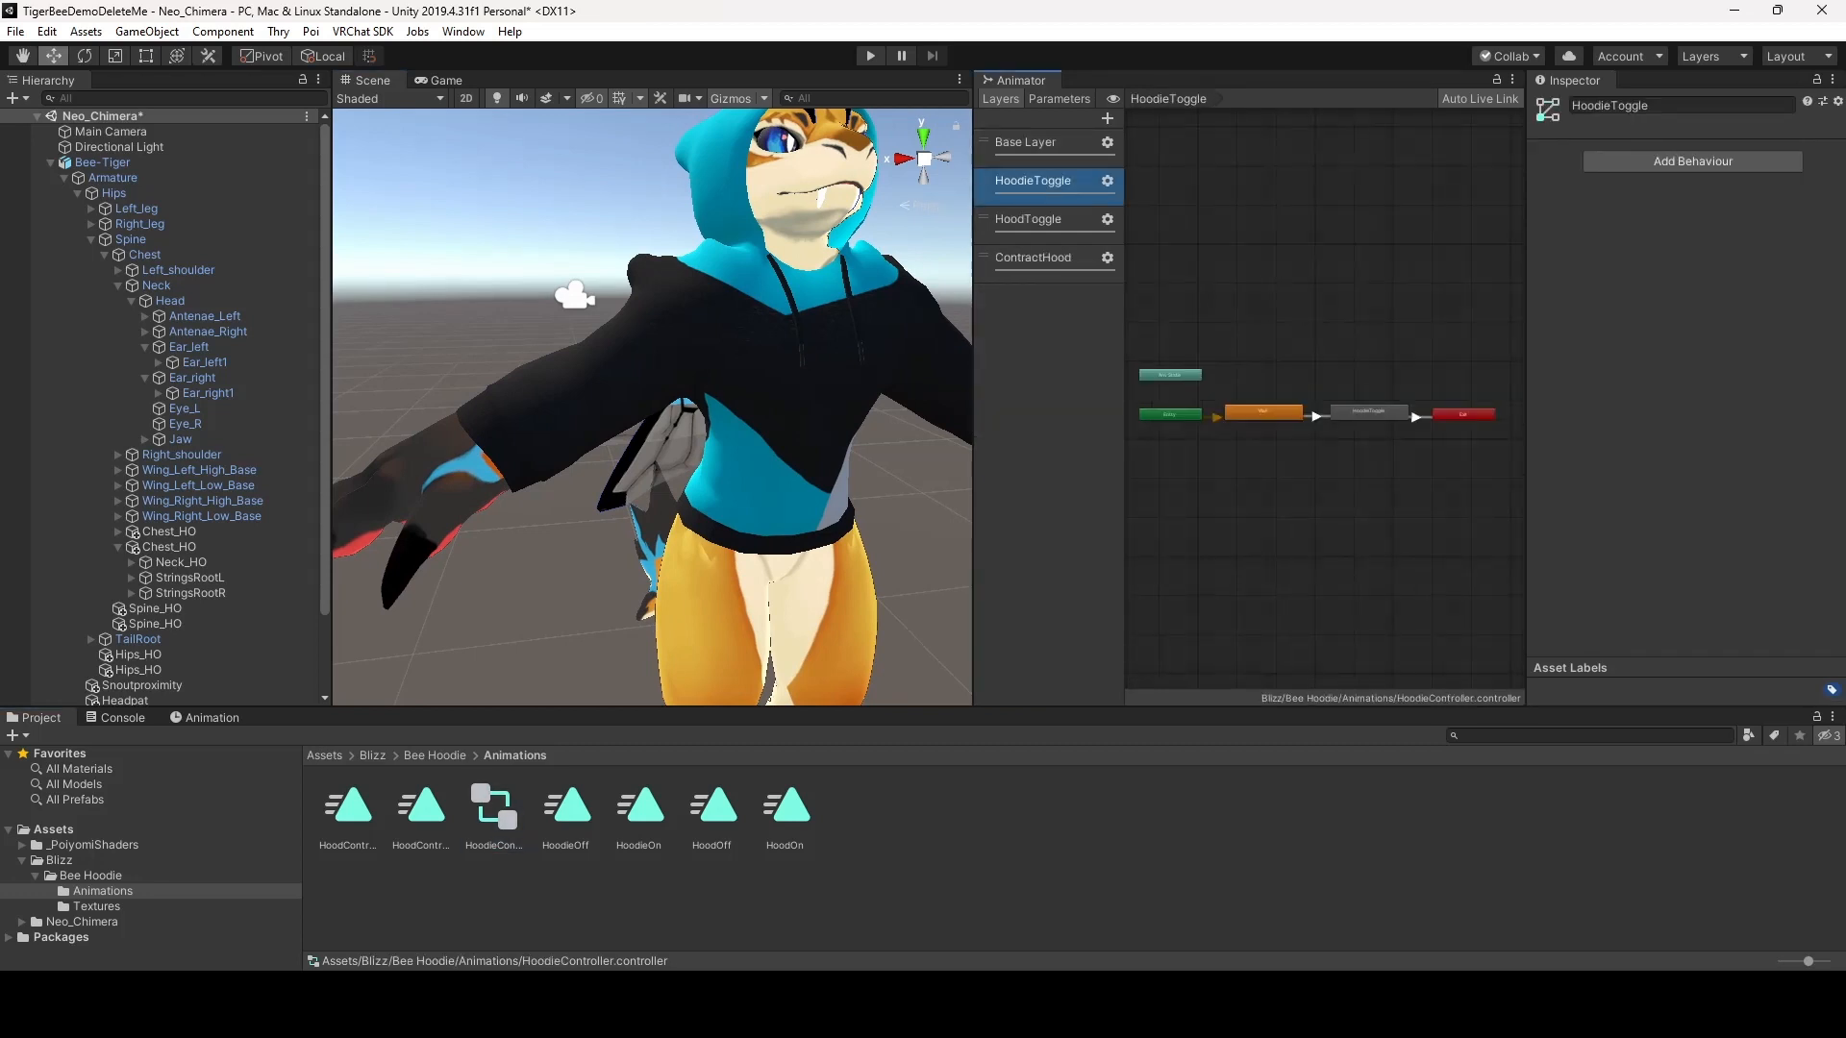
drag(1134, 265, 1448, 553)
click(1447, 553)
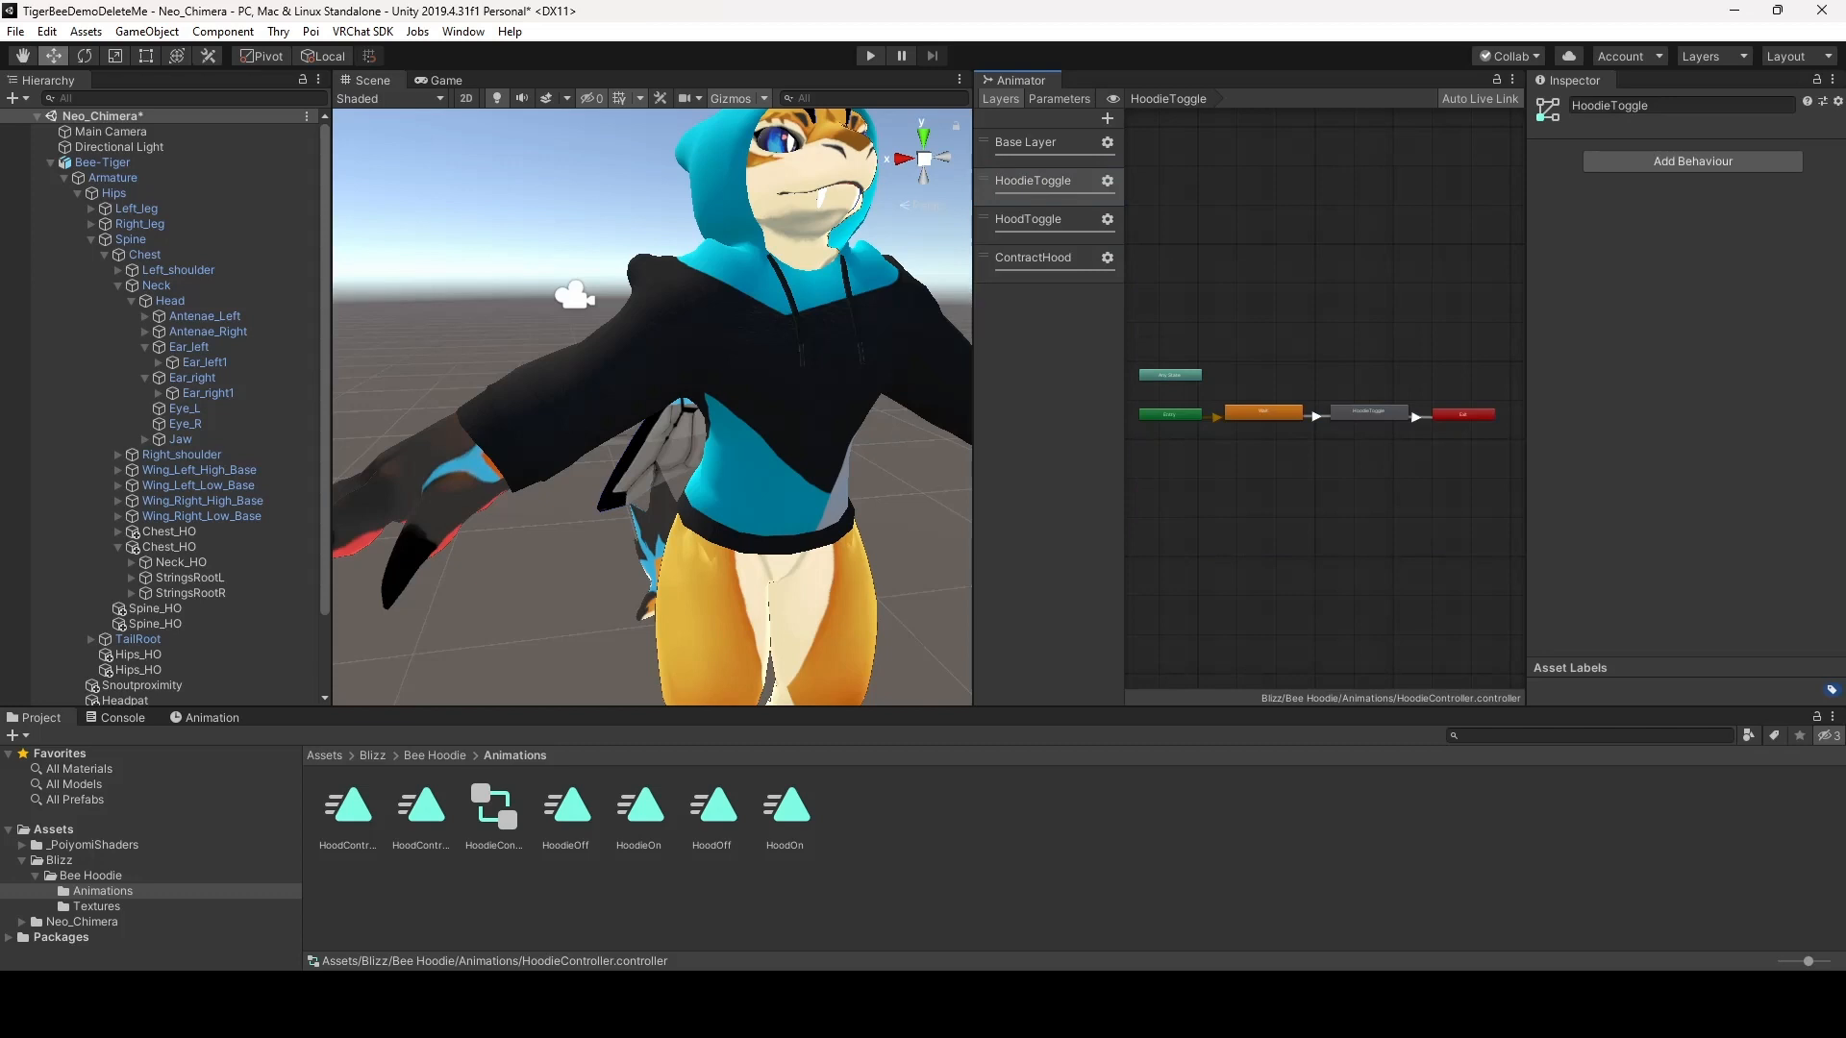
scroll(1139, 329, up, 1)
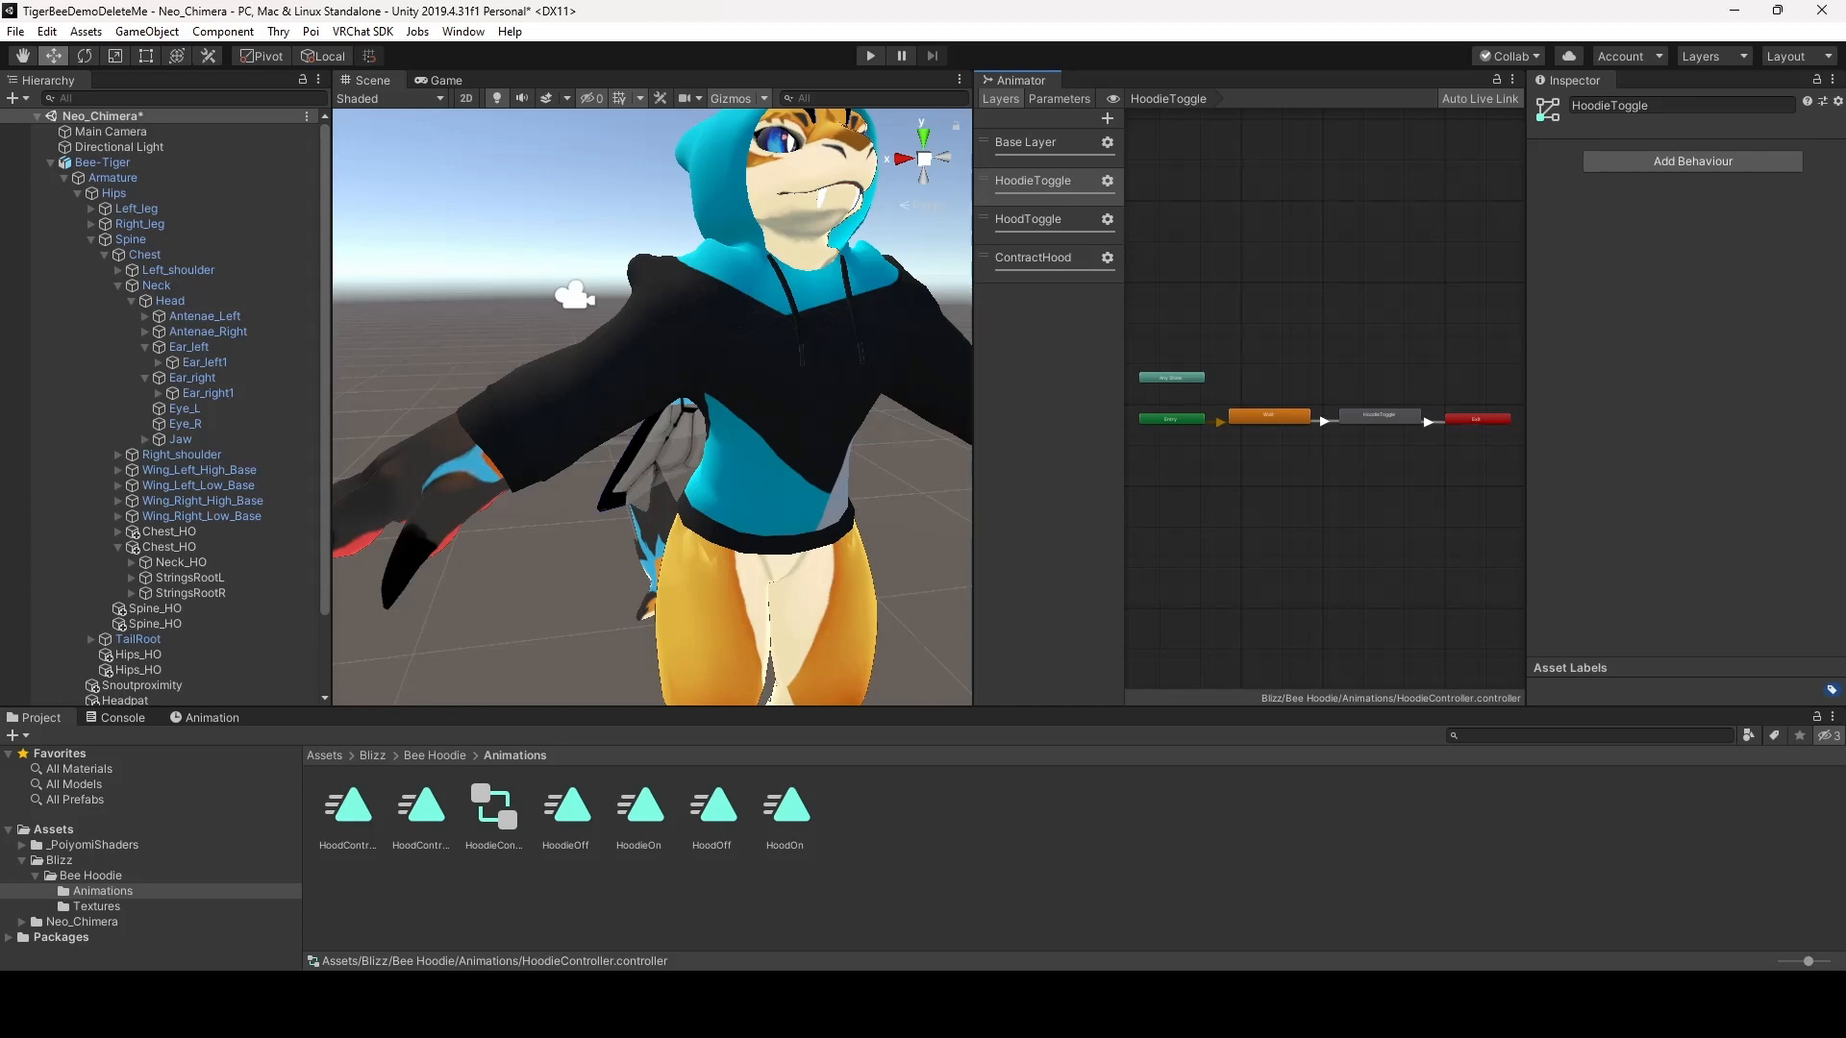
drag(1165, 324, 1392, 507)
click(1392, 507)
drag(1151, 274, 1517, 577)
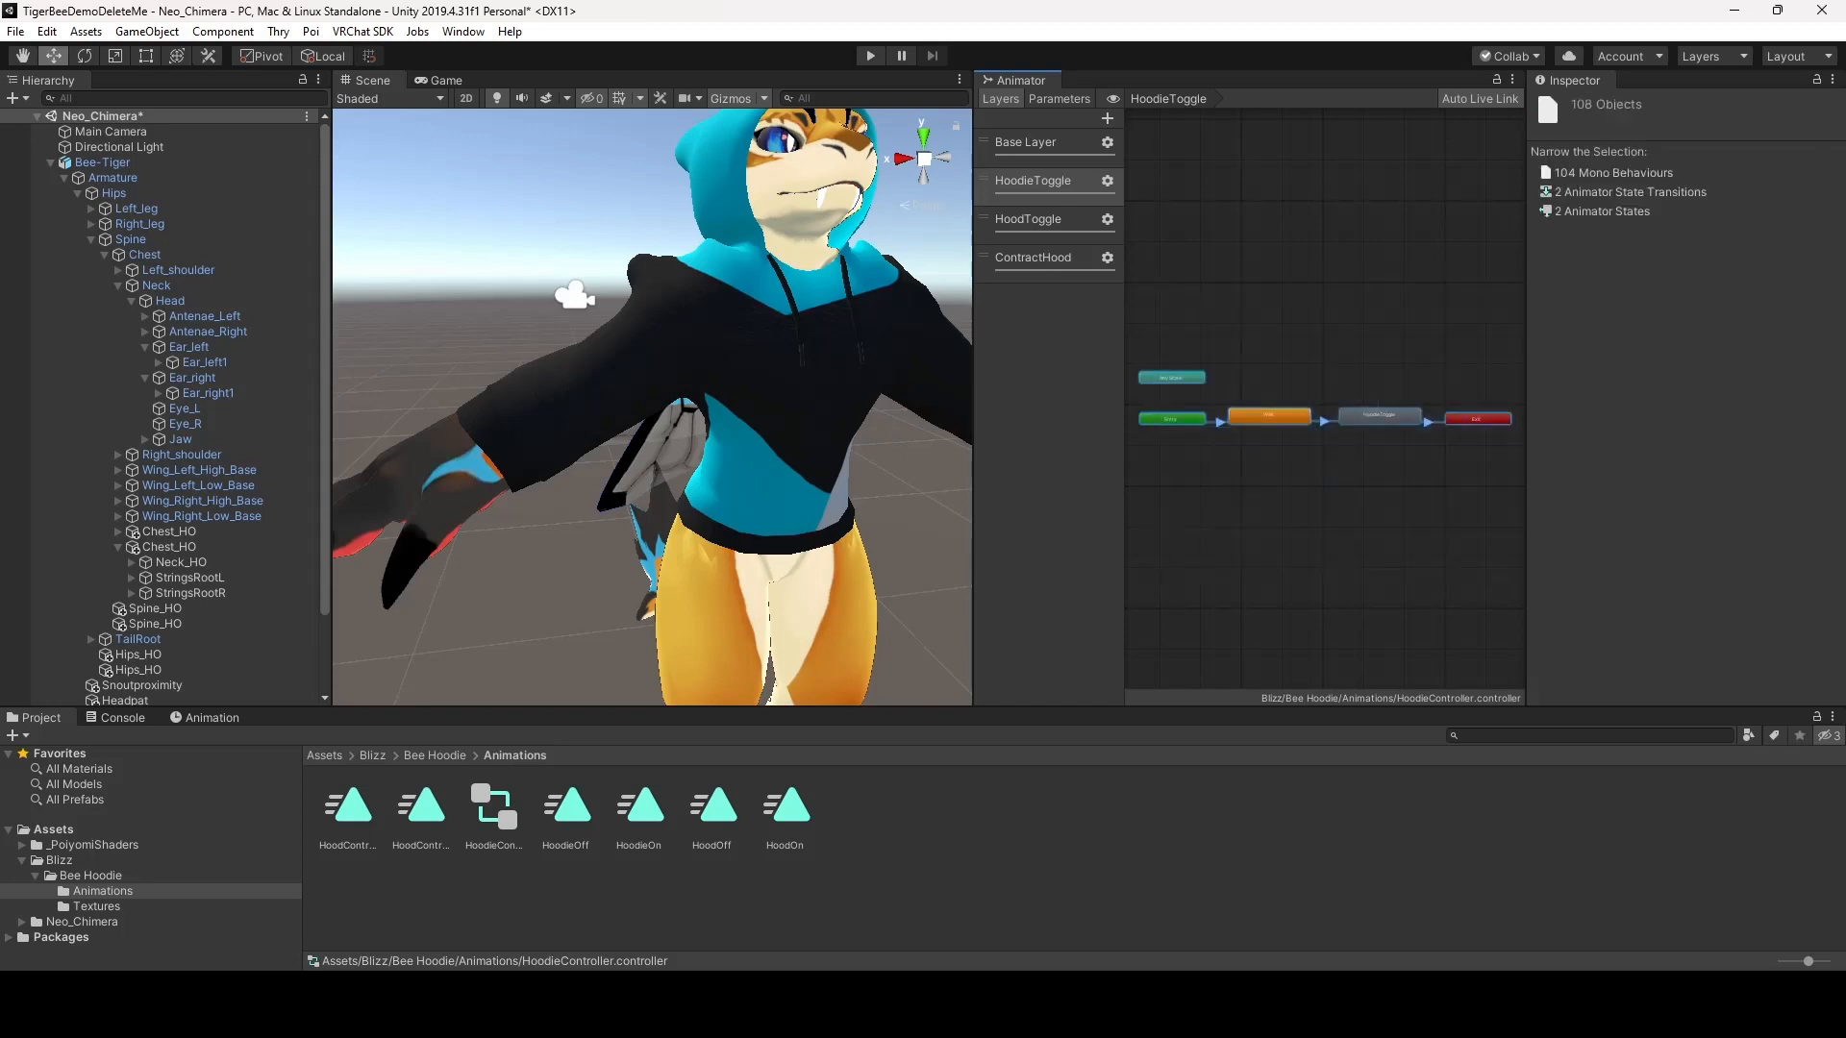
right_click(1271, 455)
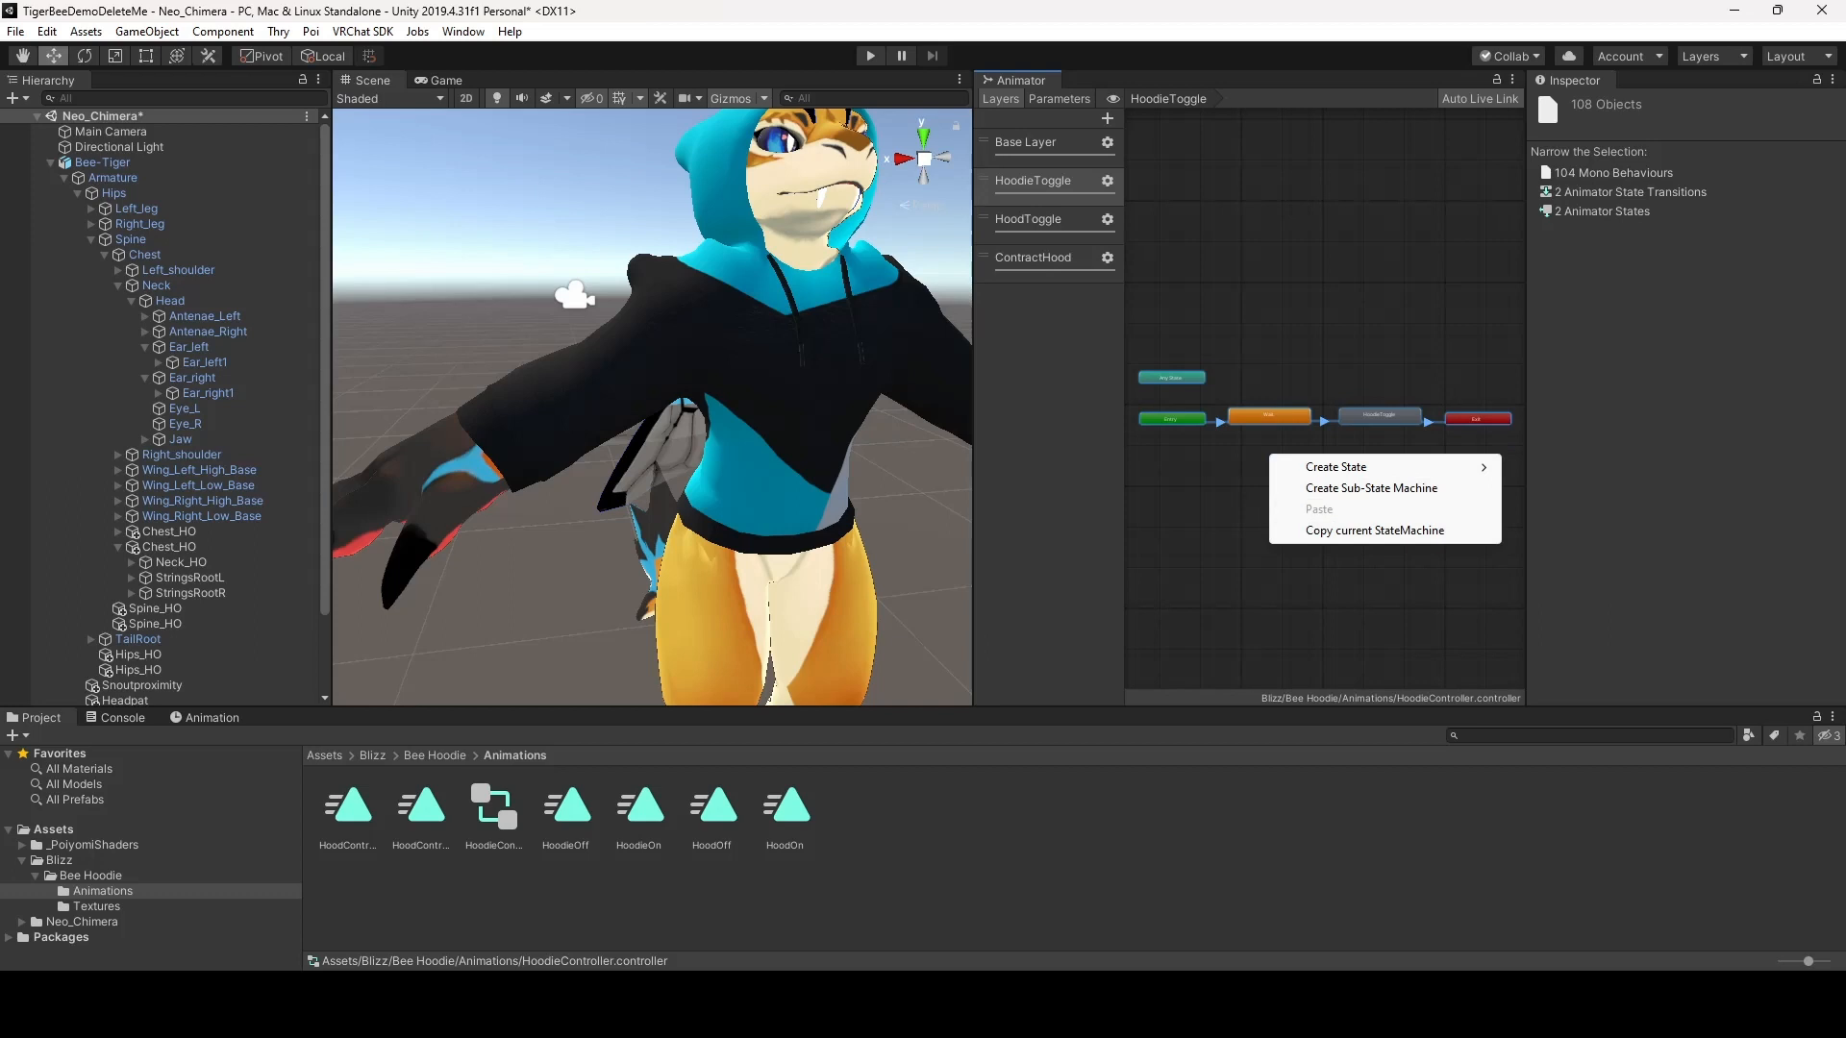
key(Escape)
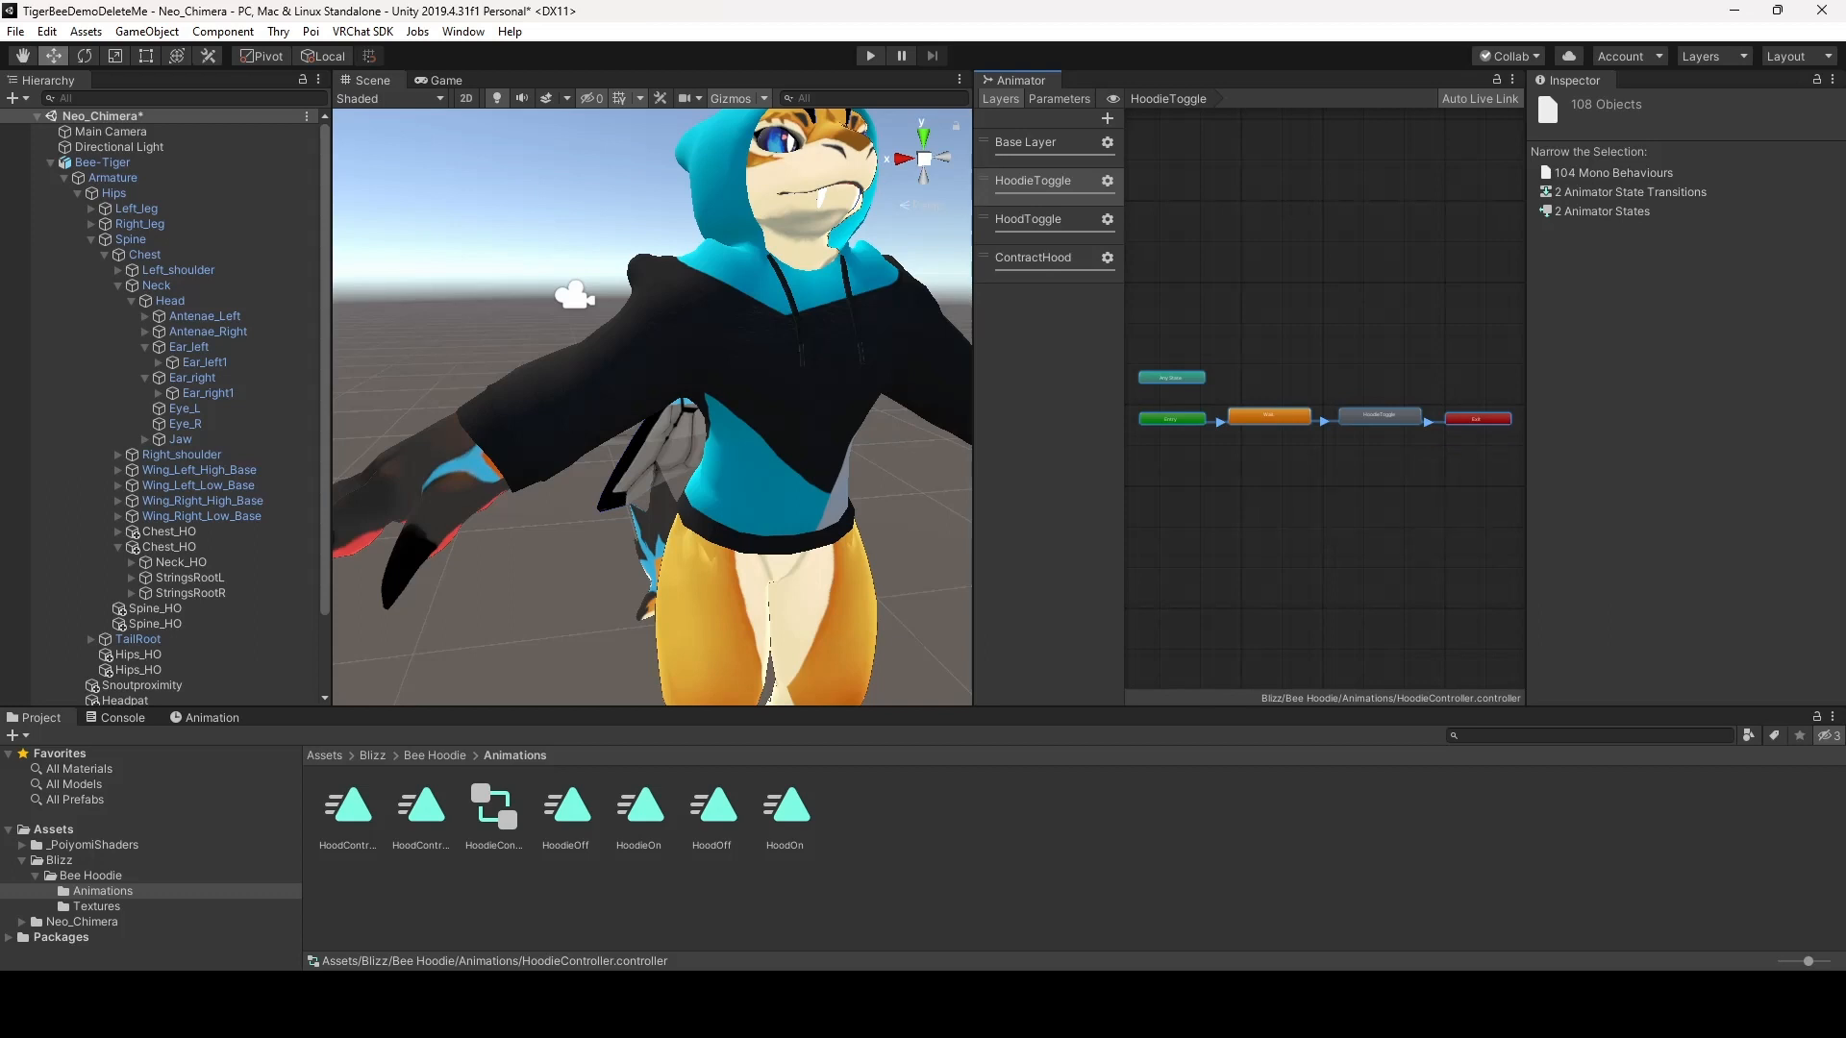
Add a layer named Hoodie to Bee-Tiger's BeeEffects controller and raise its weight to the maximum
click(102, 162)
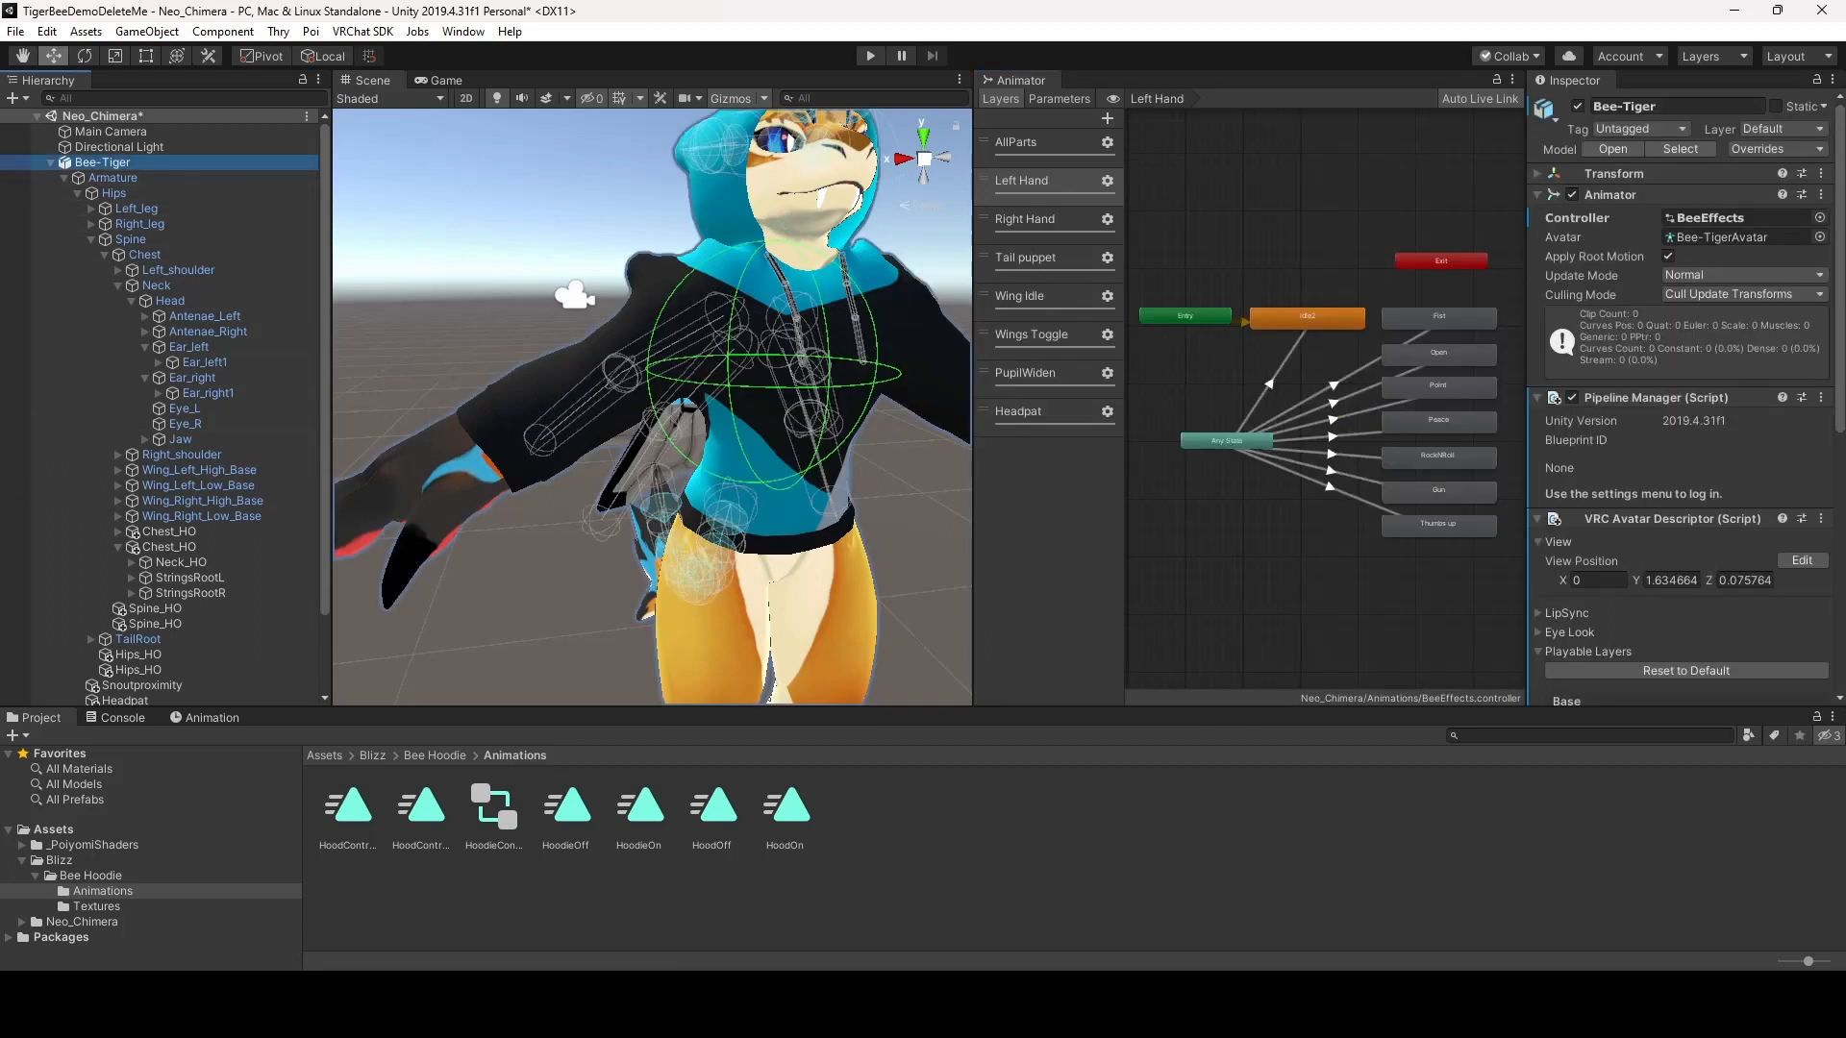
click(1108, 118)
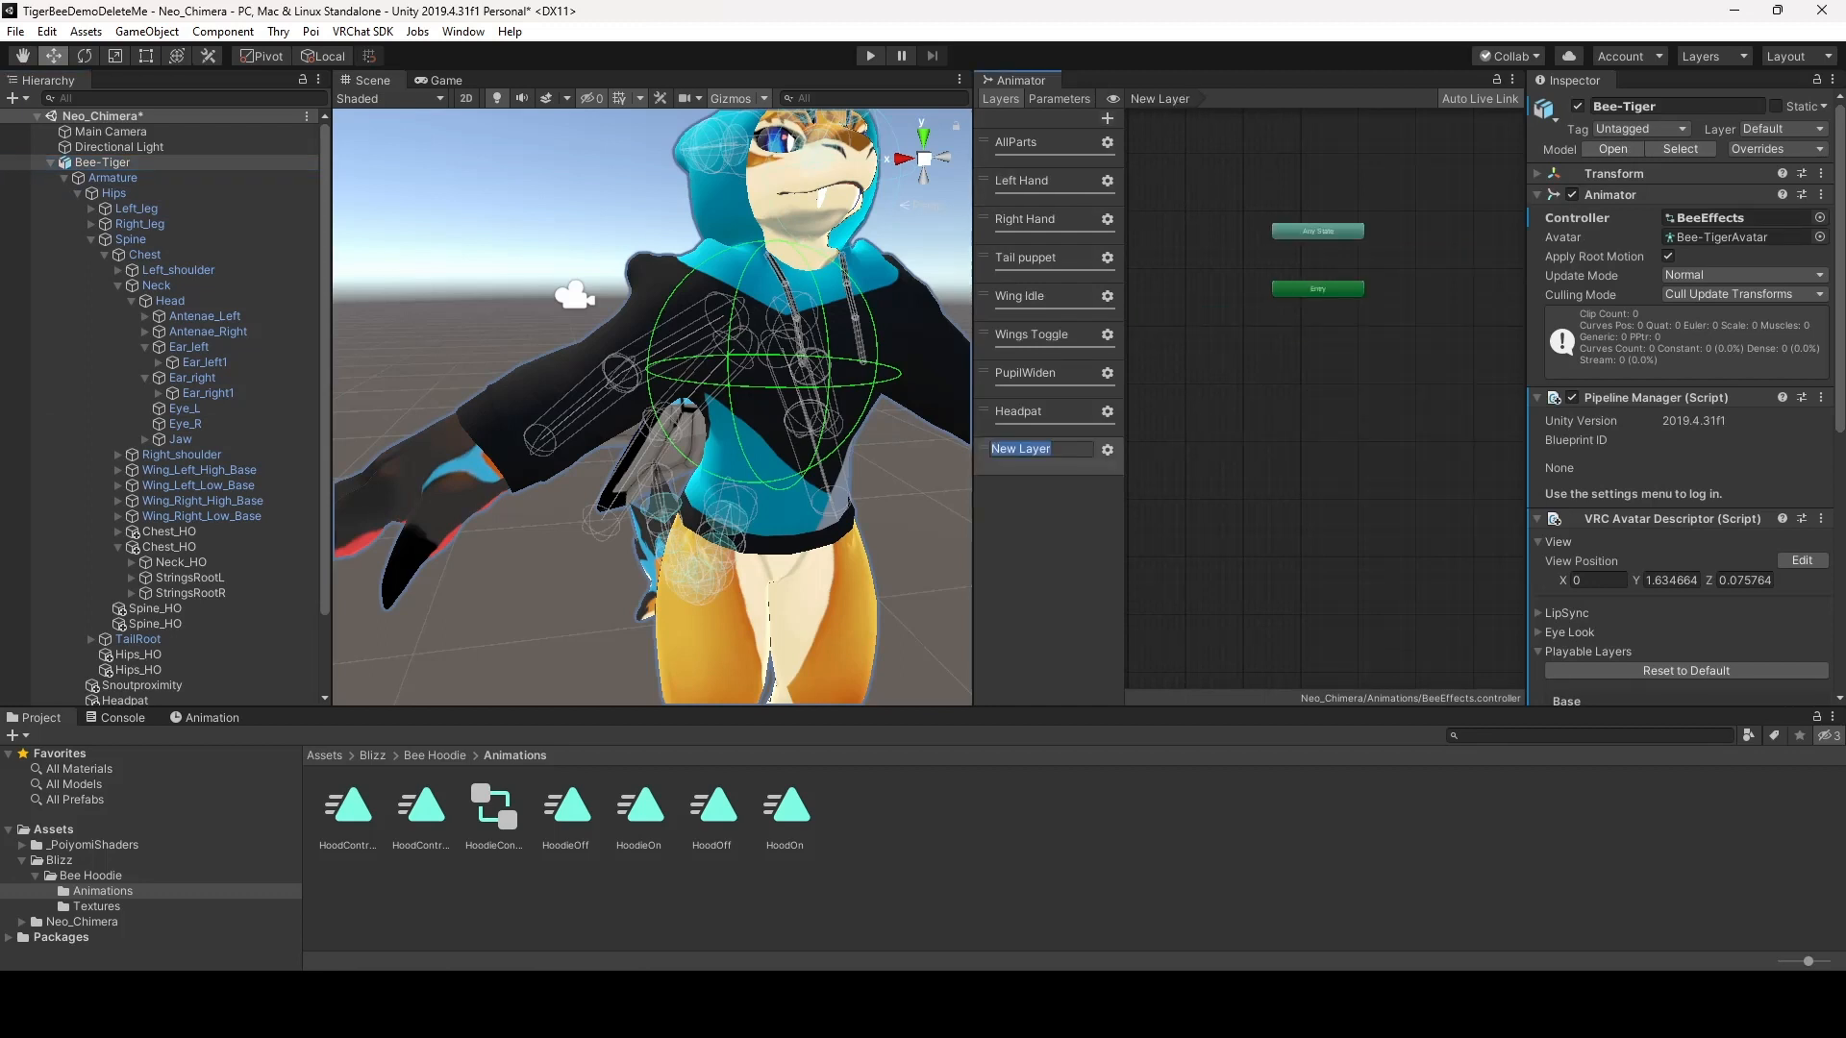
text(Hoodie)
key(Return)
click(1108, 450)
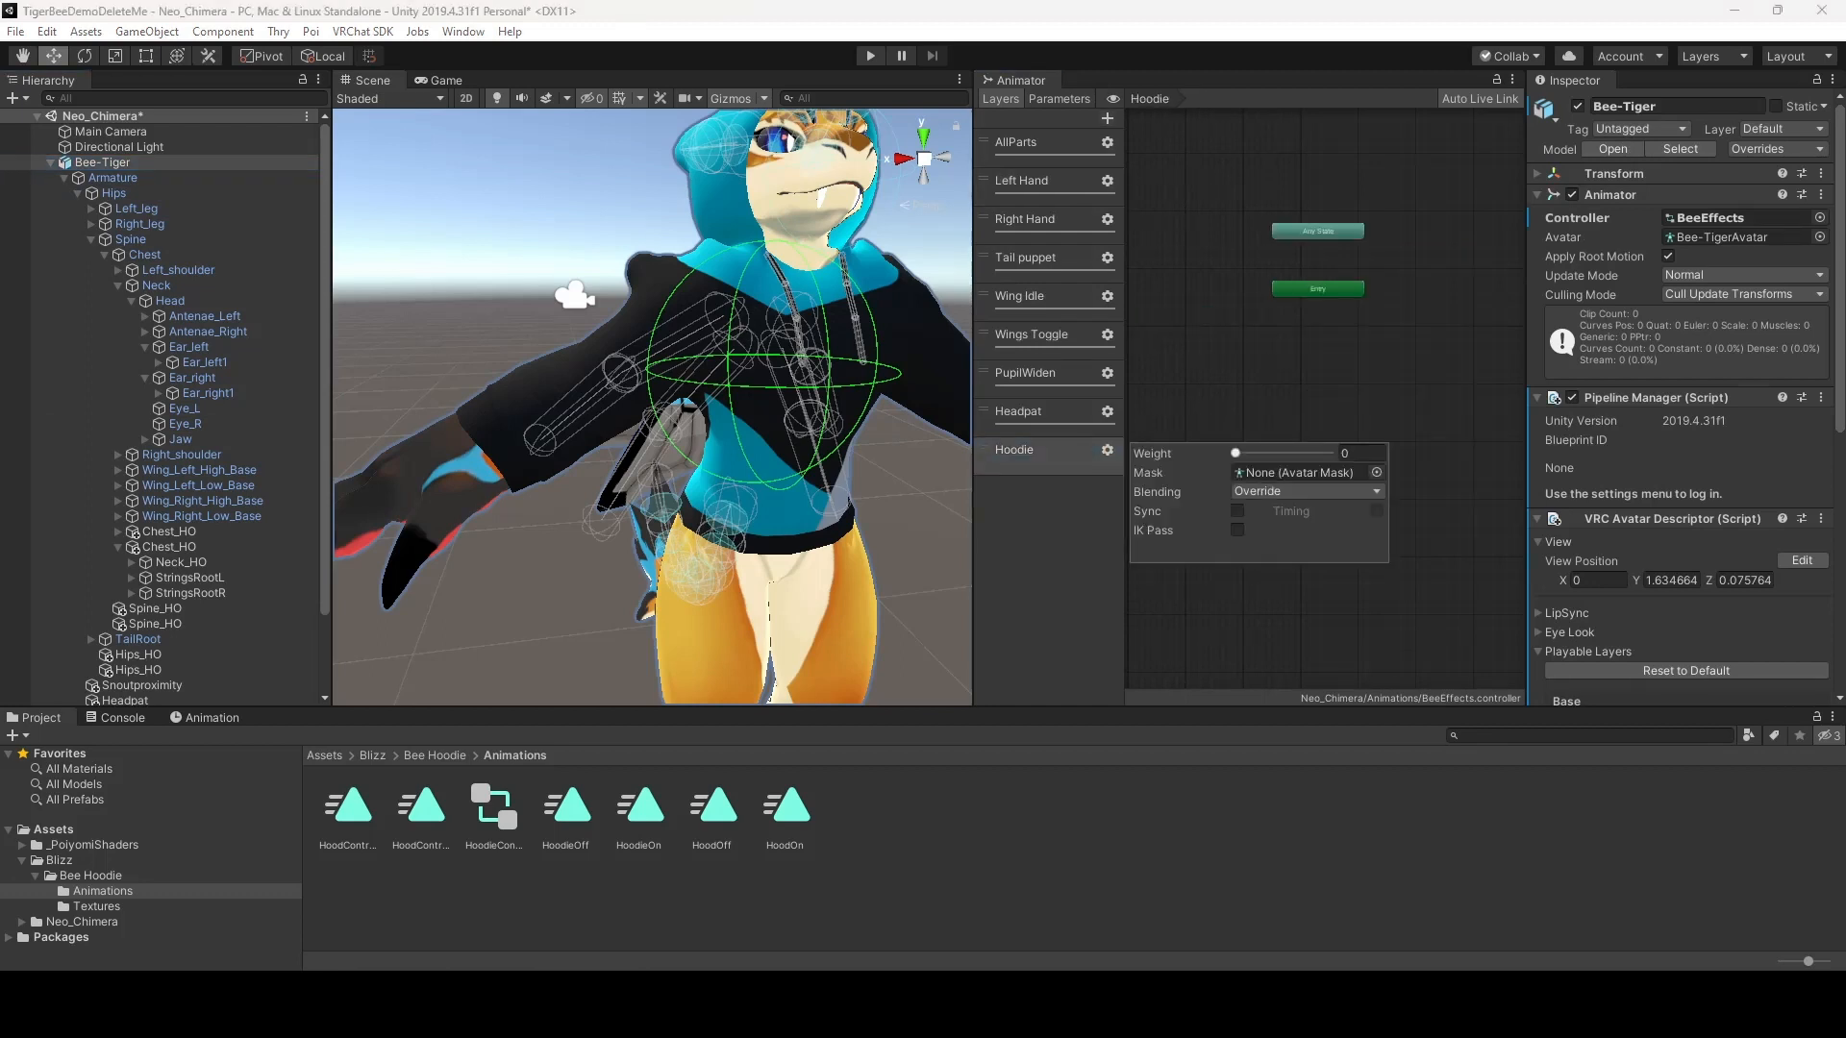
drag(1237, 453, 1333, 453)
click(1336, 386)
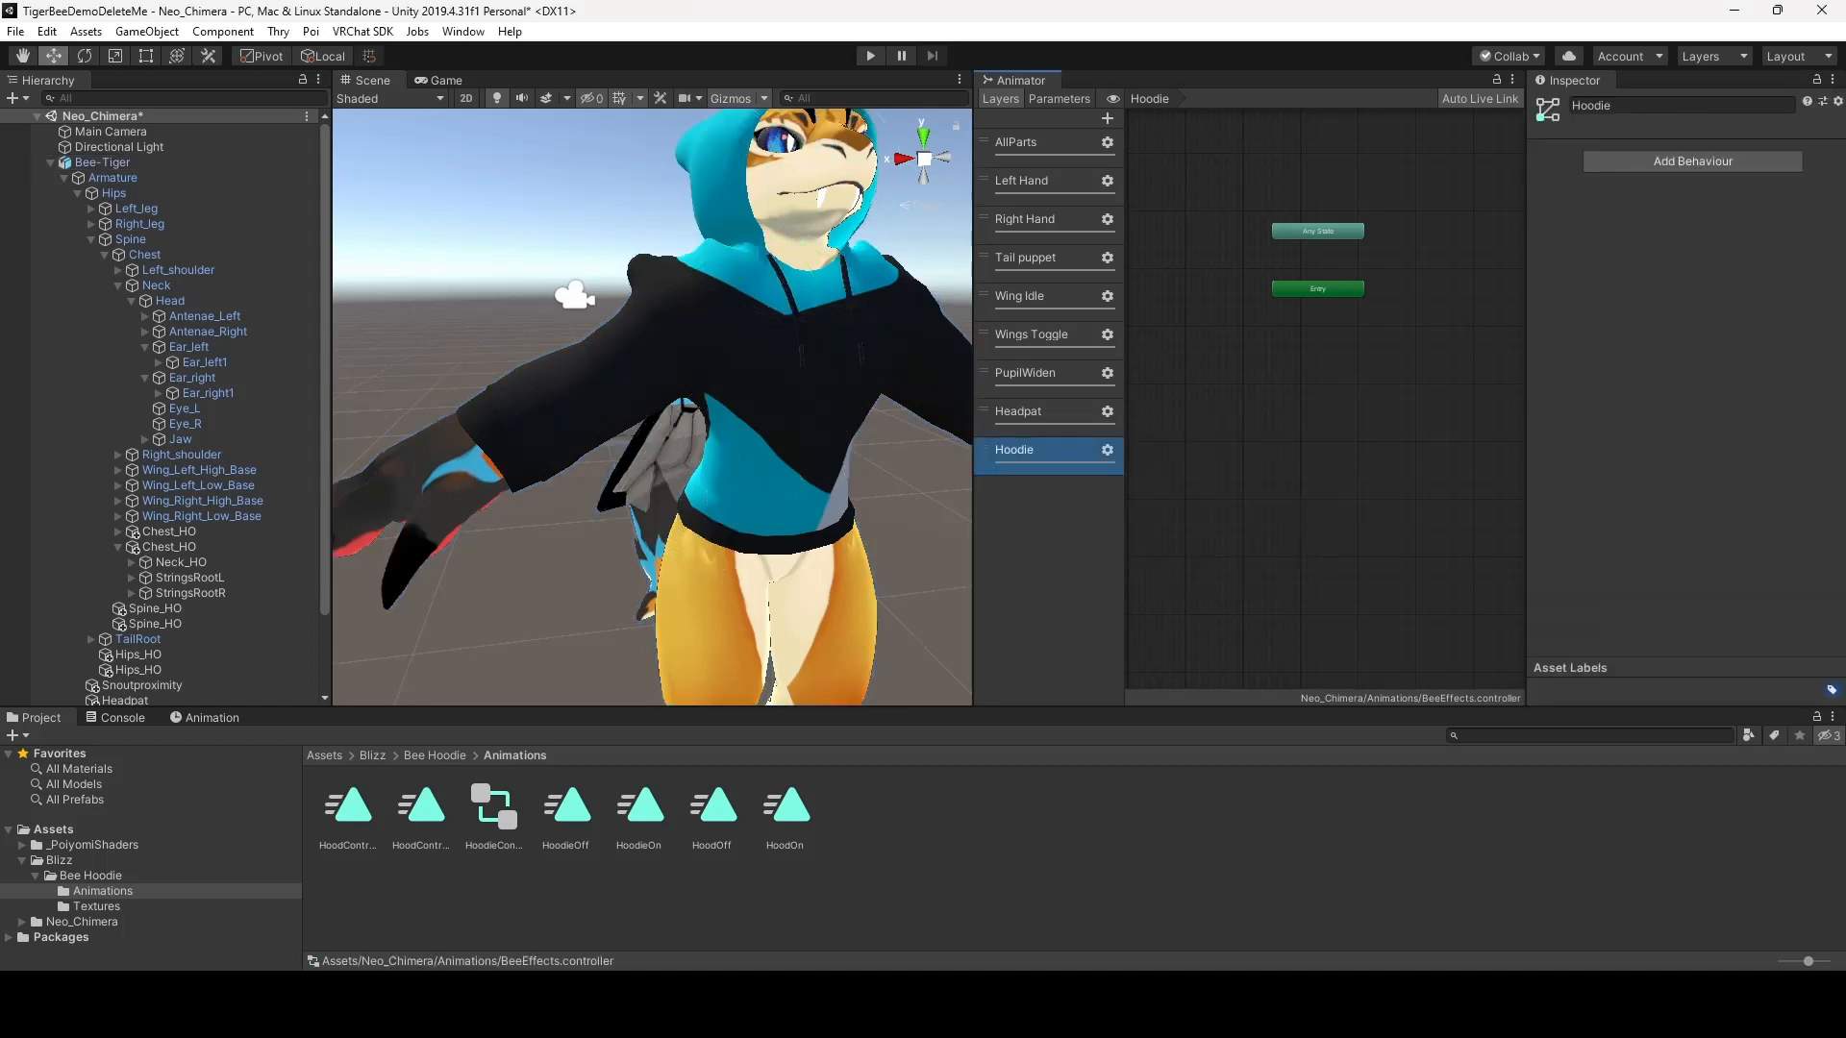
Paste the copied hoodie states into the Hoodie layer and place them in line between Entry and Exit
middle_drag(1336, 386, 1270, 408)
right_click(1325, 382)
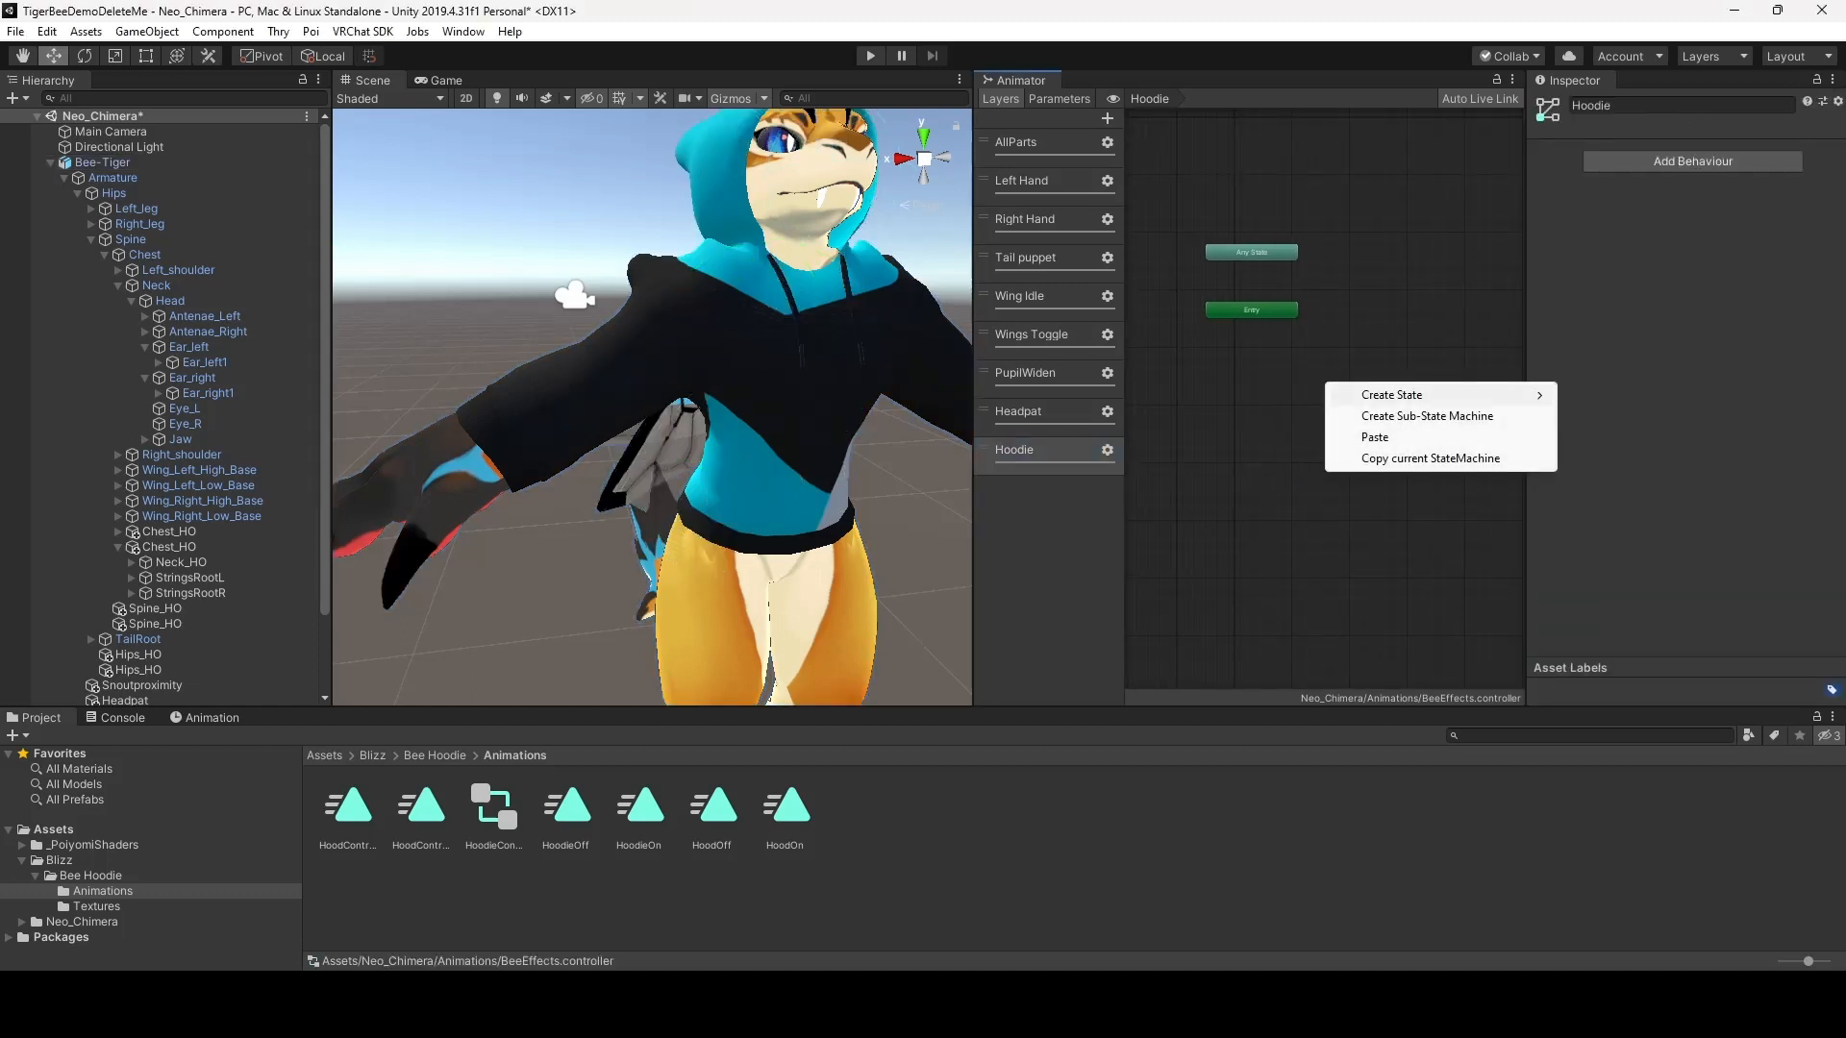
click(1347, 437)
scroll(1331, 415, down, 3)
drag(1251, 368, 1458, 342)
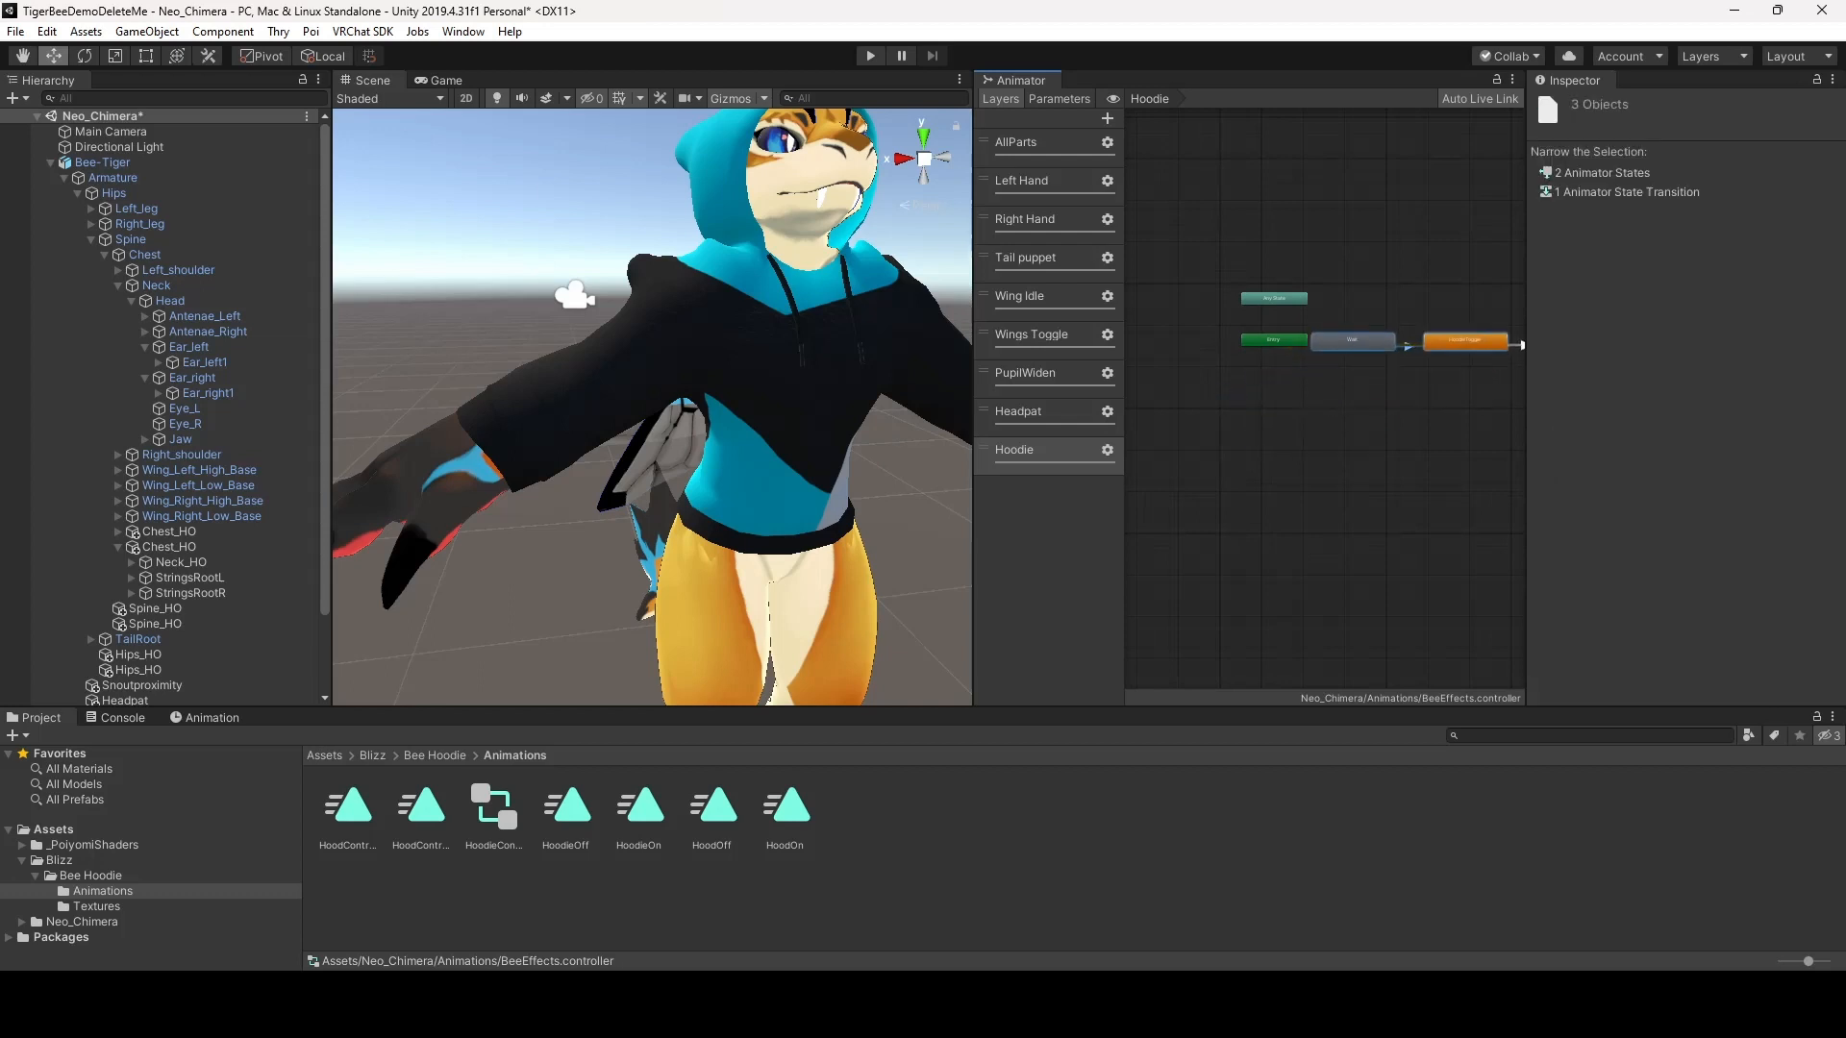
middle_drag(1458, 350, 1322, 342)
drag(1214, 334, 1230, 336)
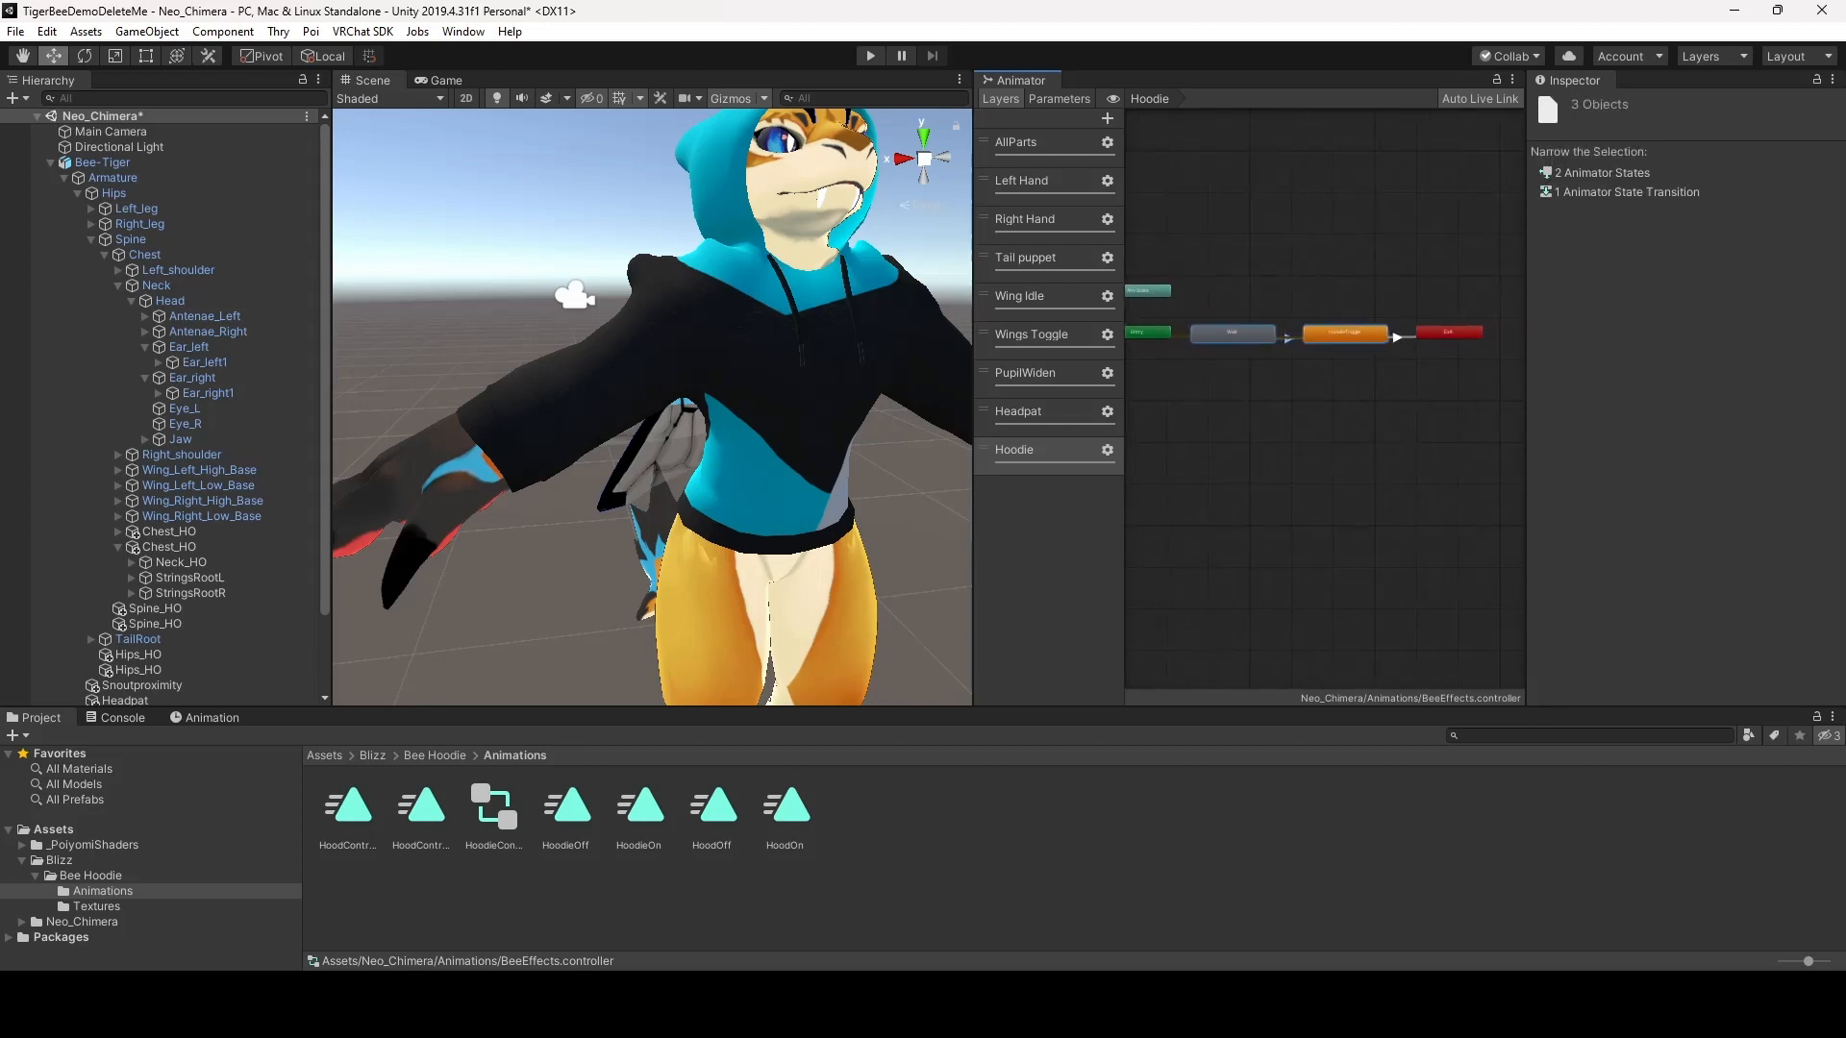
Make Wait the Hoodie layer's default state and check the conditions on the Wait to HoodieToggle and HoodieToggle to Exit transitions
right_click(1230, 337)
click(1329, 370)
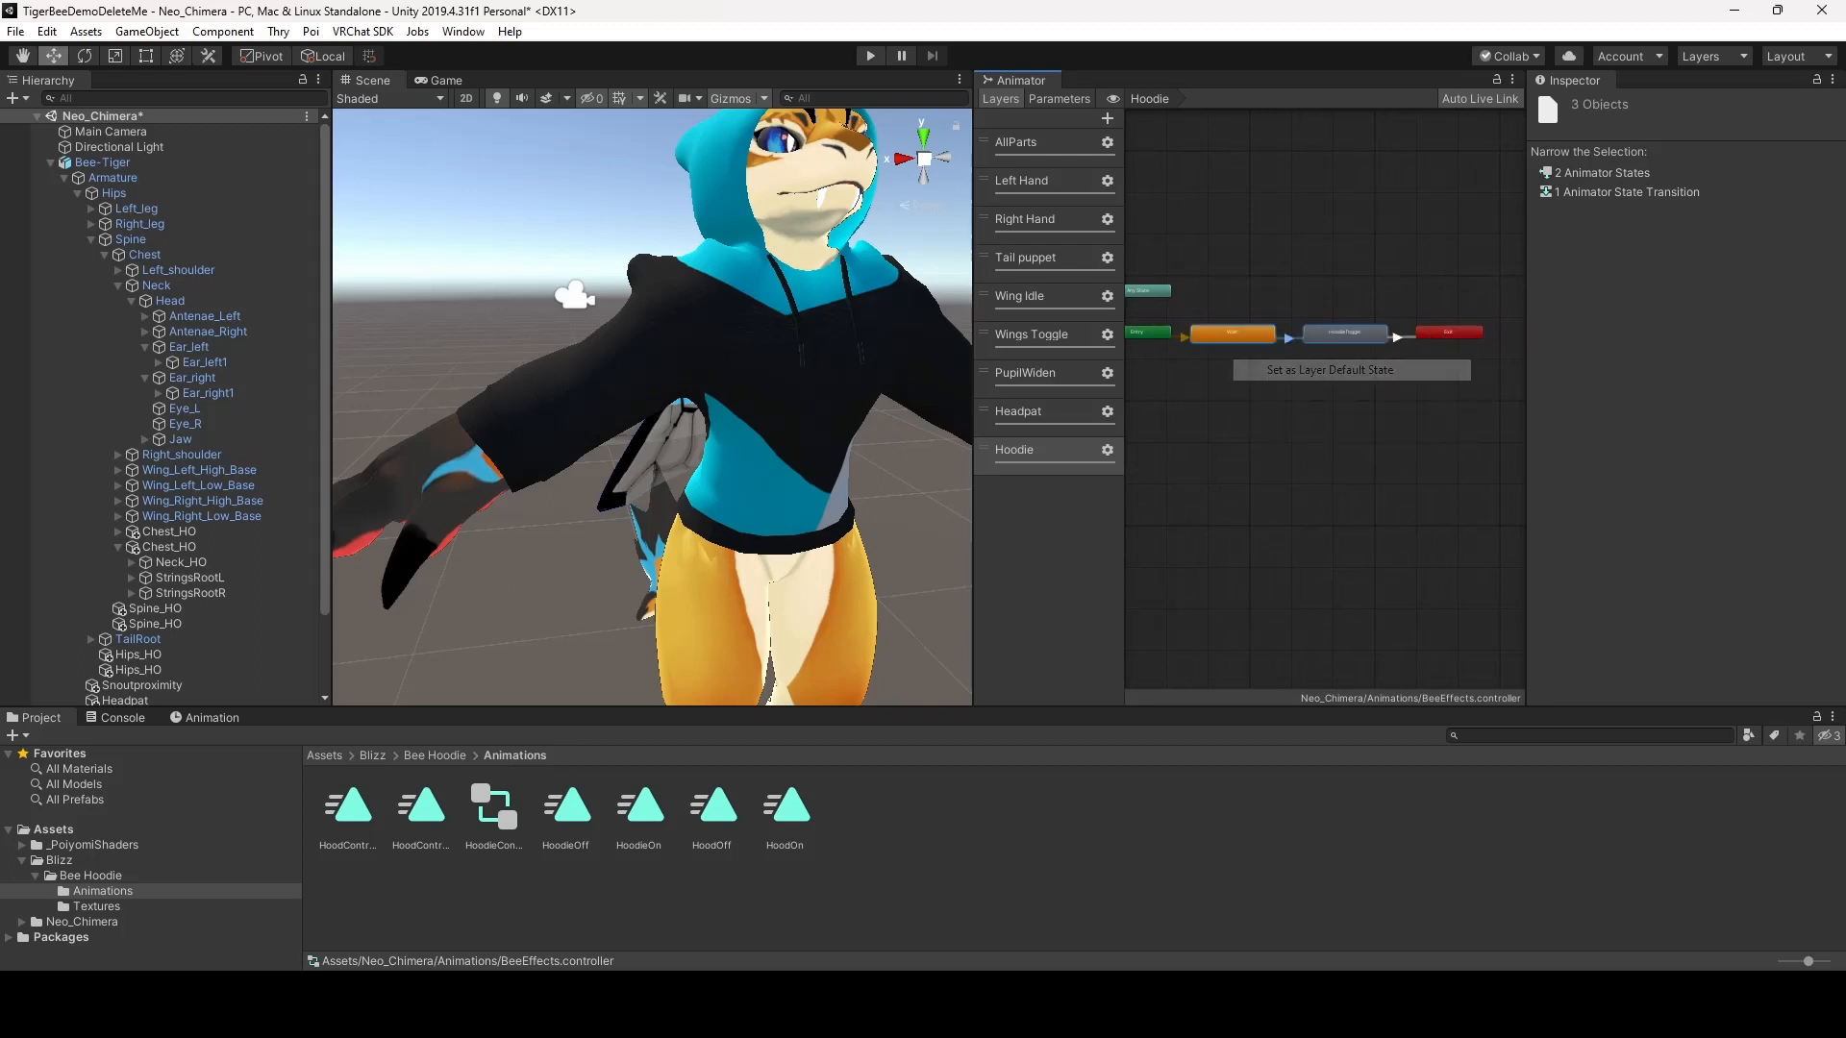
click(1331, 396)
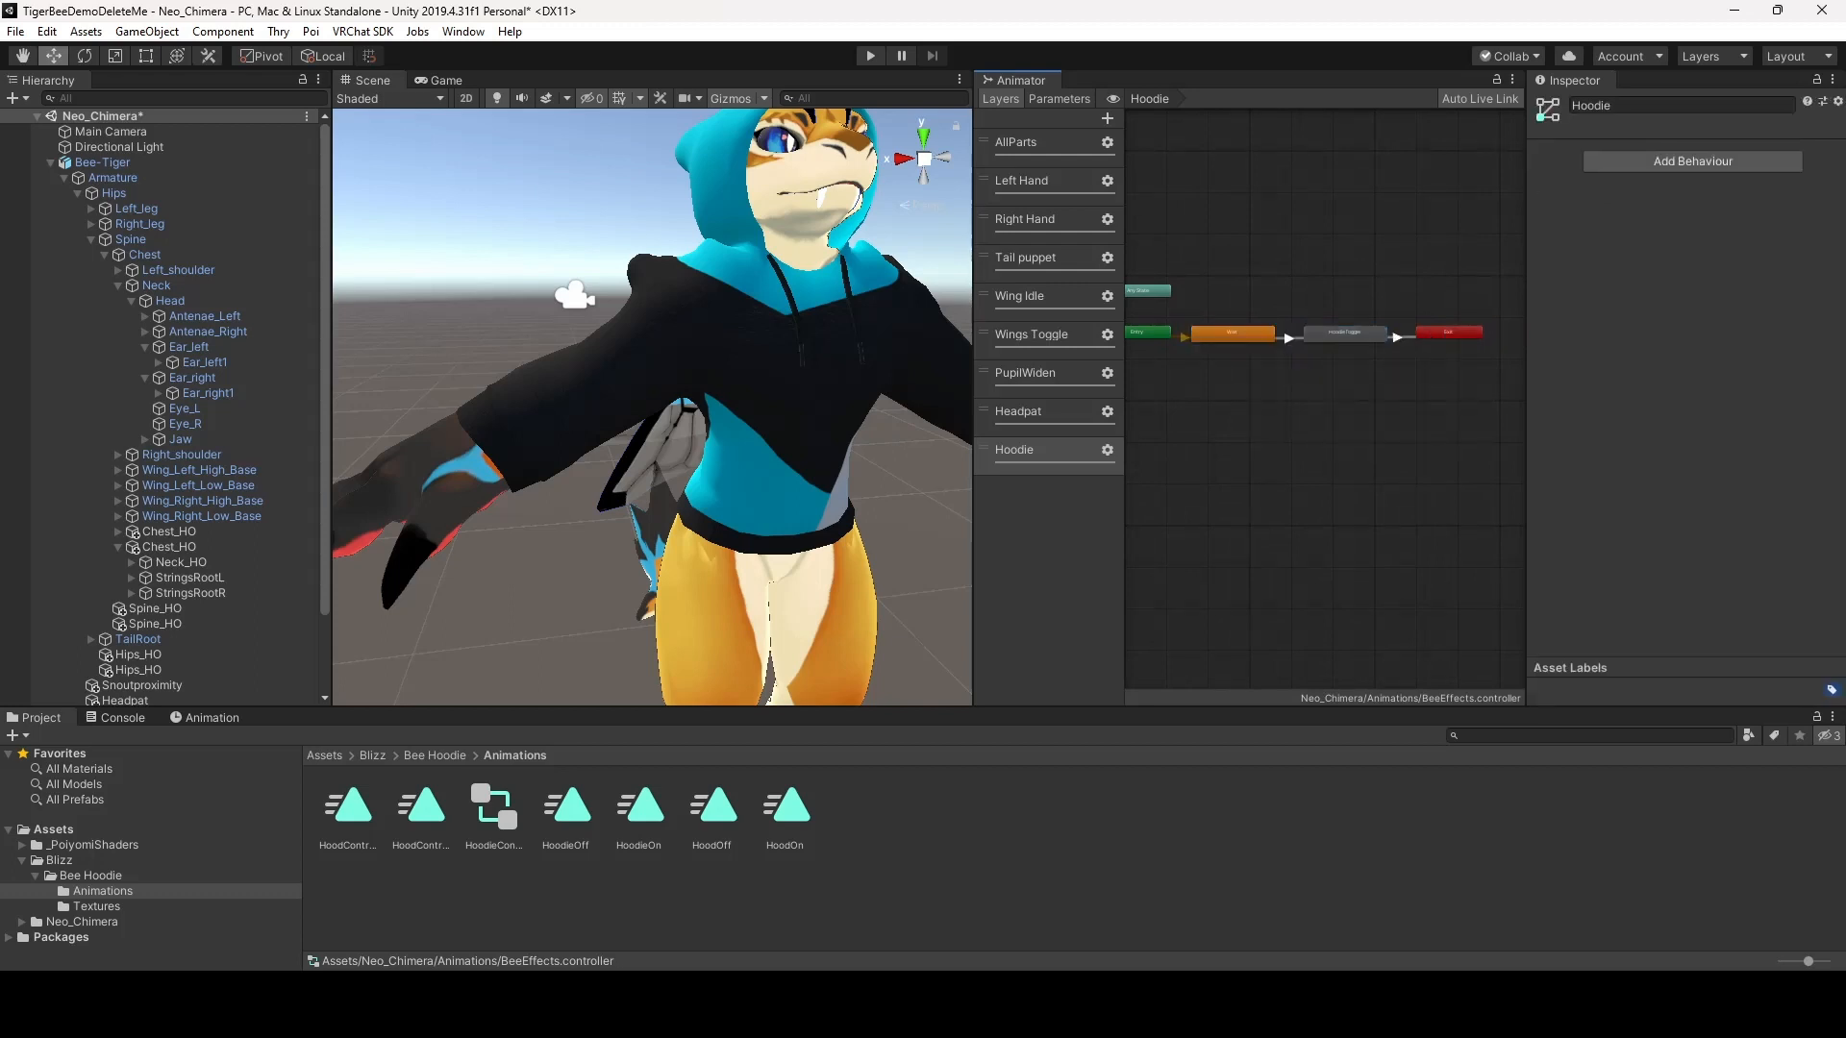
click(1289, 337)
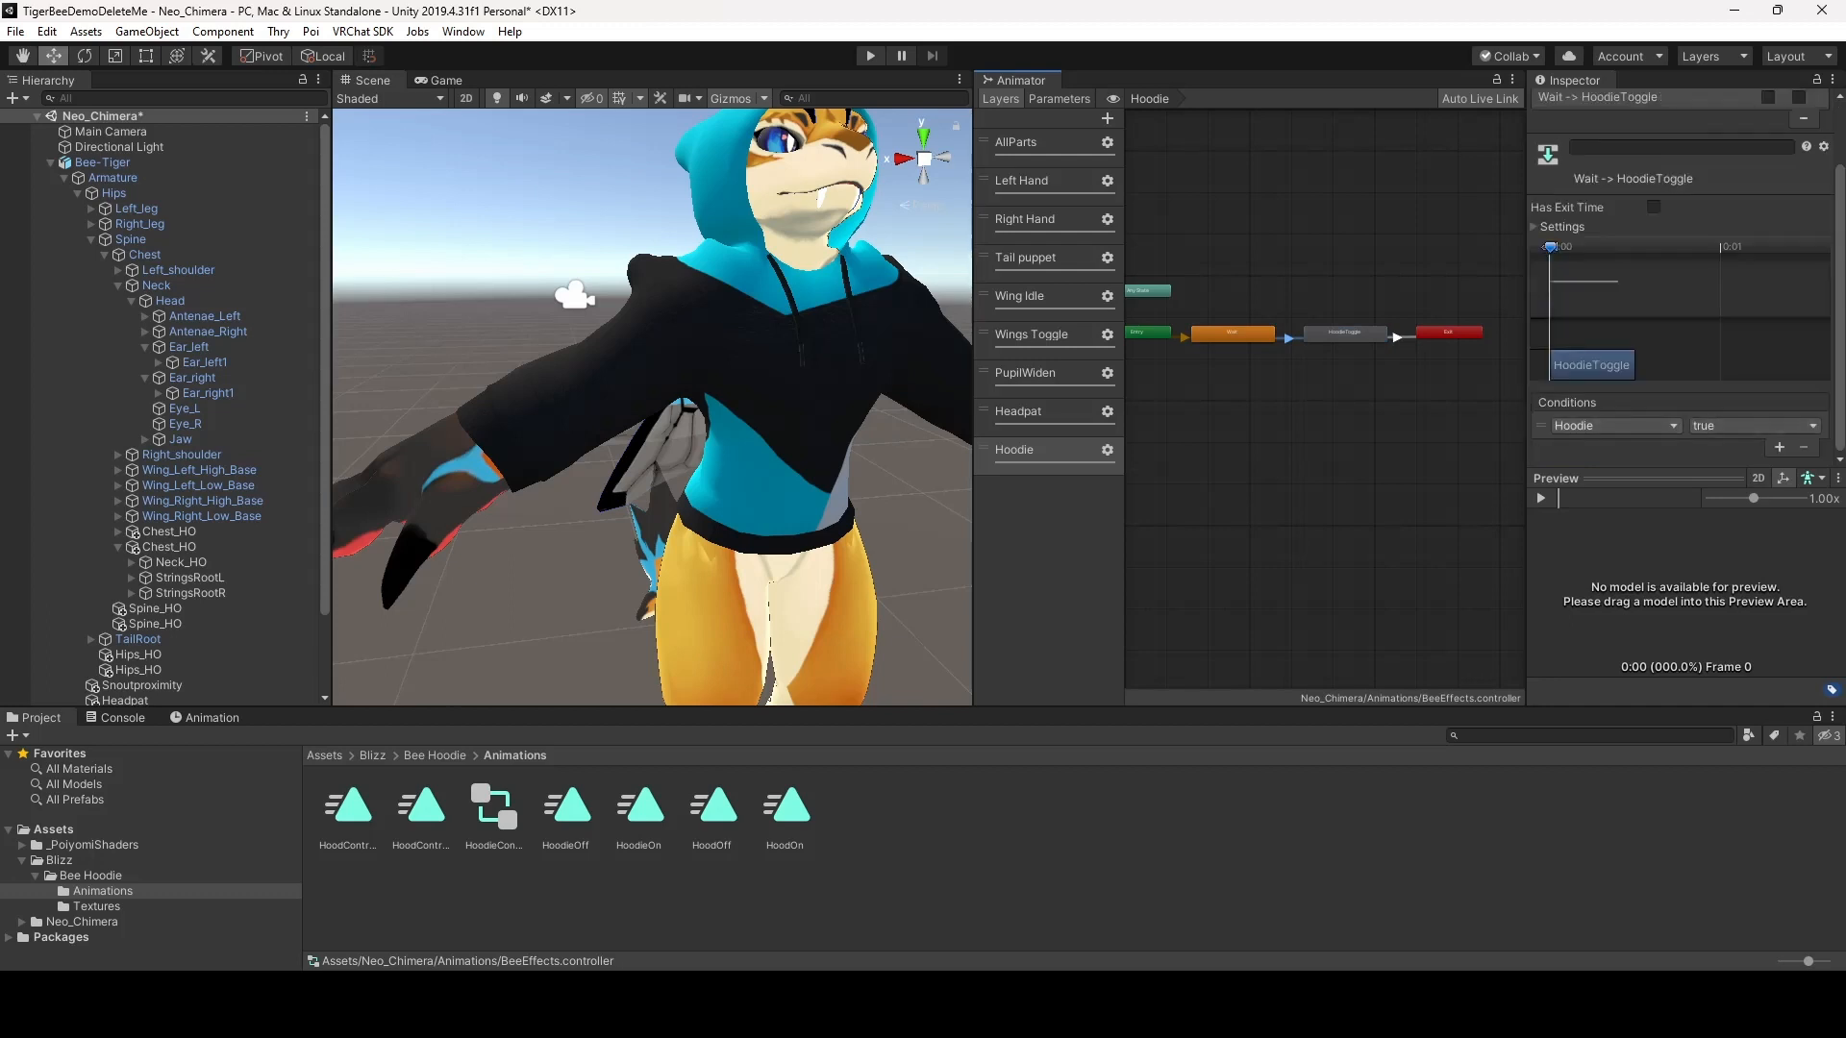
click(1398, 337)
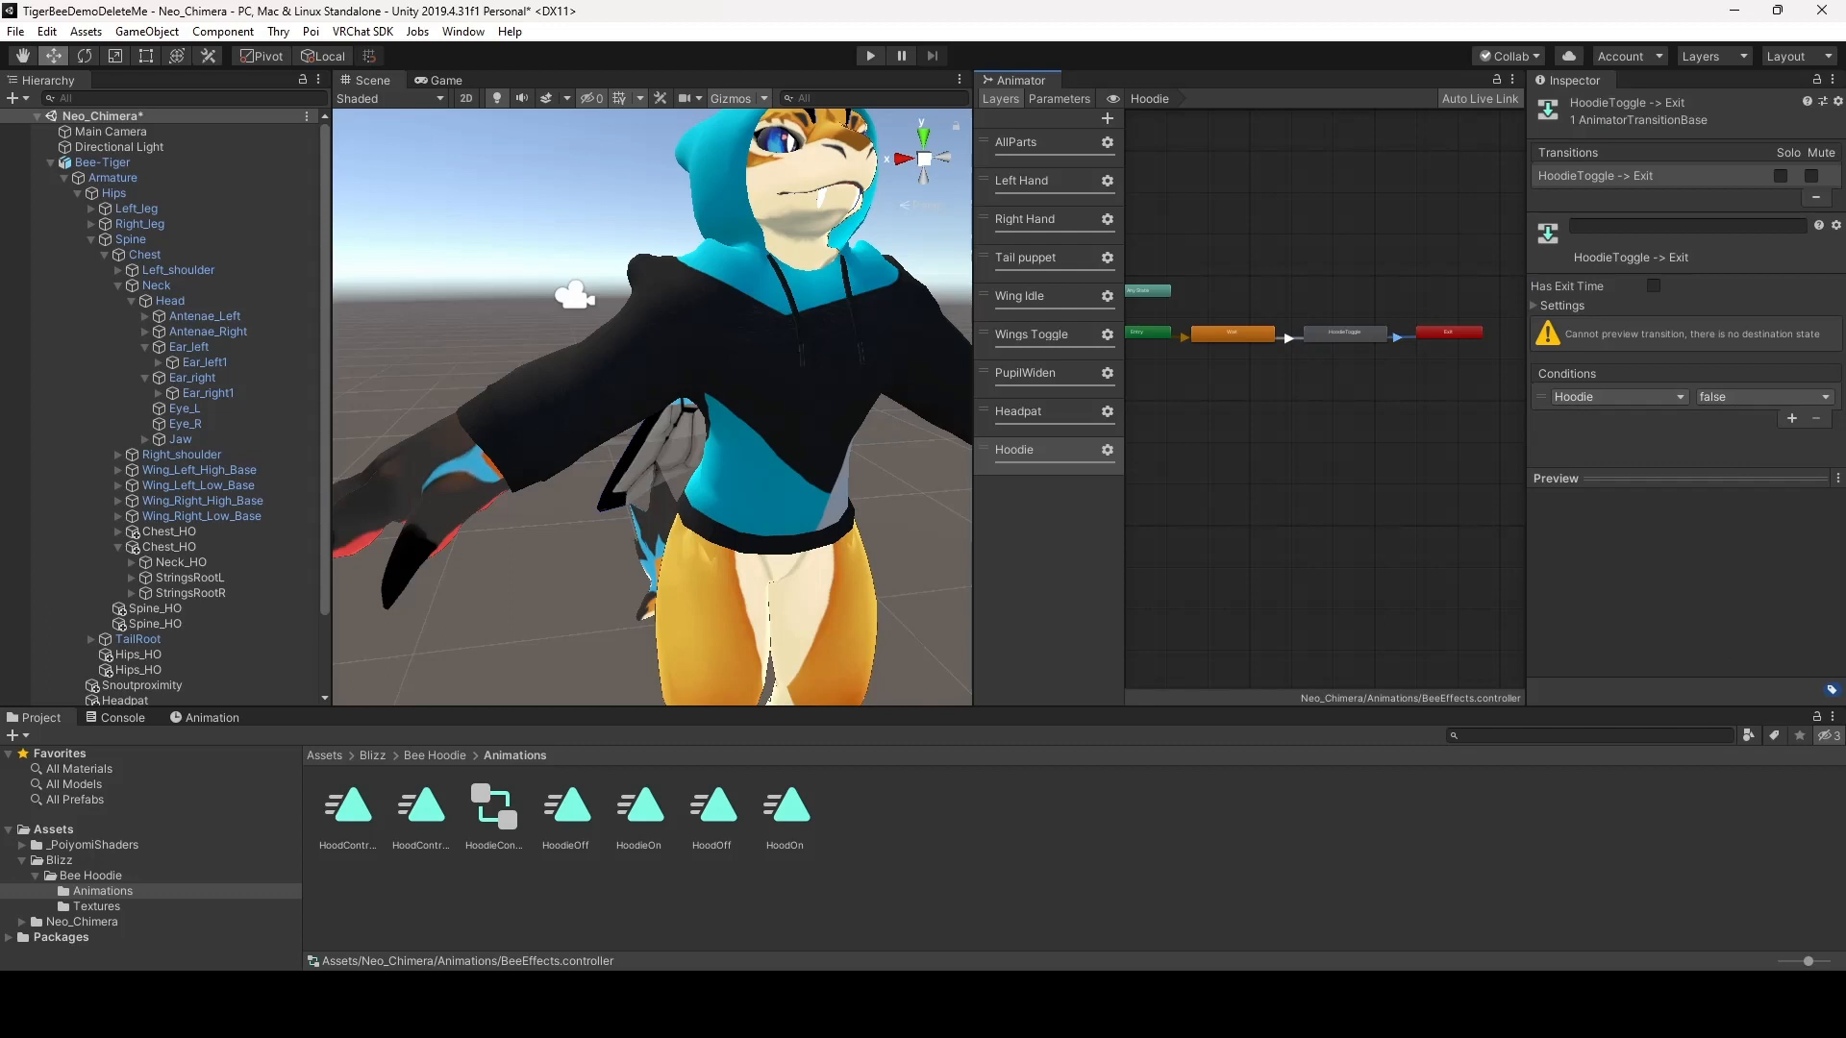
Add a layer named Hood to the BeeEffects controller and set its weight to 1
click(1058, 99)
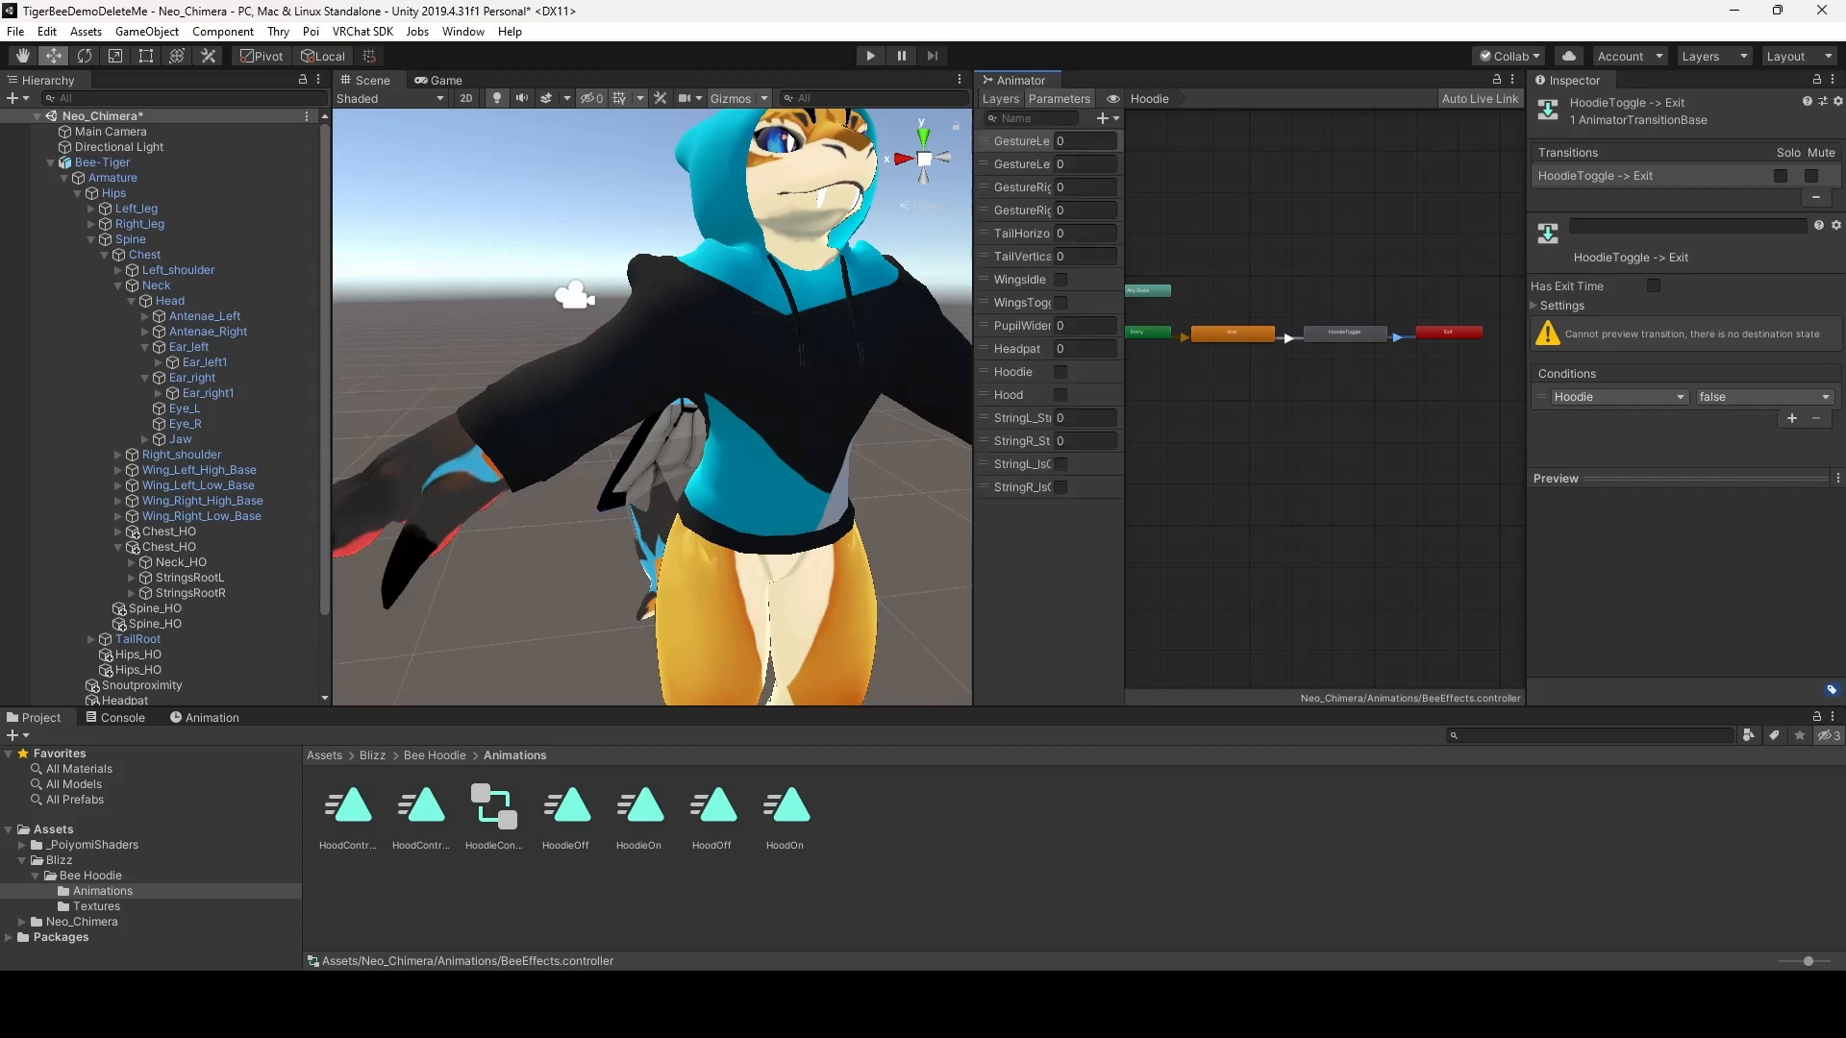
click(1000, 99)
click(1107, 117)
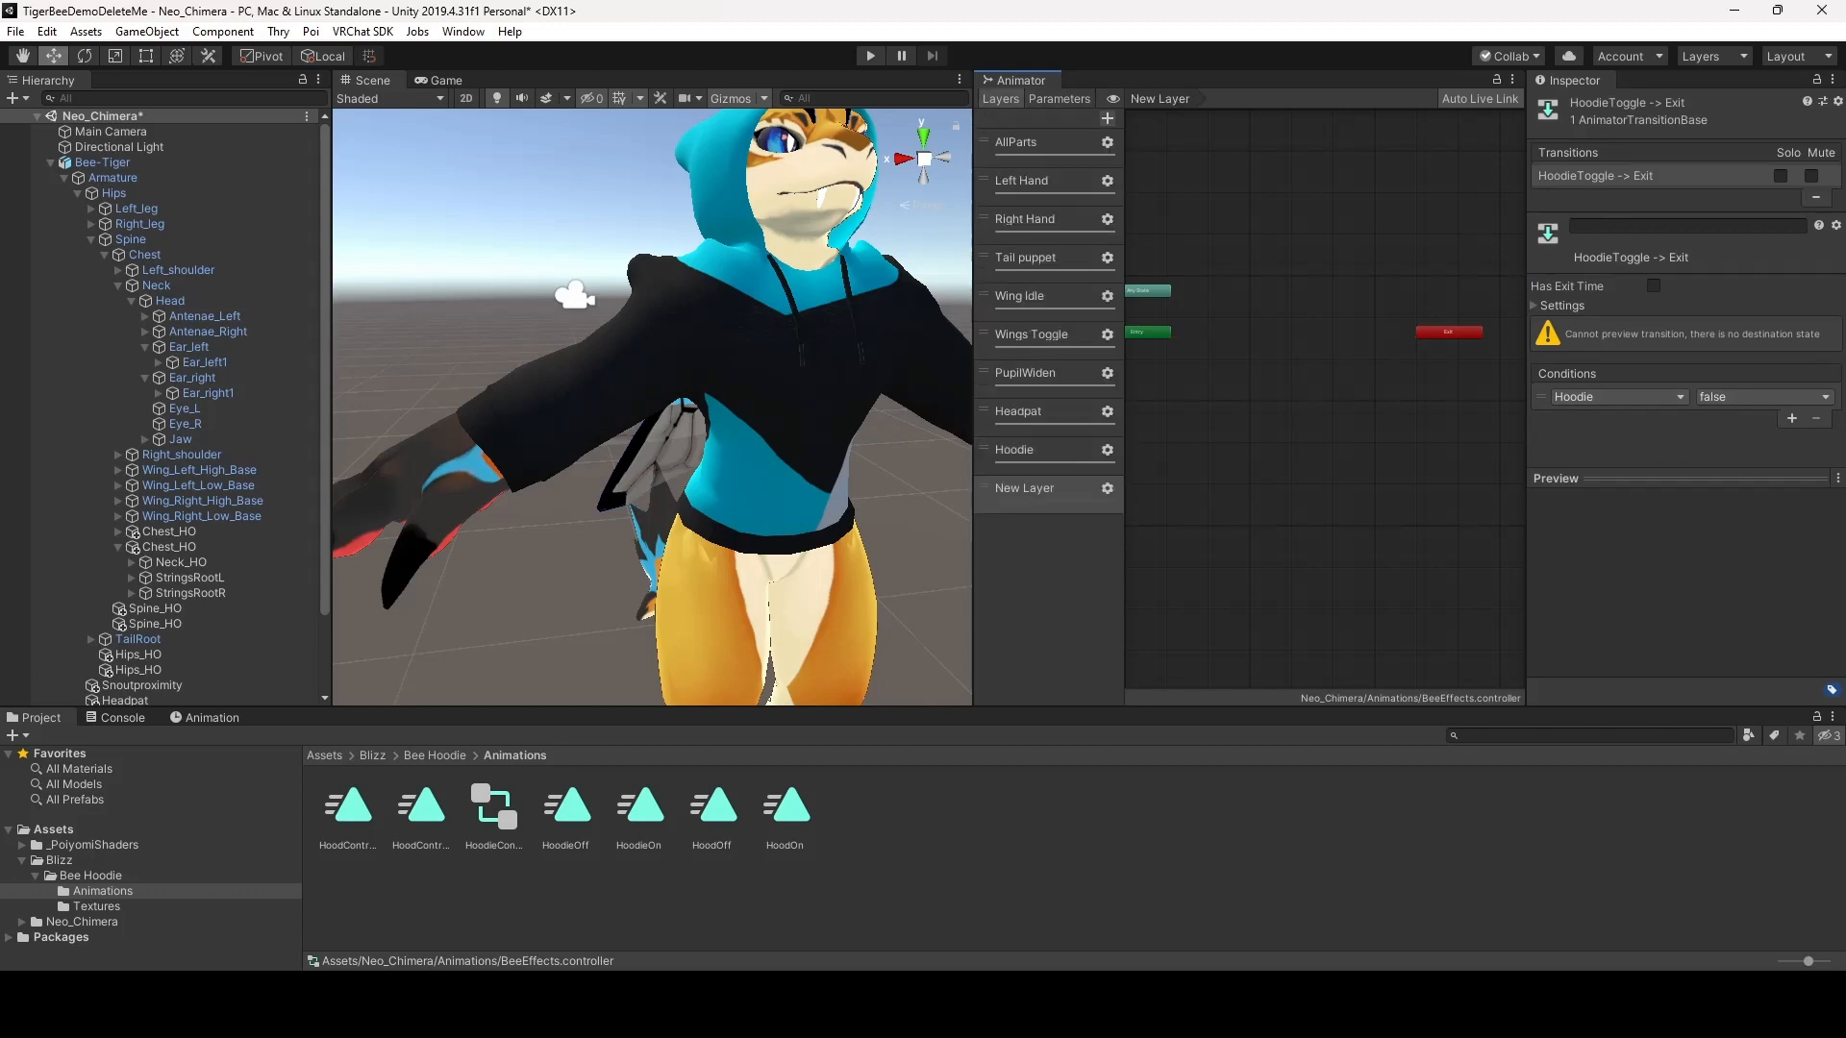
text(Hood)
key(Return)
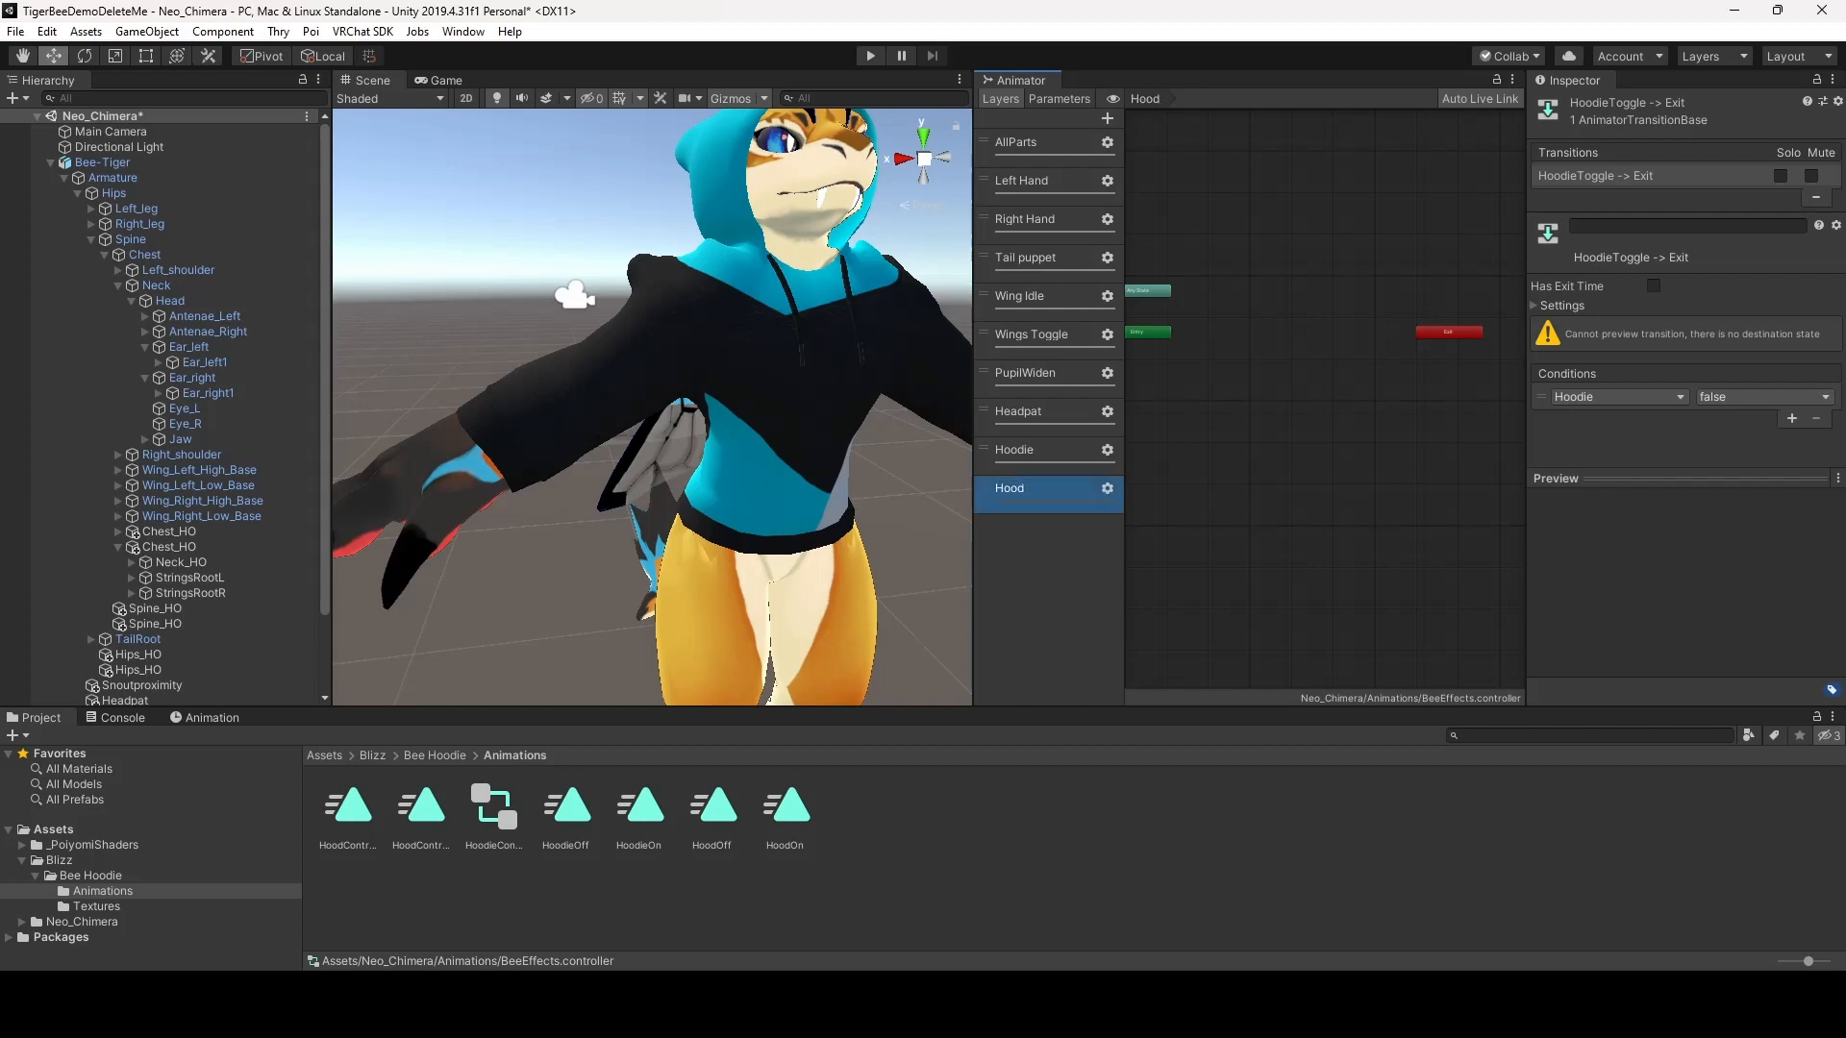
click(1107, 488)
drag(1235, 491, 1335, 491)
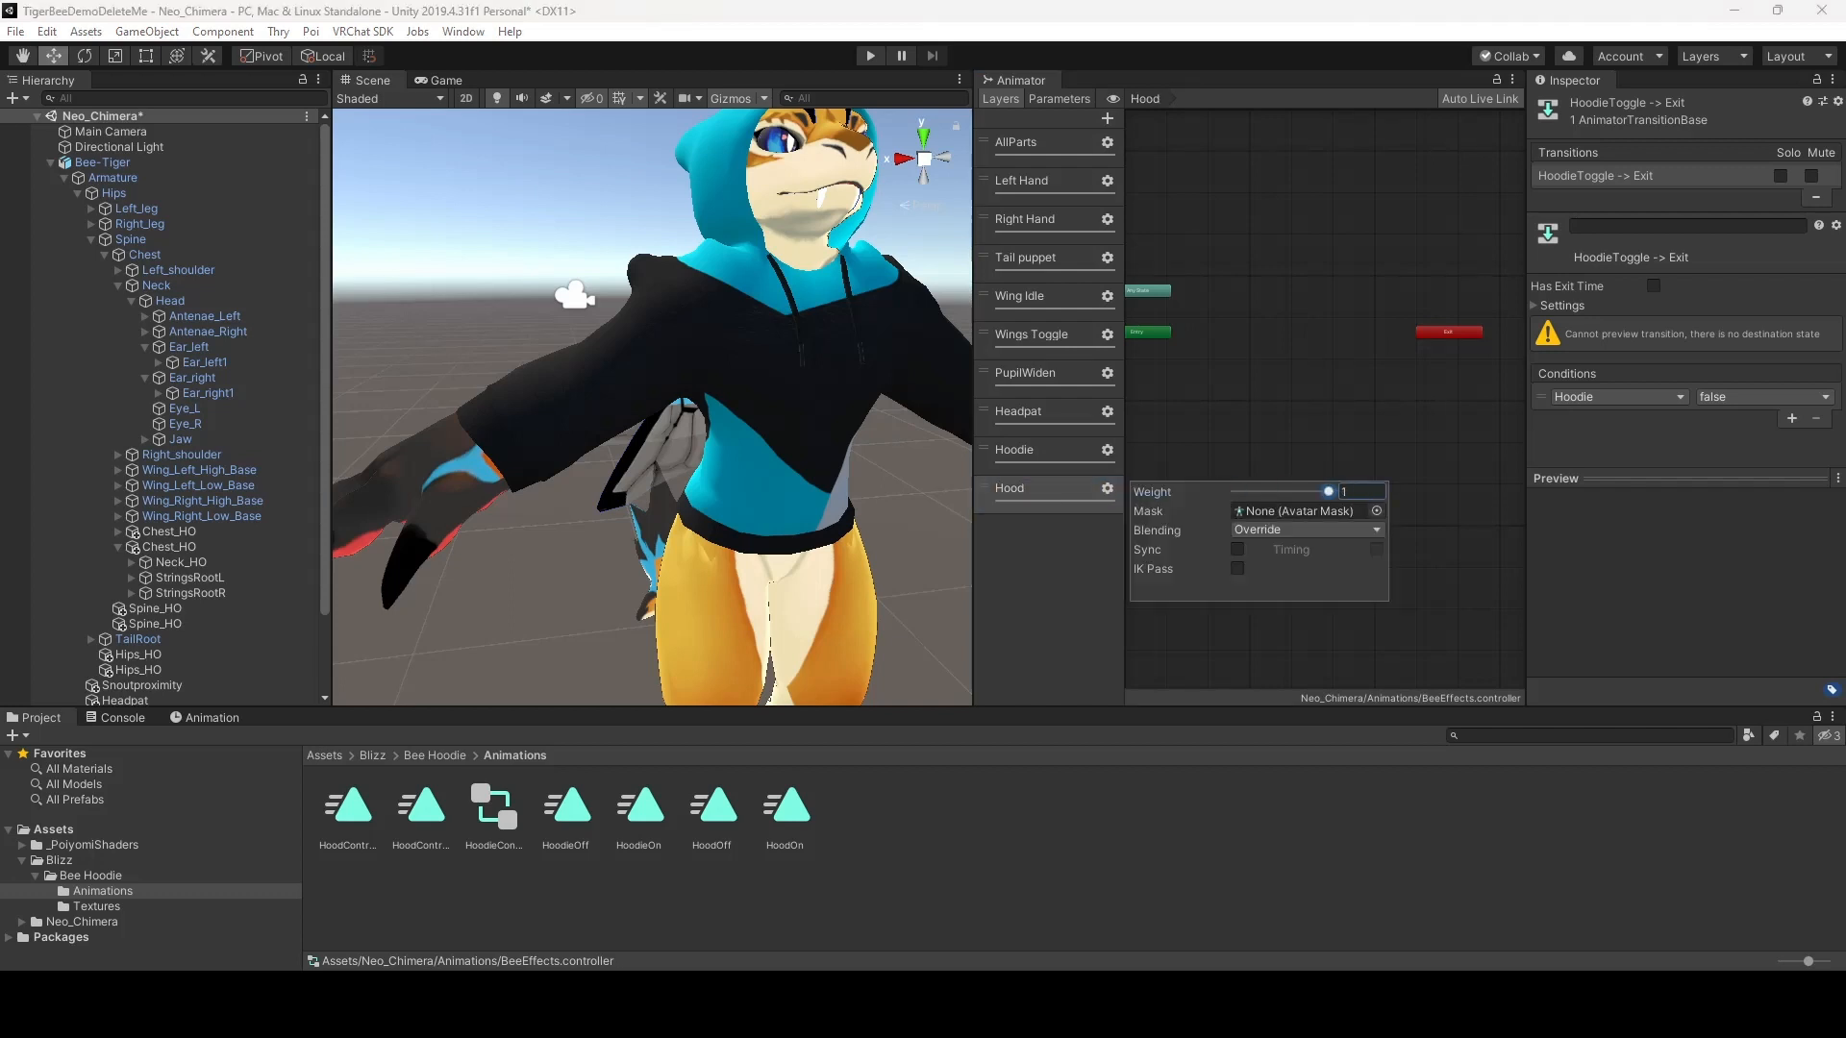
click(1298, 414)
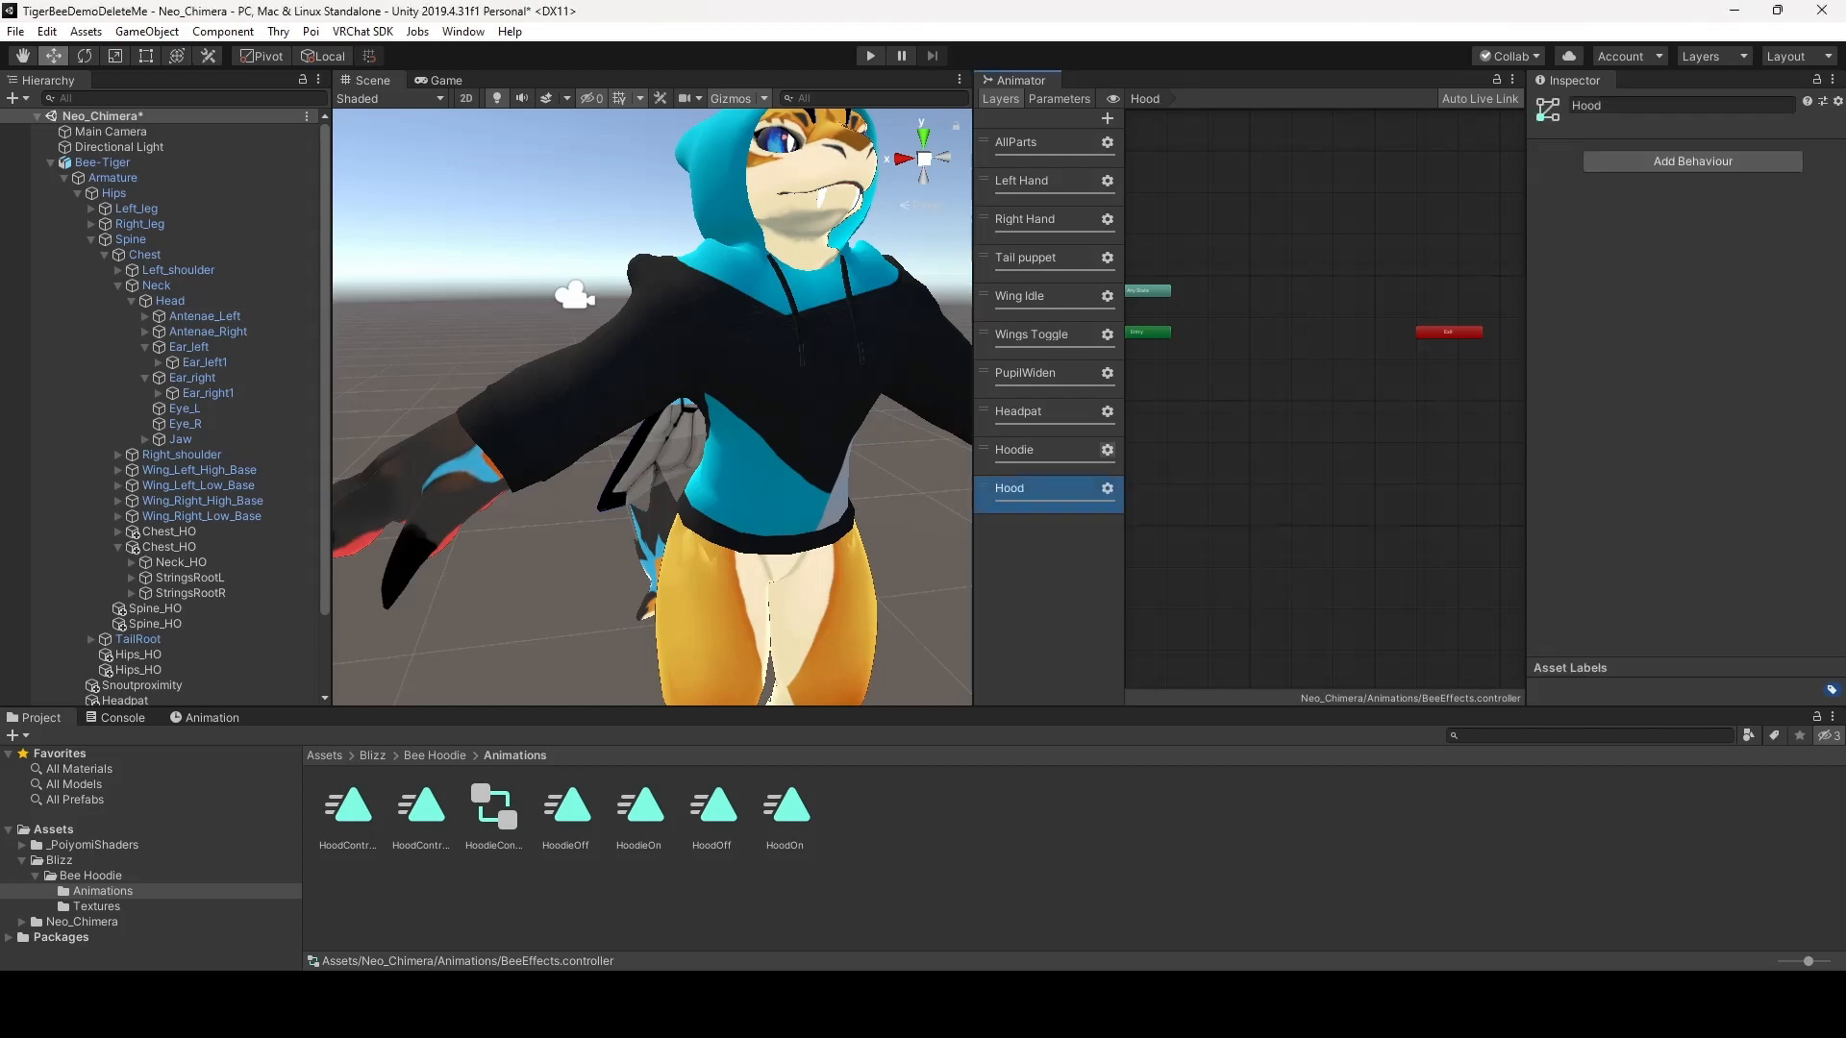
click(1107, 489)
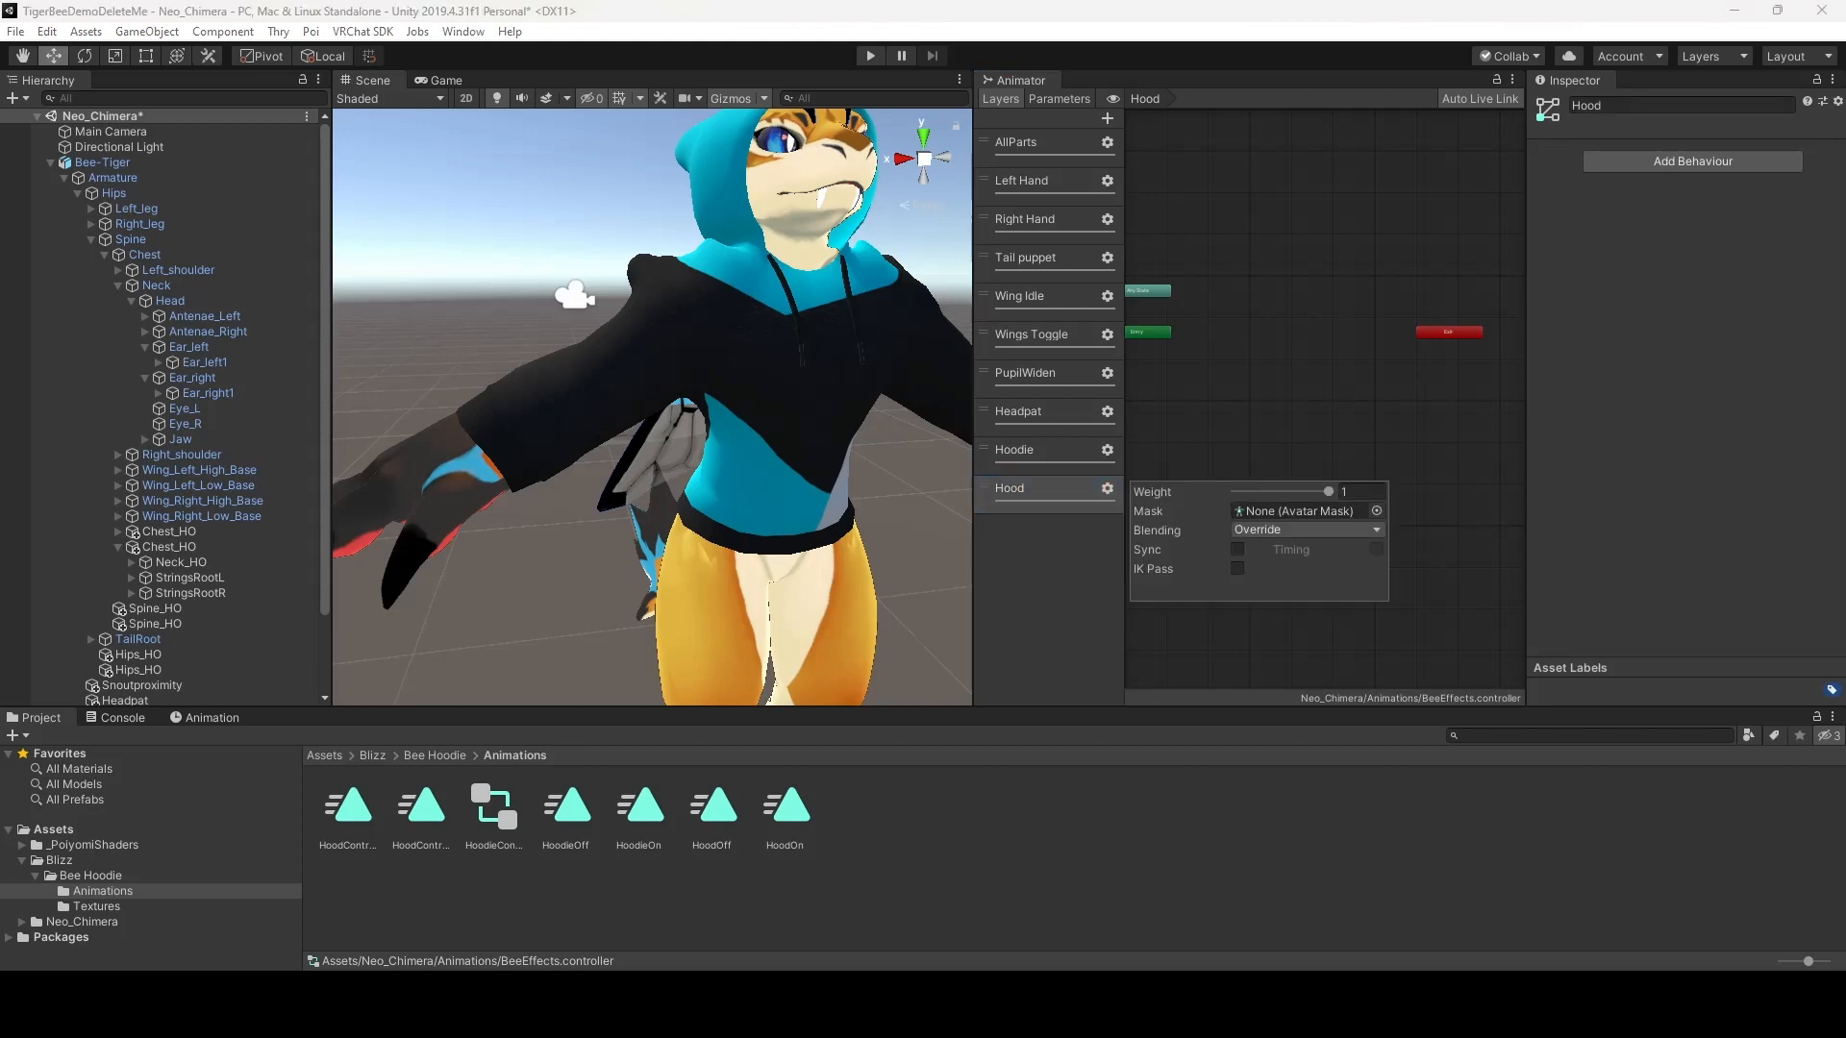
click(1259, 413)
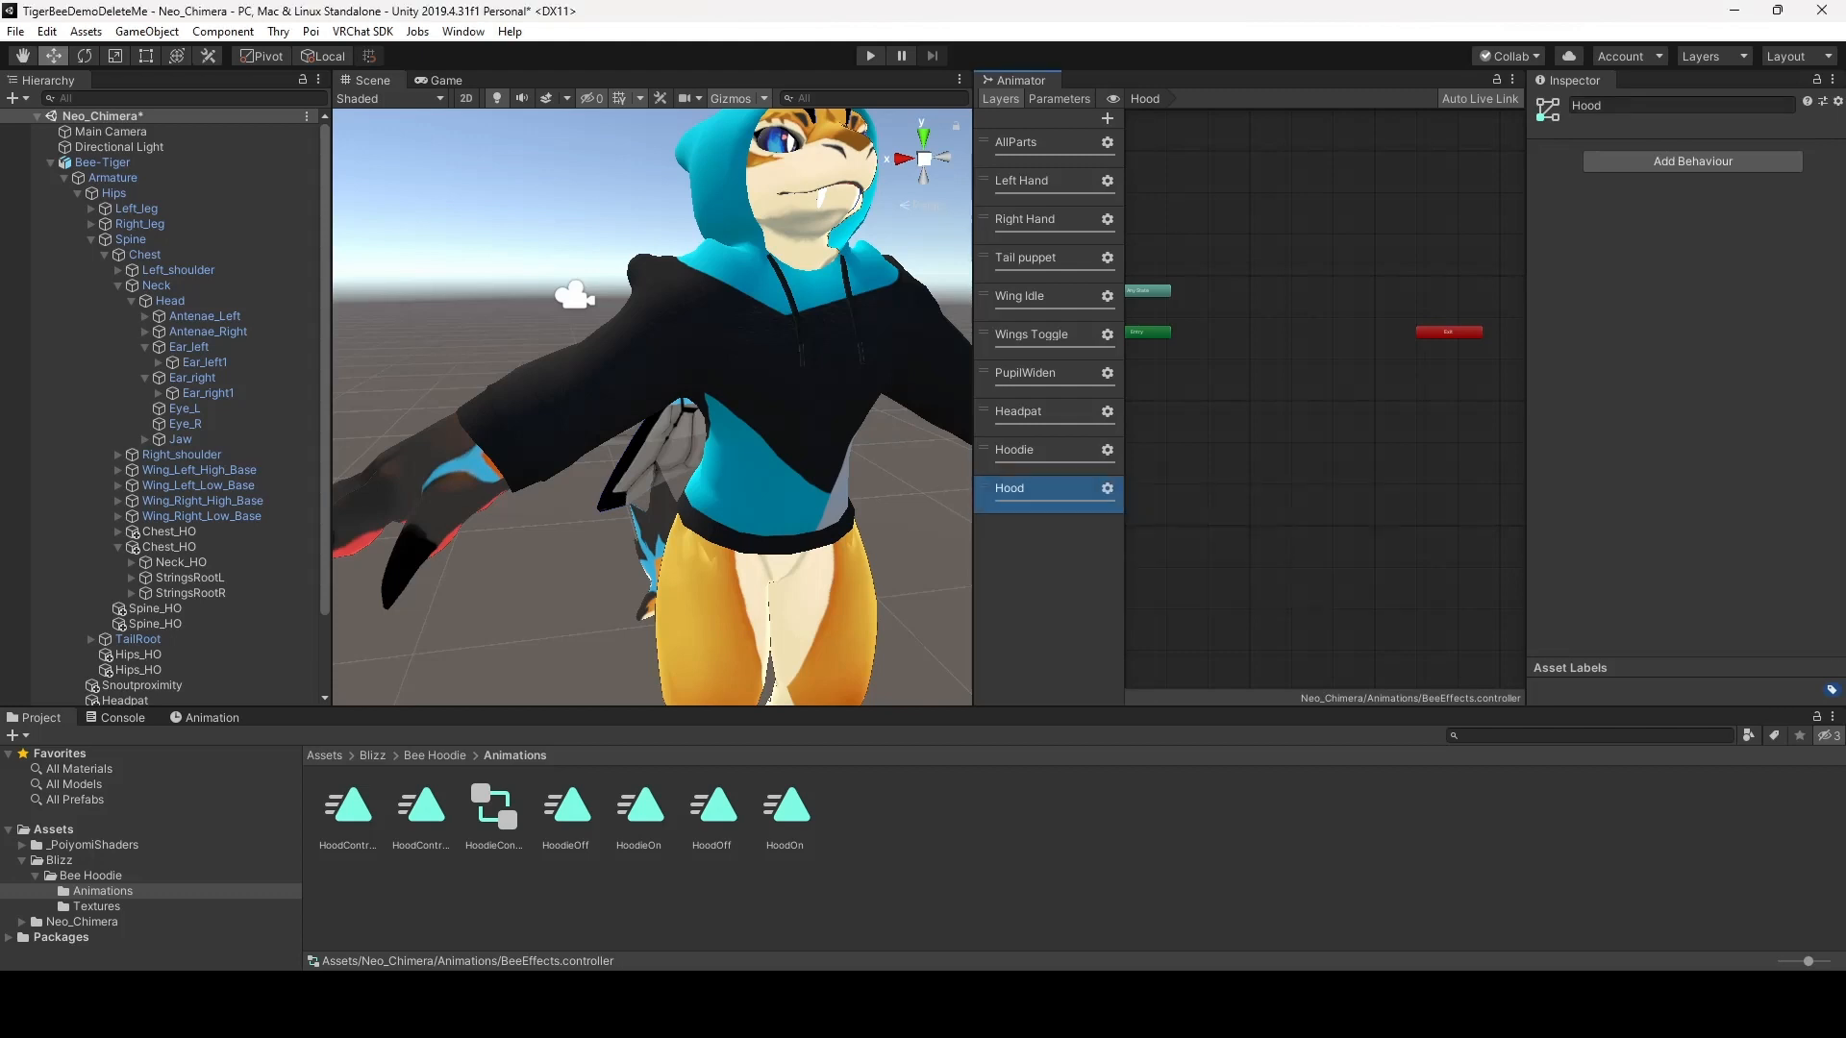
Select and copy all states and transitions in the HoodToggle layer of HoodieController
click(494, 808)
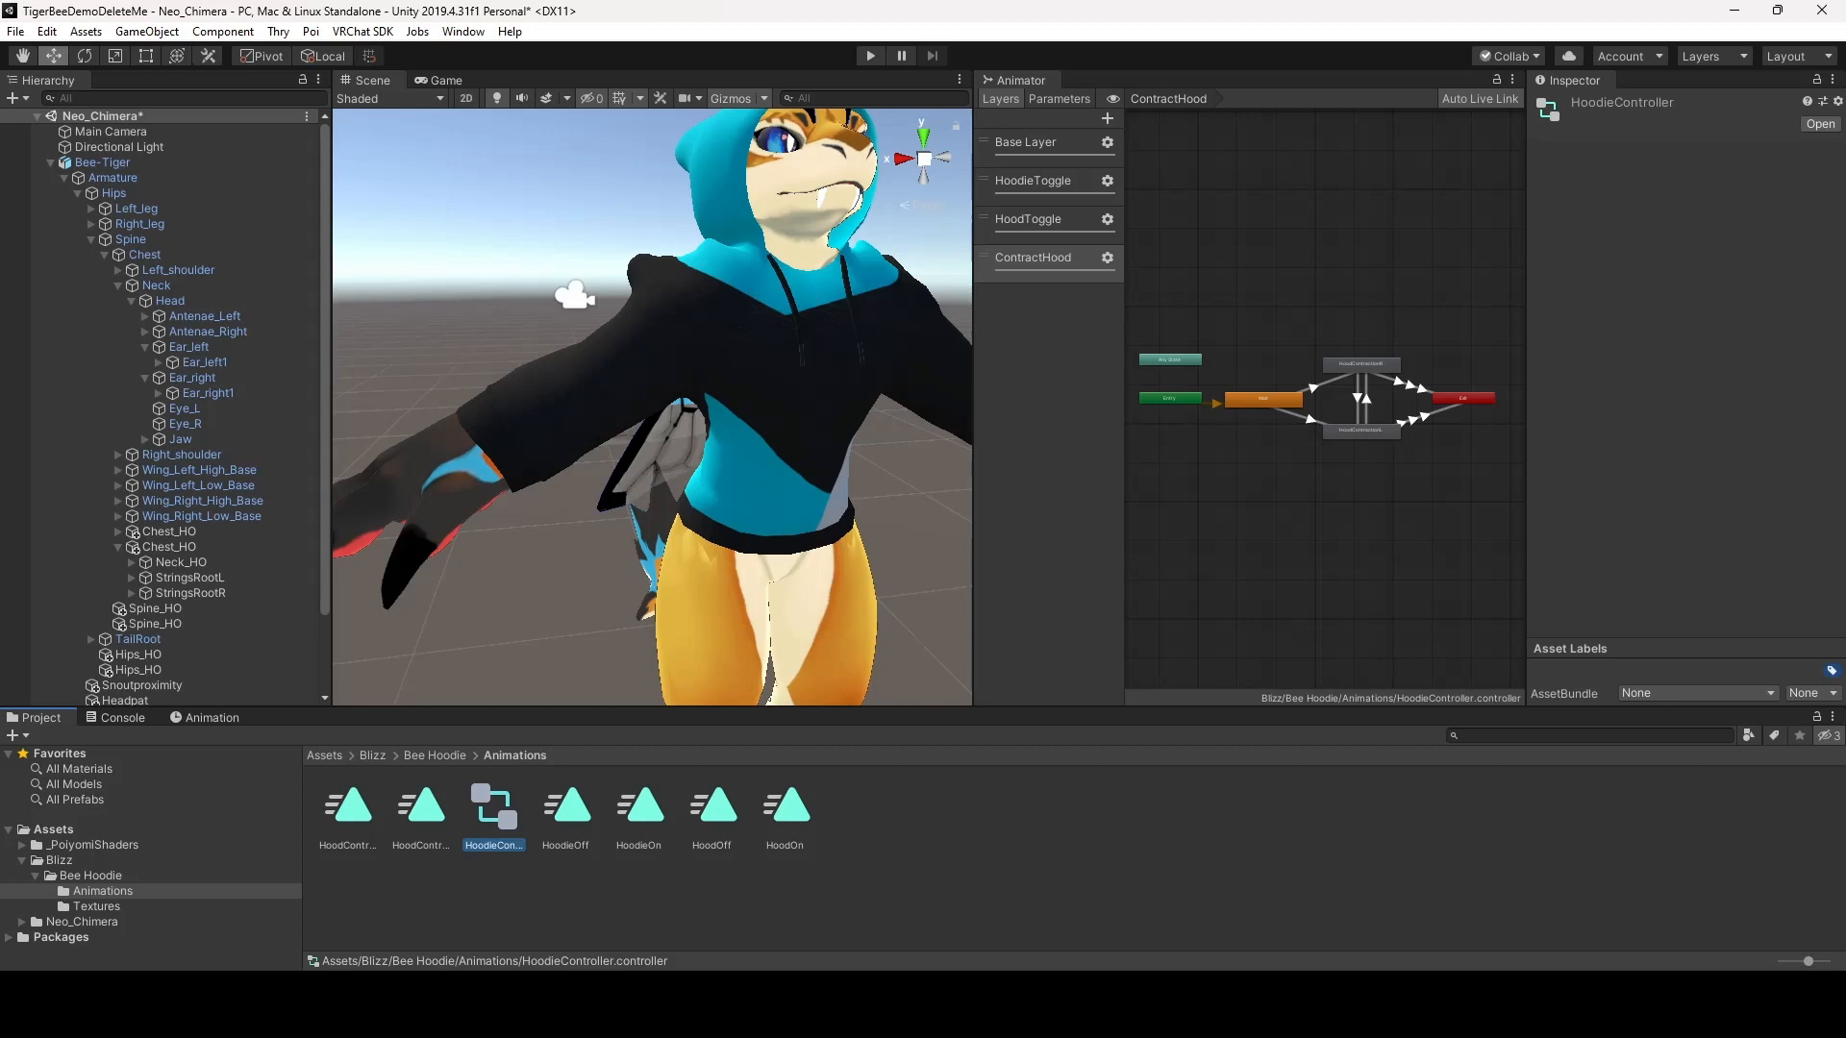
click(1029, 220)
drag(1138, 263, 1473, 546)
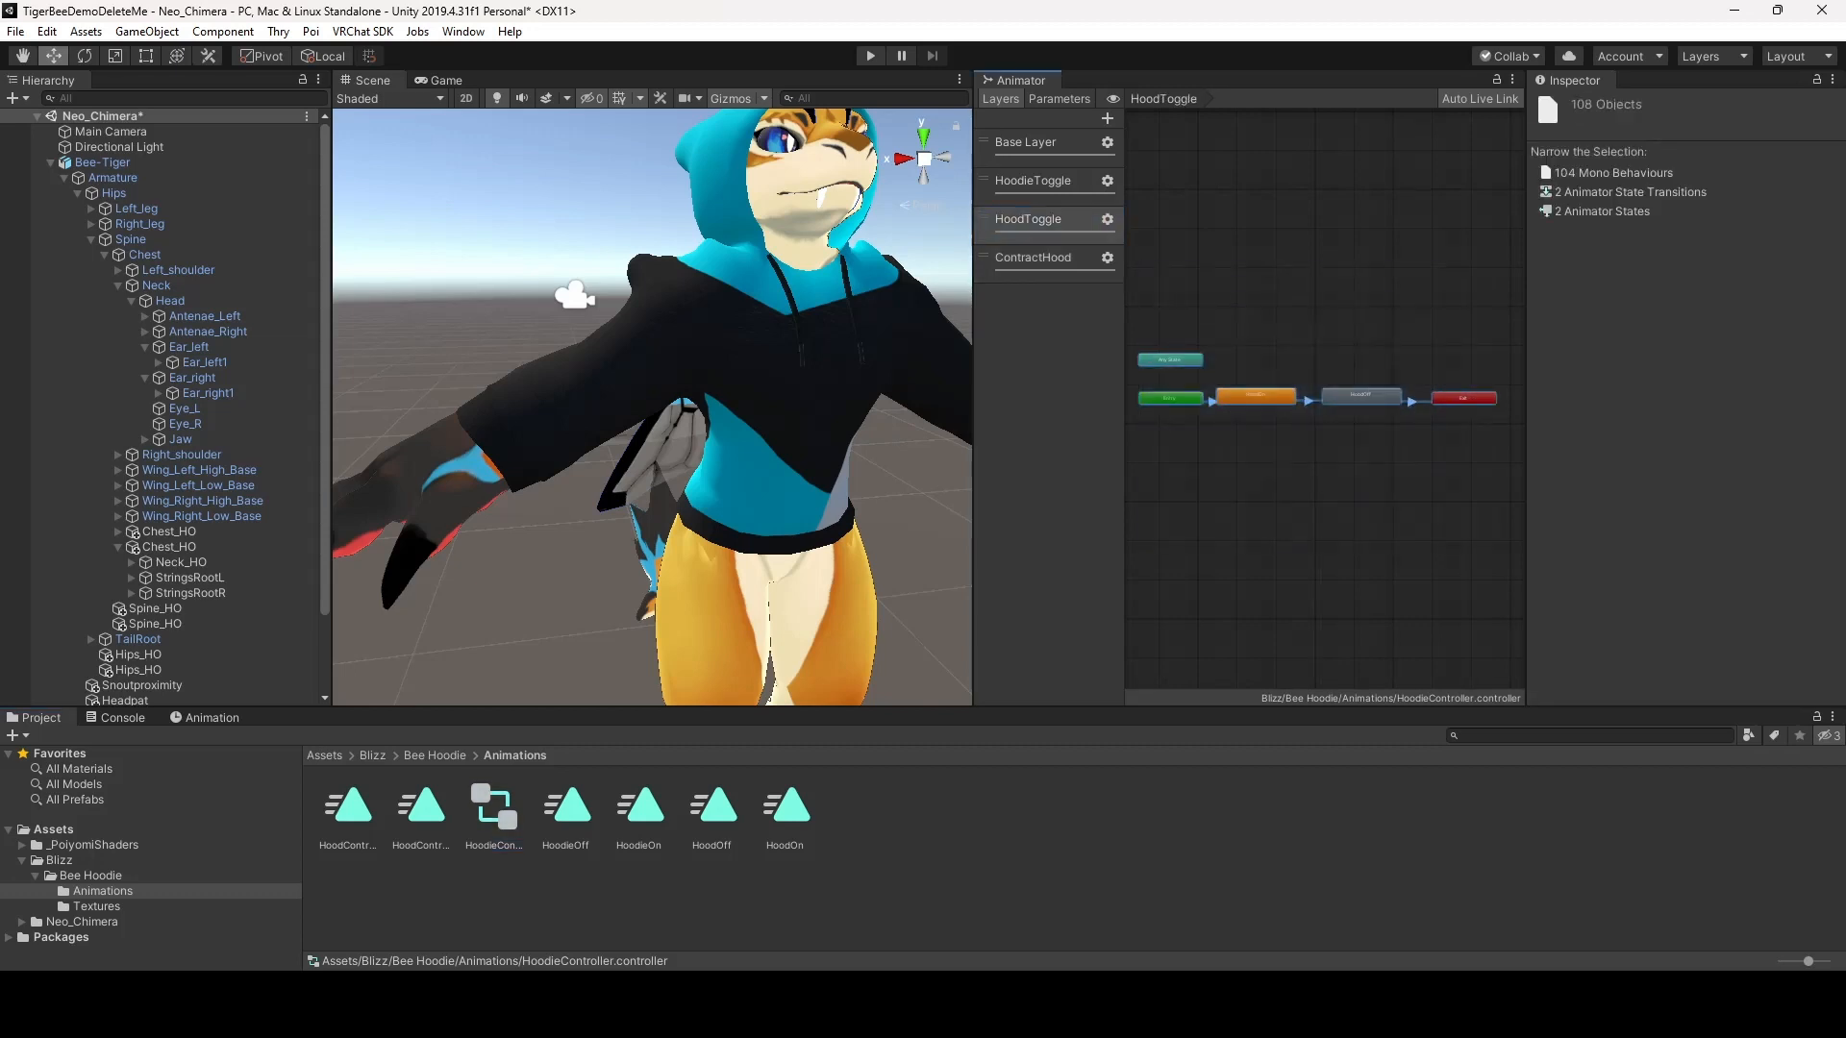
Paste the copied hood states into Bee-Tiger's Hood layer and place HoodOn and HoodOff in line between Entry and Exit
click(102, 163)
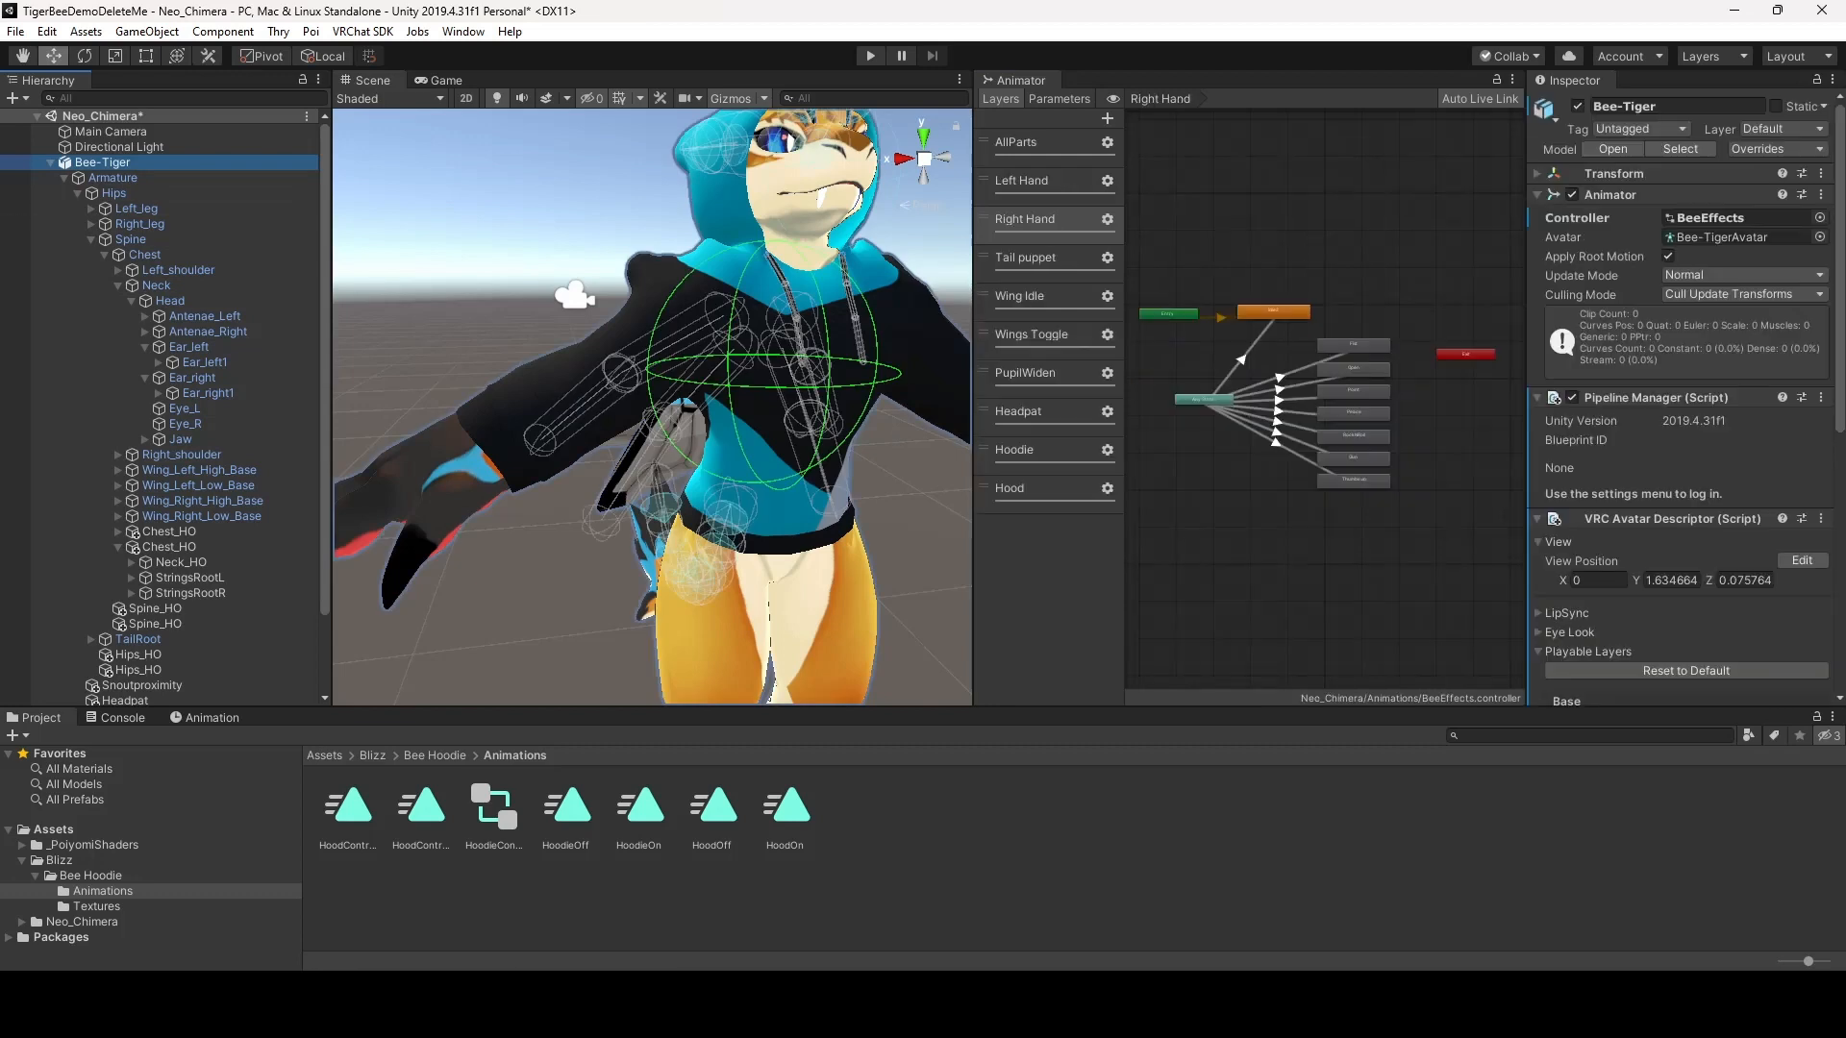
click(1029, 489)
click(1317, 433)
key(ctrl+v)
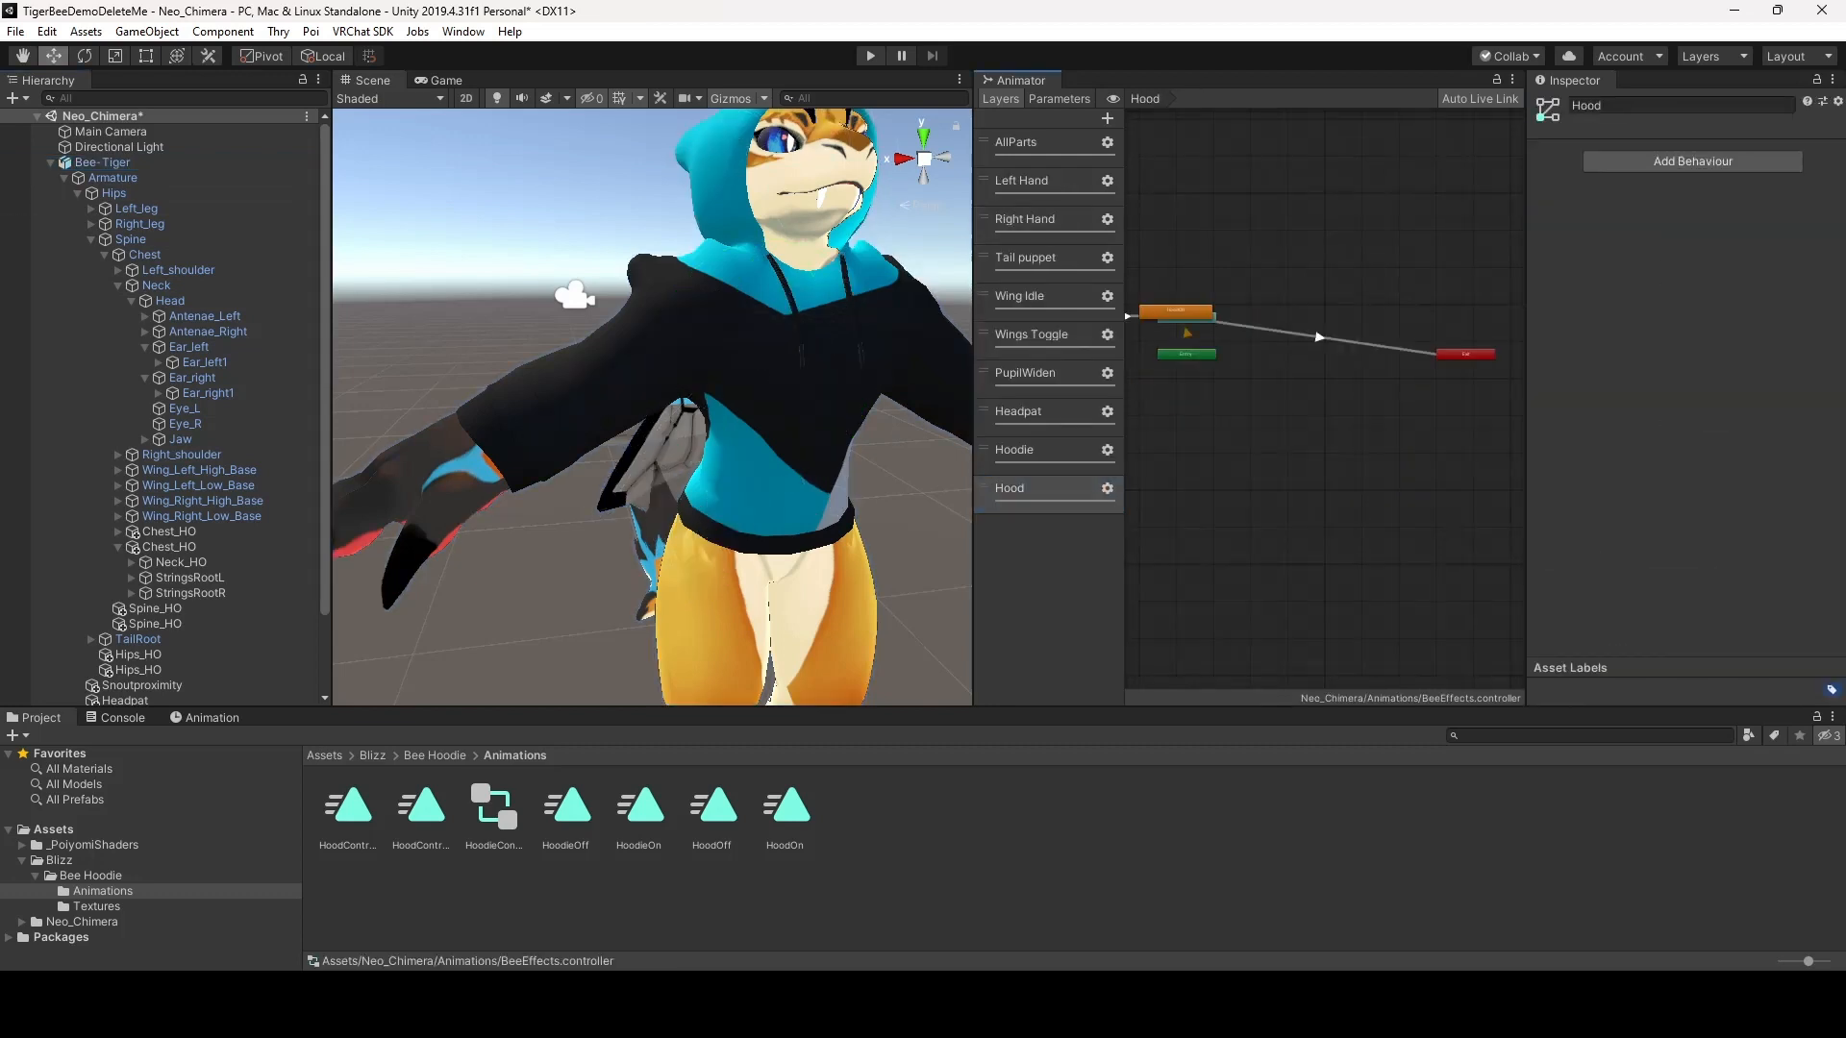
middle_drag(1278, 413, 1385, 420)
click(1181, 318)
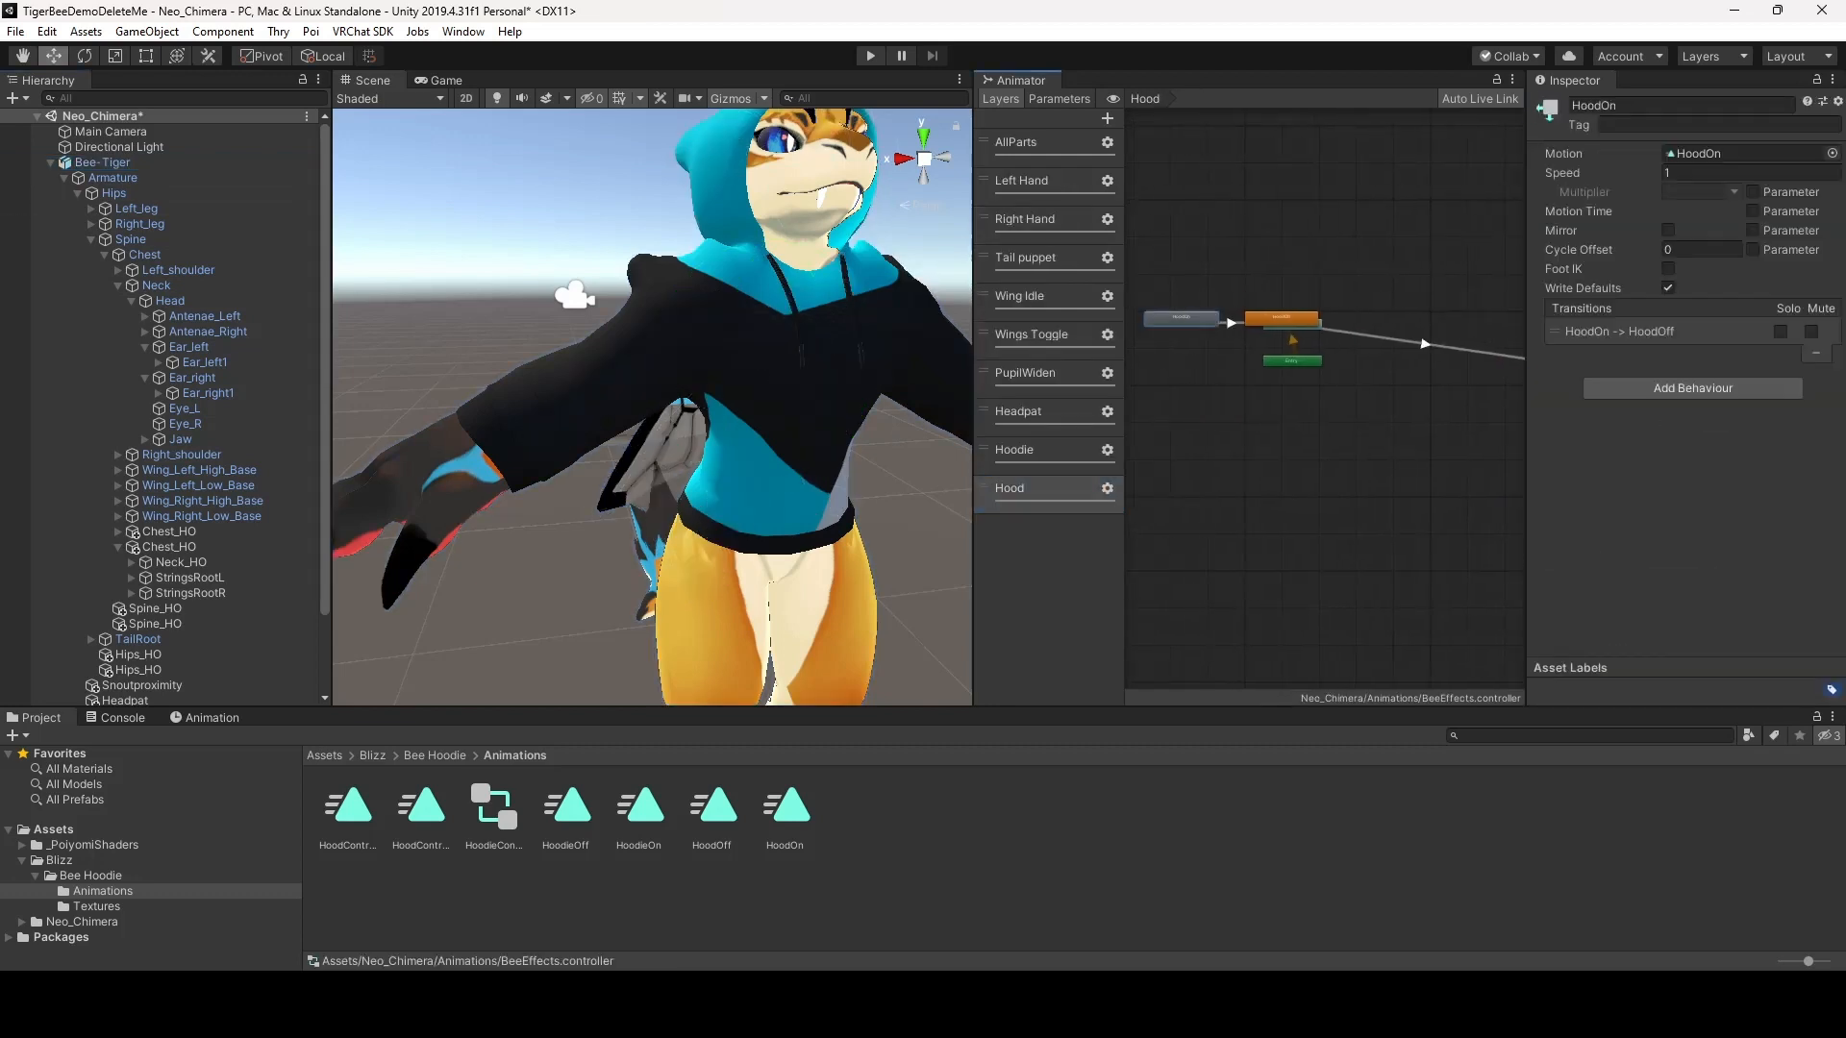
shift+click(1281, 318)
drag(1282, 318, 1481, 364)
middle_drag(1481, 364, 1401, 351)
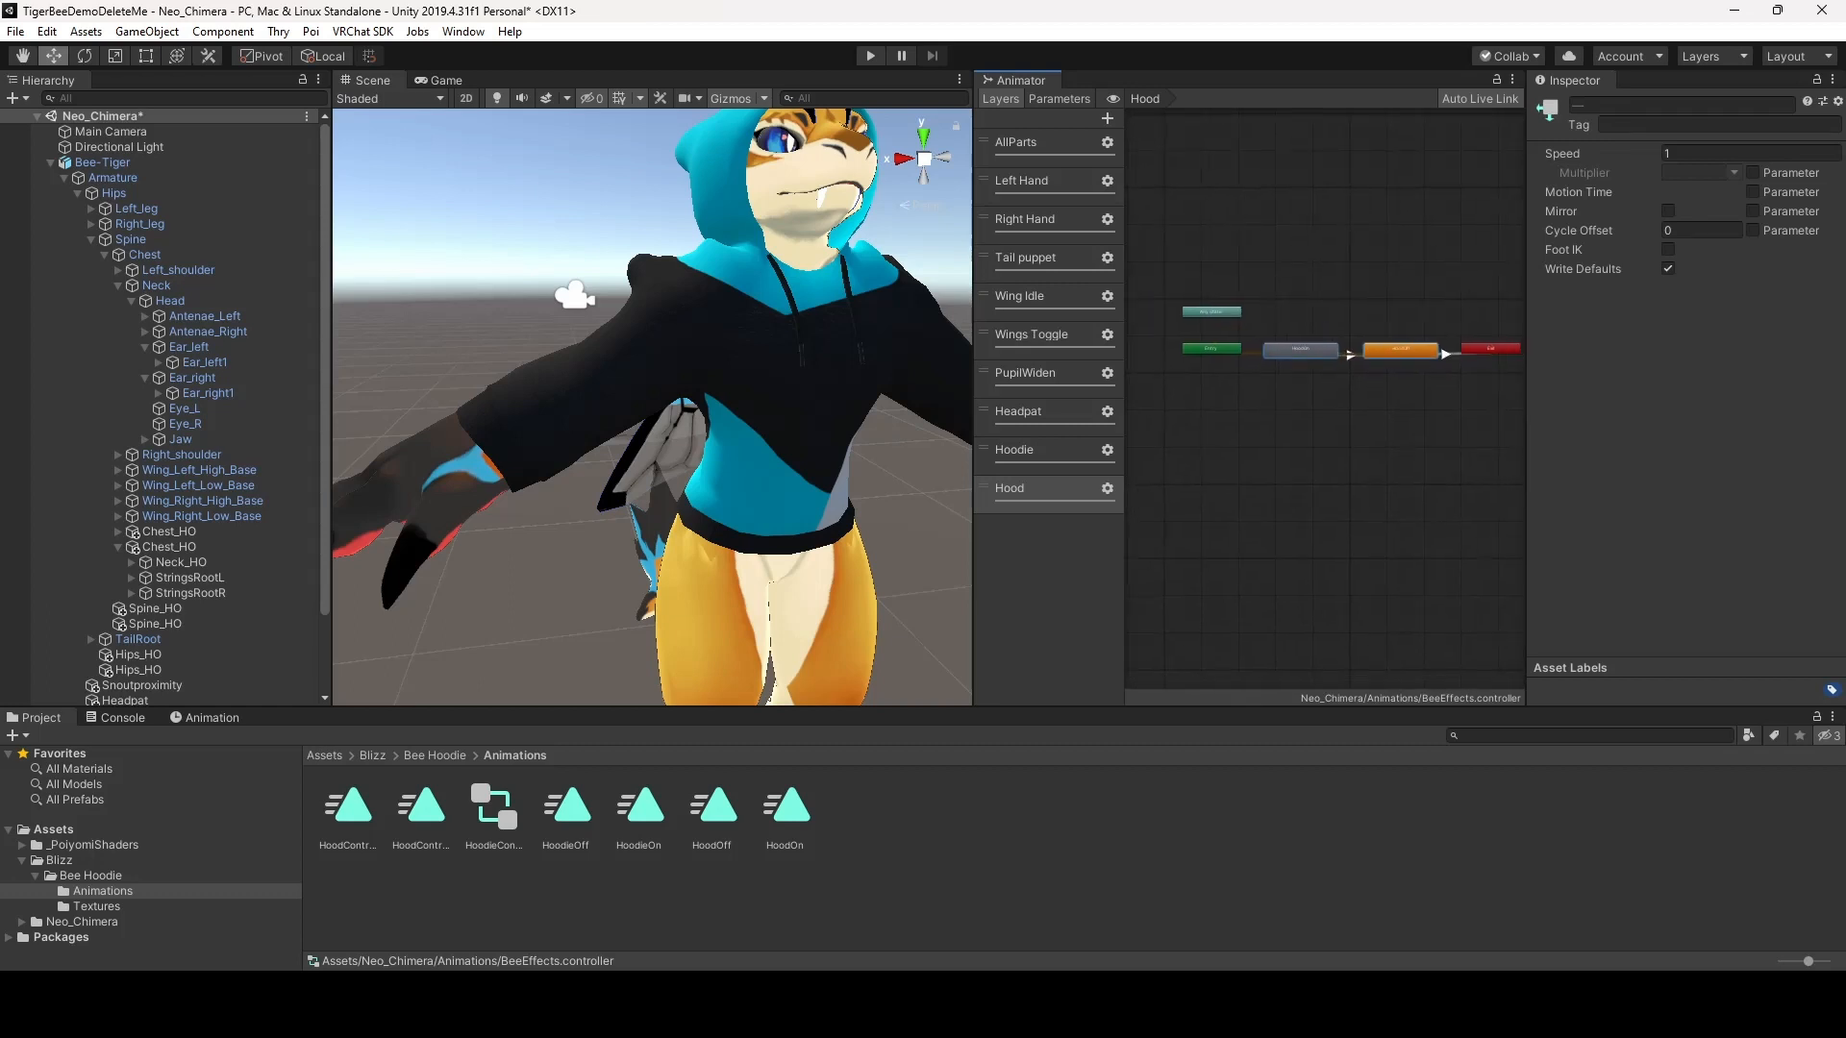
Make HoodOn the default state of the Hood layer
right_click(1294, 350)
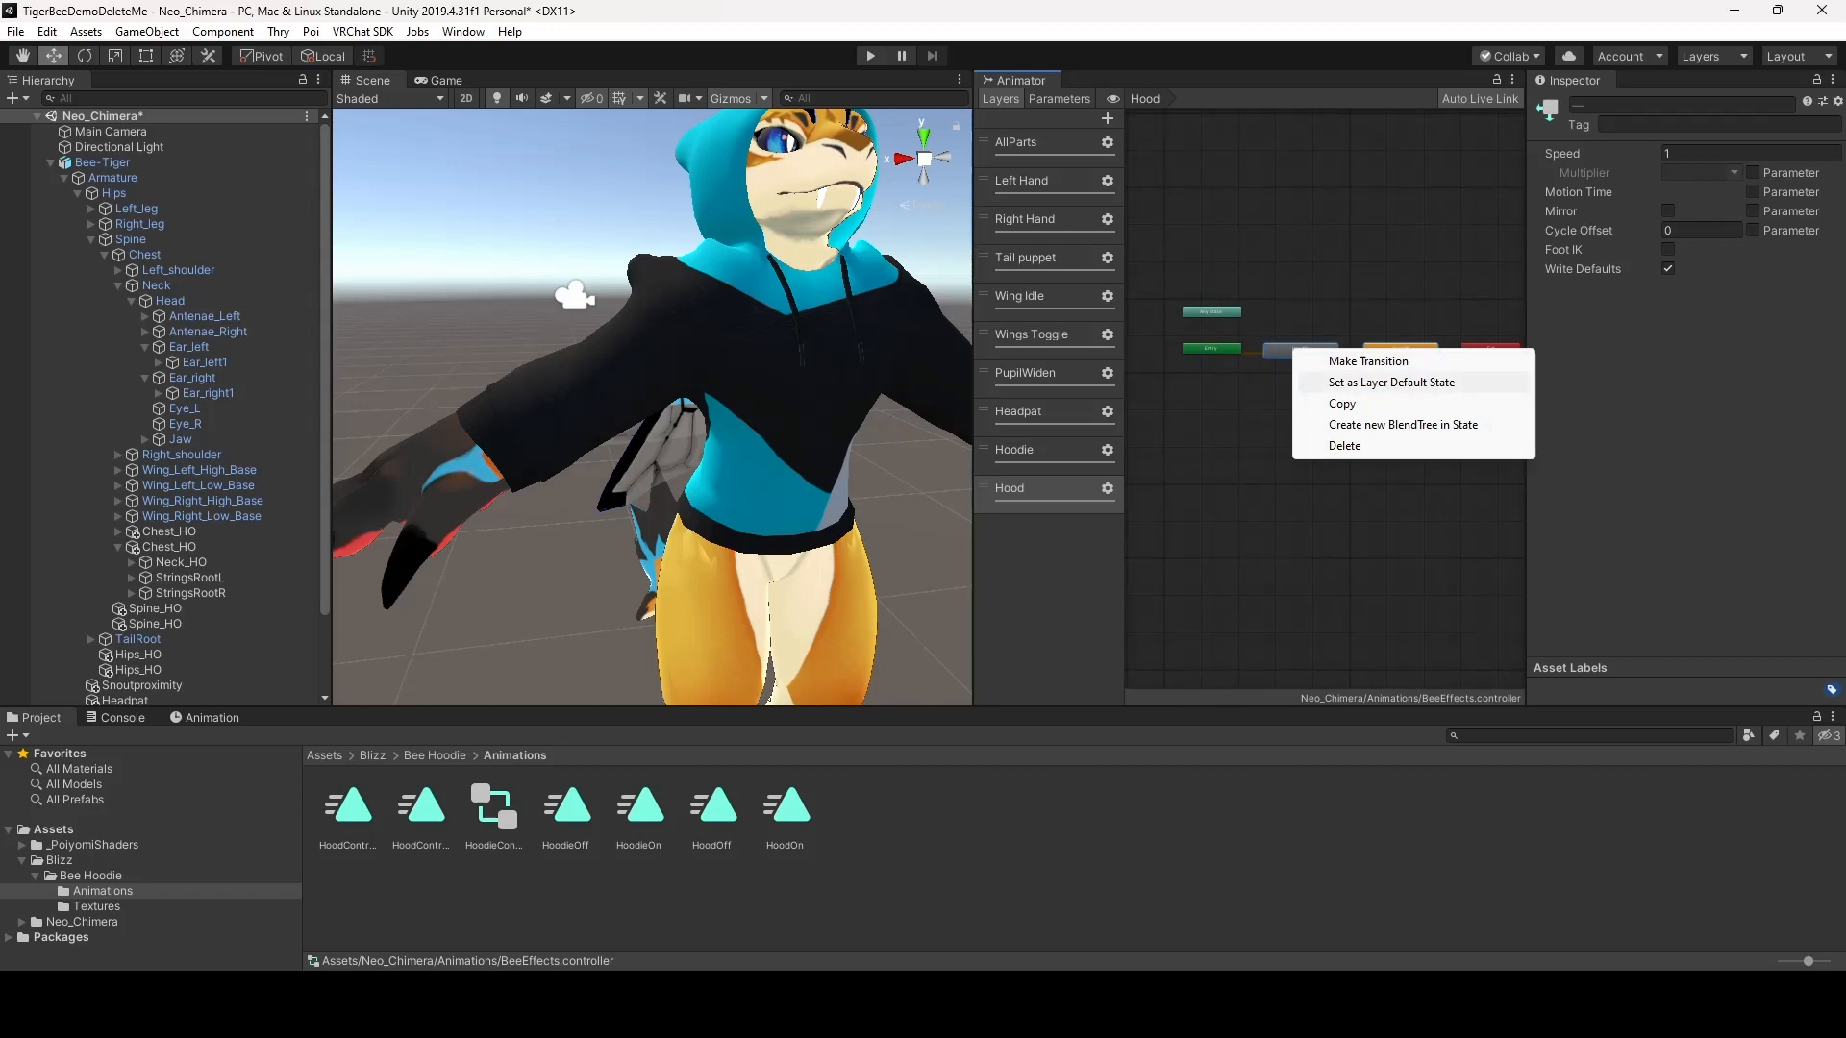
click(1391, 381)
scroll(1386, 403, up, 2)
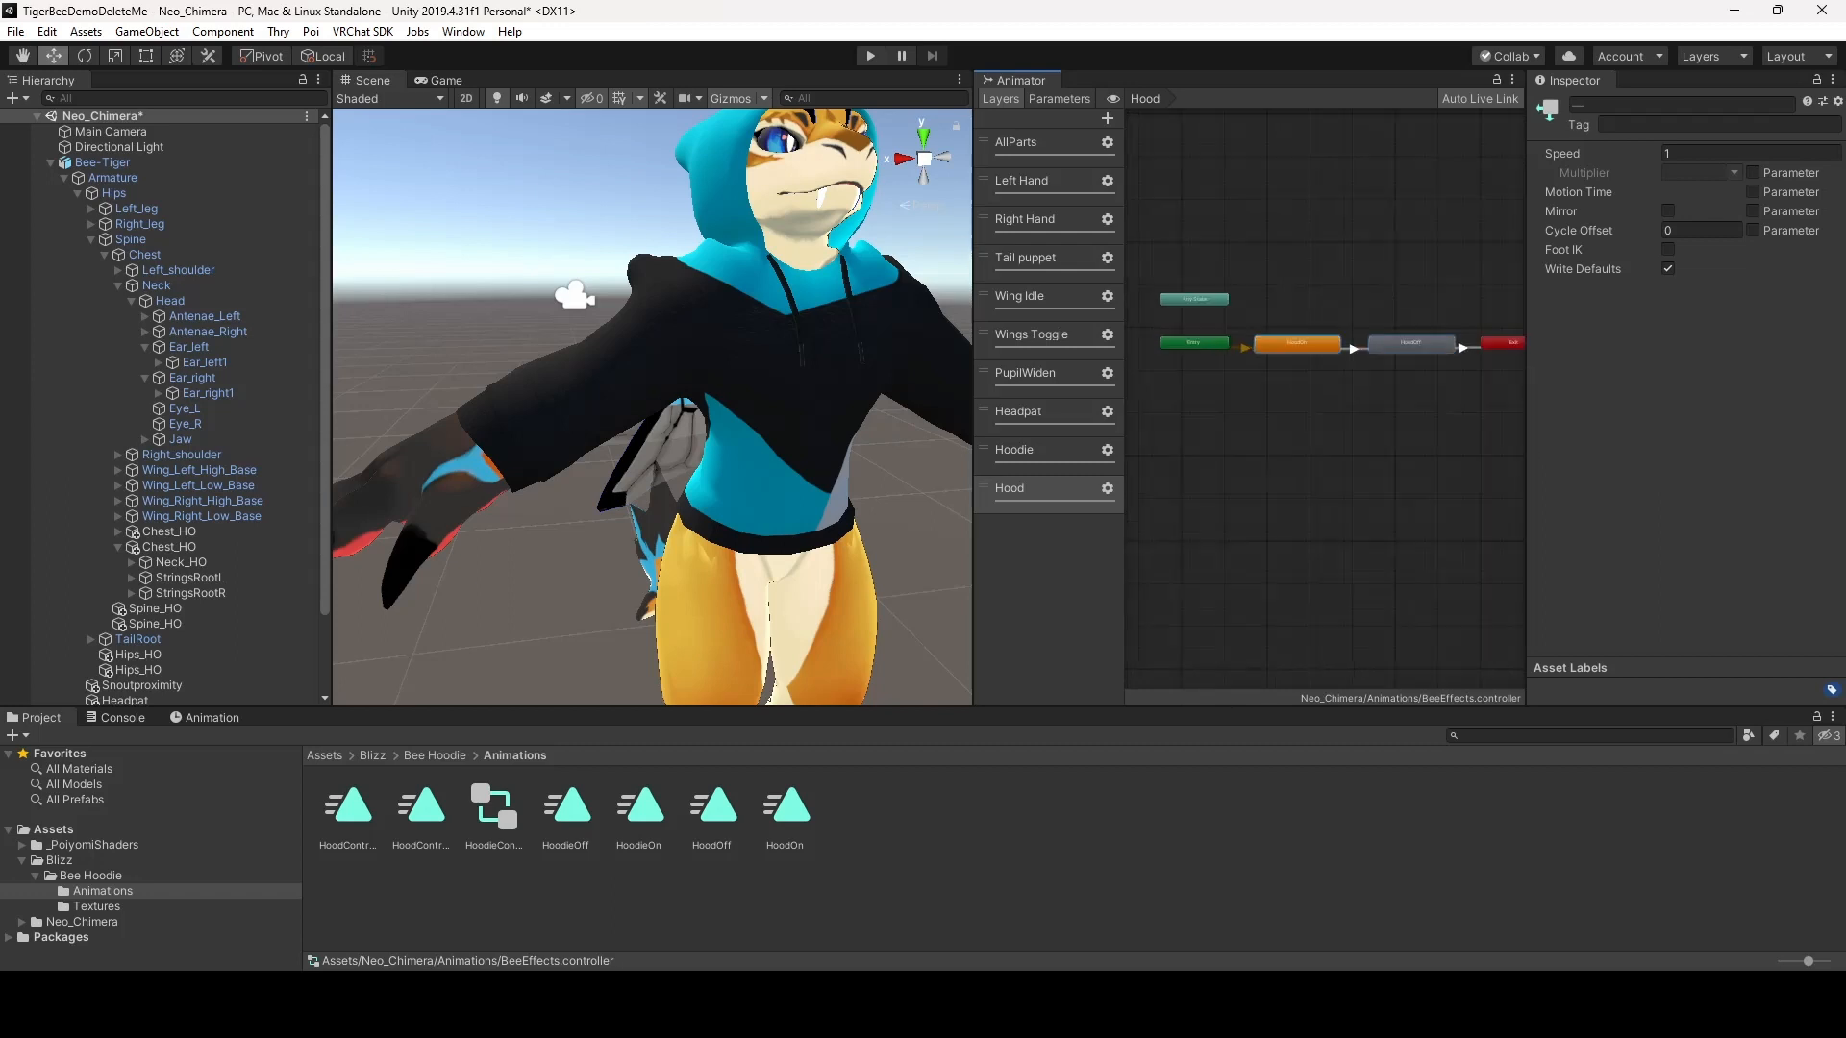
mouse_move(1385, 404)
middle_down()
mouse_move(1292, 441)
mouse_move(1318, 472)
mouse_move(1394, 434)
middle_up()
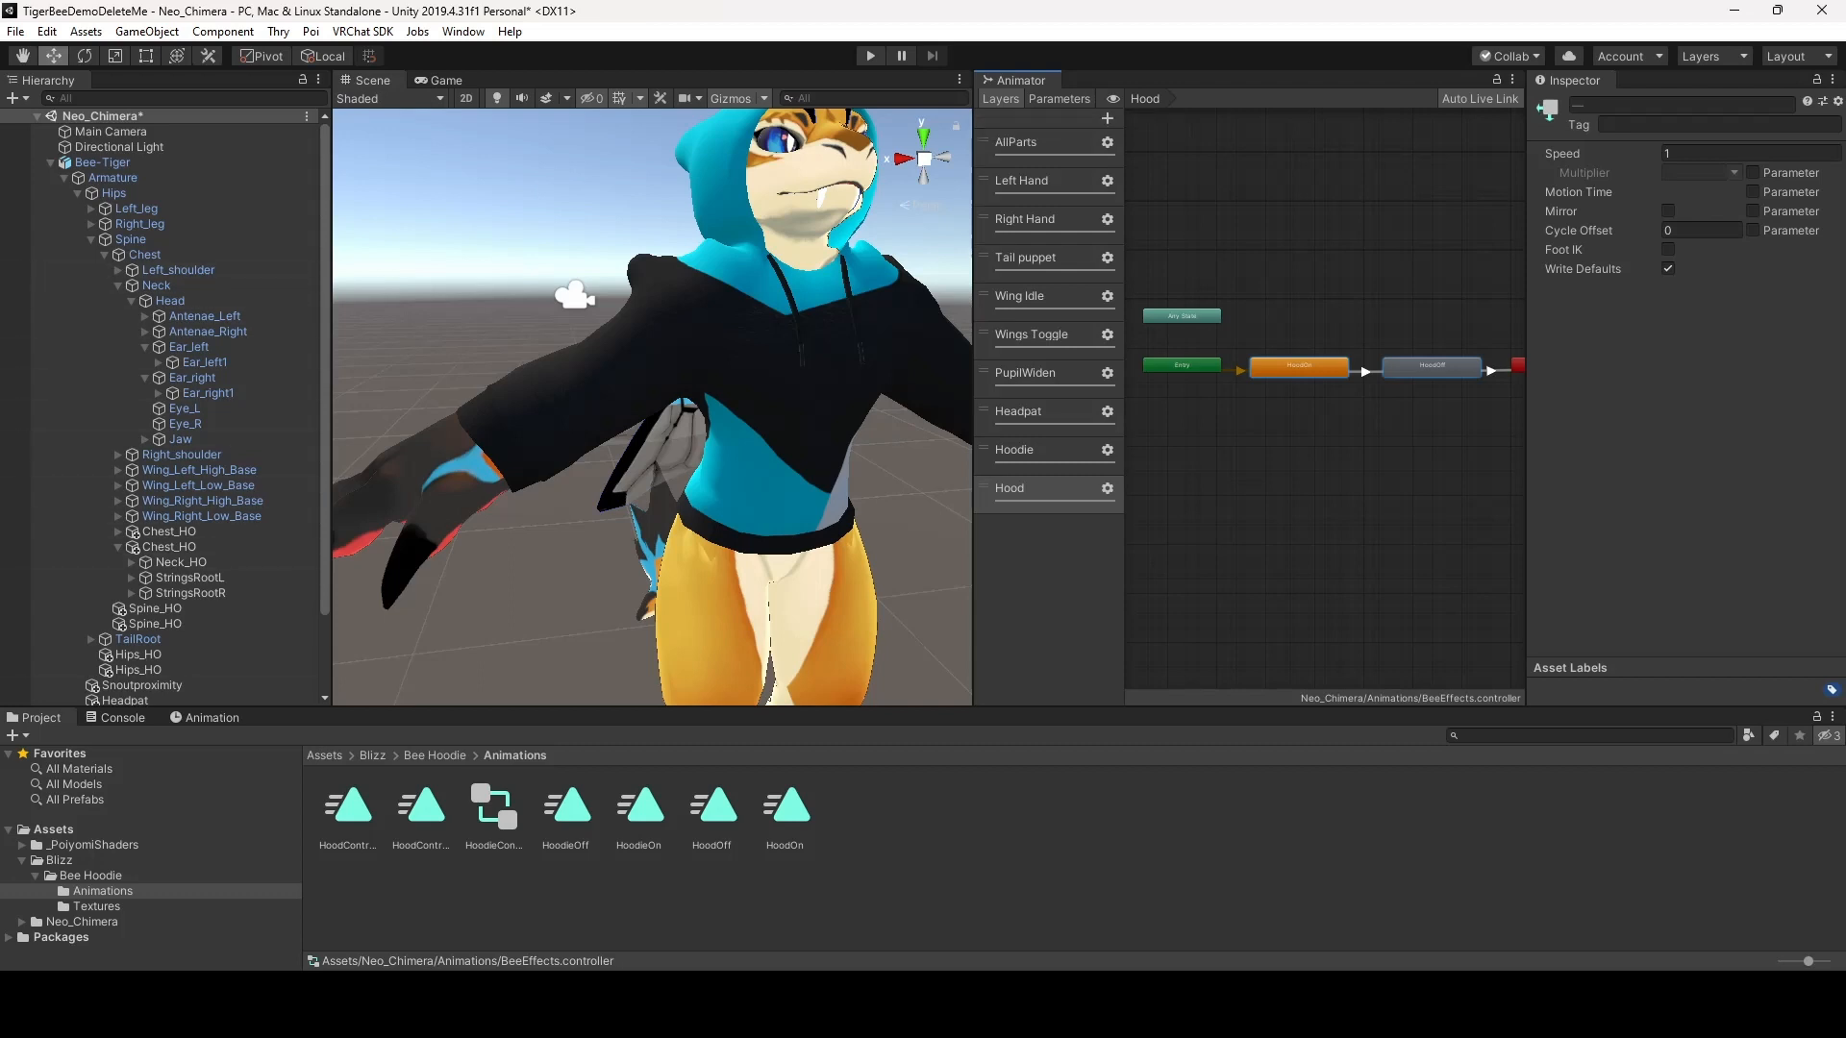
Add a layer named HoodContraction to the BeeEffects controller and raise its weight to the maximum
click(1106, 118)
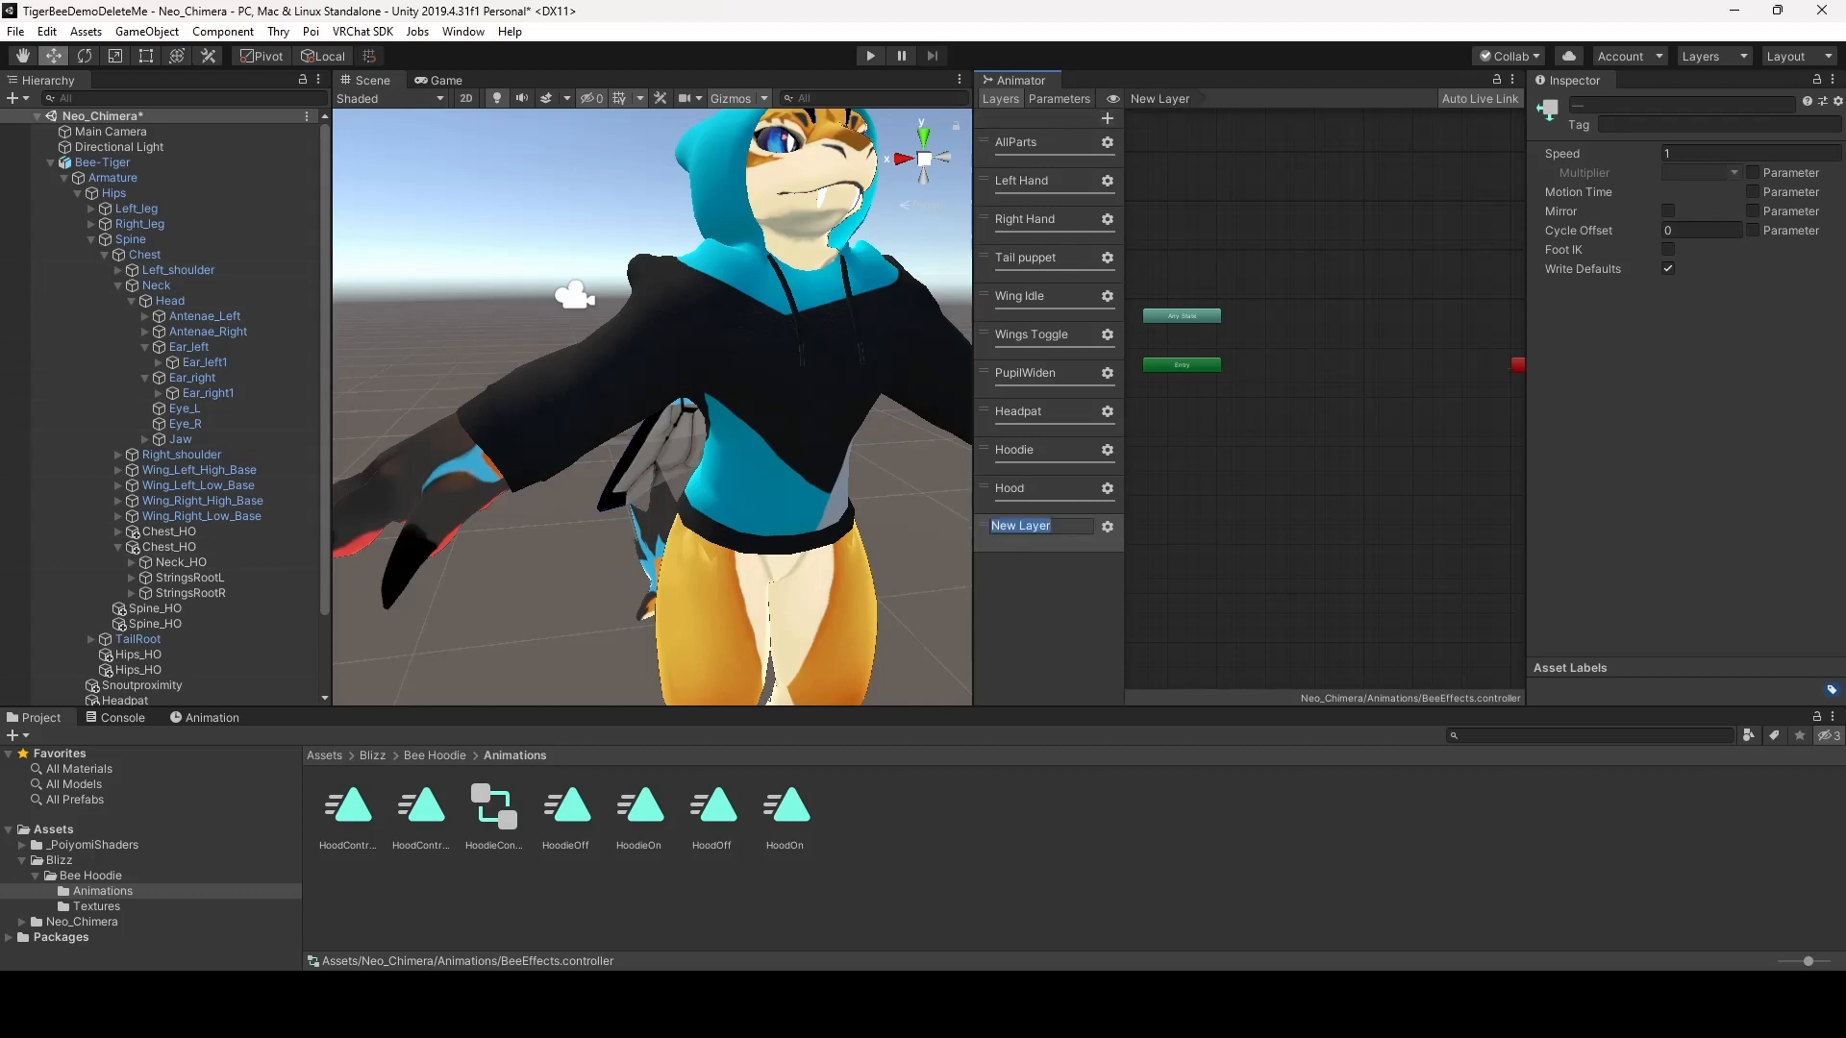
text(HoodContraction)
key(Return)
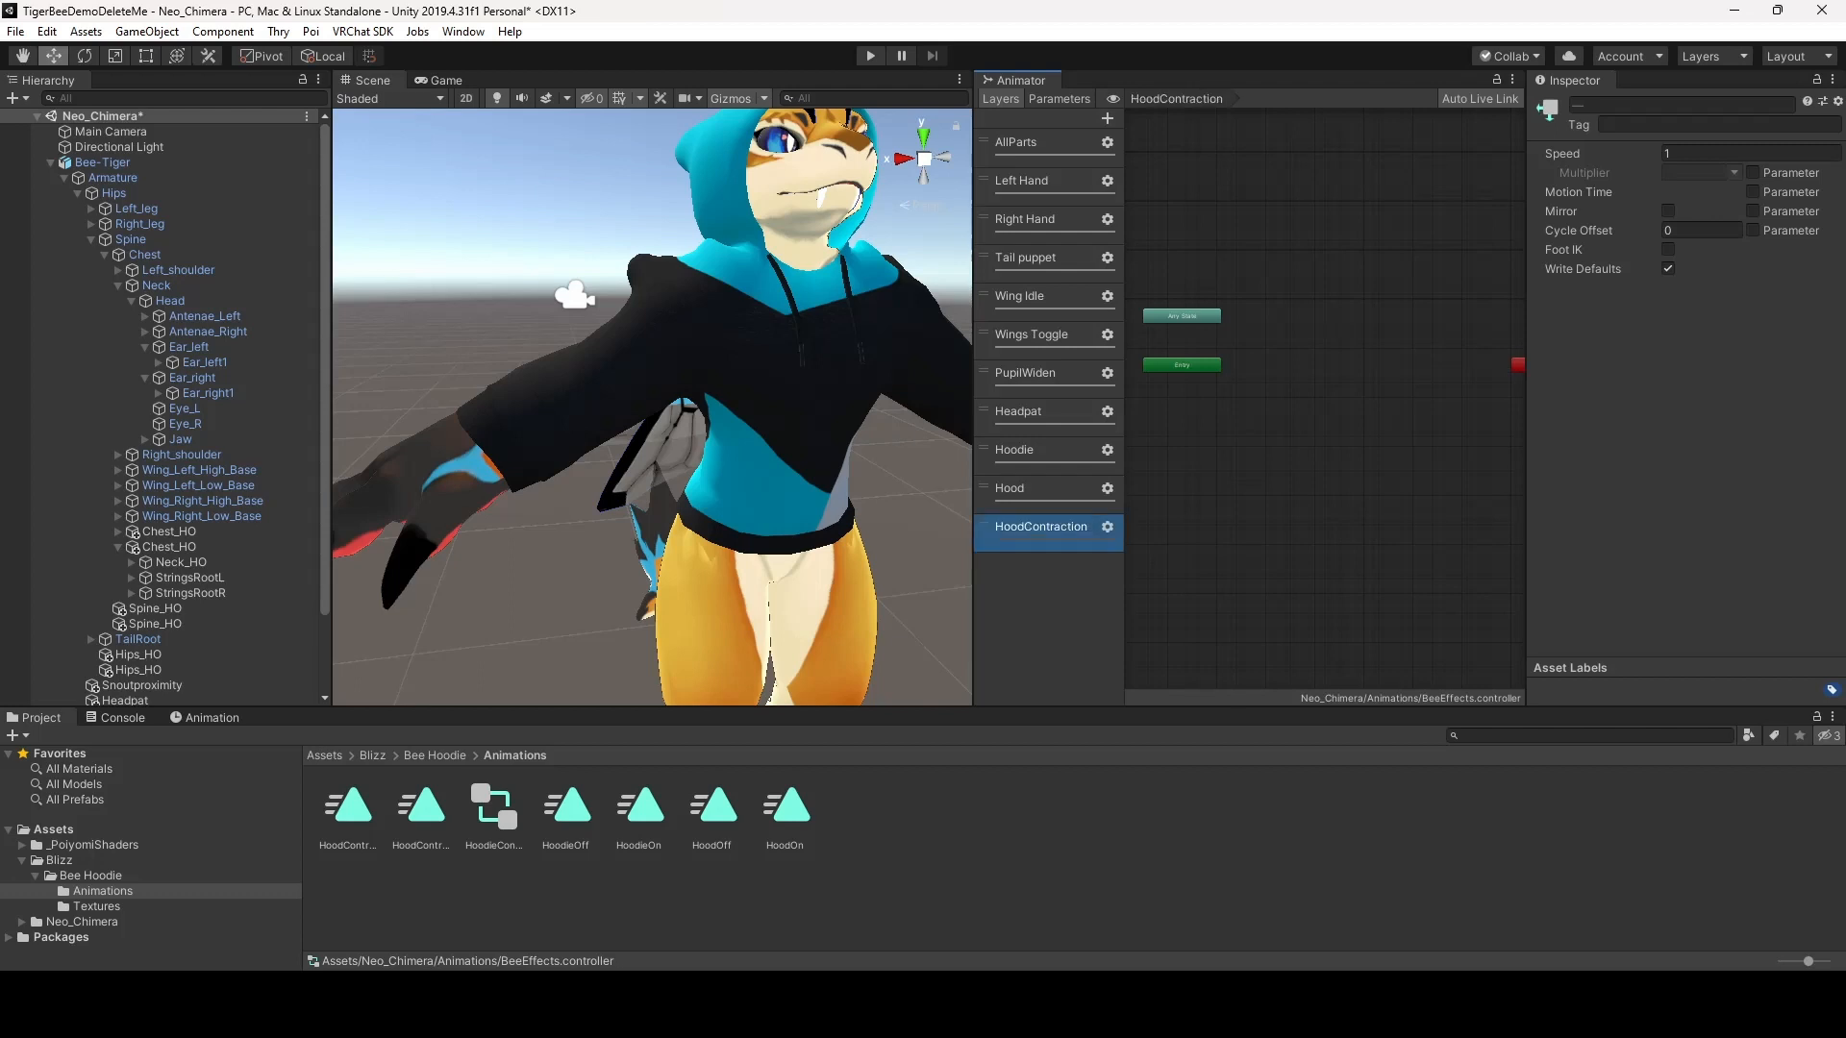
click(1108, 526)
drag(1237, 530, 1334, 530)
click(1041, 528)
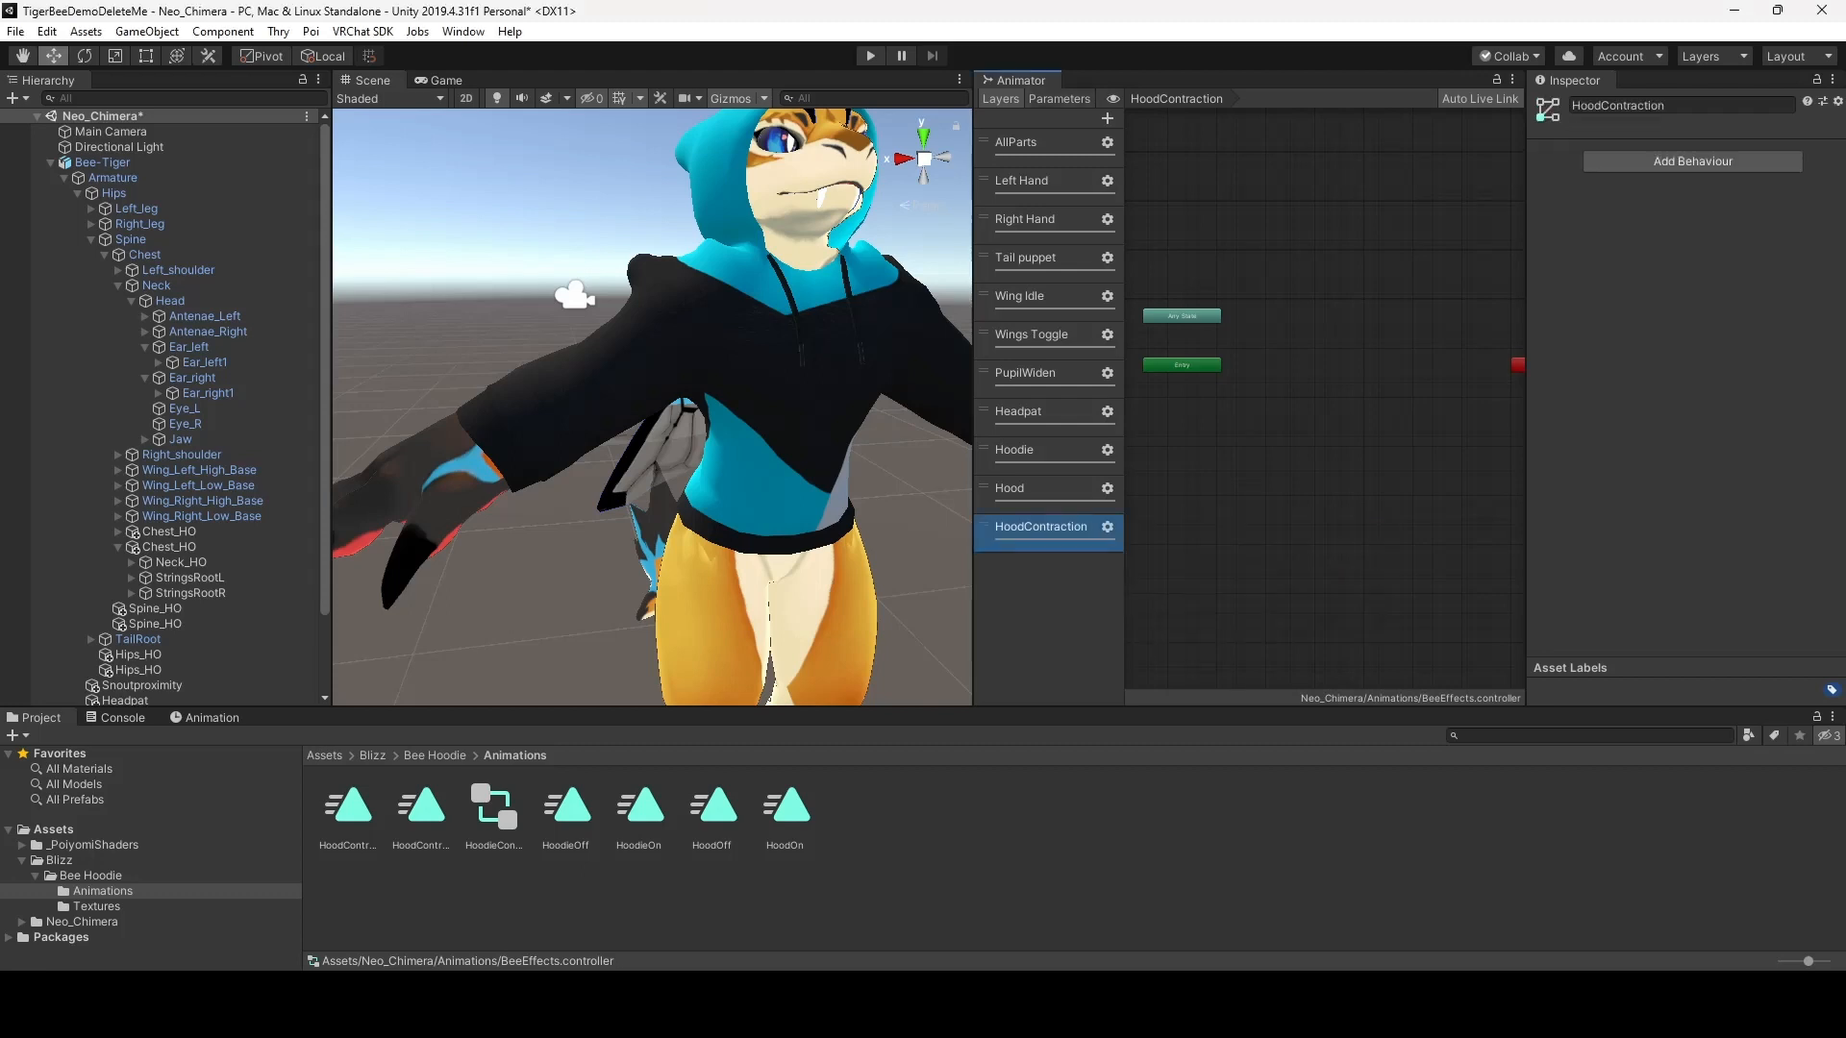
Select and copy all states and transitions in the ContractHood layer of HoodieController
click(494, 810)
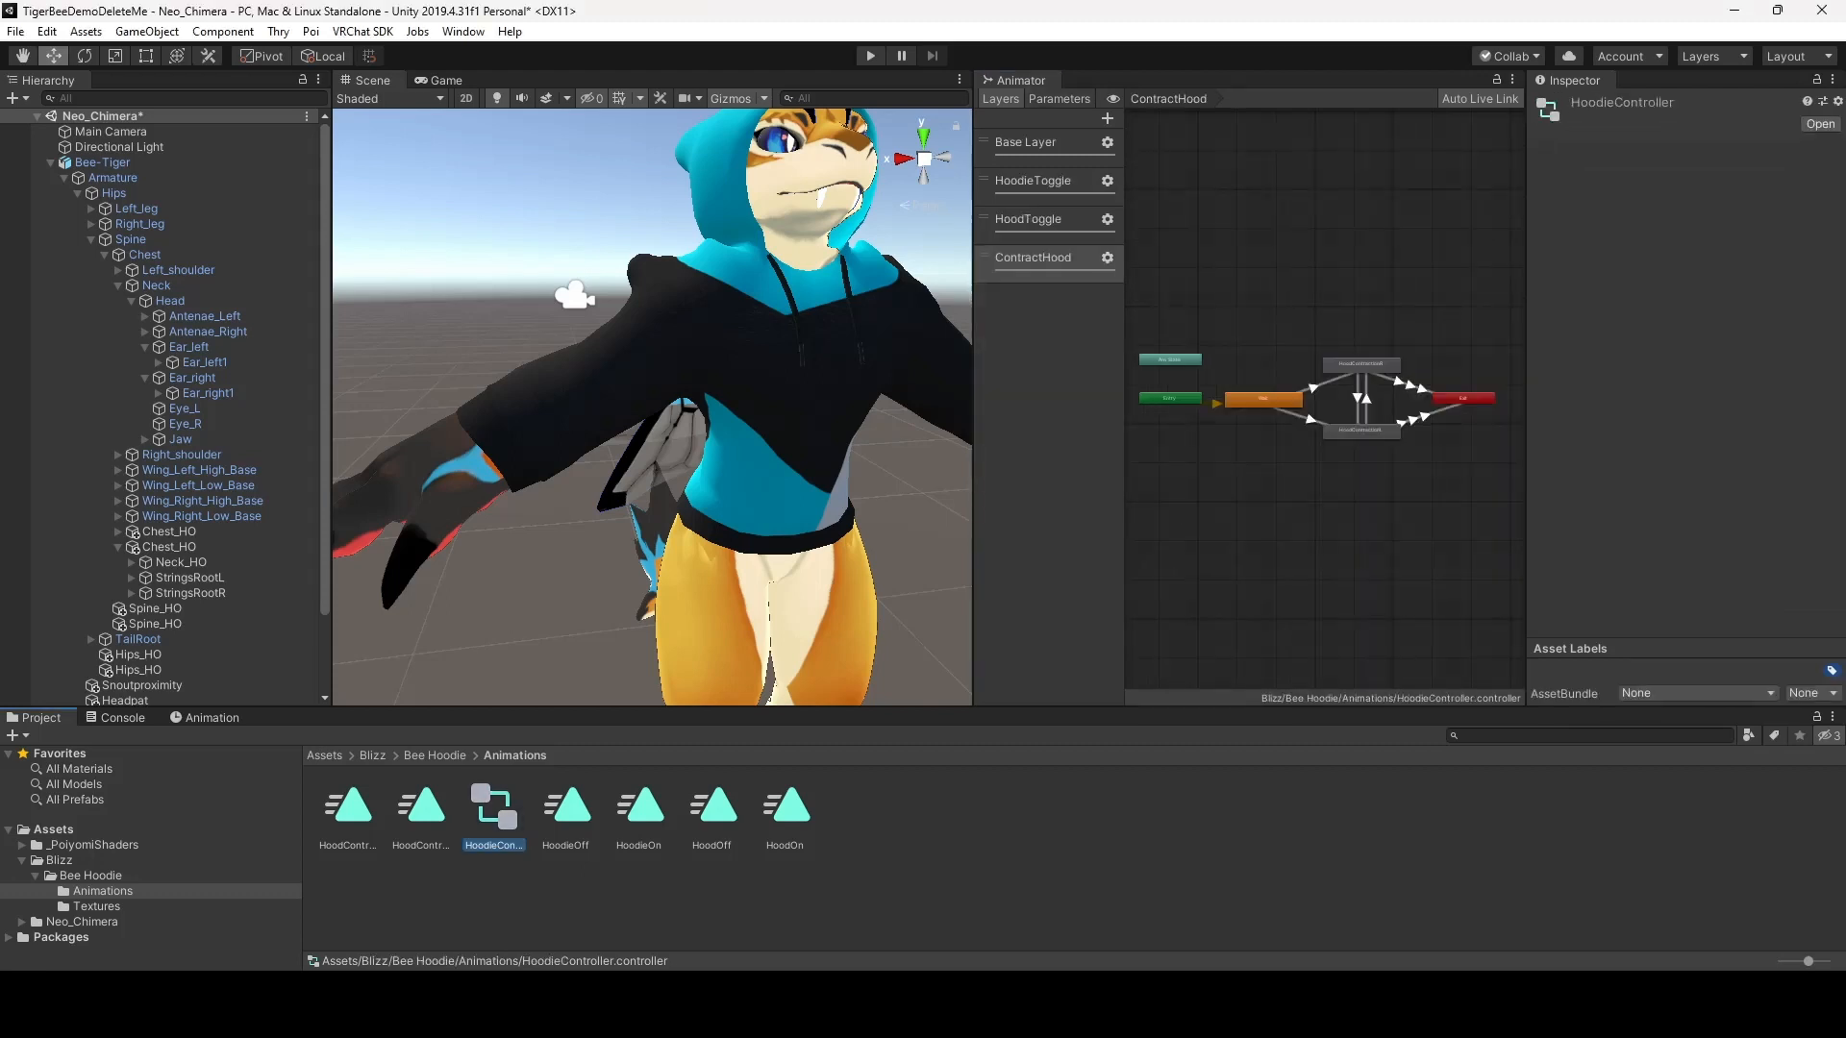
double_click(1034, 257)
key(Return)
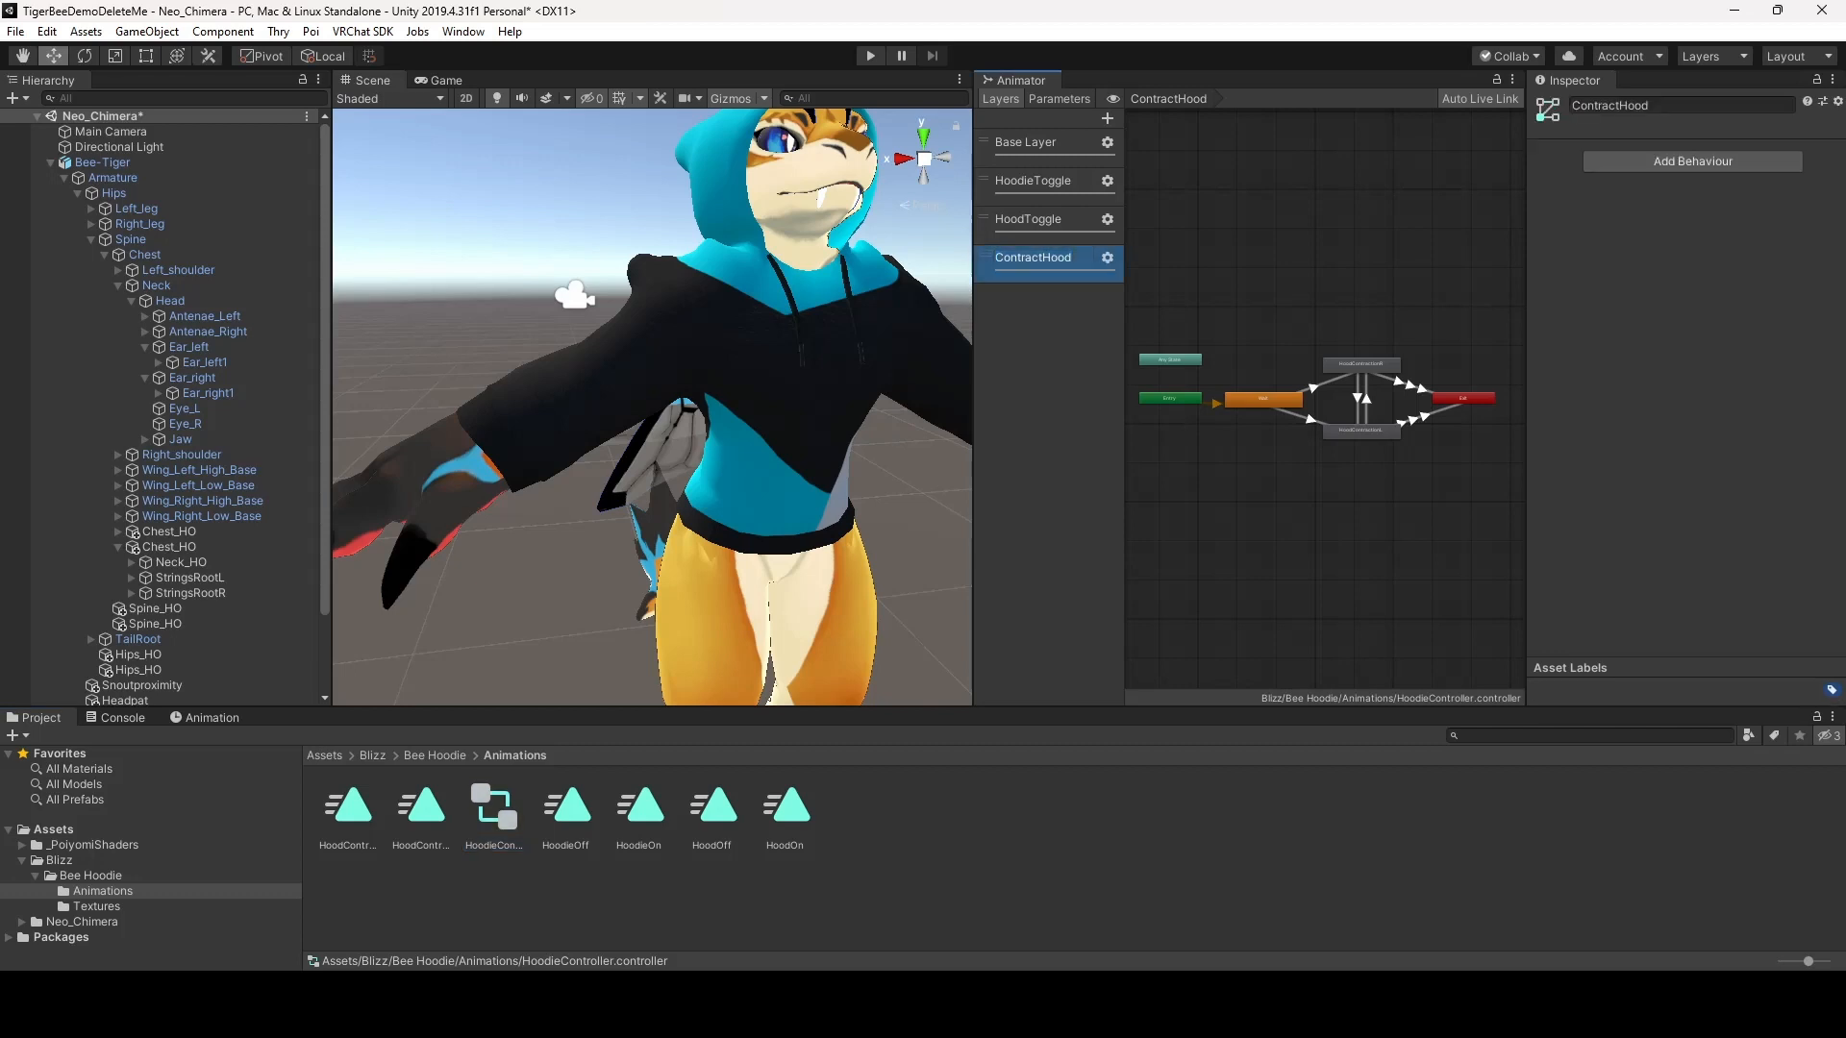
drag(1151, 234, 1497, 546)
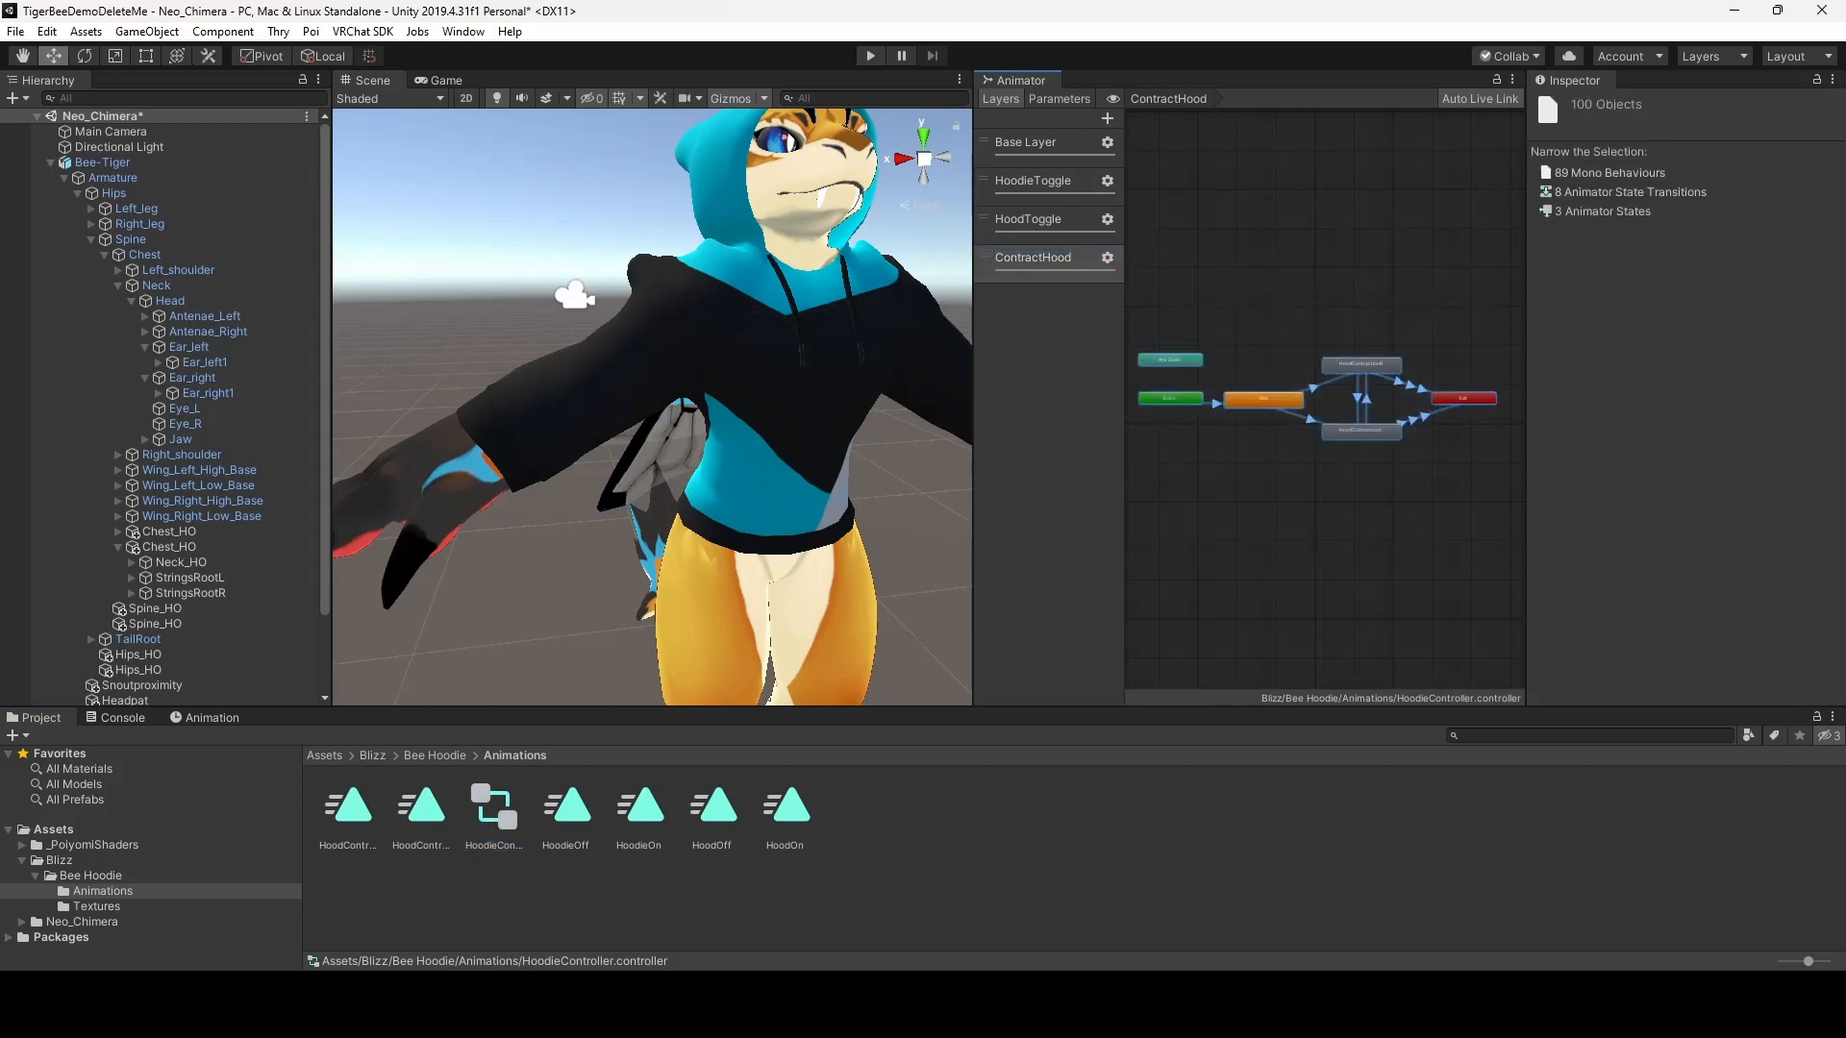
Paste the copied contraction states into Bee-Tiger's HoodContraction layer and move all three between Entry and Exit
click(100, 162)
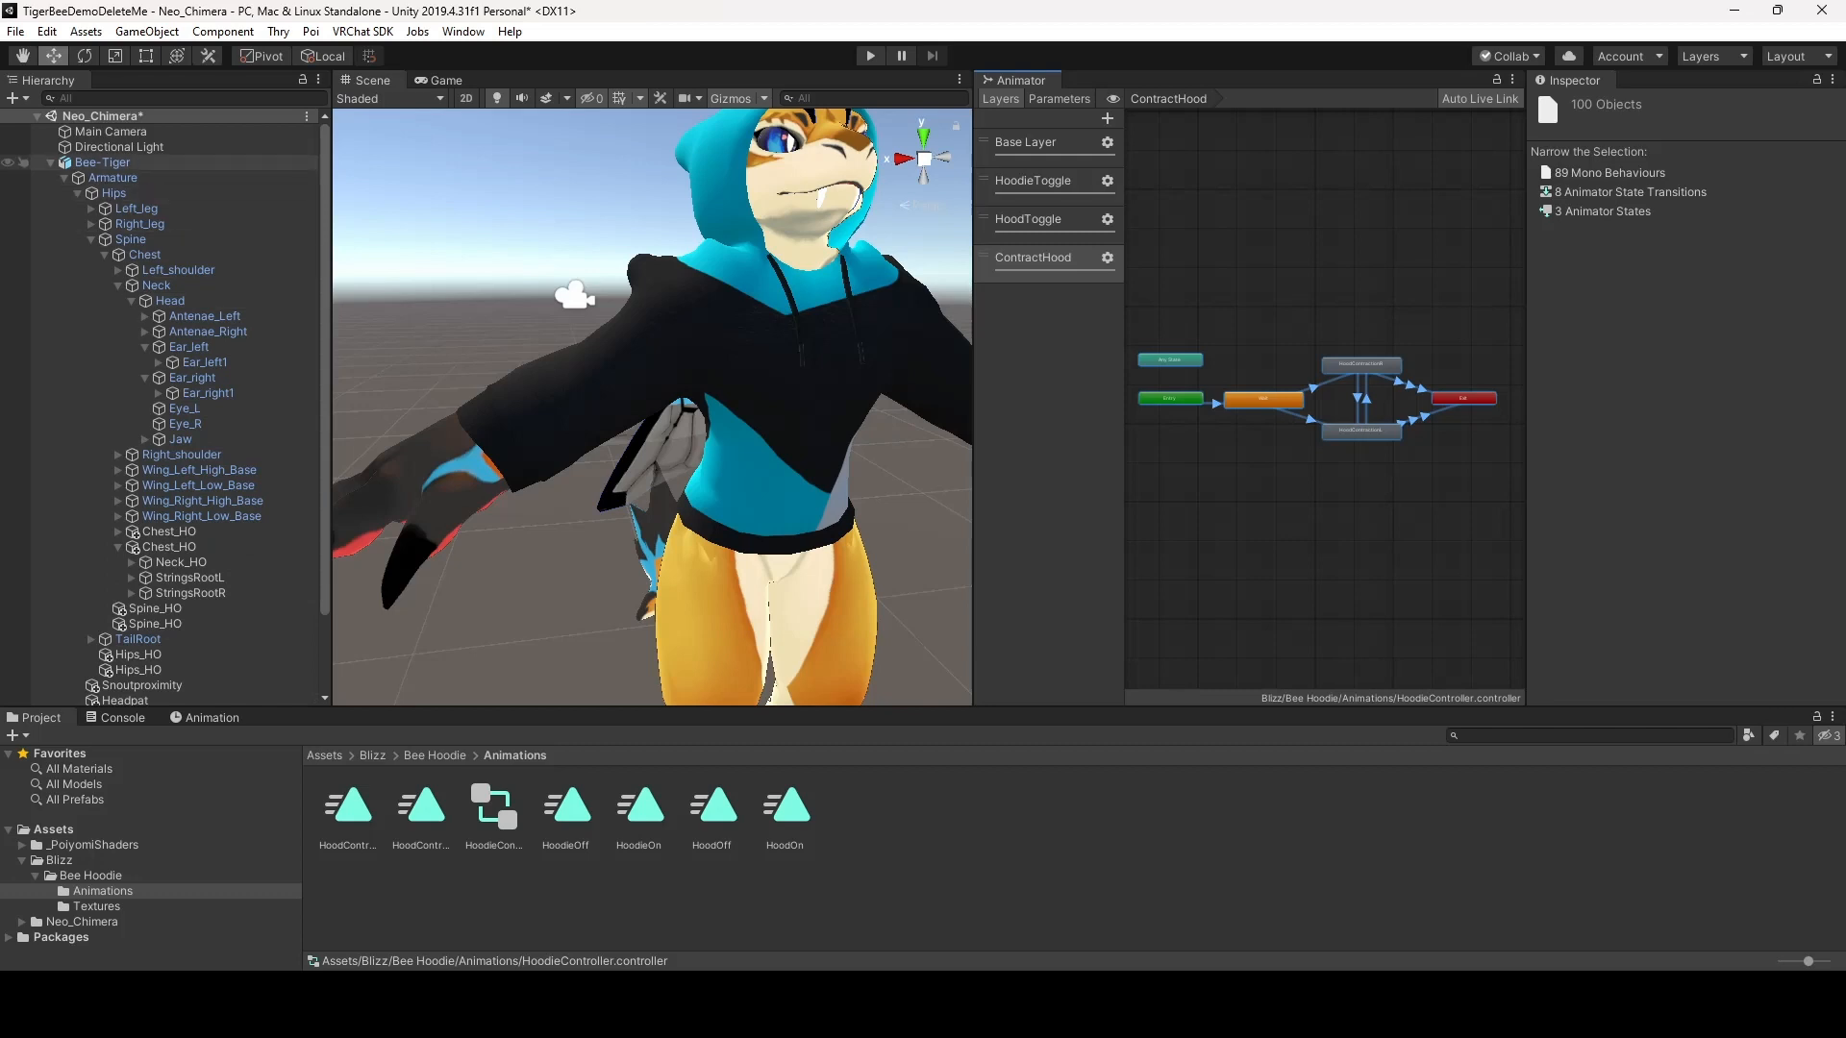
click(1041, 528)
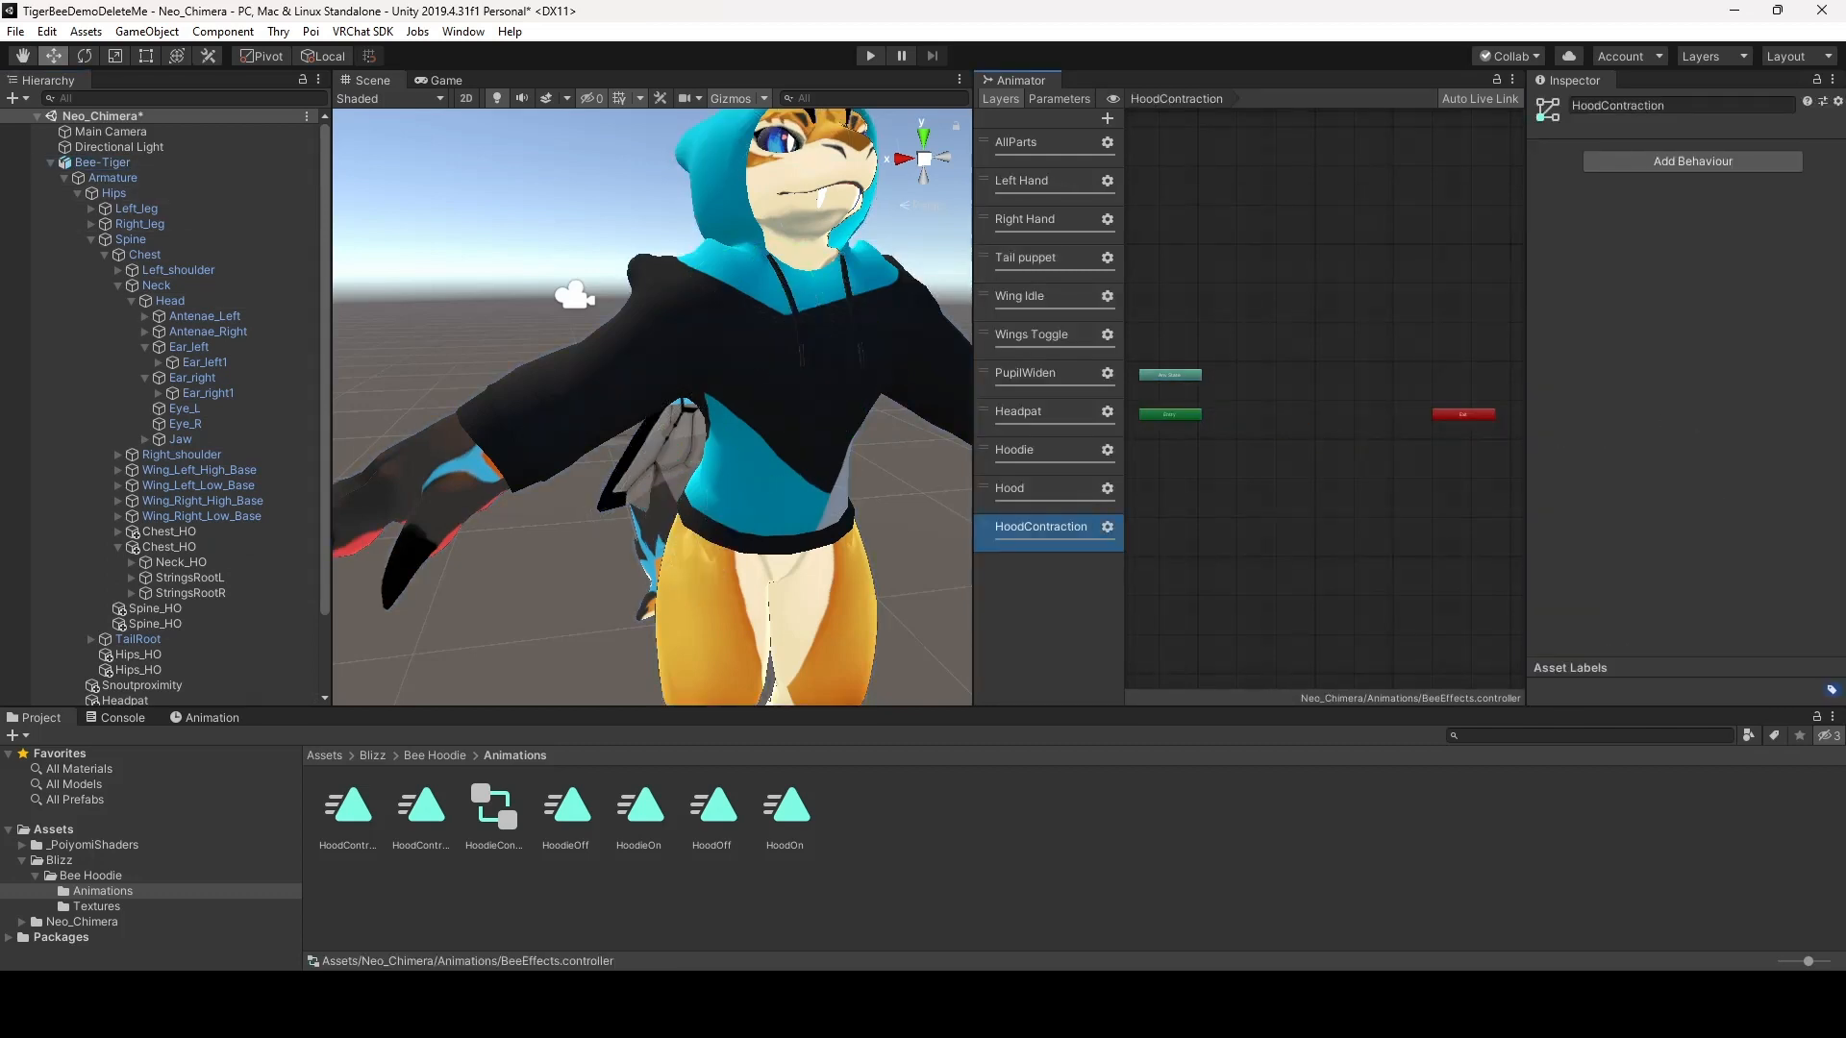
click(1108, 527)
key(ctrl+v)
middle_drag(1240, 452, 1369, 441)
click(1288, 425)
ctrl+click(1190, 392)
ctrl+click(1288, 357)
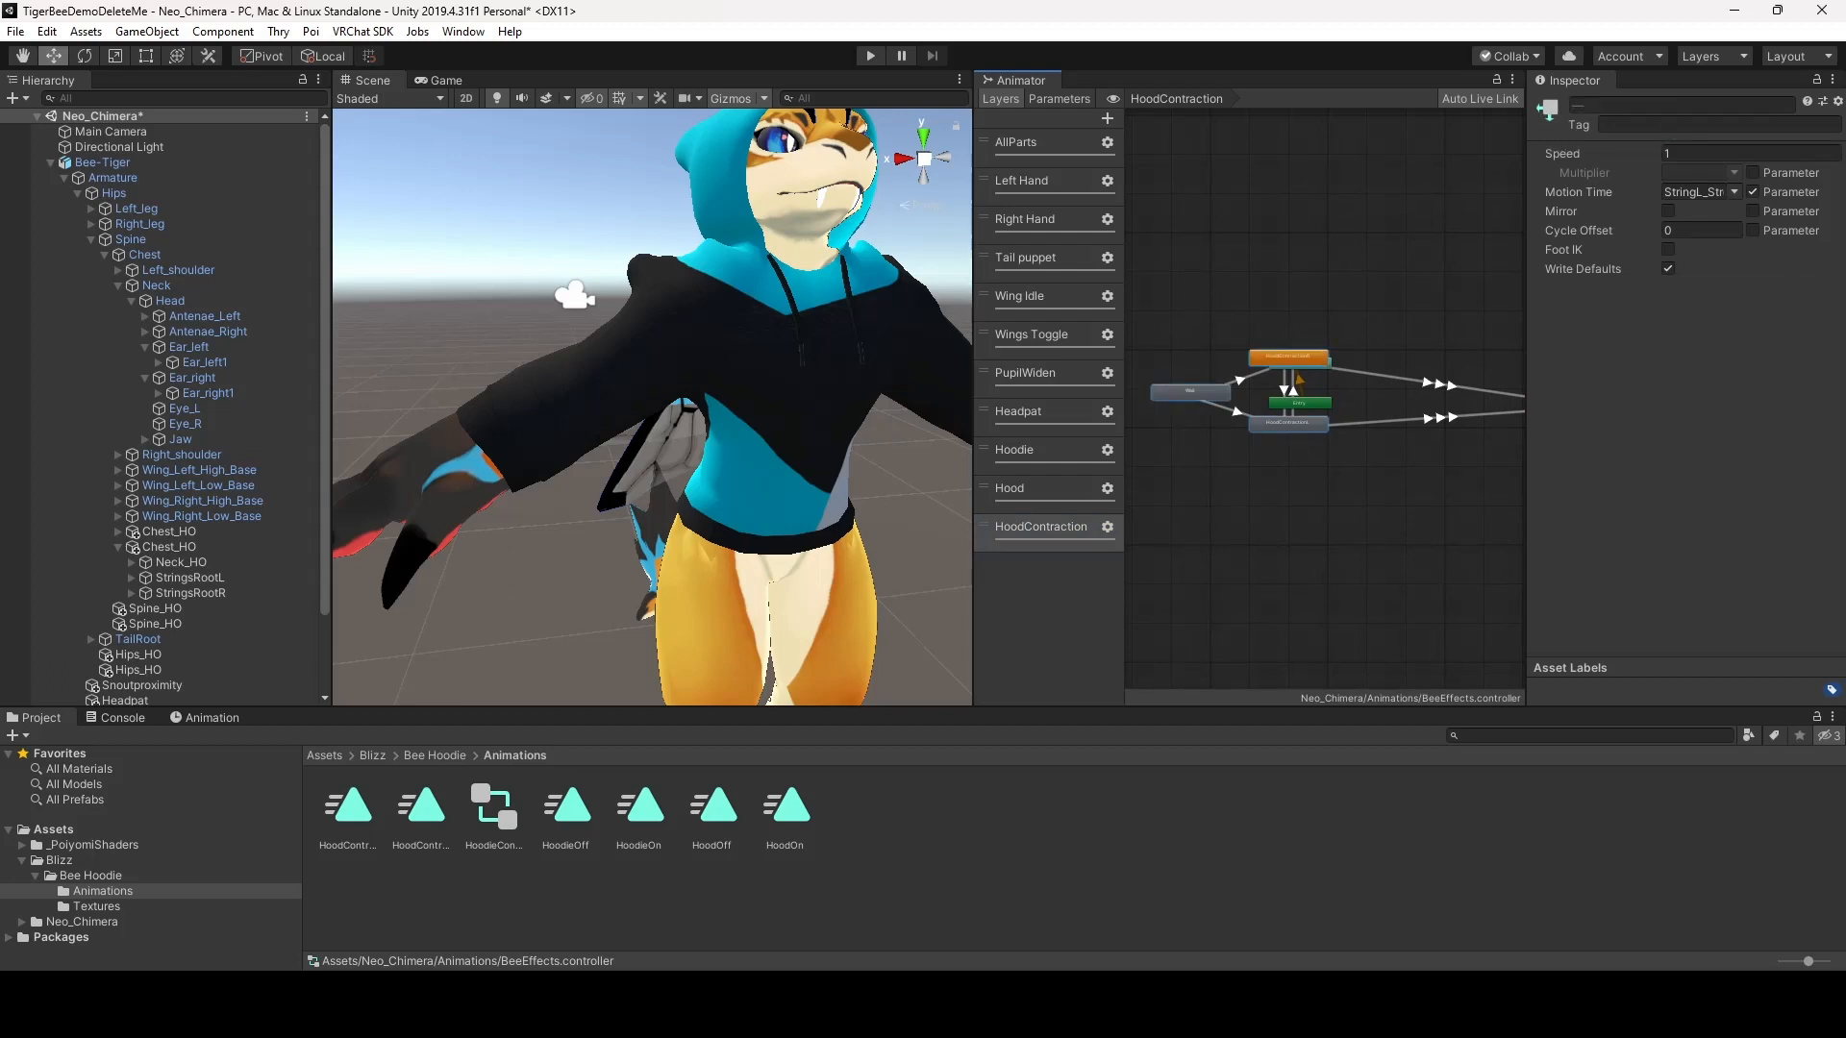
middle_drag(1293, 359, 1237, 356)
drag(1231, 355, 1430, 366)
middle_drag(1429, 366, 1342, 337)
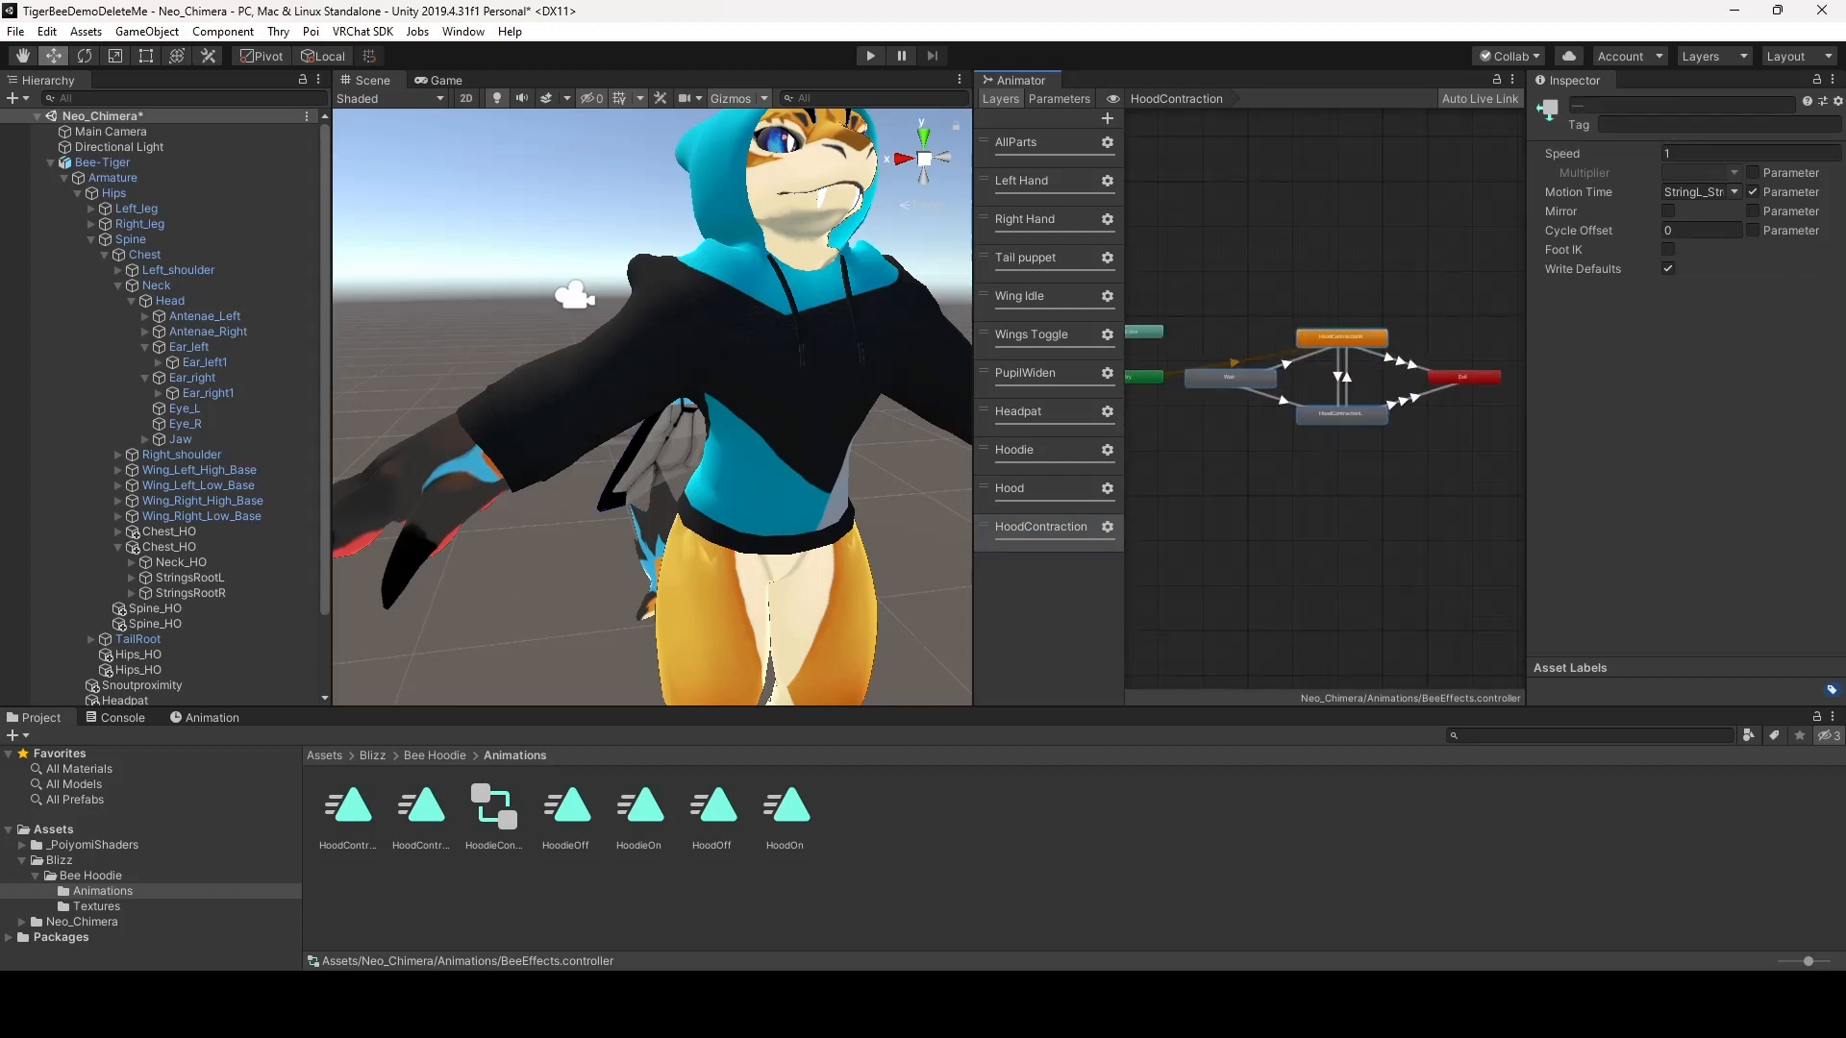
Make Wait the HoodContraction layer's default state and nudge the three states into alignment with Entry and Exit
right_click(1227, 373)
click(1325, 405)
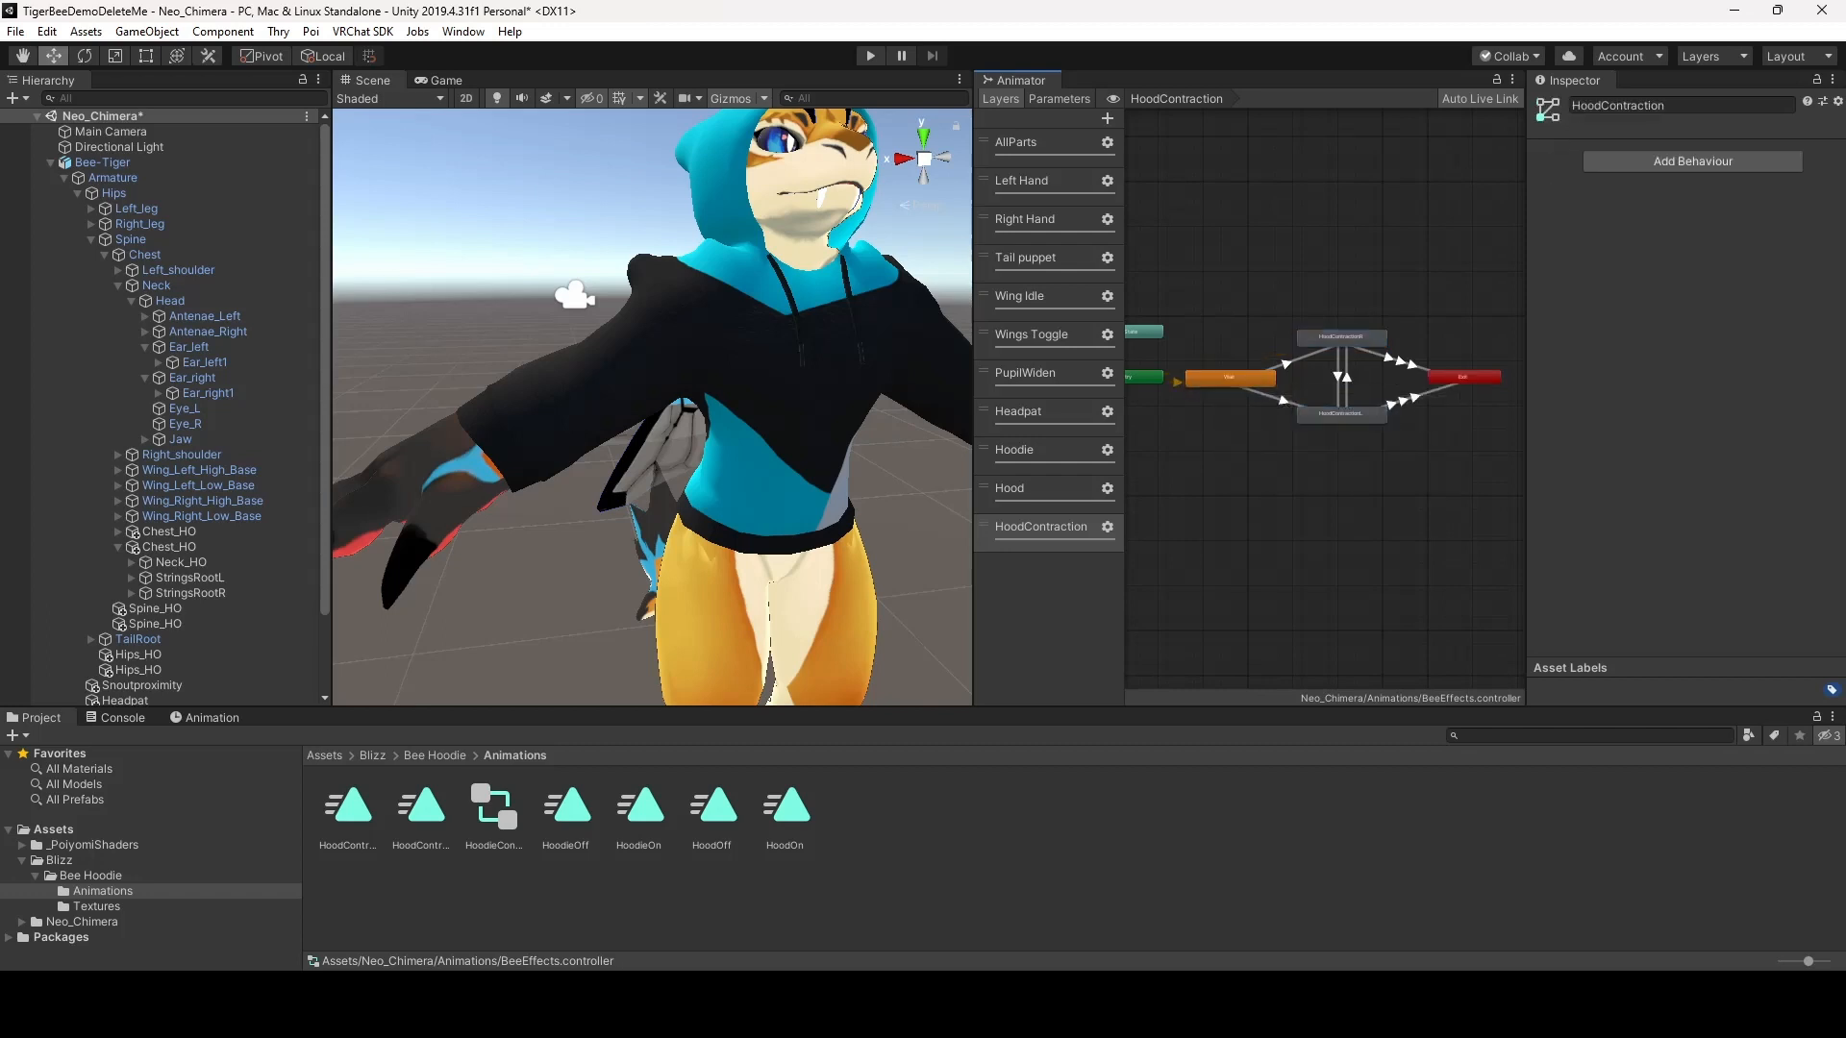
drag(1349, 465, 1223, 274)
drag(1230, 378, 1234, 374)
click(1256, 457)
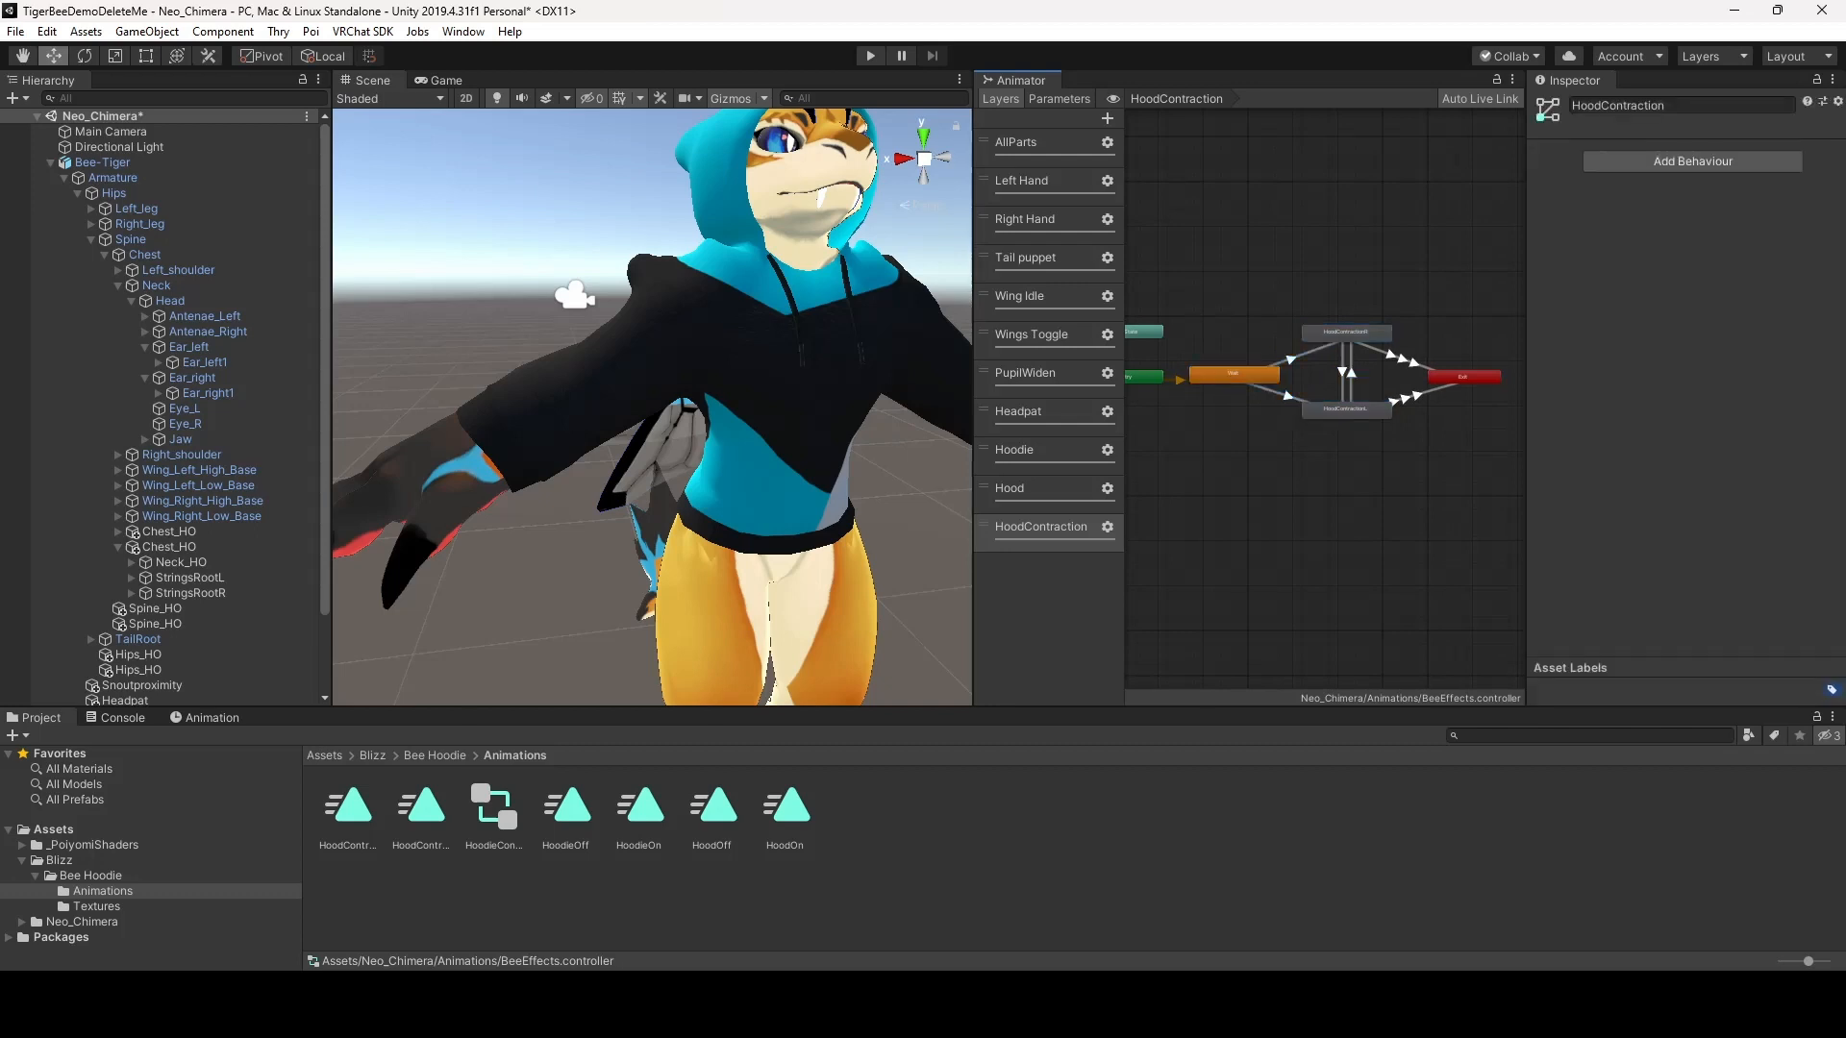
Widen the scene view and deactivate the Hoodie and Physbones objects under Bee-Tiger
drag(973, 145, 1126, 144)
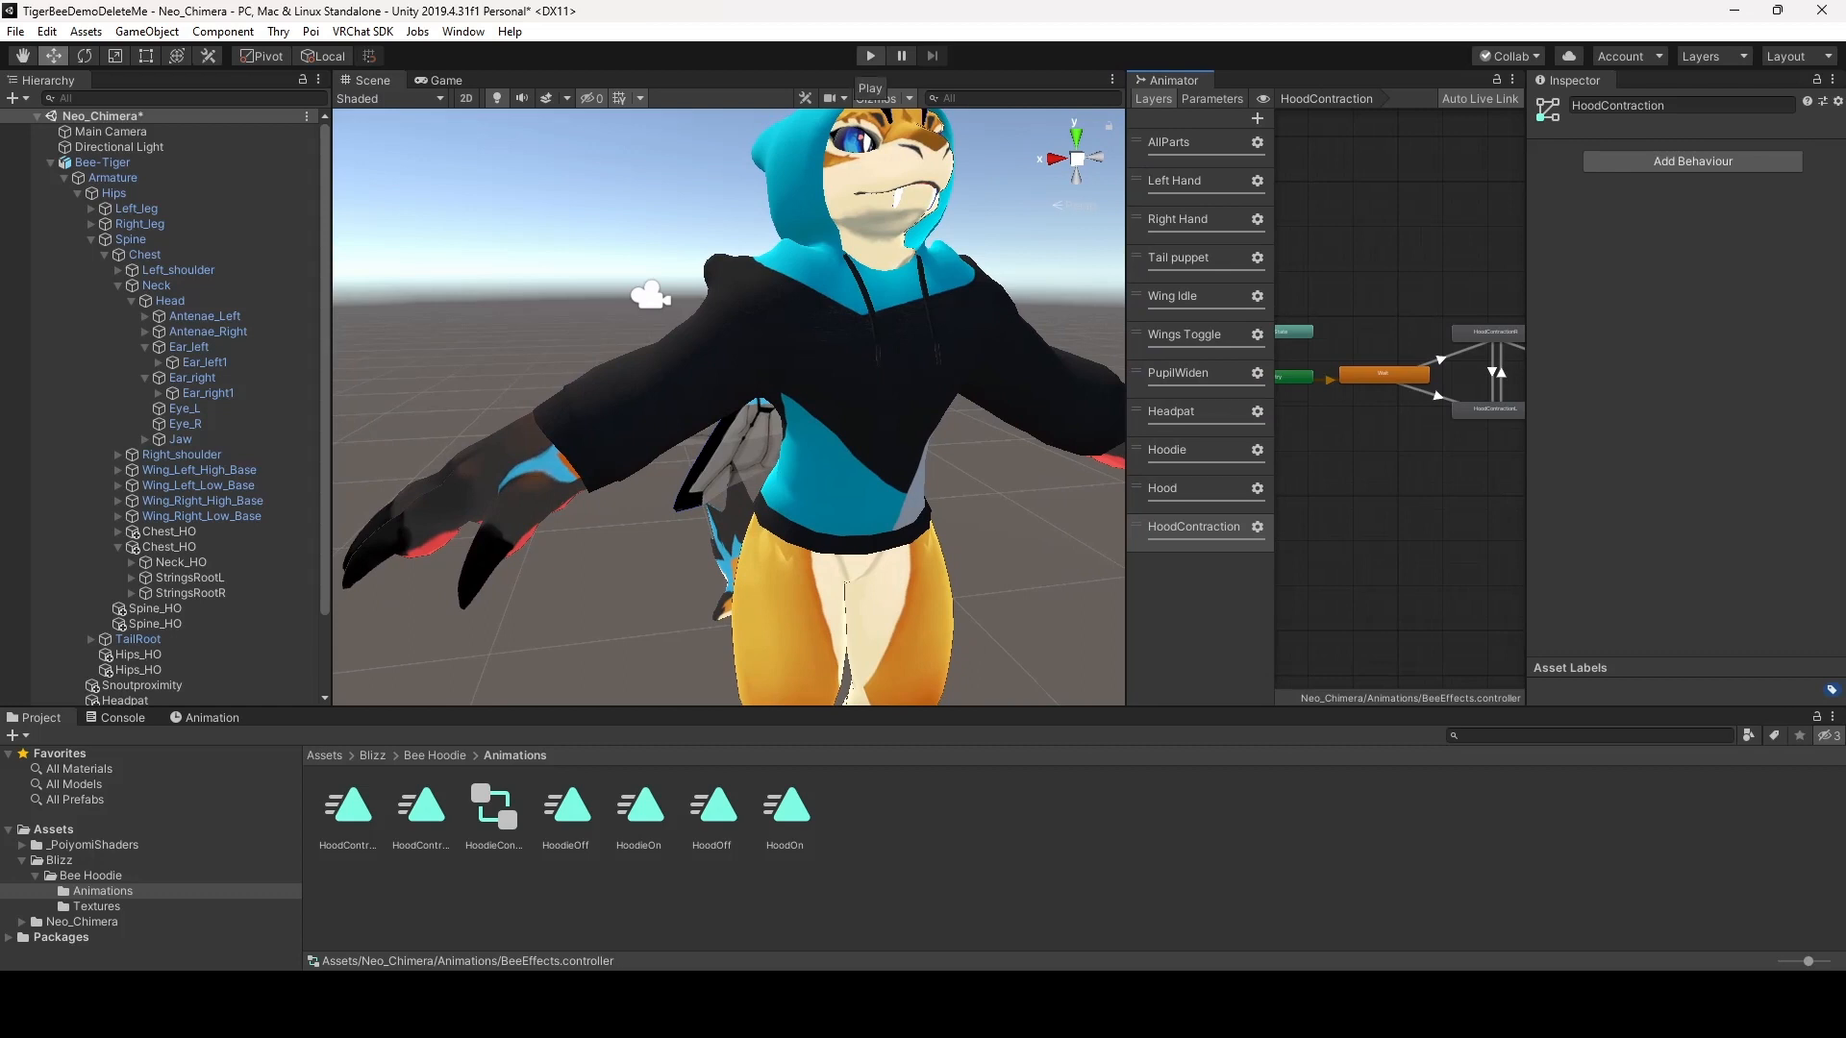
scroll(163, 509, down, 3)
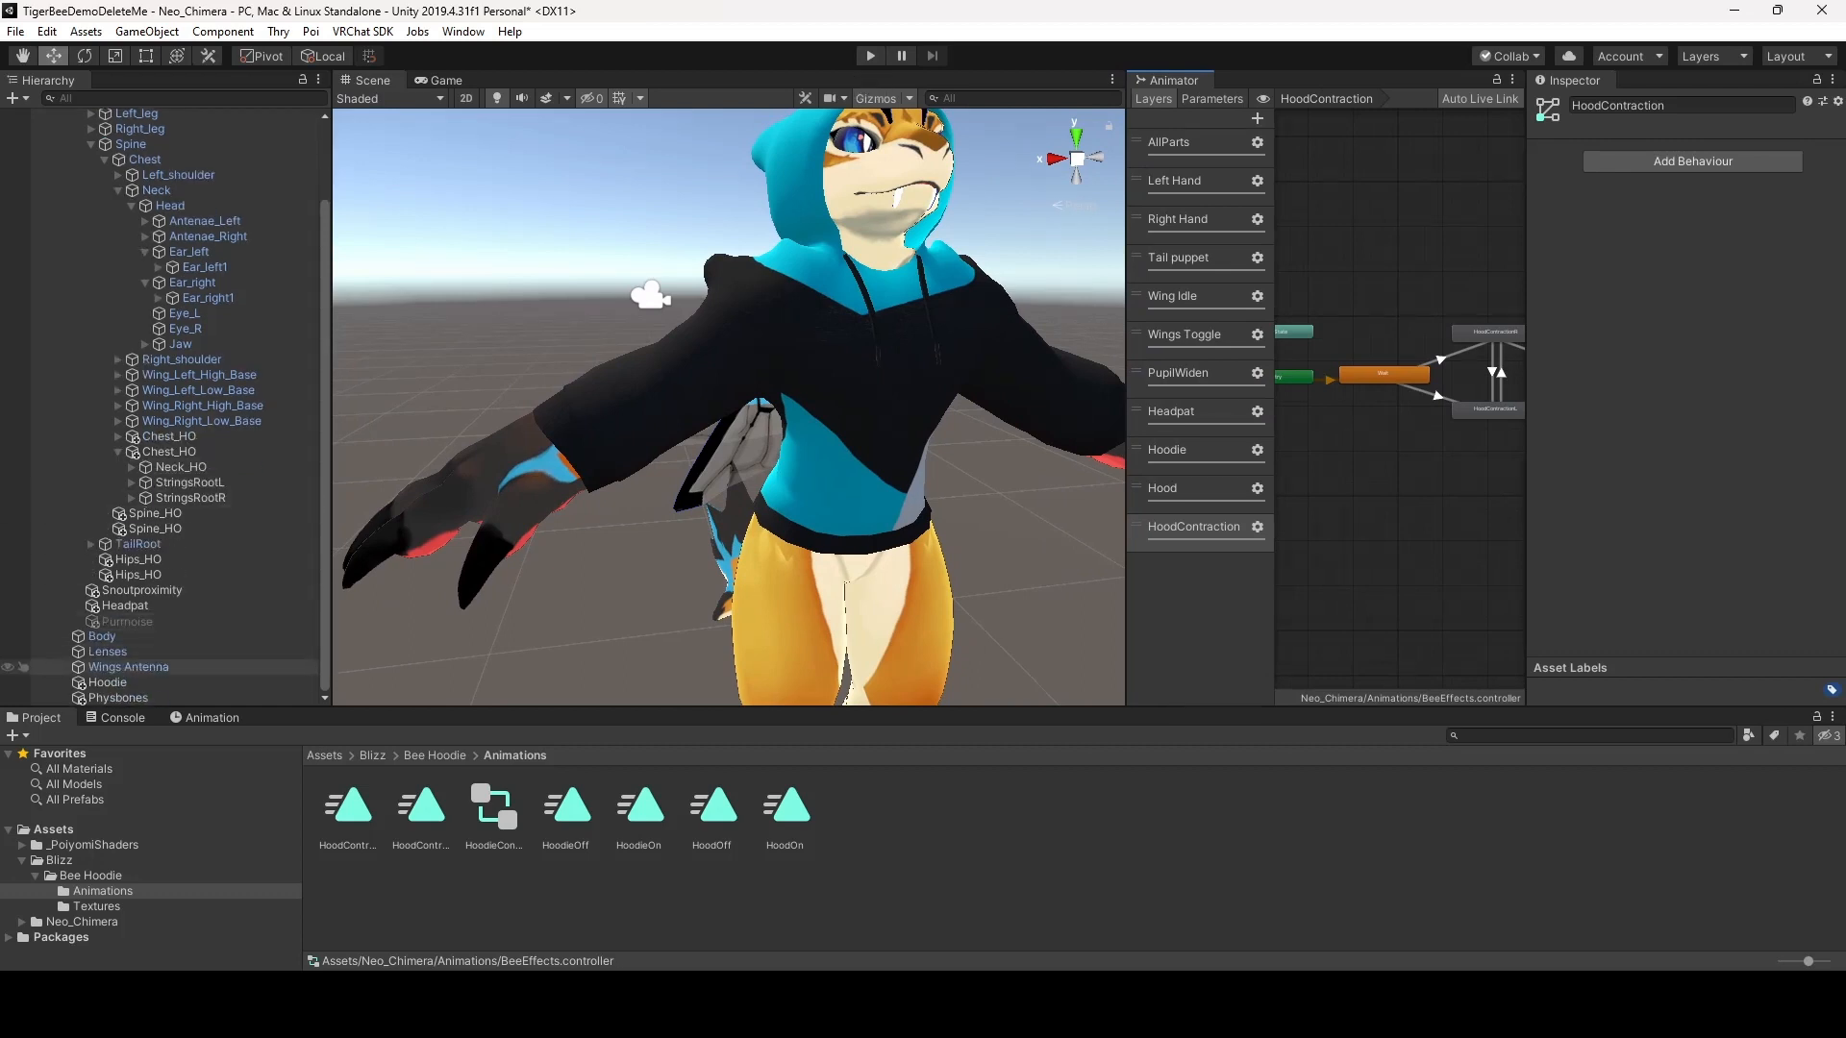
click(106, 683)
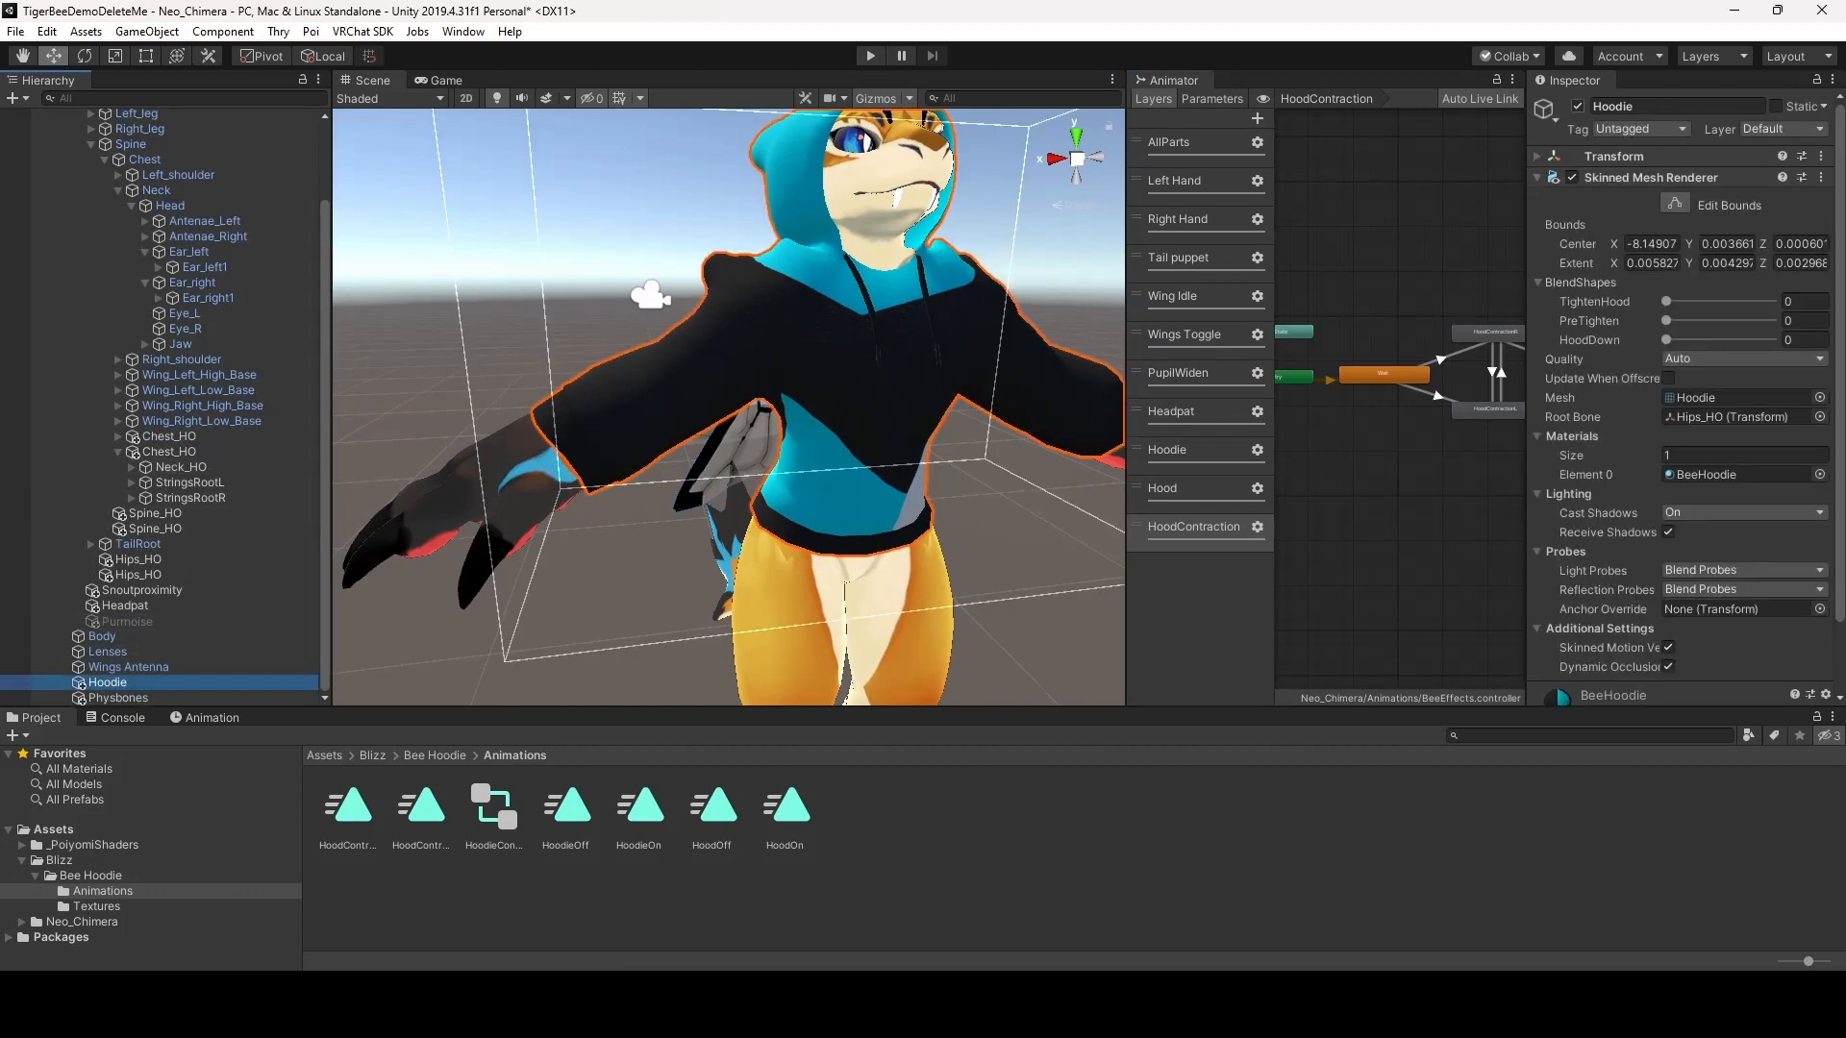
click(1577, 107)
click(118, 698)
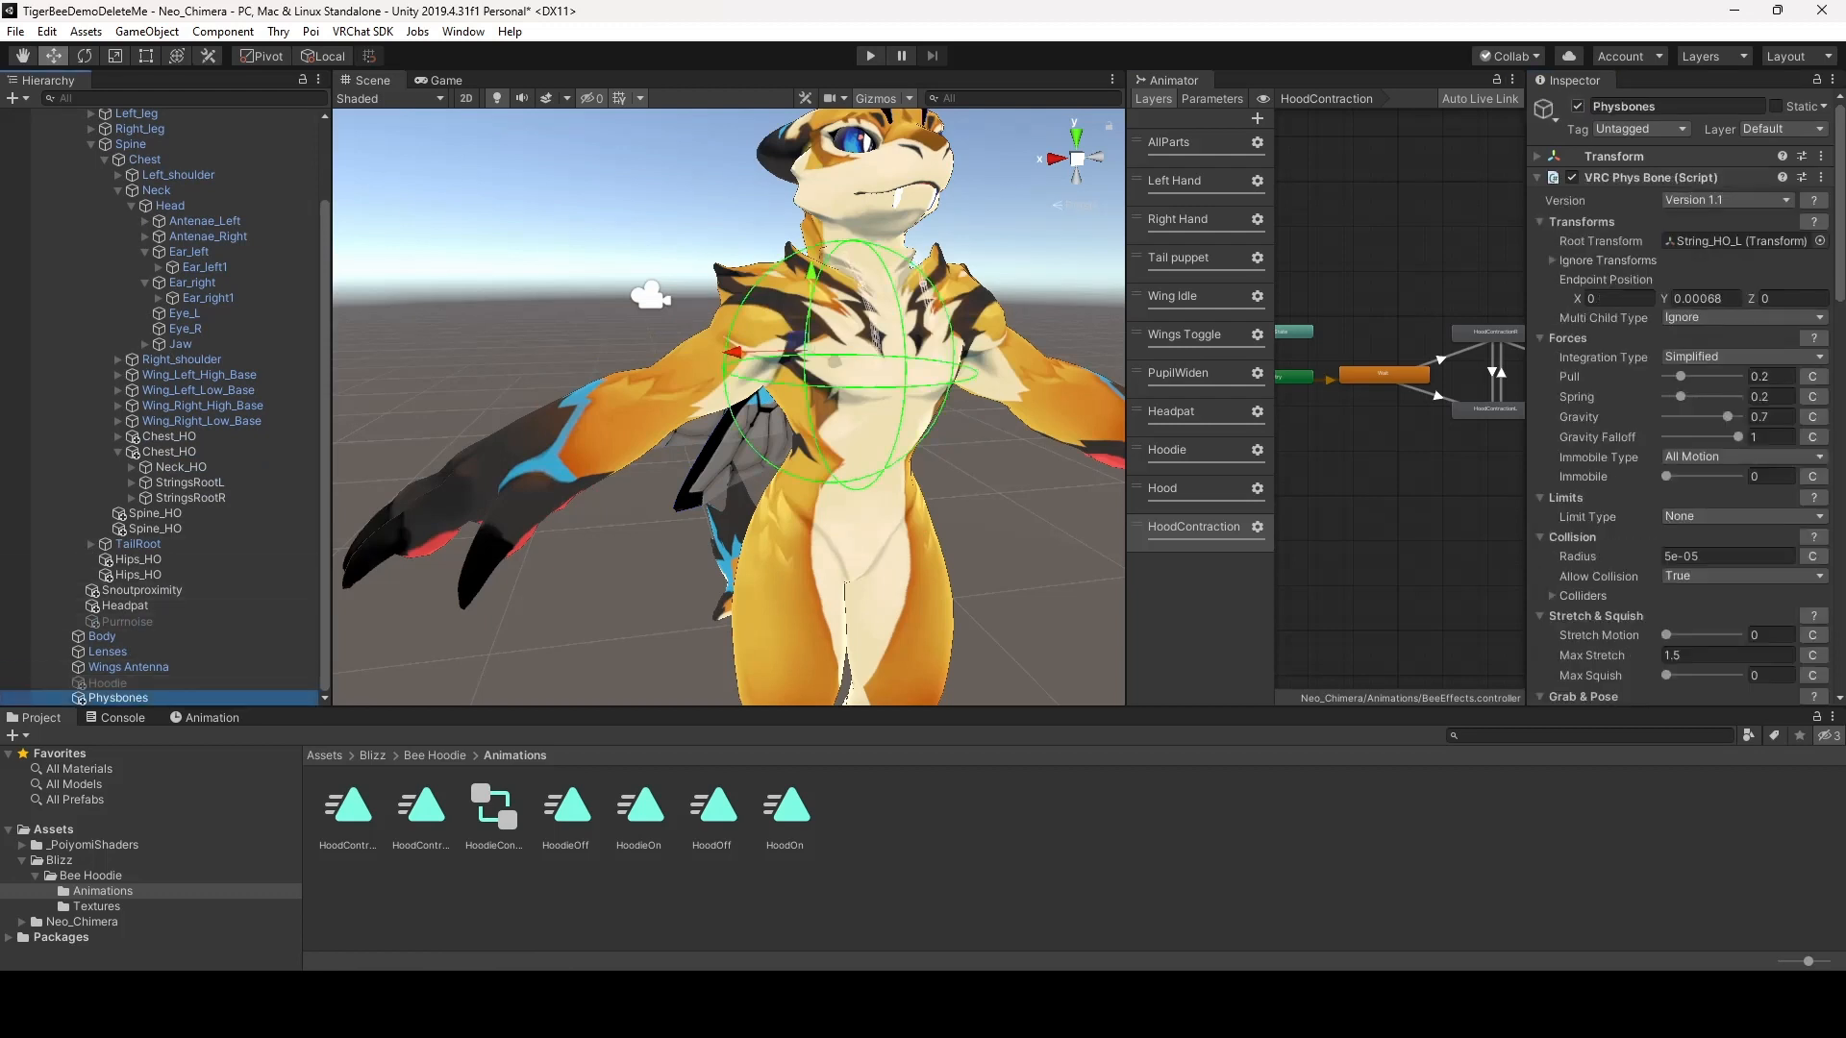
click(1577, 106)
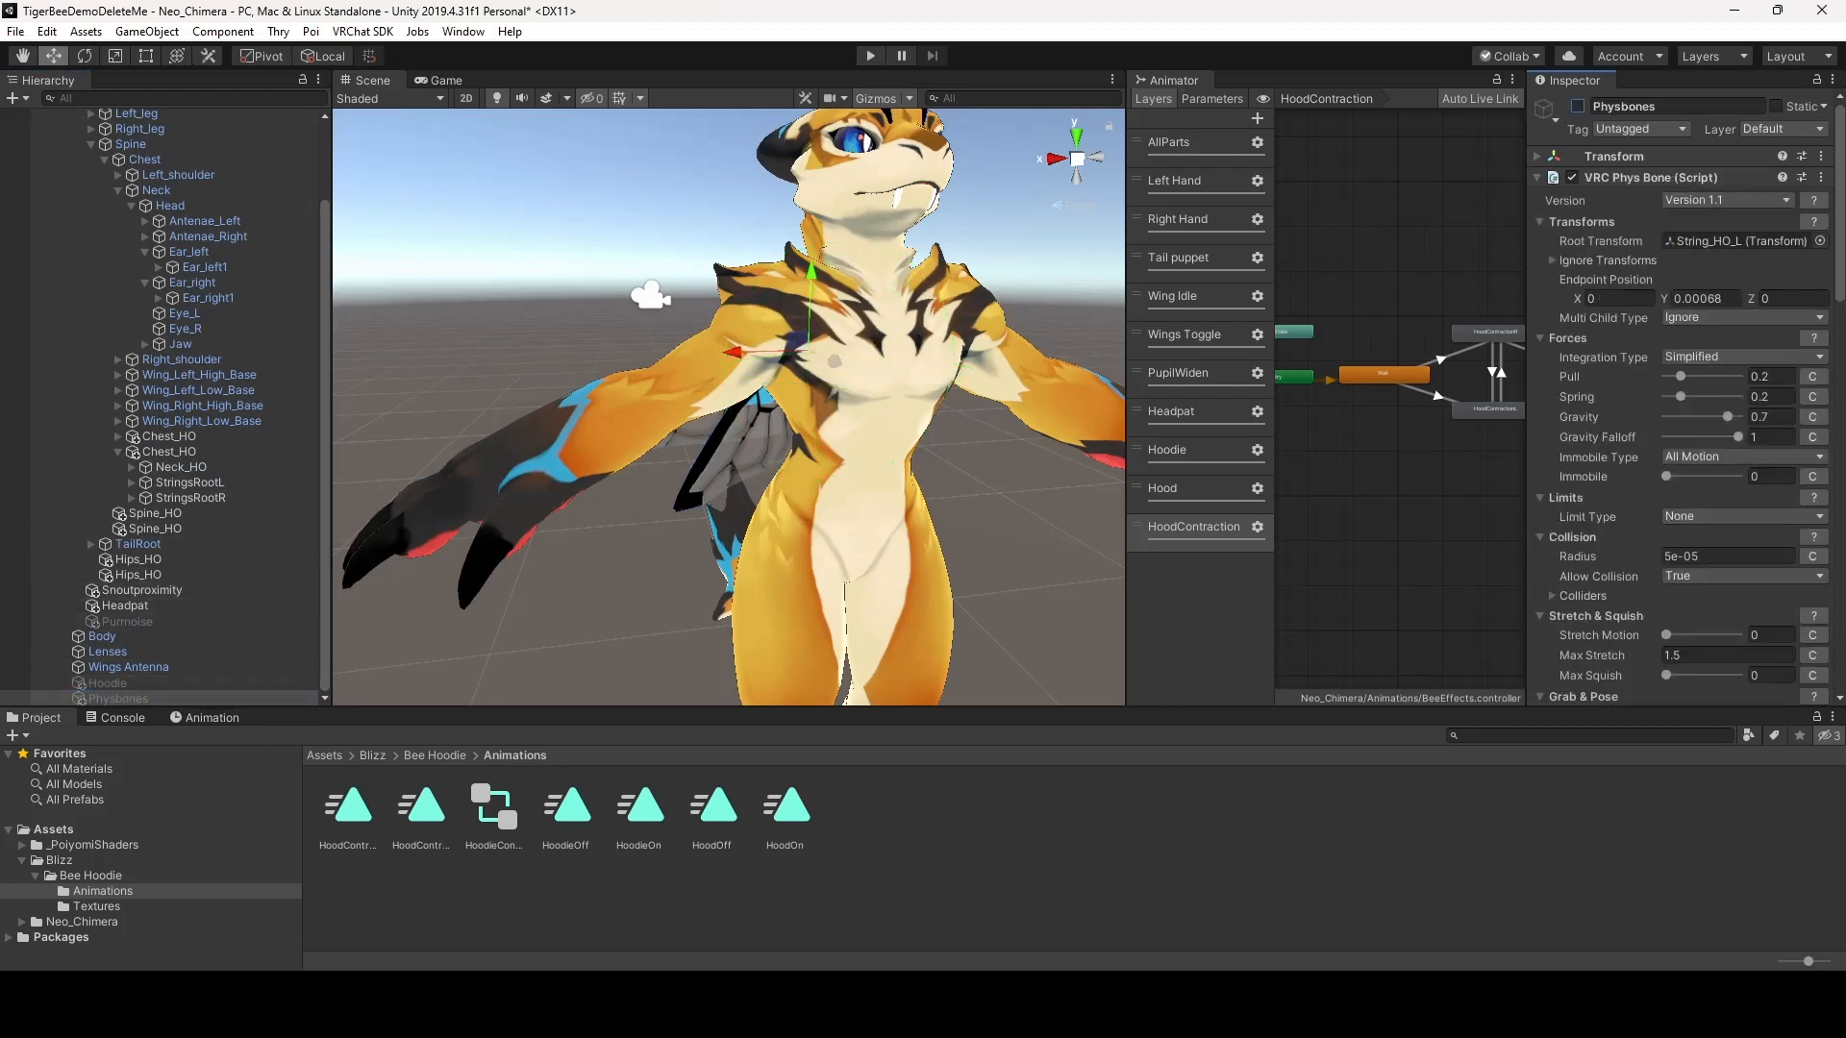
Enter Play mode and switch on the Hoodie and Hood parameters to test both on the avatar
key(ctrl+p)
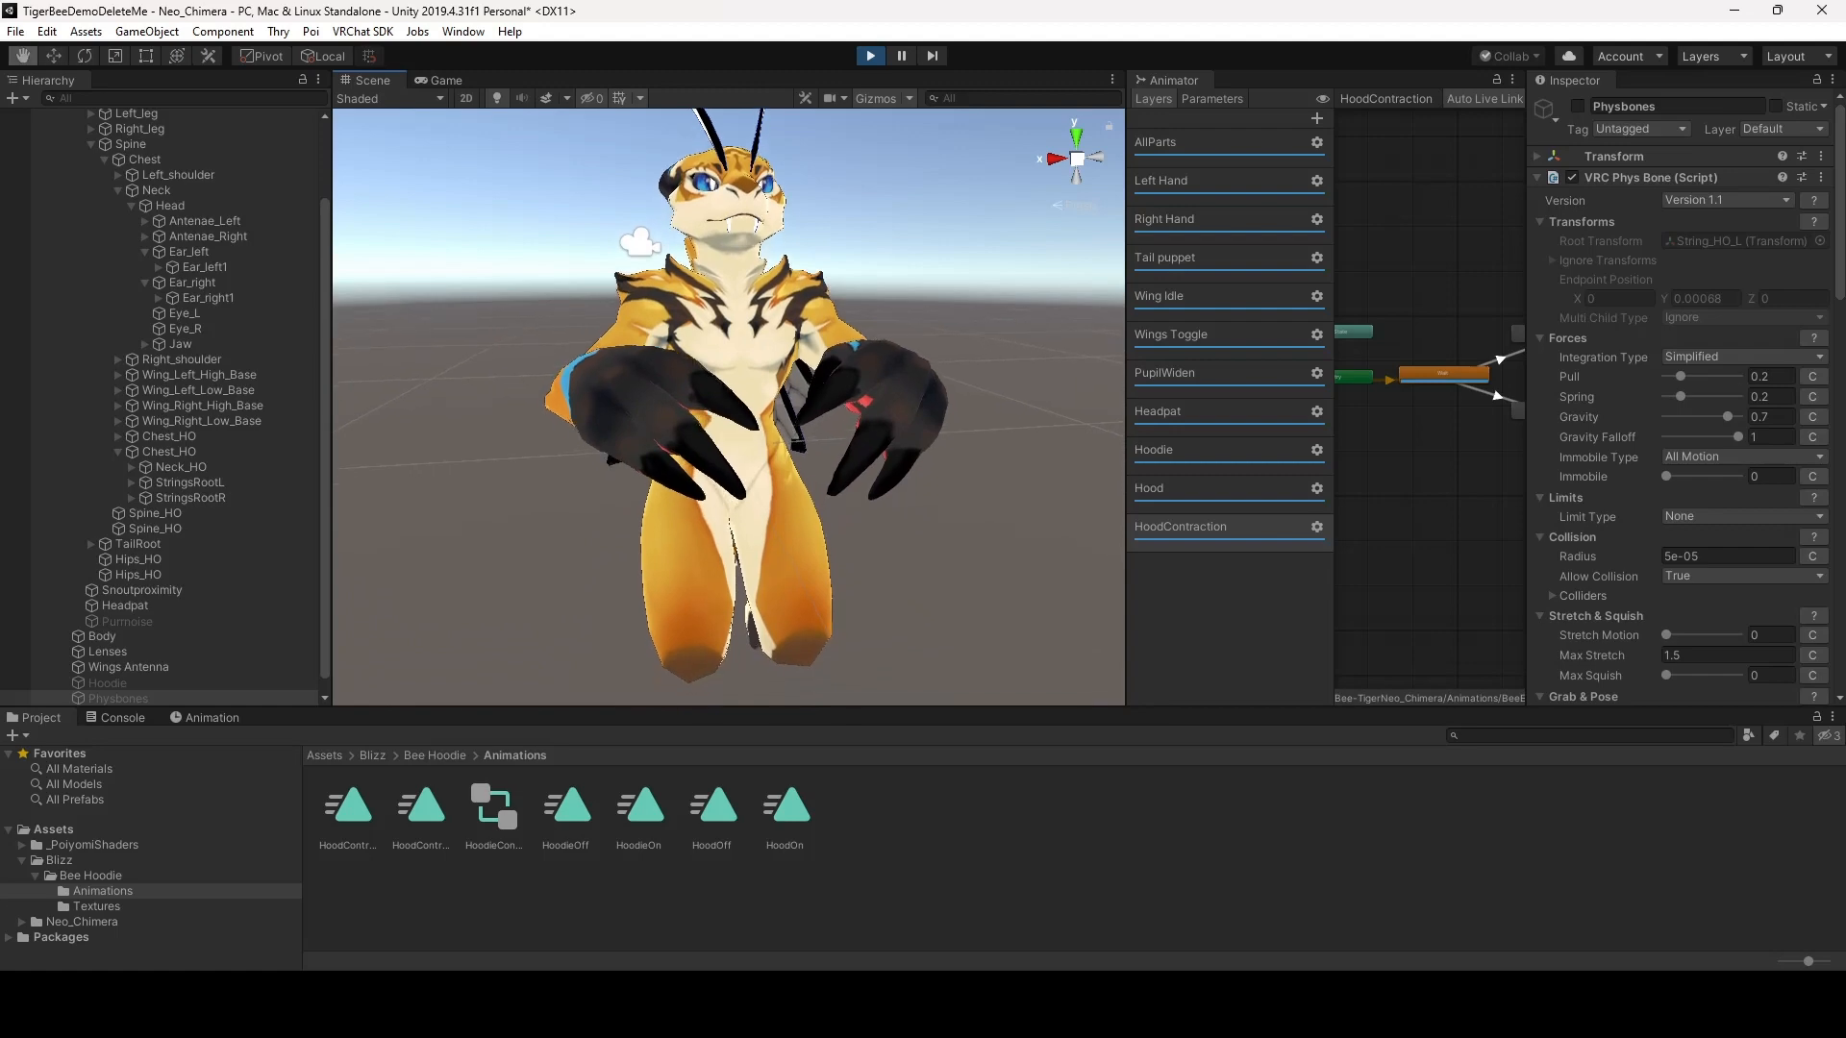
alt+drag(727, 384, 802, 405)
click(1212, 99)
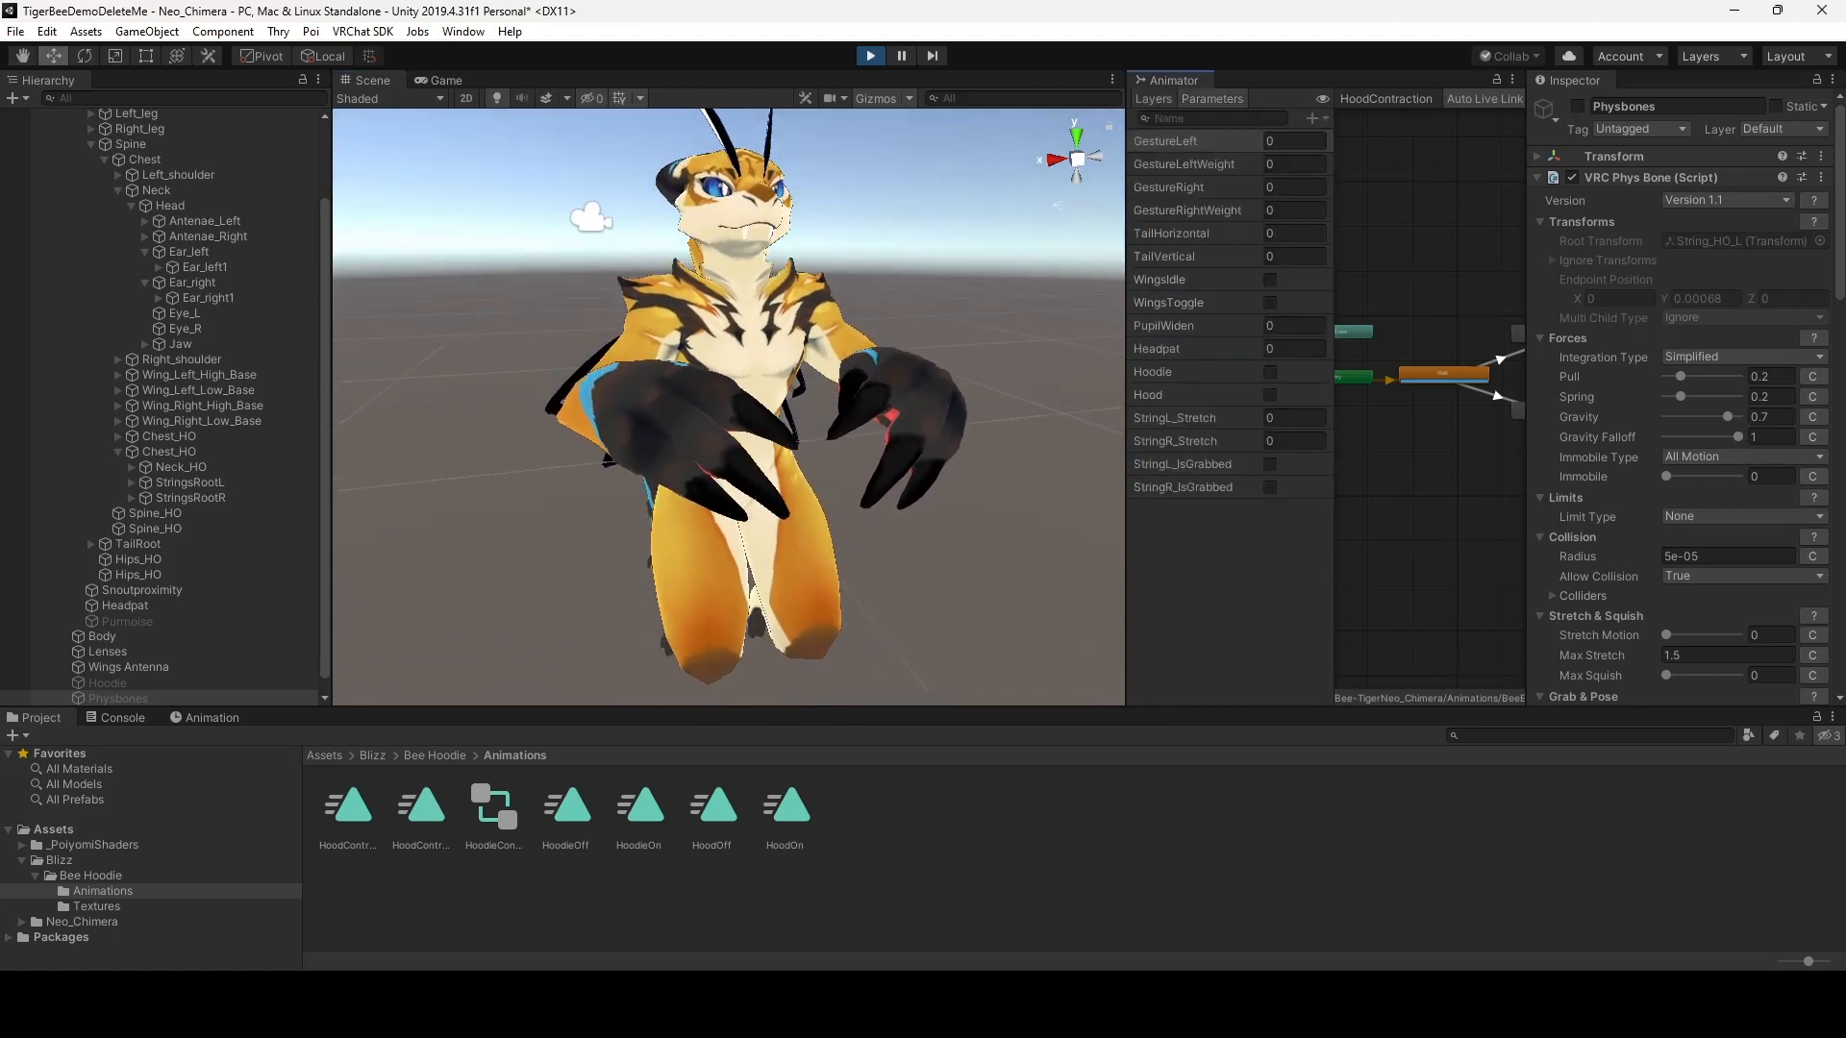
click(1270, 372)
alt+drag(673, 385, 971, 385)
click(1270, 372)
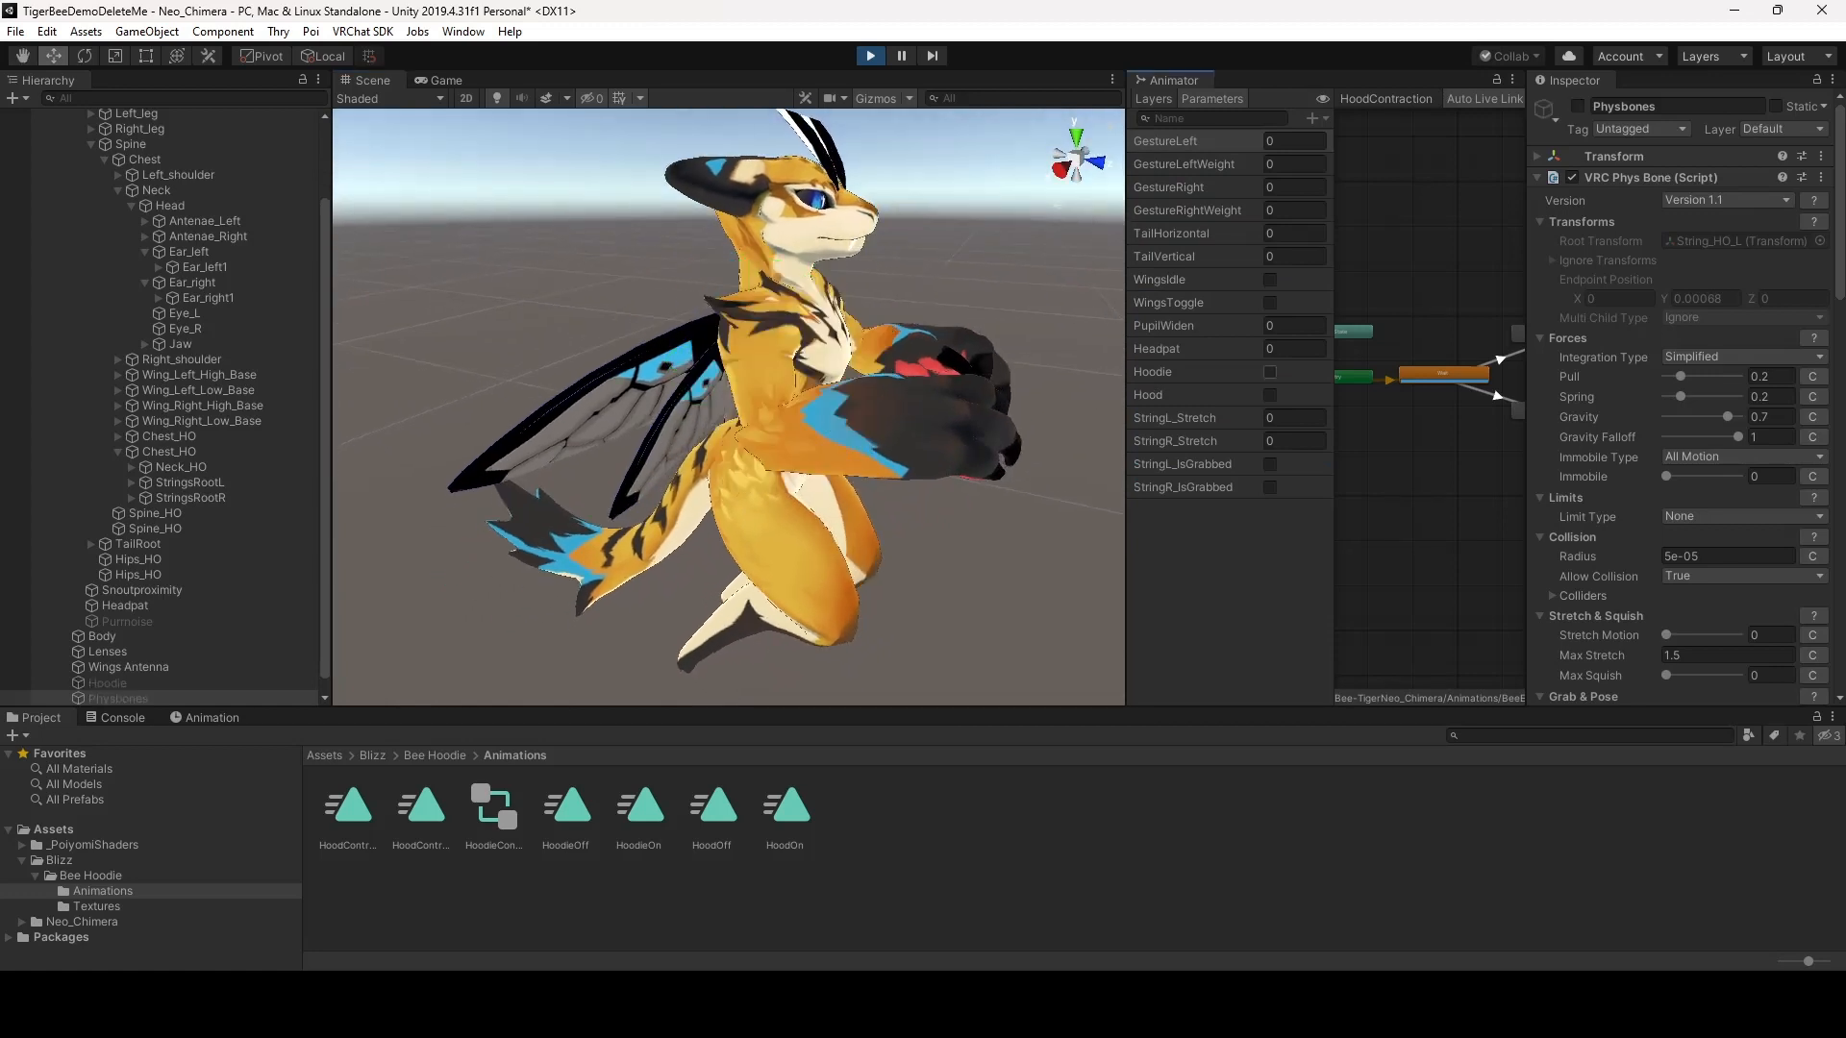
click(1270, 372)
click(1270, 395)
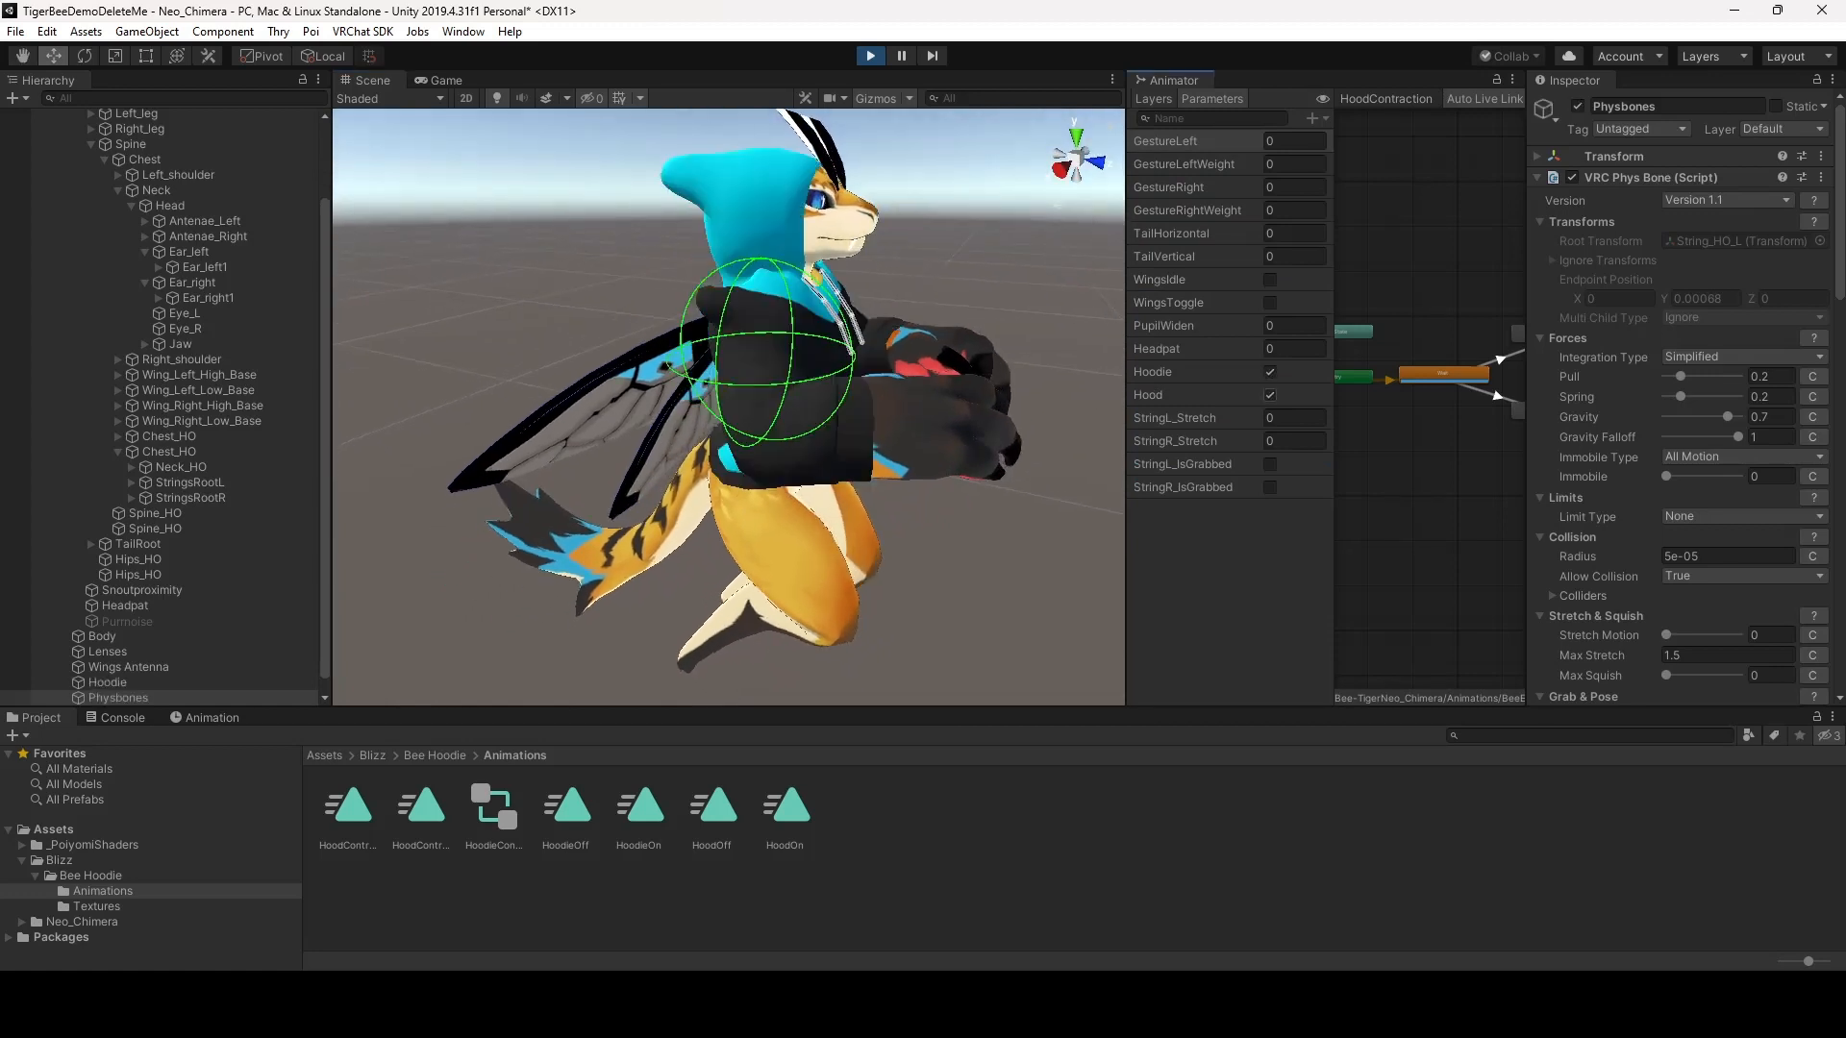
Switch the Hoodie parameter off and on repeatedly and inspect the worn hoodie from the side and front
click(1270, 372)
click(1270, 372)
click(1270, 372)
click(1269, 372)
alt+drag(769, 341, 682, 337)
middle_drag(788, 336, 728, 437)
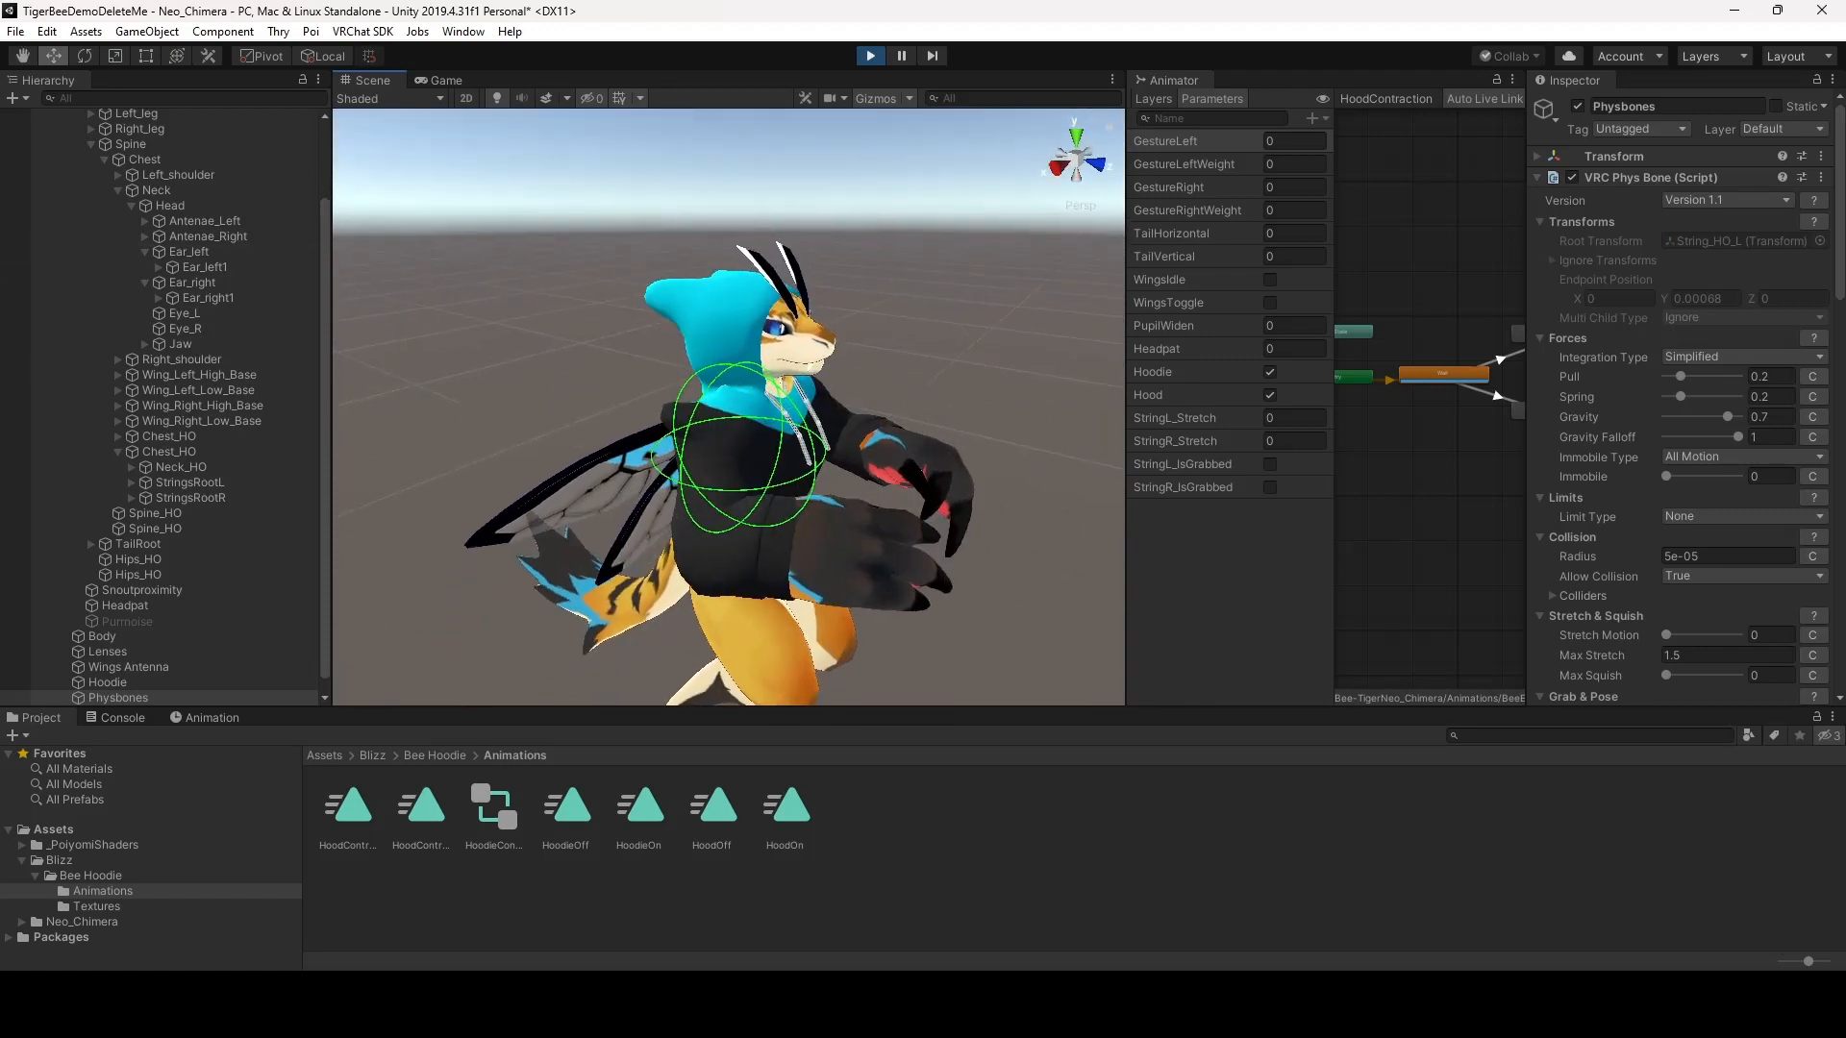
alt+drag(750, 423, 642, 377)
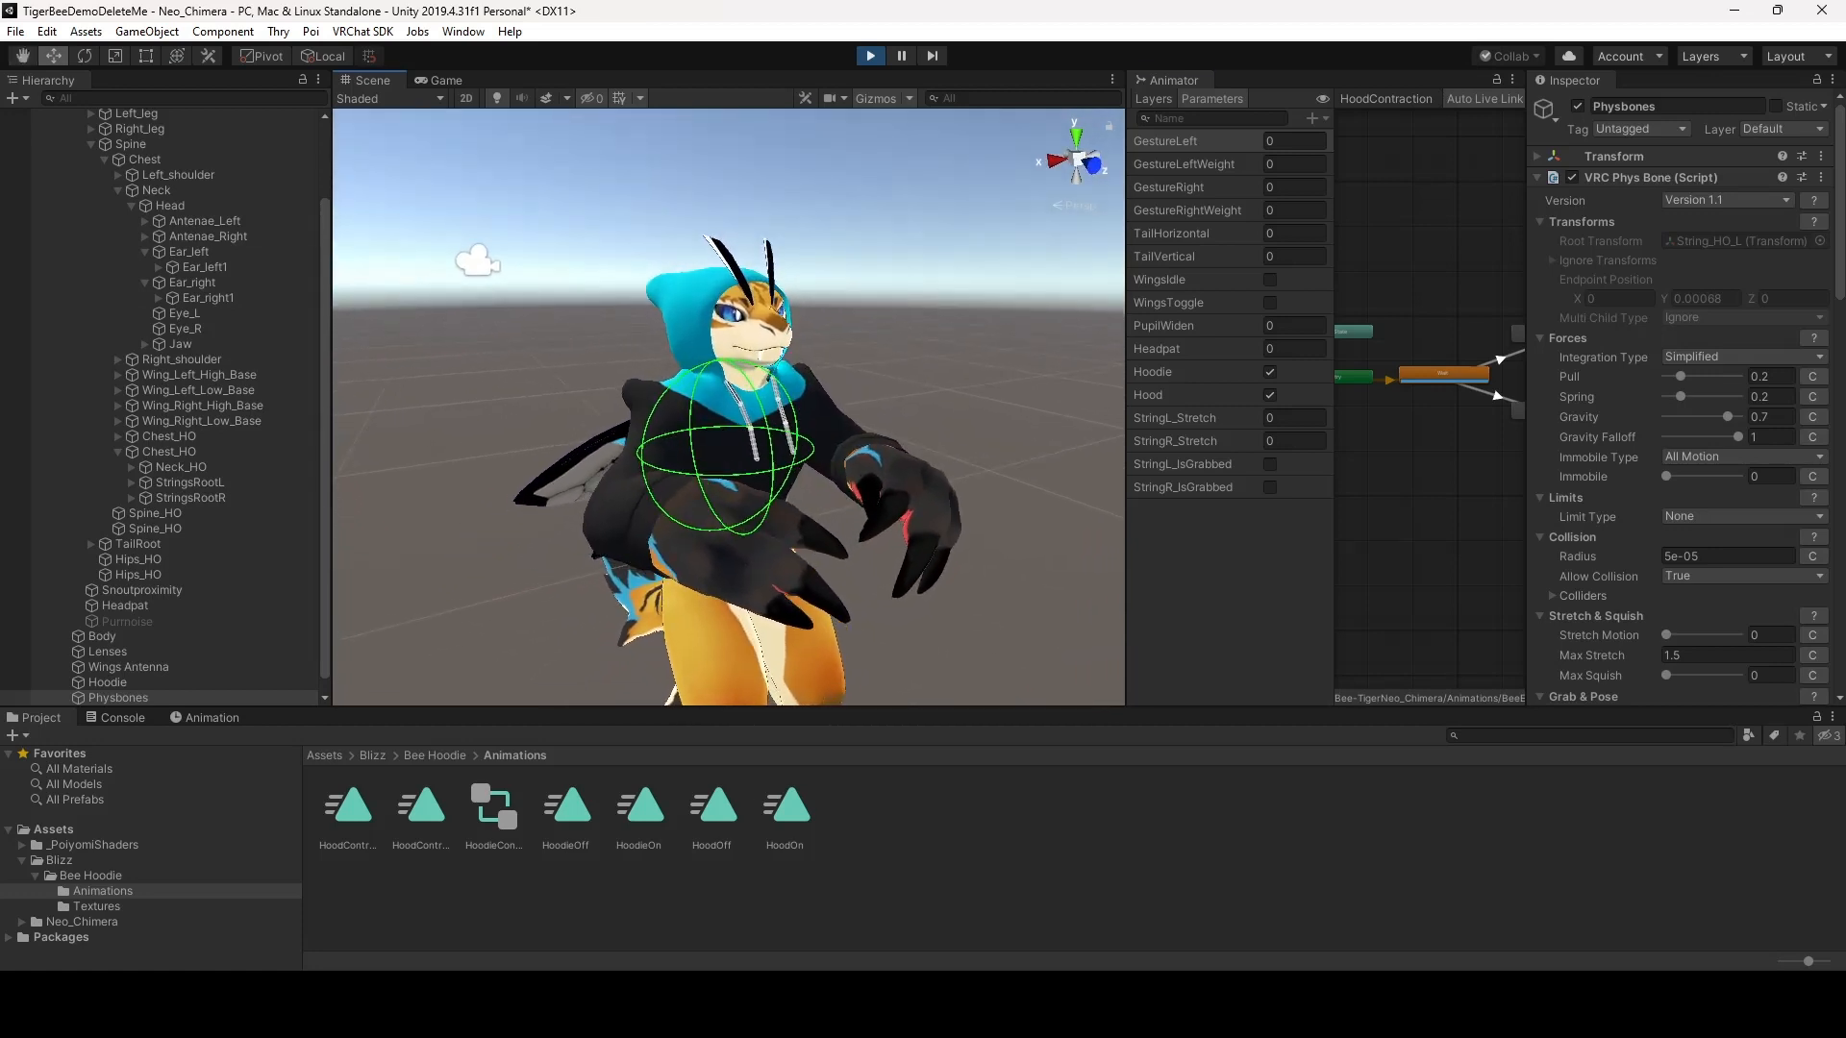
Reveal more of the HoodContraction graph, toggle the left string's IsGrabbed parameter and open the HoodContractionL state
drag(1333, 396, 1270, 396)
drag(1125, 423, 1103, 423)
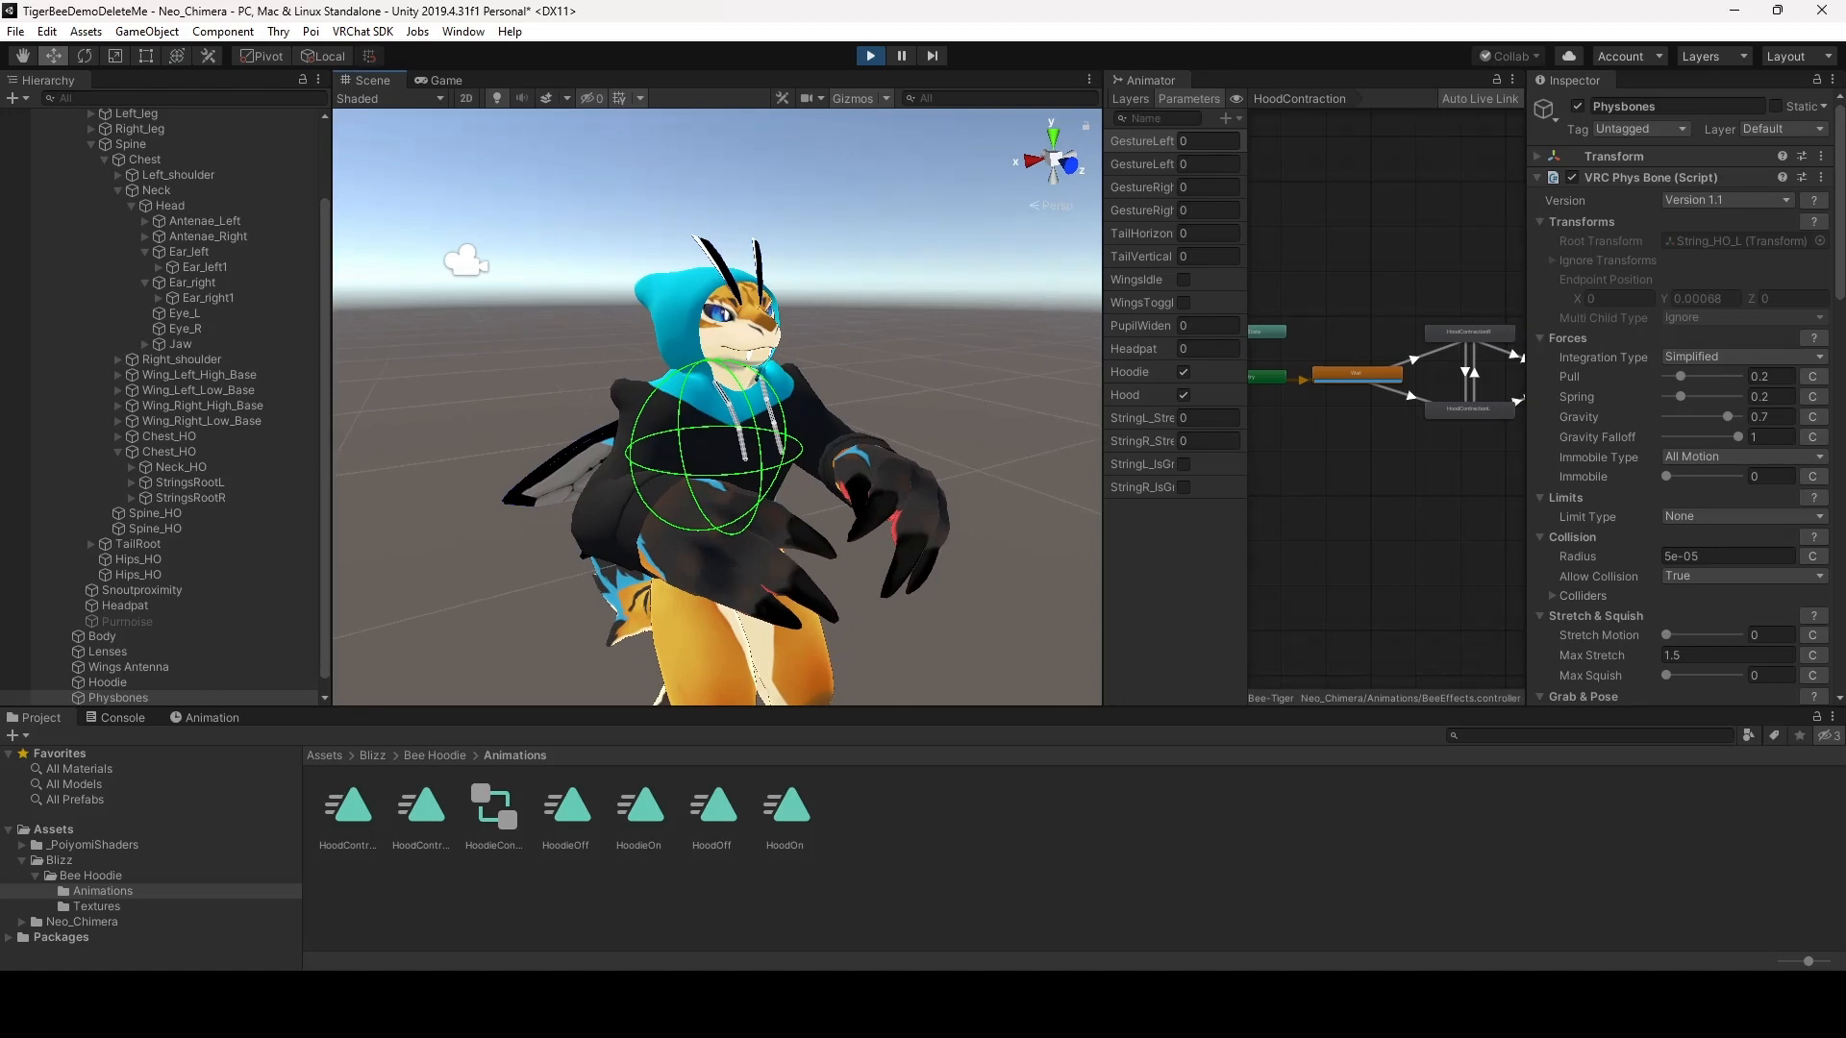
click(1184, 464)
double_click(1466, 410)
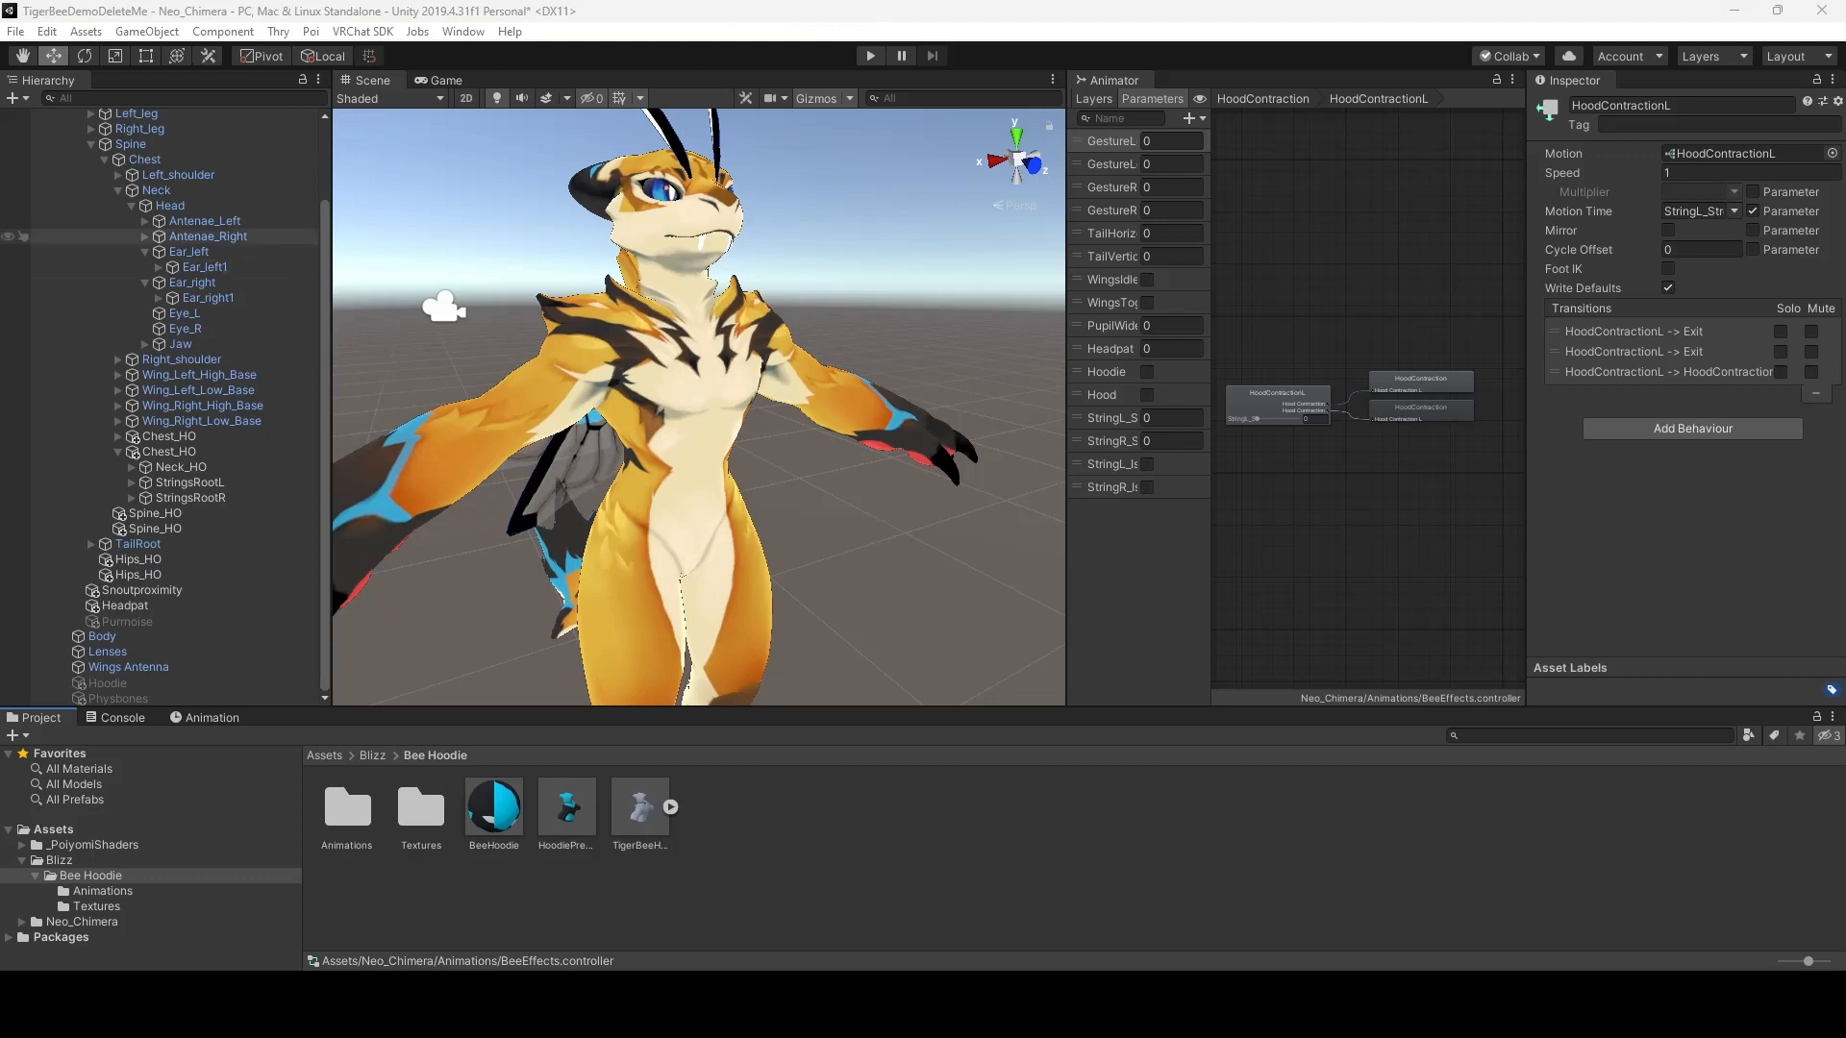
Locate and open the Beeparameters asset assigned in Bee-Tiger's avatar descriptor, with room to show all its columns
scroll(192, 239, up, 2)
click(103, 162)
scroll(1685, 433, down, 5)
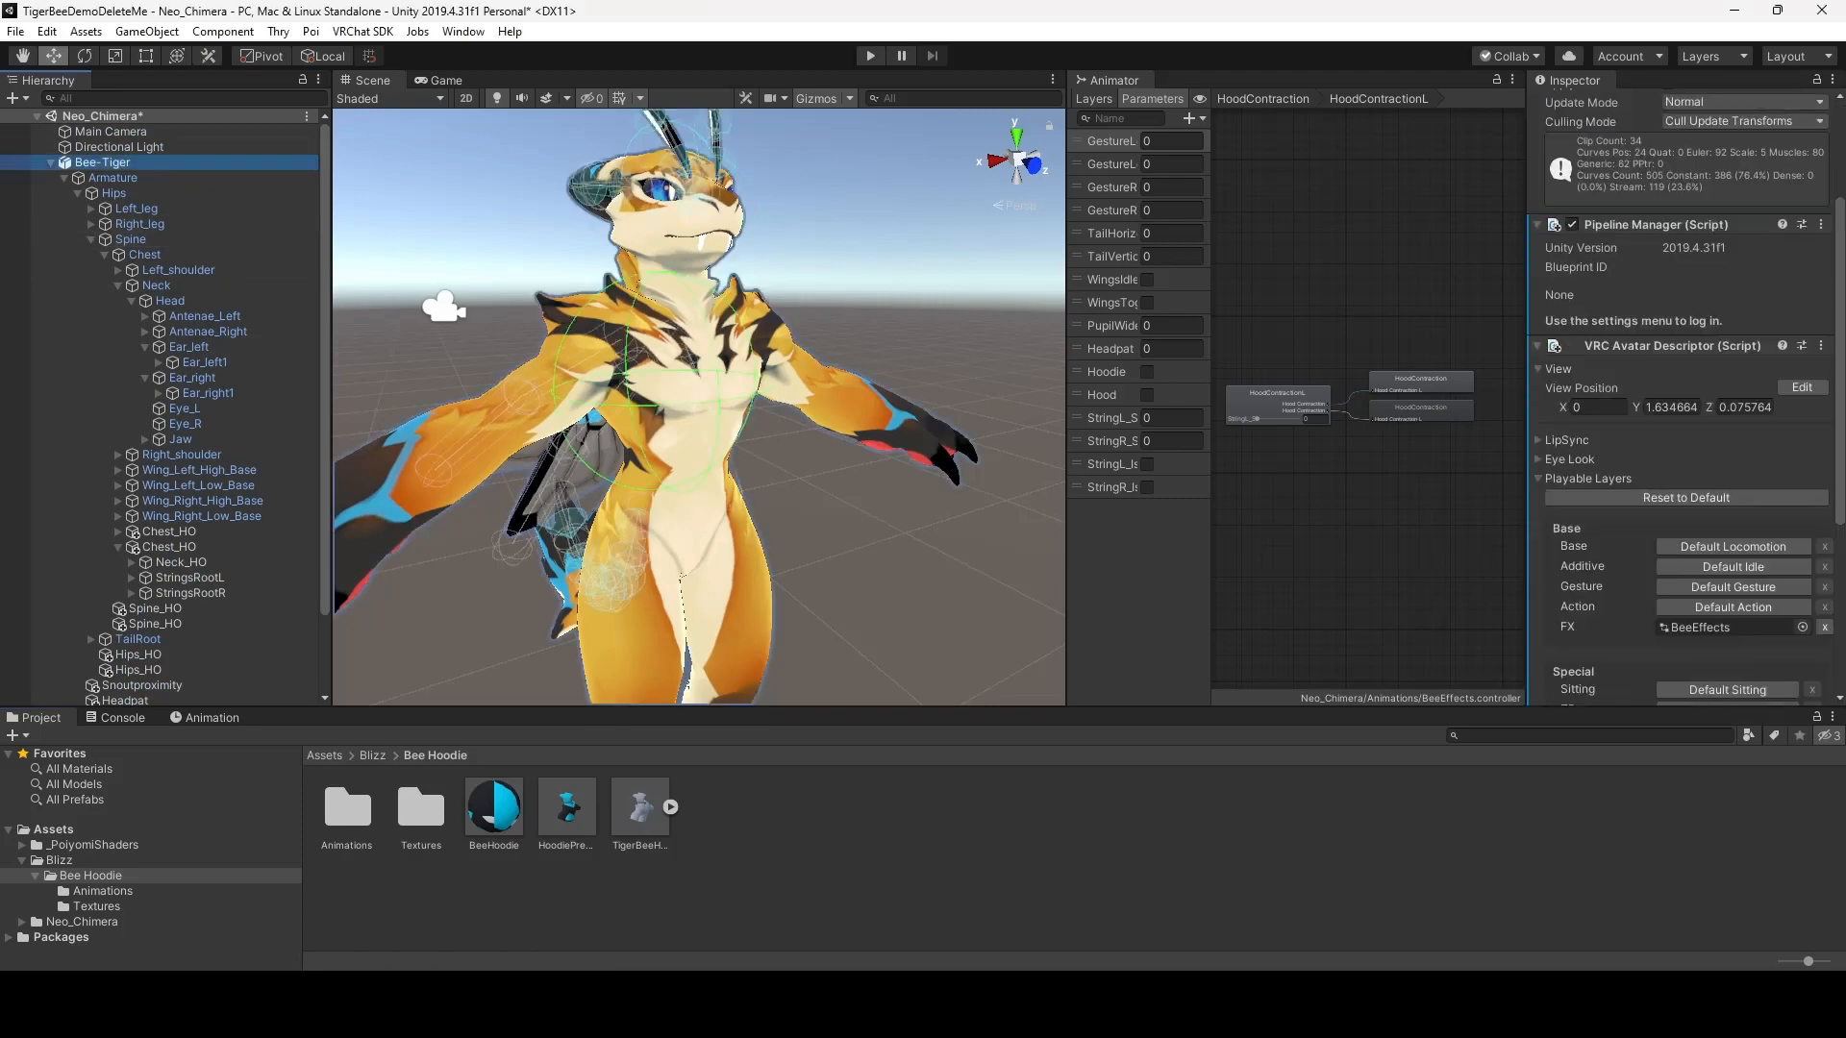
scroll(1685, 432, up, 3)
scroll(1685, 433, down, 3)
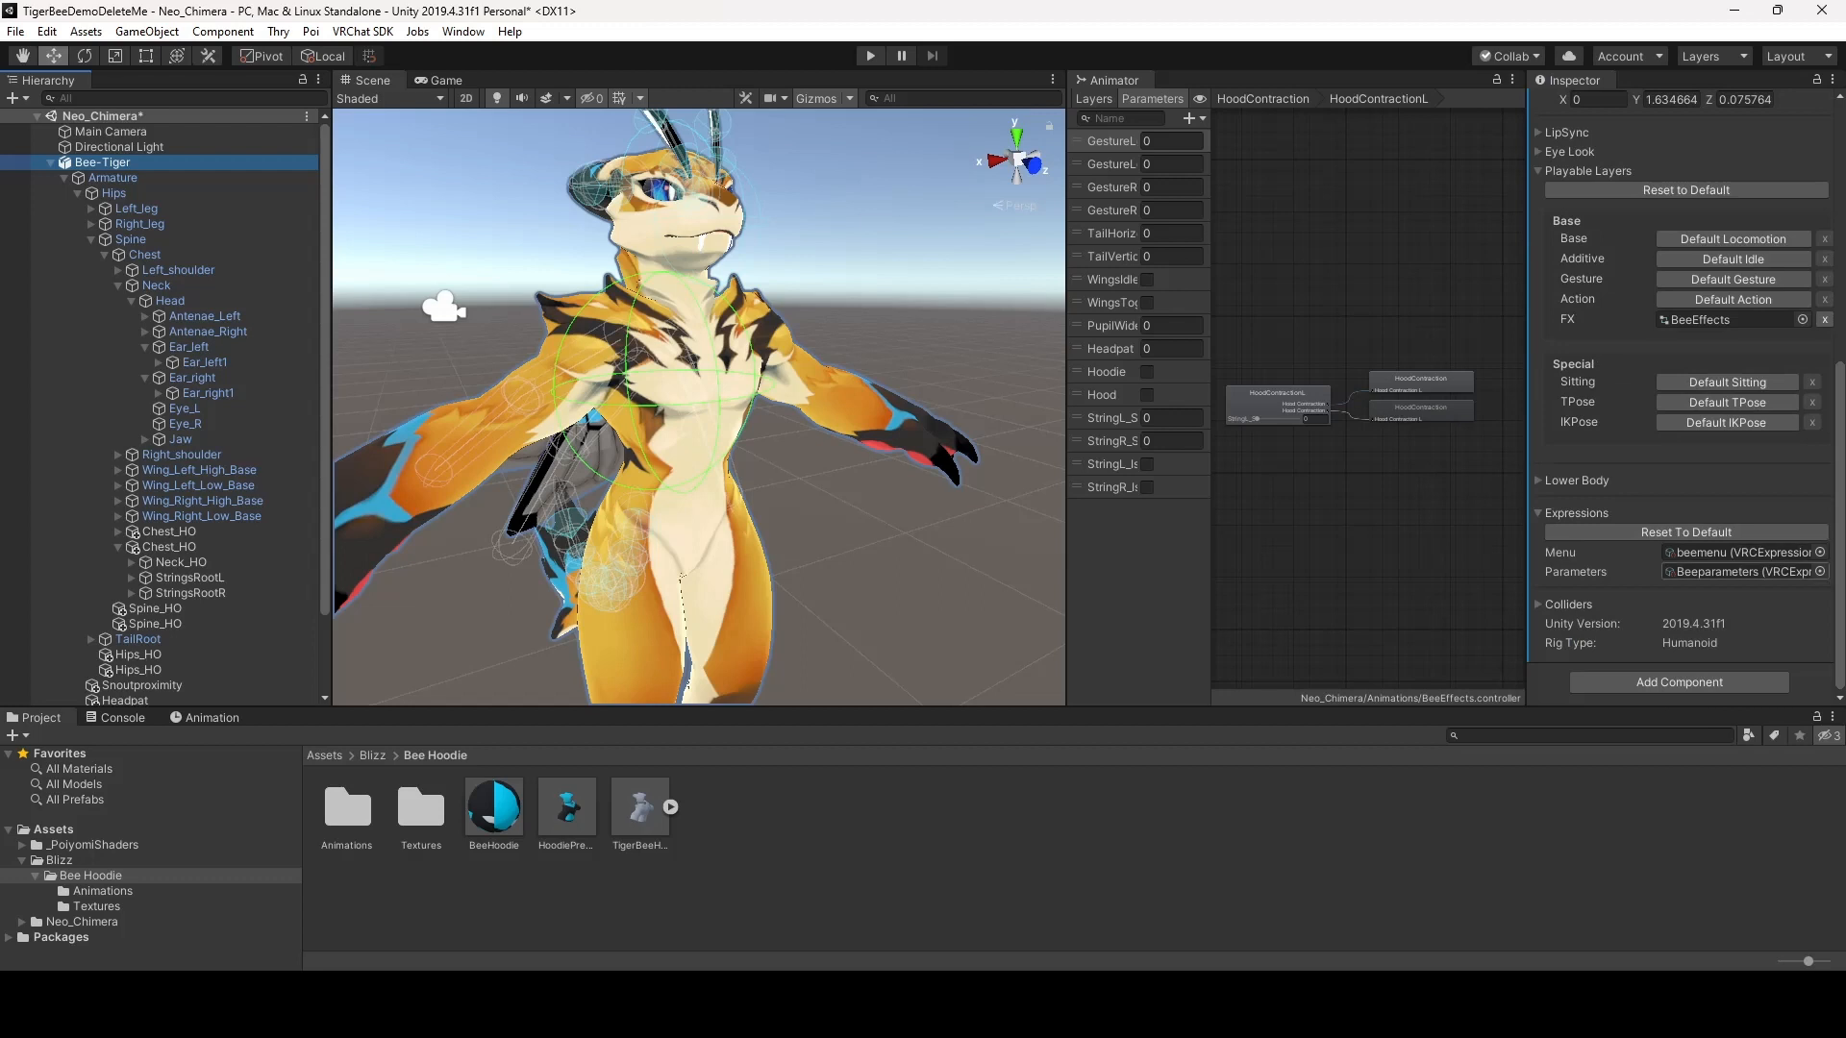
click(1738, 572)
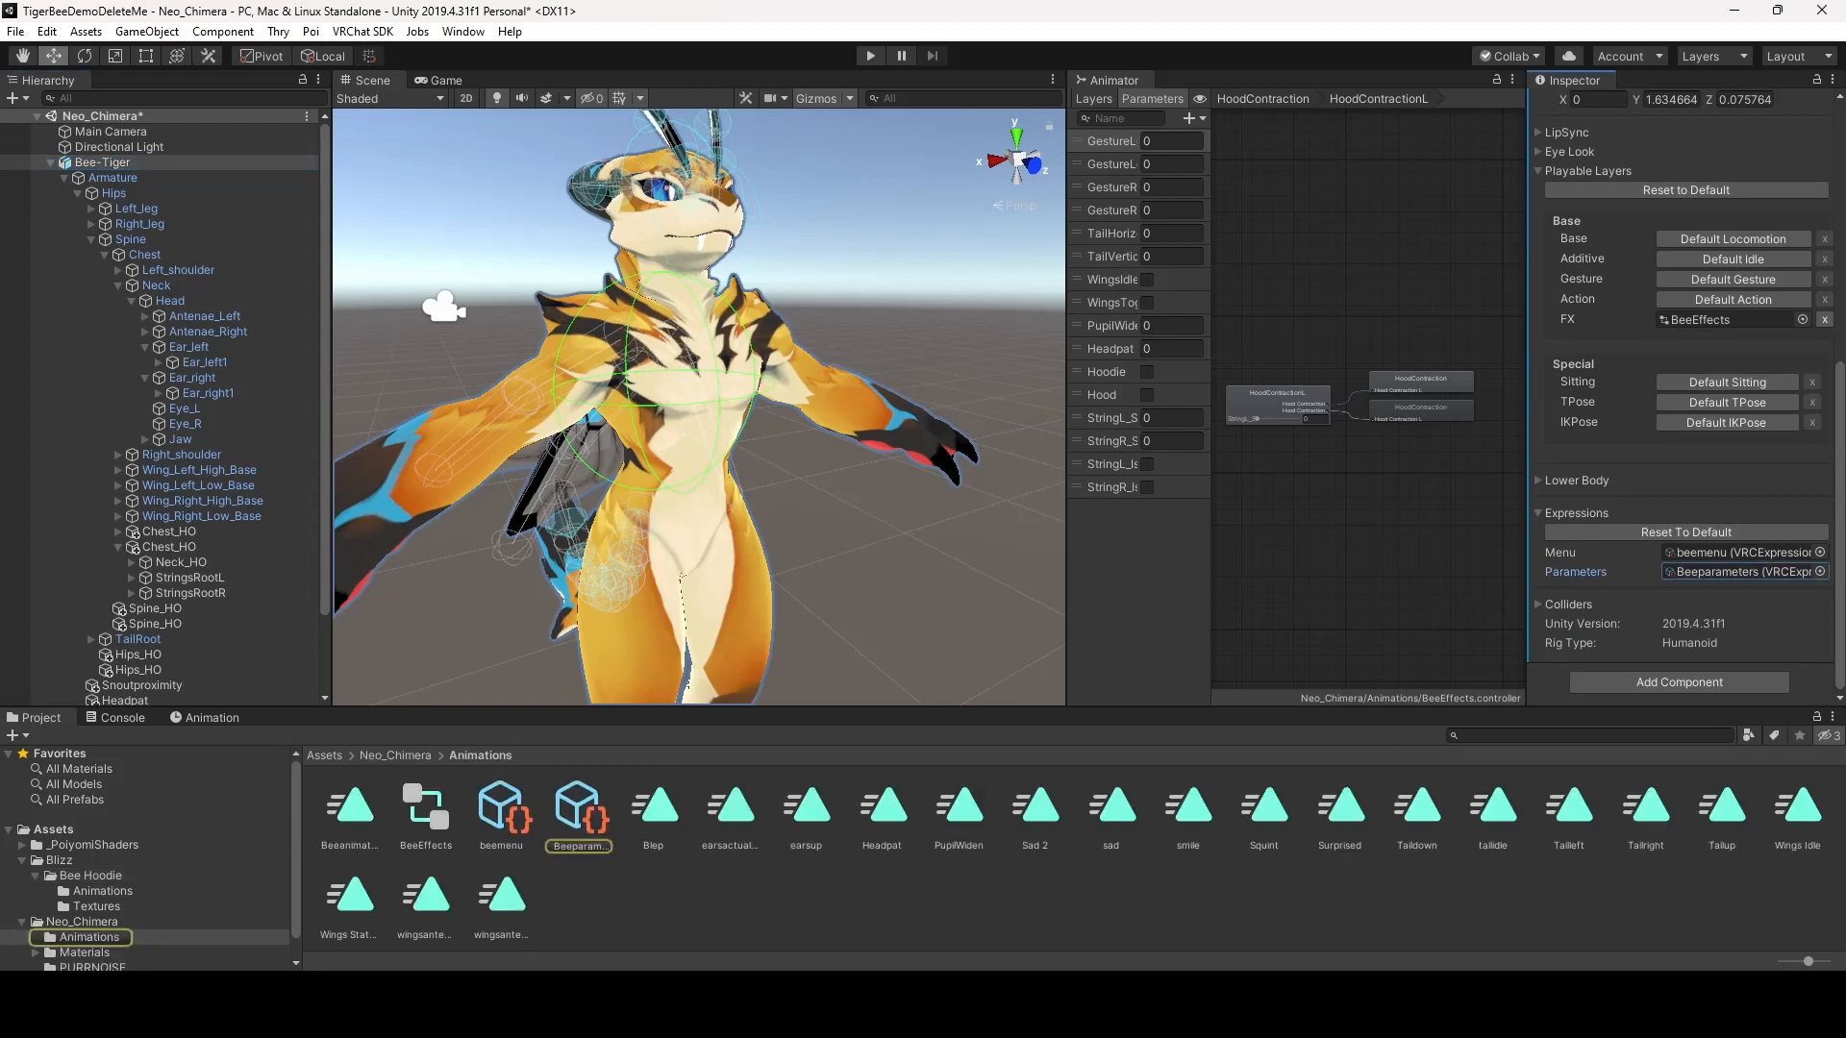
click(578, 812)
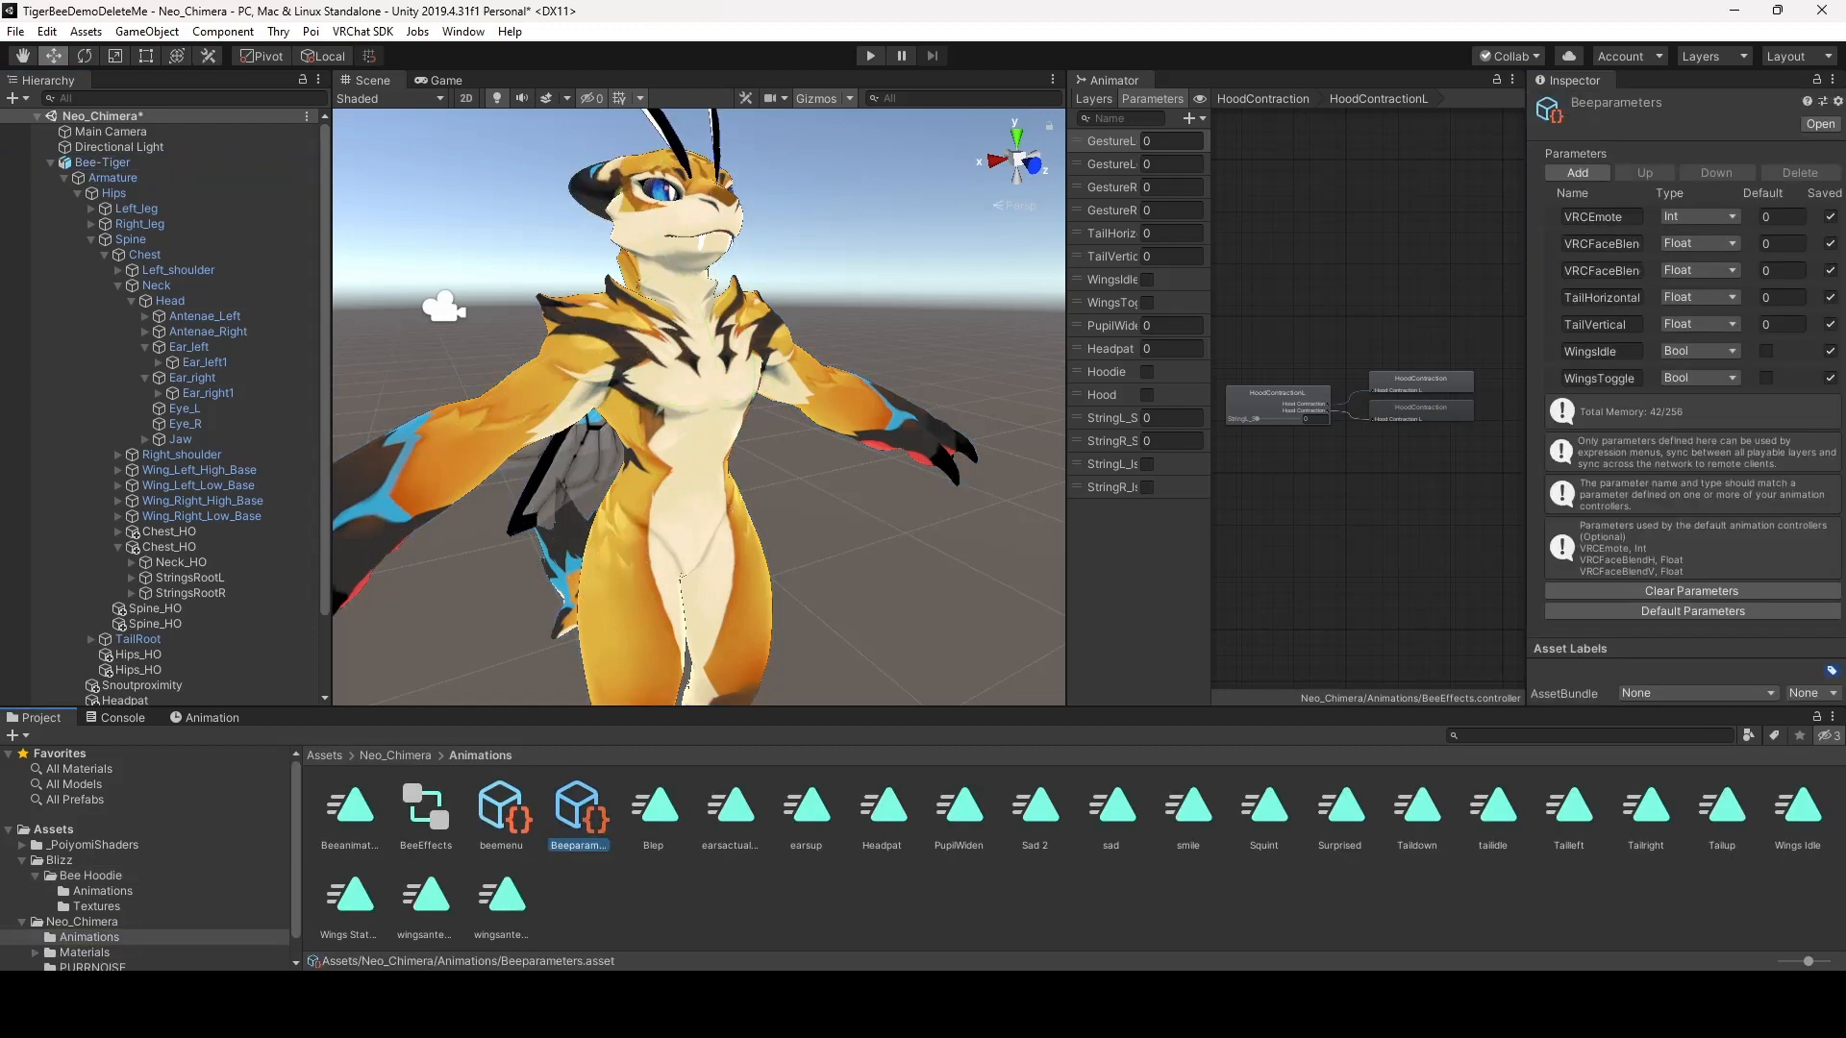
drag(1527, 385, 1326, 384)
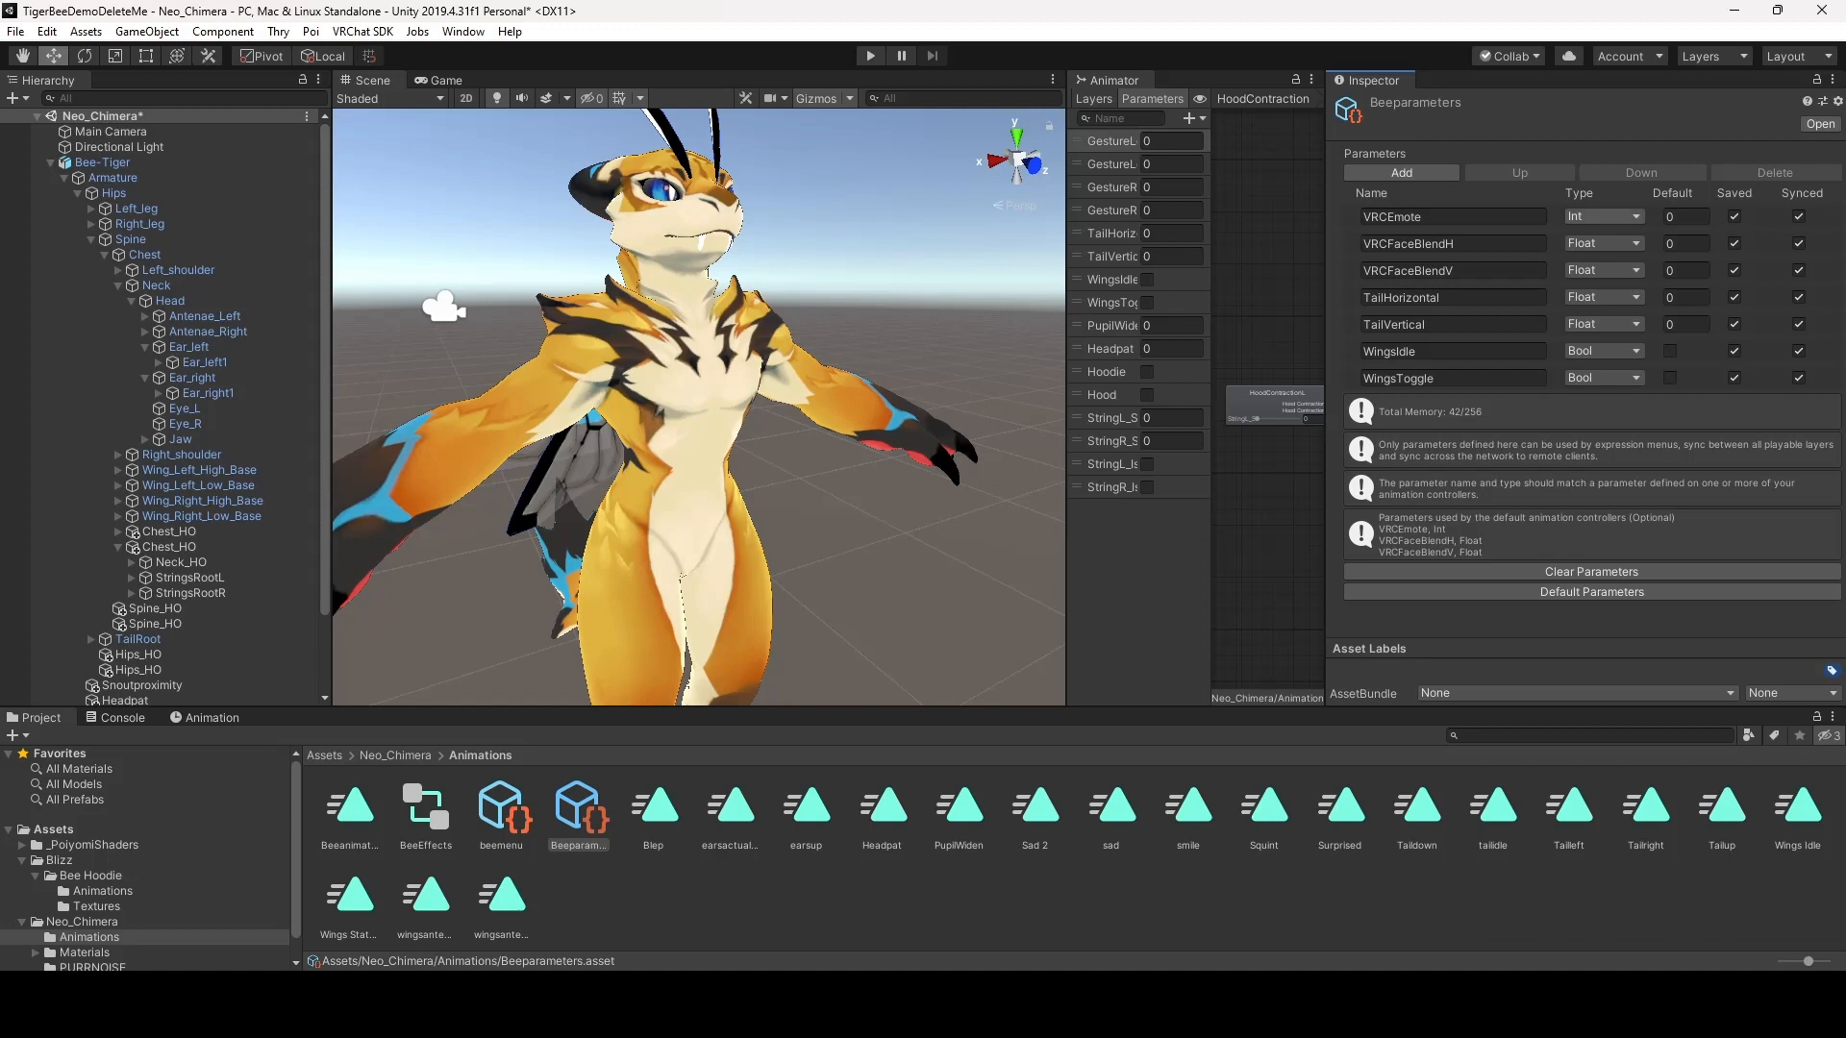
Add two Bool parameters named Hoodie and Hood to Beeparameters
click(1402, 172)
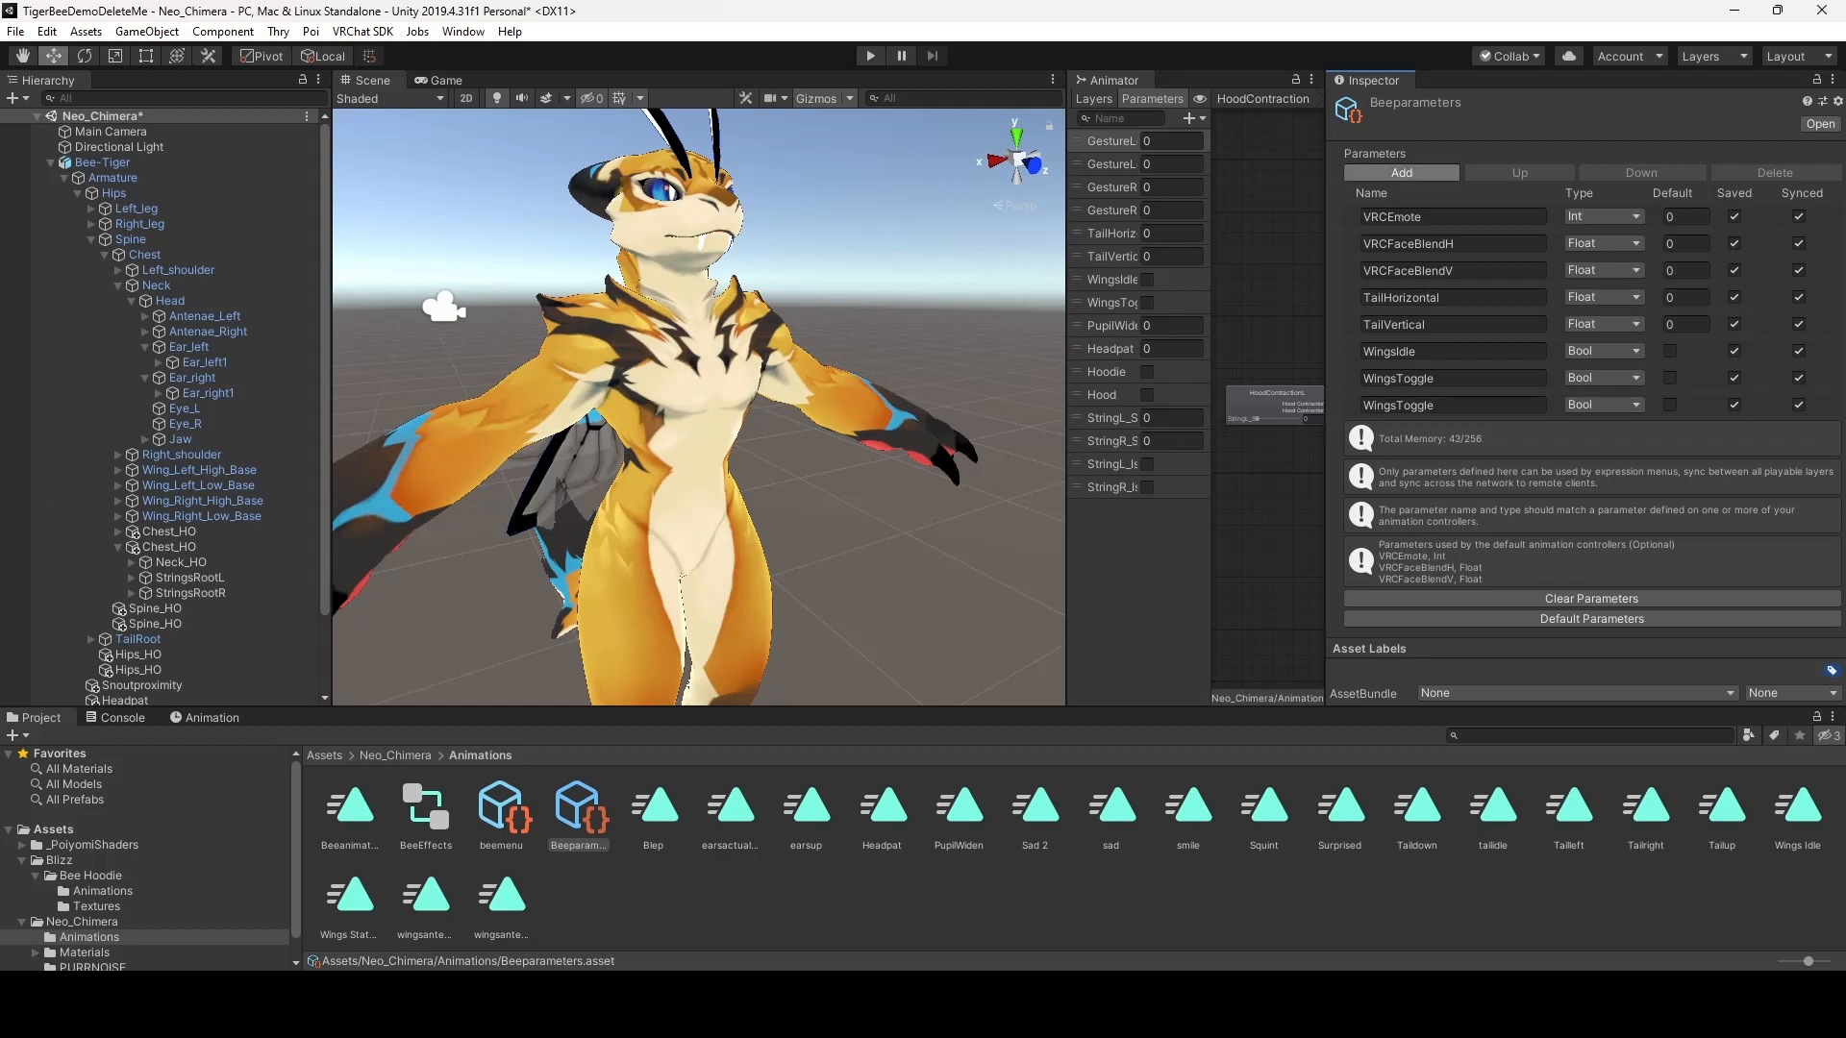
click(1400, 172)
click(1422, 405)
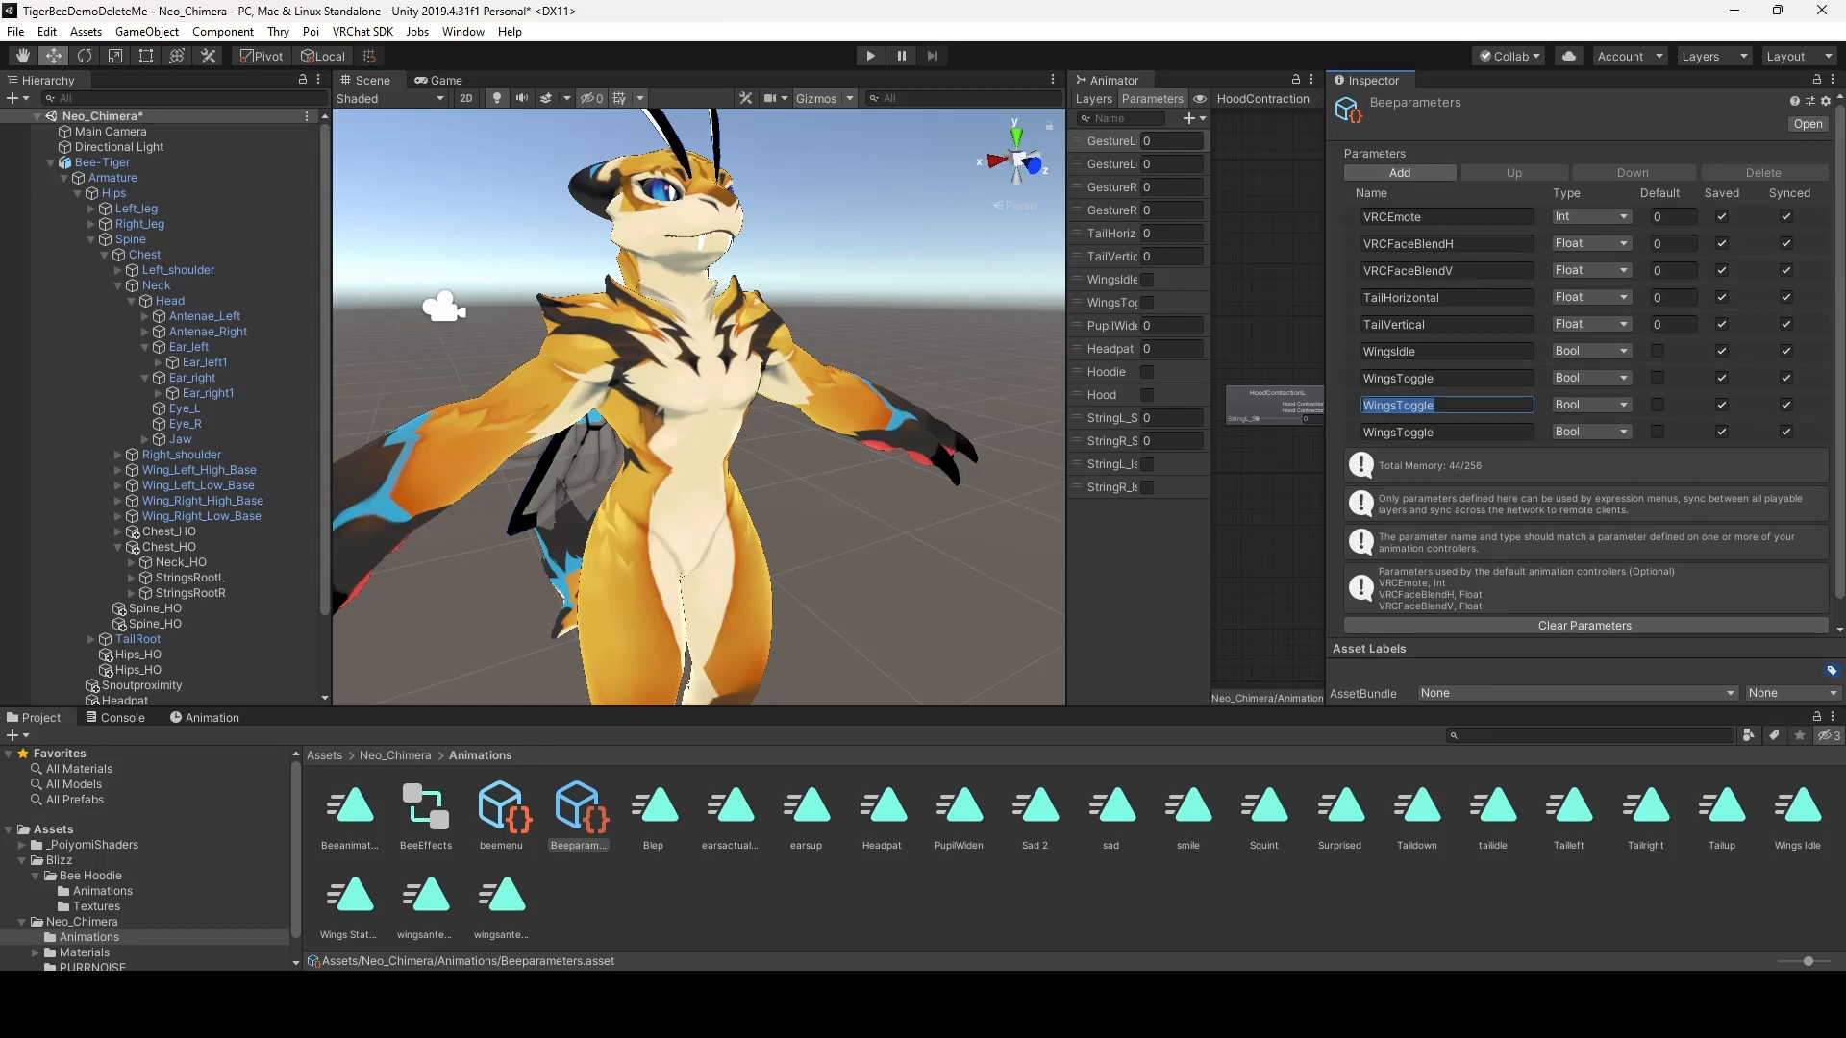
text(Hoodie)
key(Tab)
text(Hood)
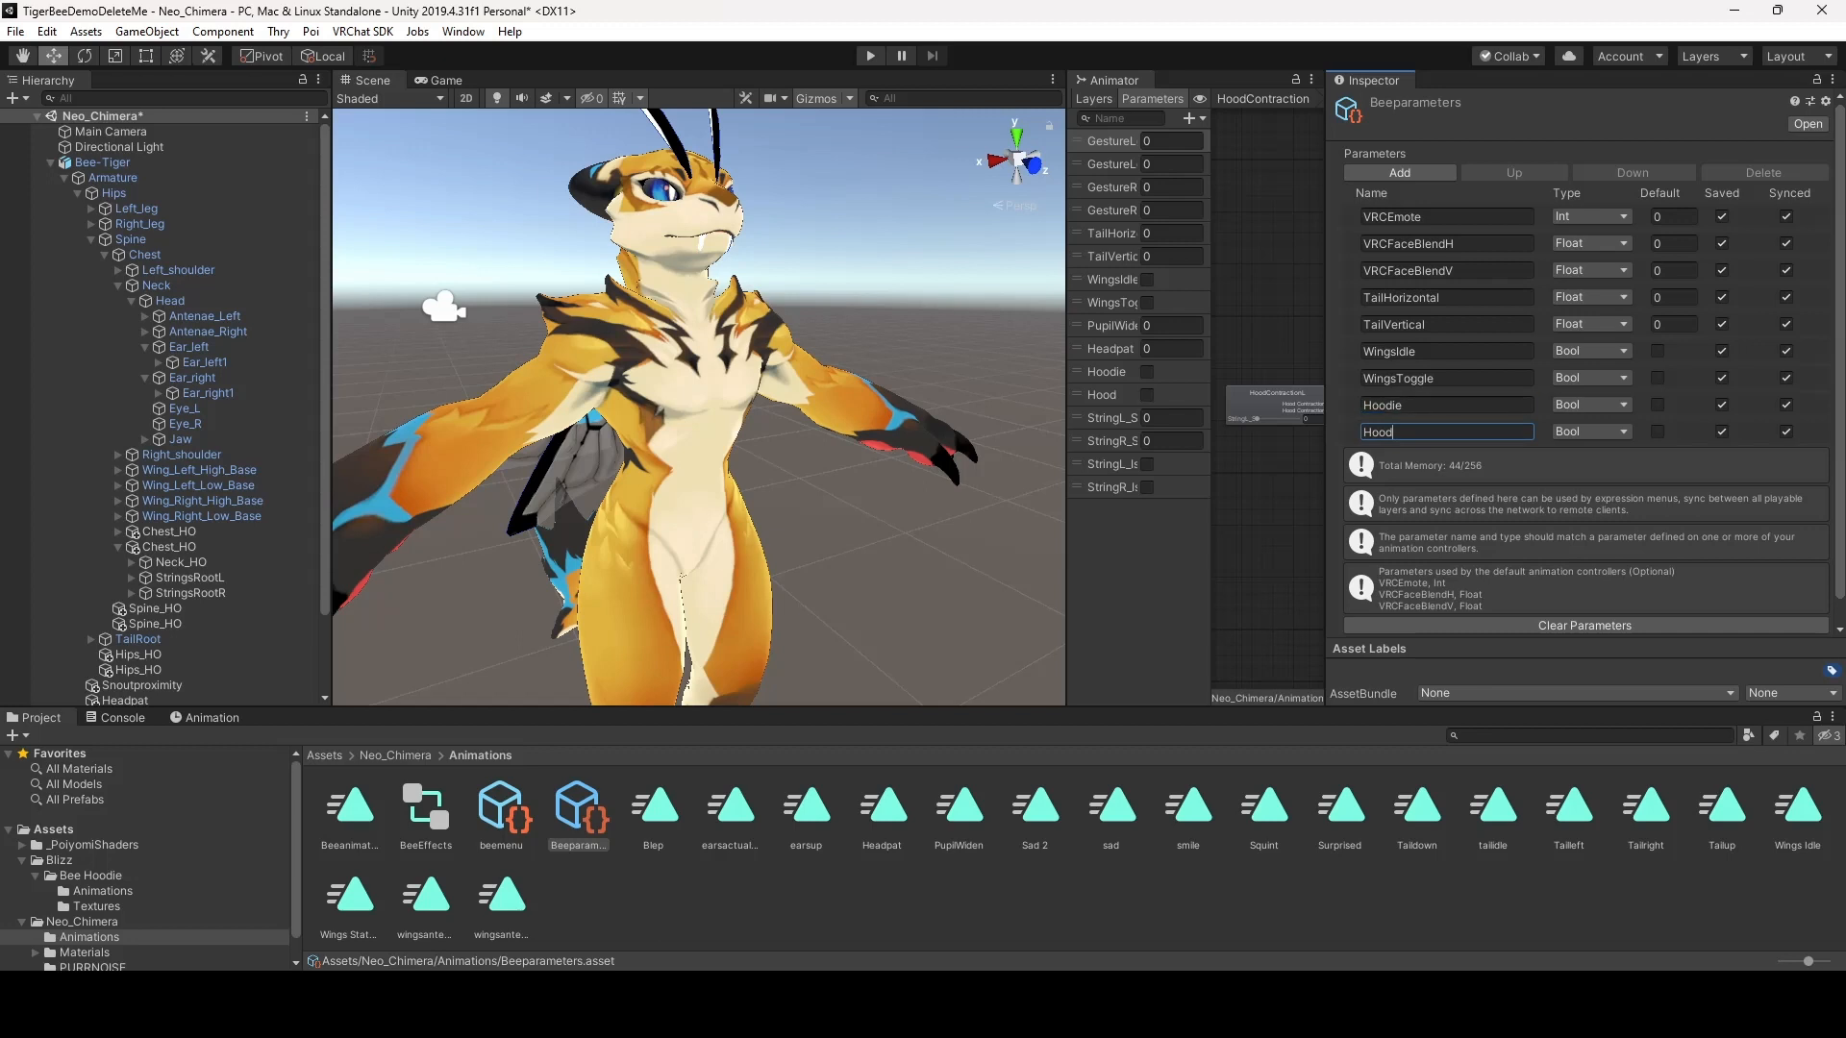
Set the Hood parameter's default to on and keep its Saved option enabled
mouse_move(1325, 404)
mouse_down()
mouse_move(1268, 404)
mouse_move(1303, 403)
mouse_up()
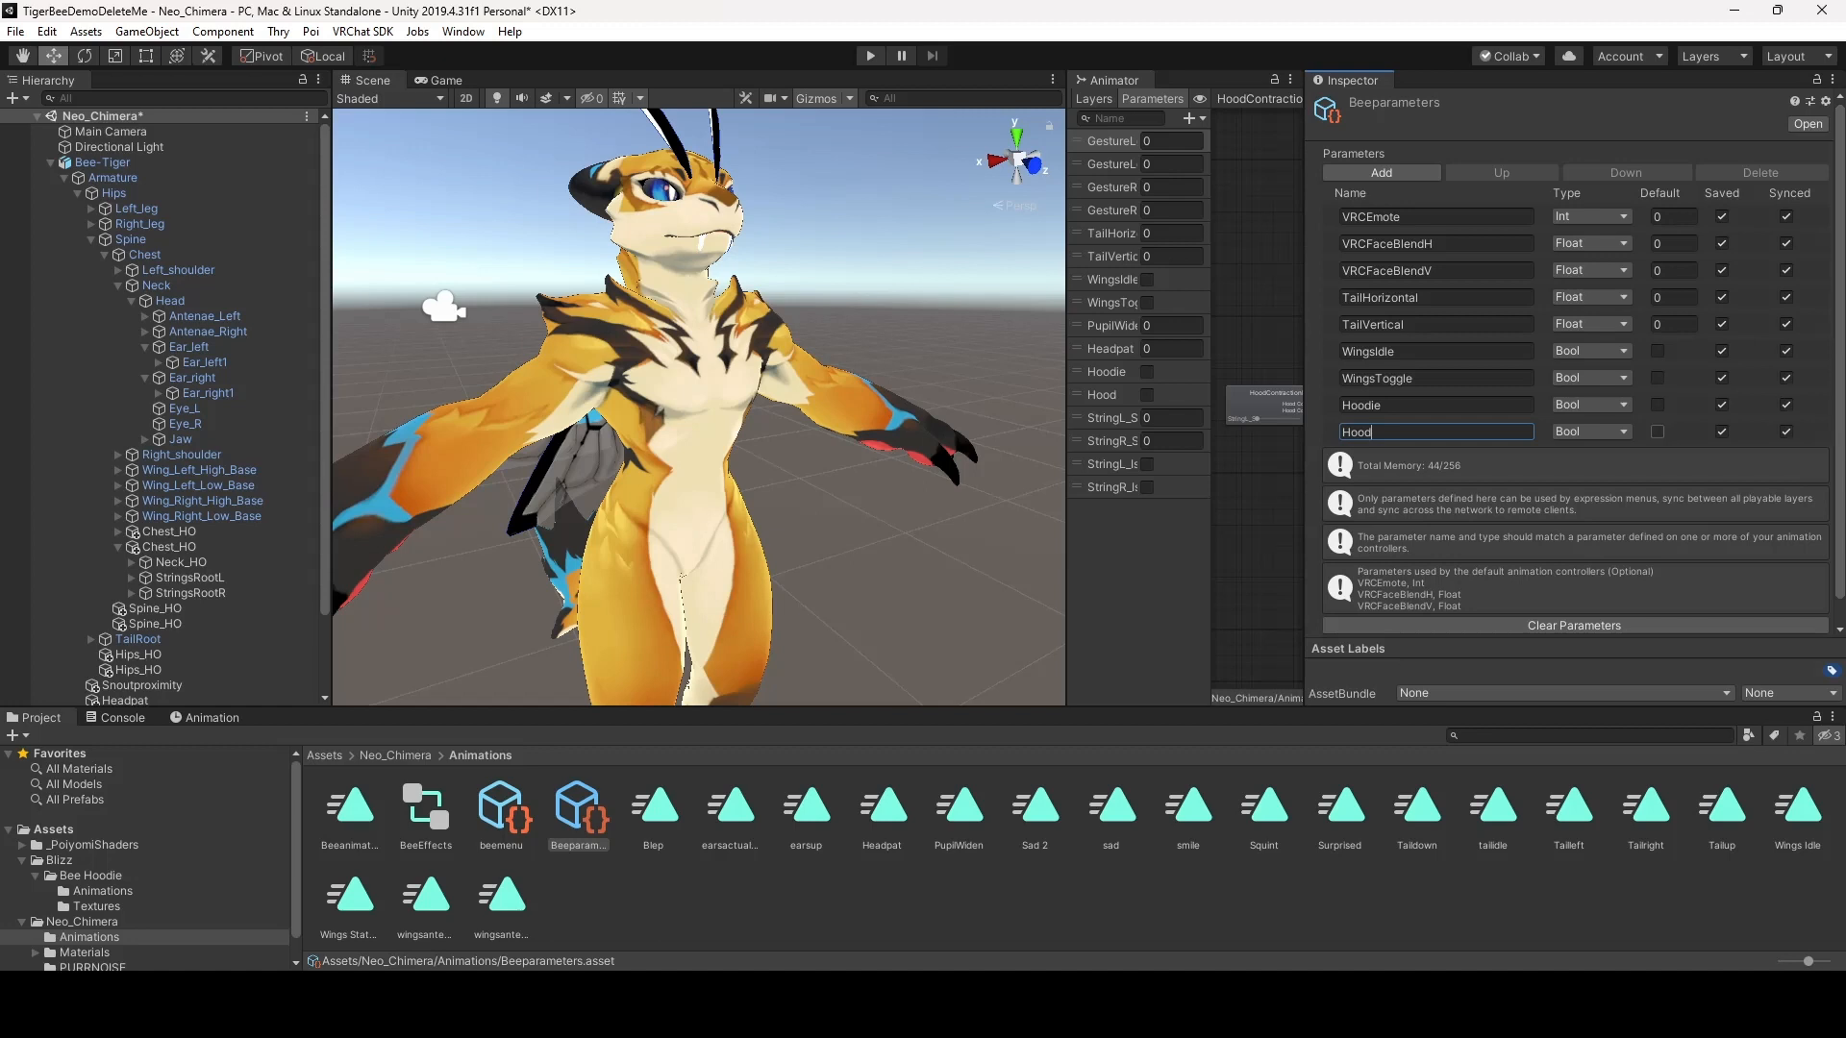
click(1657, 431)
click(1721, 431)
click(1722, 406)
click(1722, 431)
drag(1305, 404, 1479, 404)
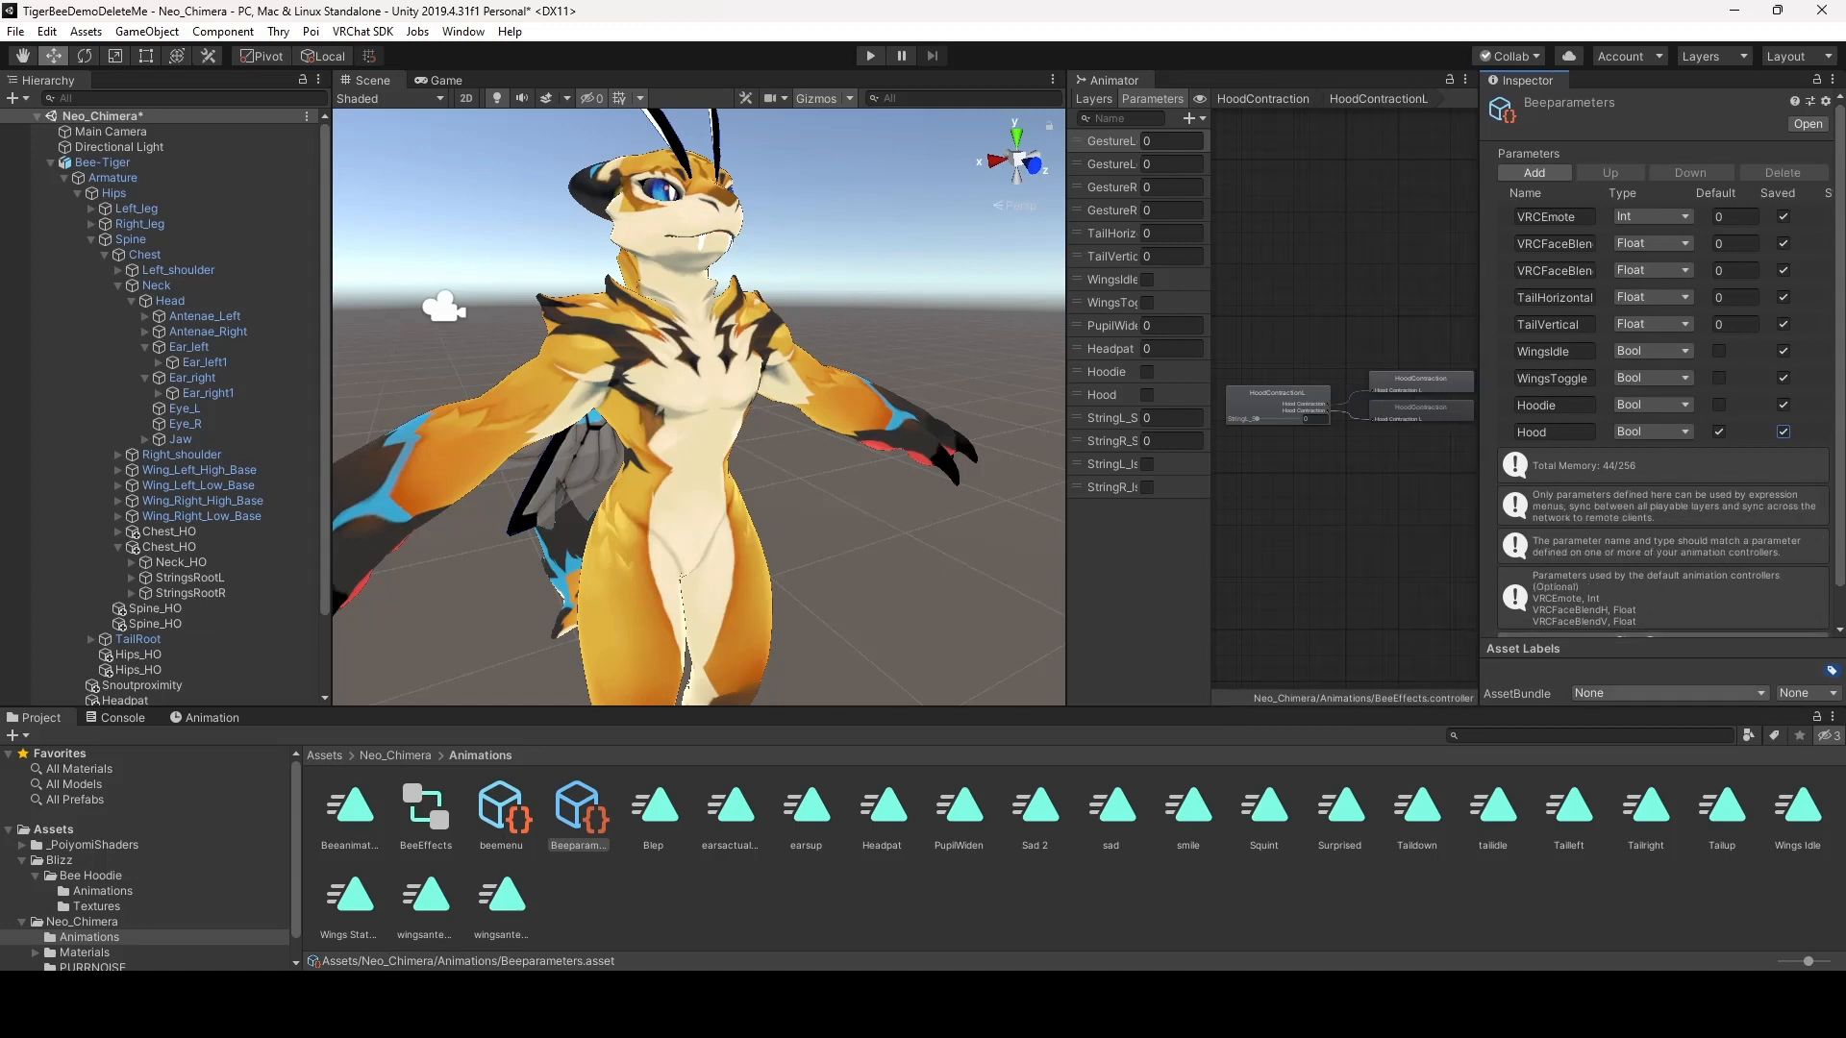
Add two new controls to the beemenu expressions menu
click(502, 810)
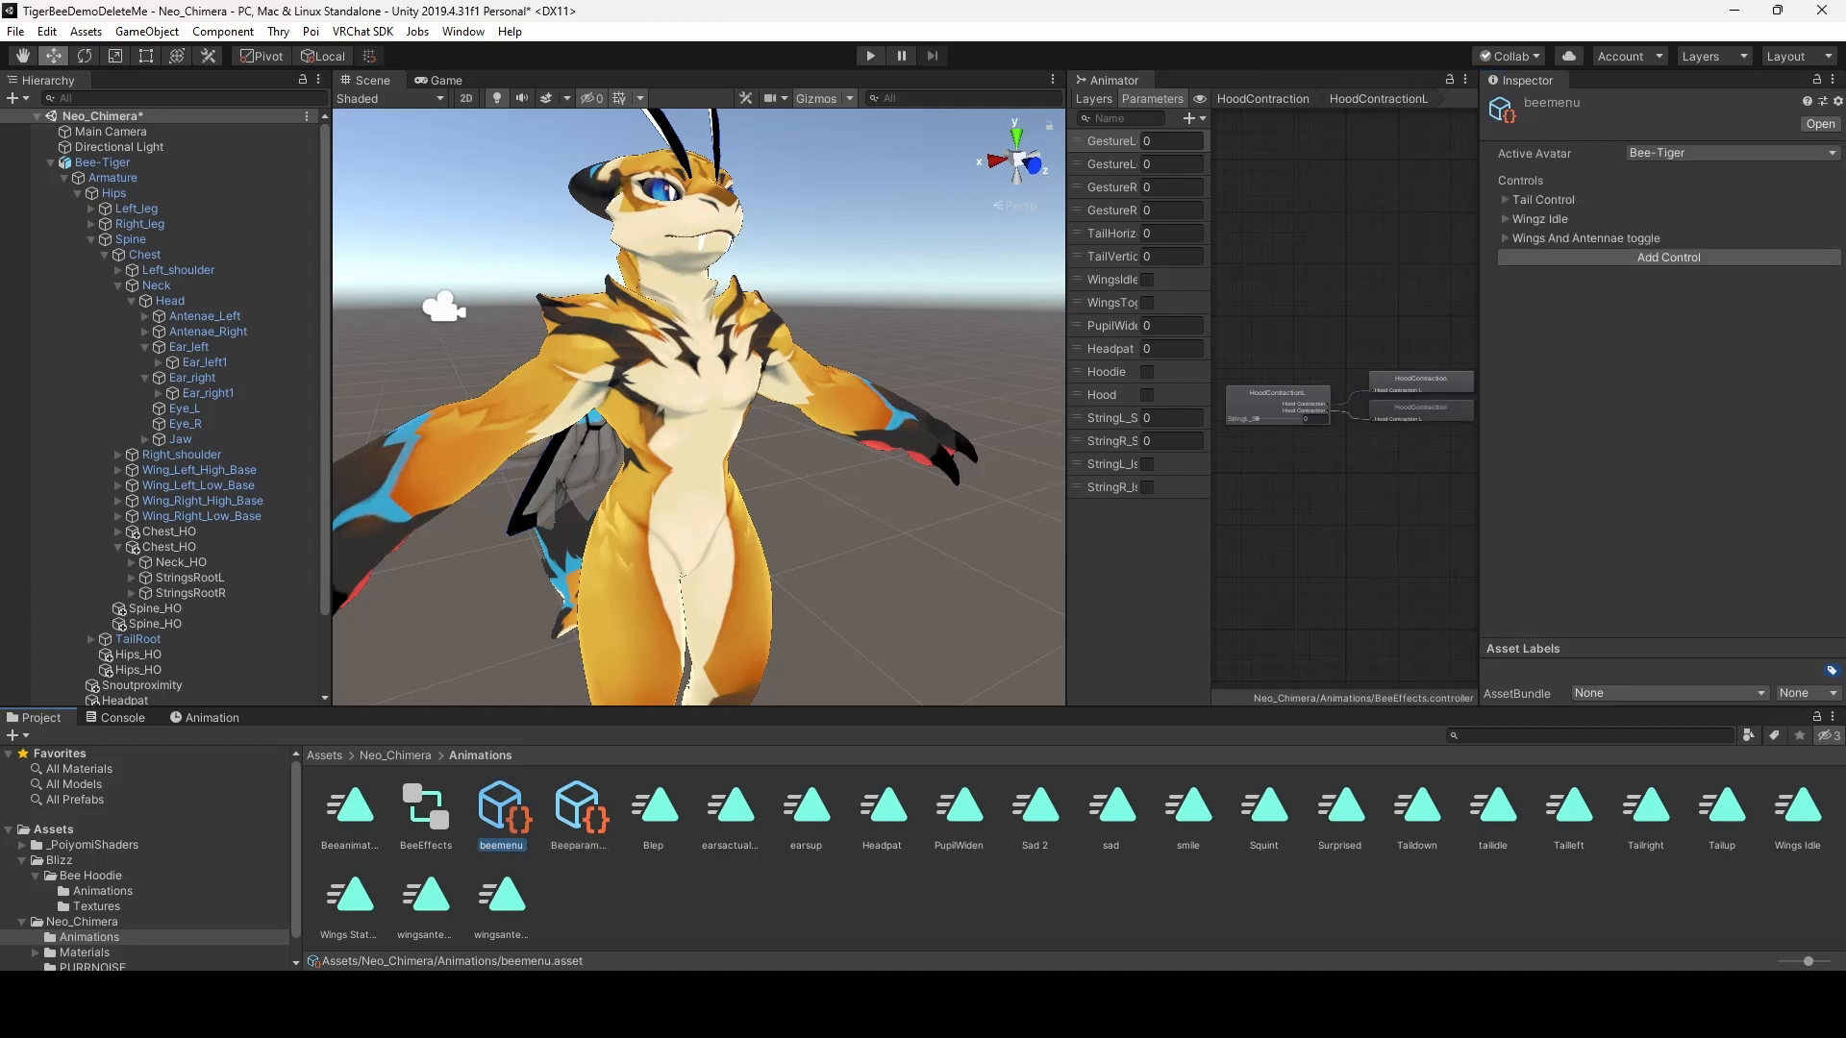
click(1669, 257)
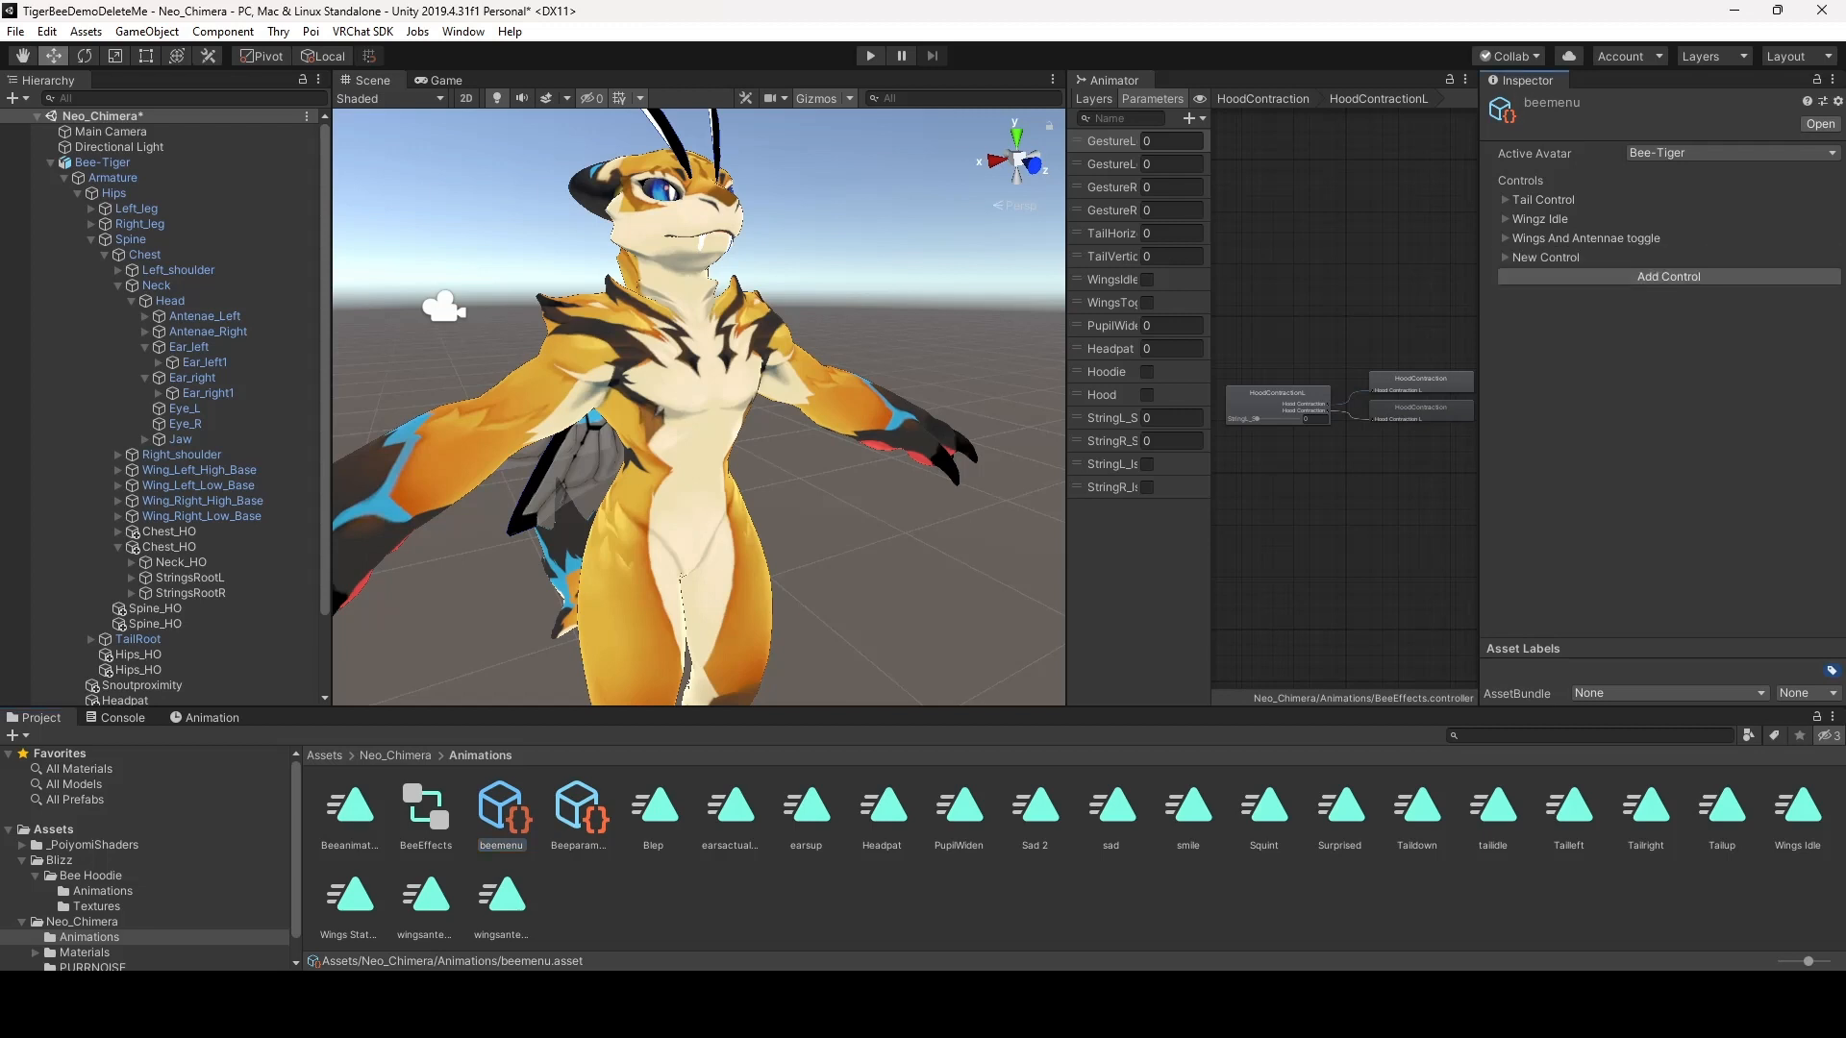
click(1669, 276)
Name the first new menu control Hoodie, make it a Toggle and assign the Hoodie Bool parameter
click(1545, 257)
click(1664, 301)
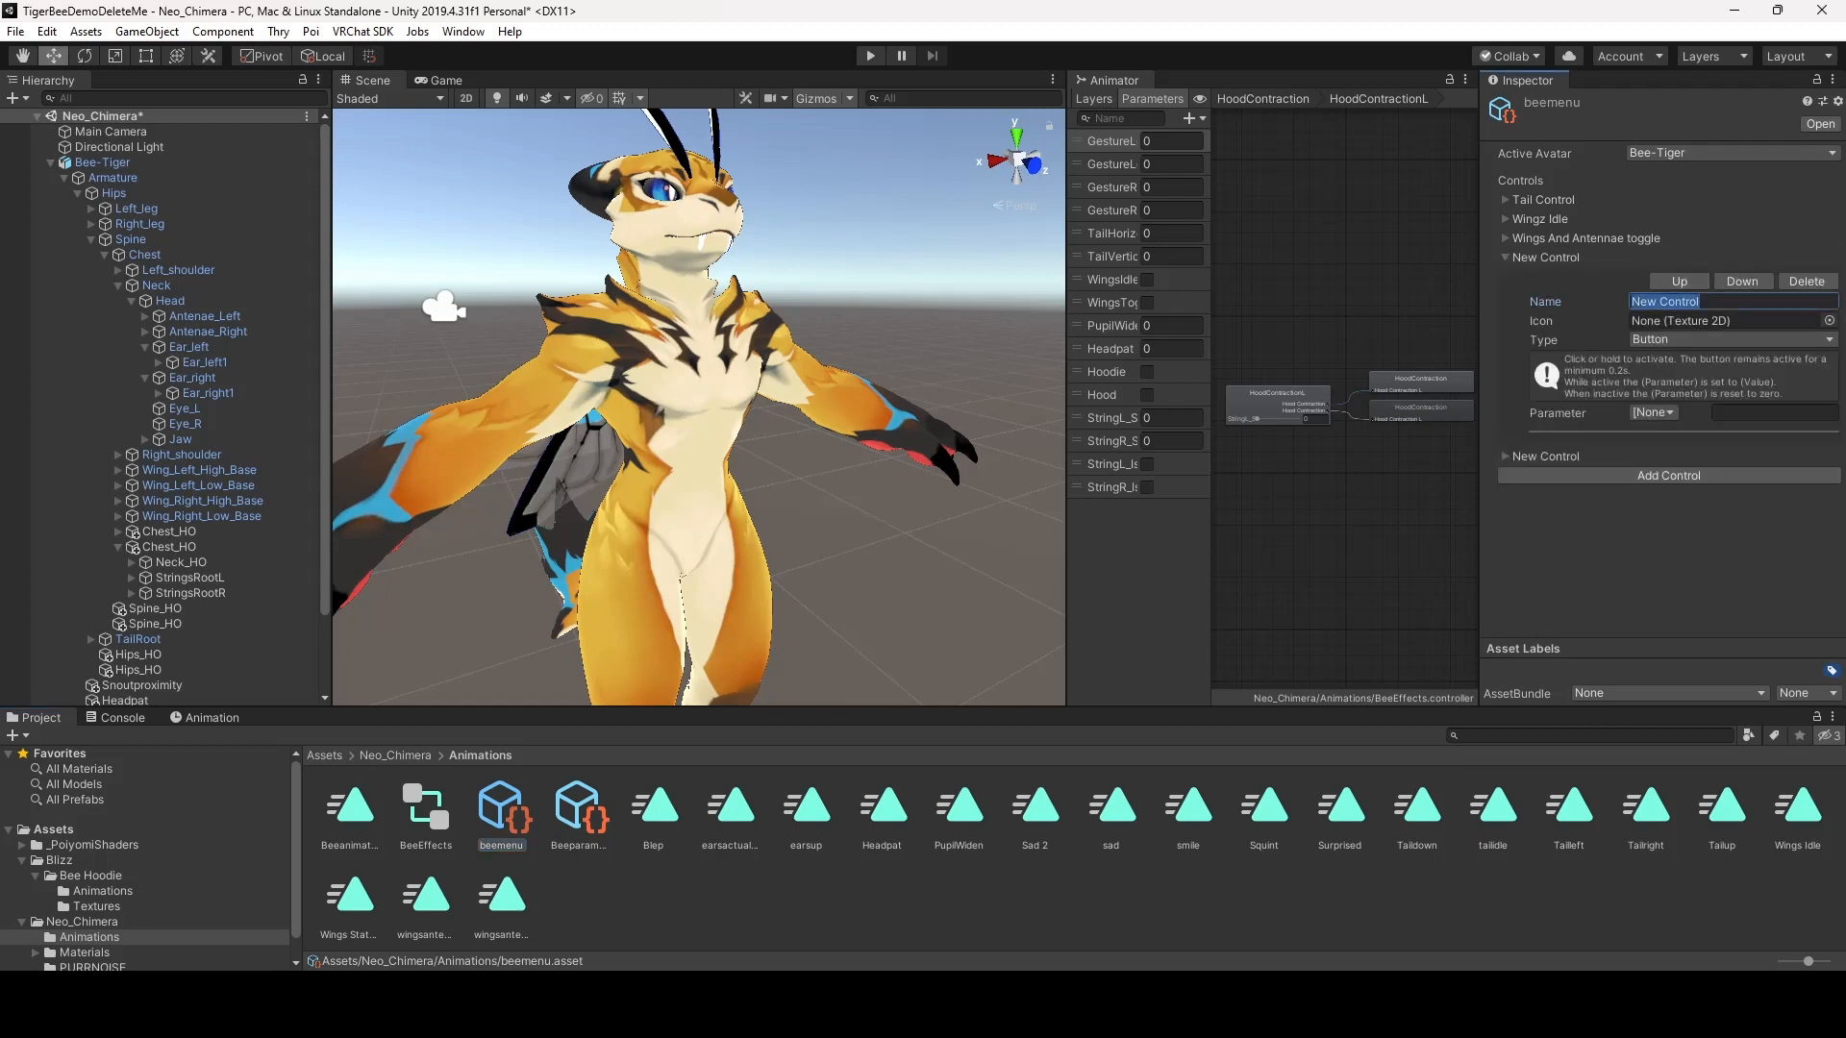
text(Hoodie)
click(1692, 339)
click(1682, 381)
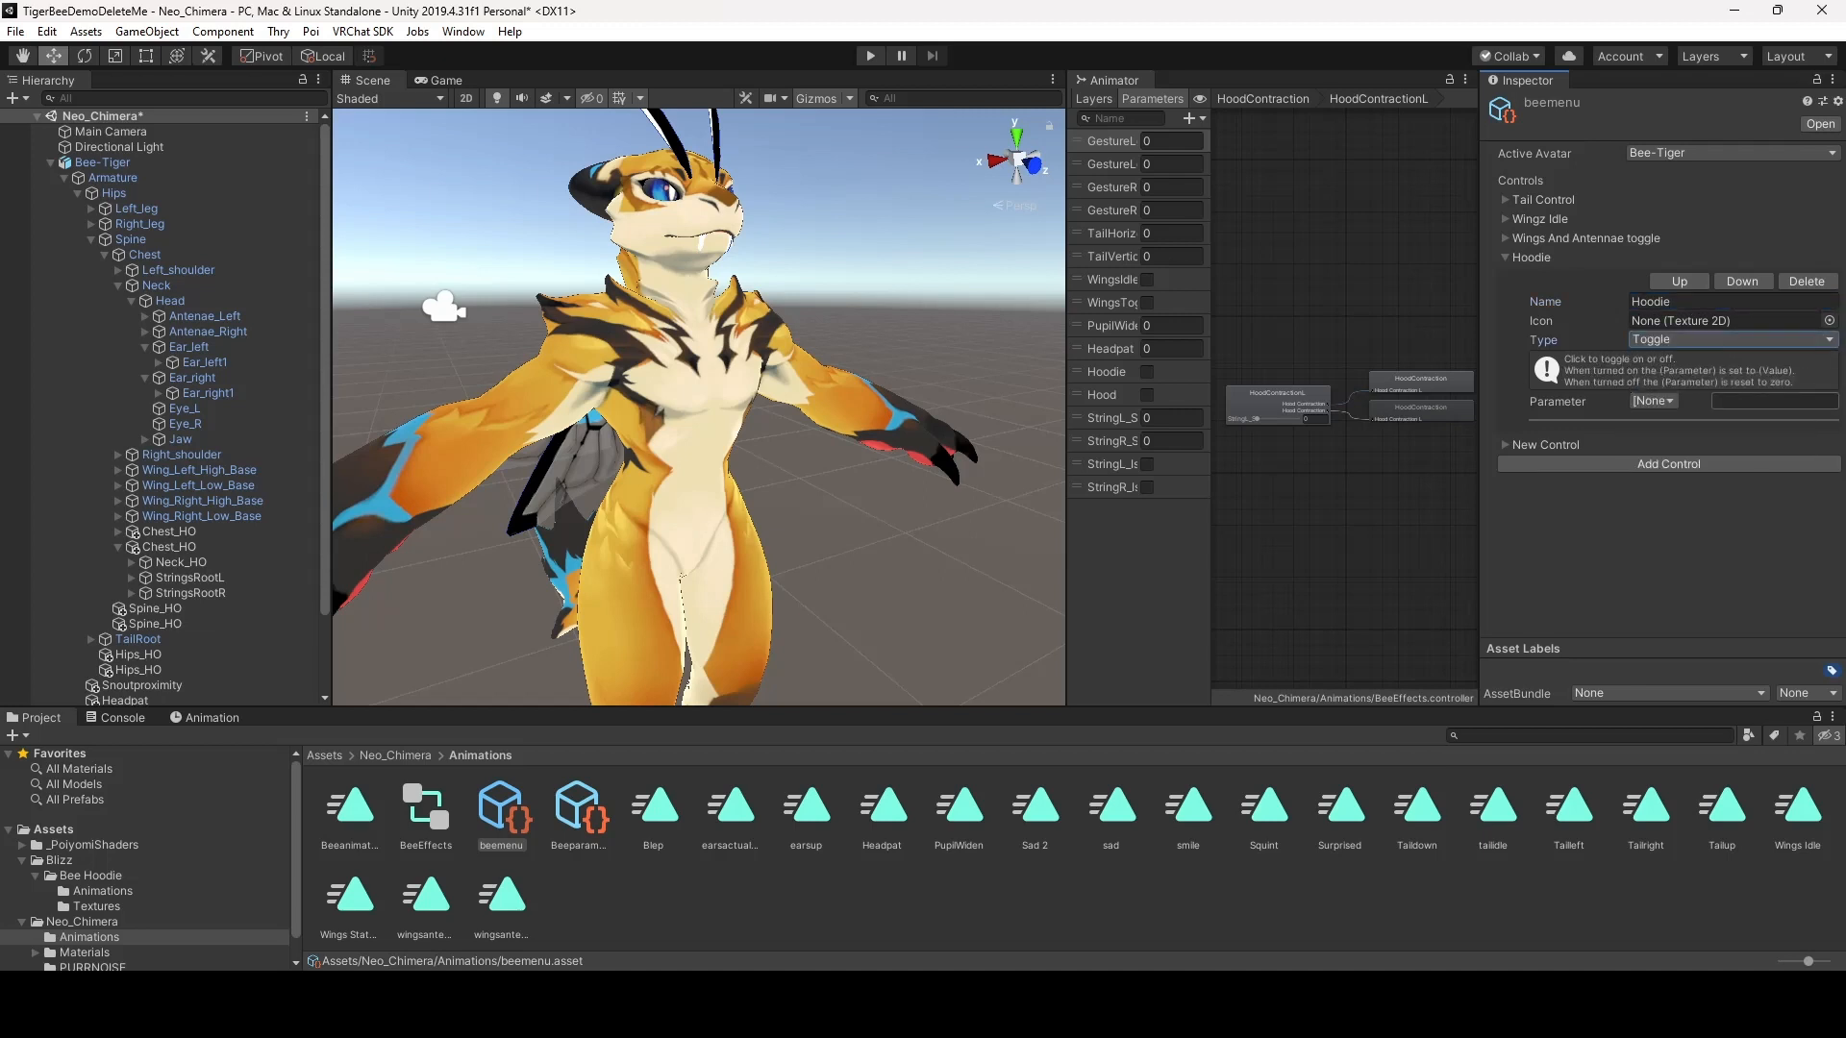
click(1653, 401)
click(1654, 590)
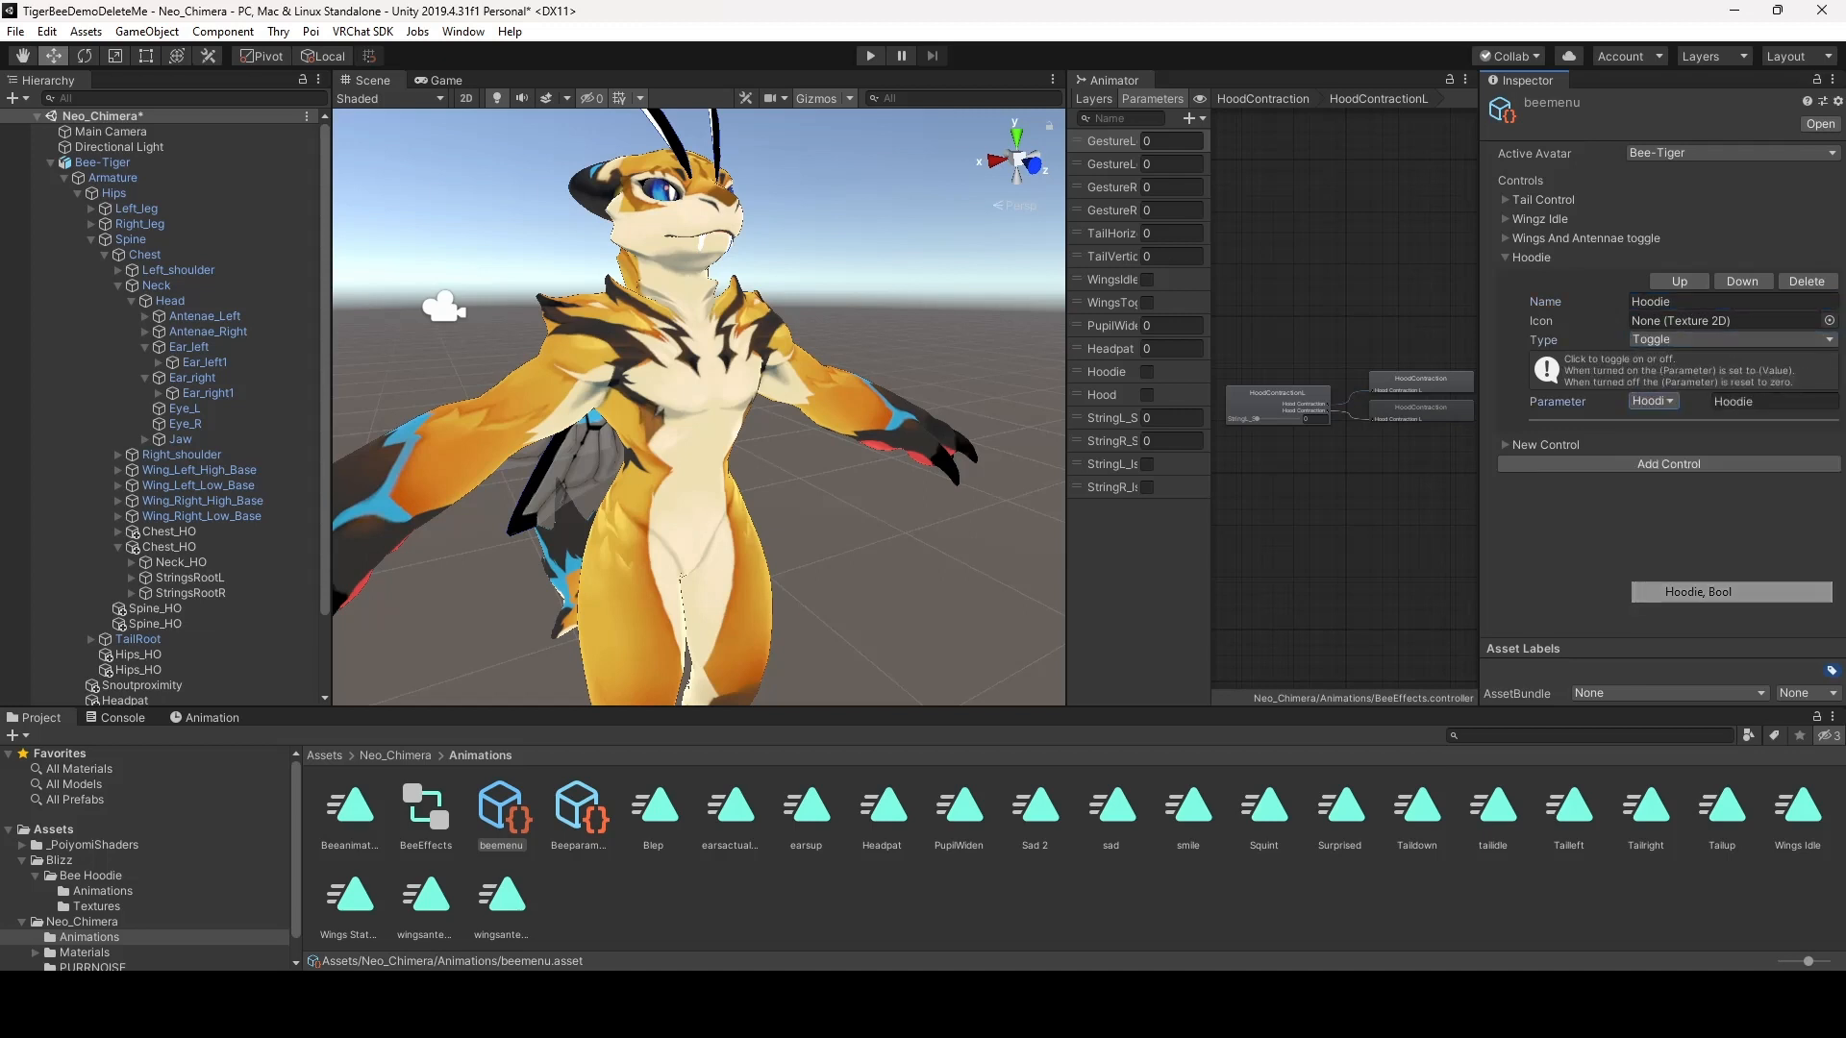
Name the second new control Hood, make it a Toggle driven by the Hood Bool parameter, and collapse both controls
click(1544, 445)
click(1683, 489)
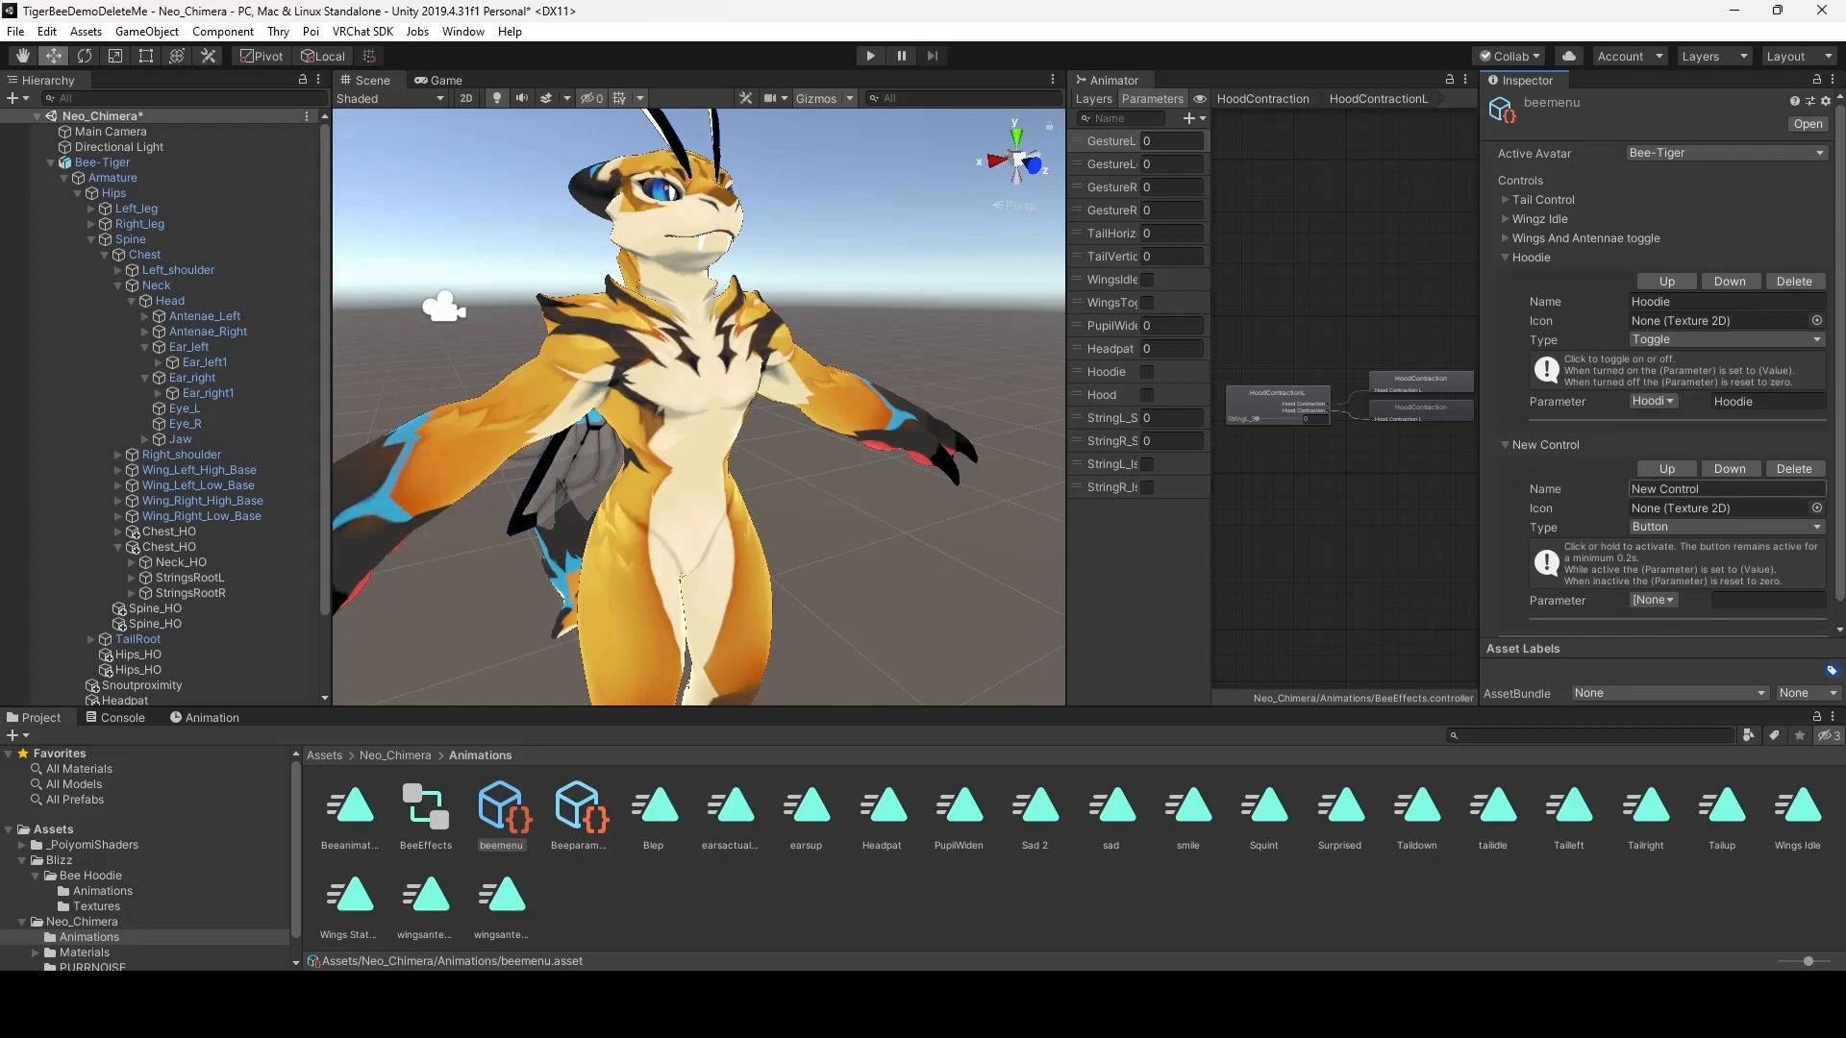
text(Hood)
click(1720, 526)
click(1673, 569)
click(1653, 589)
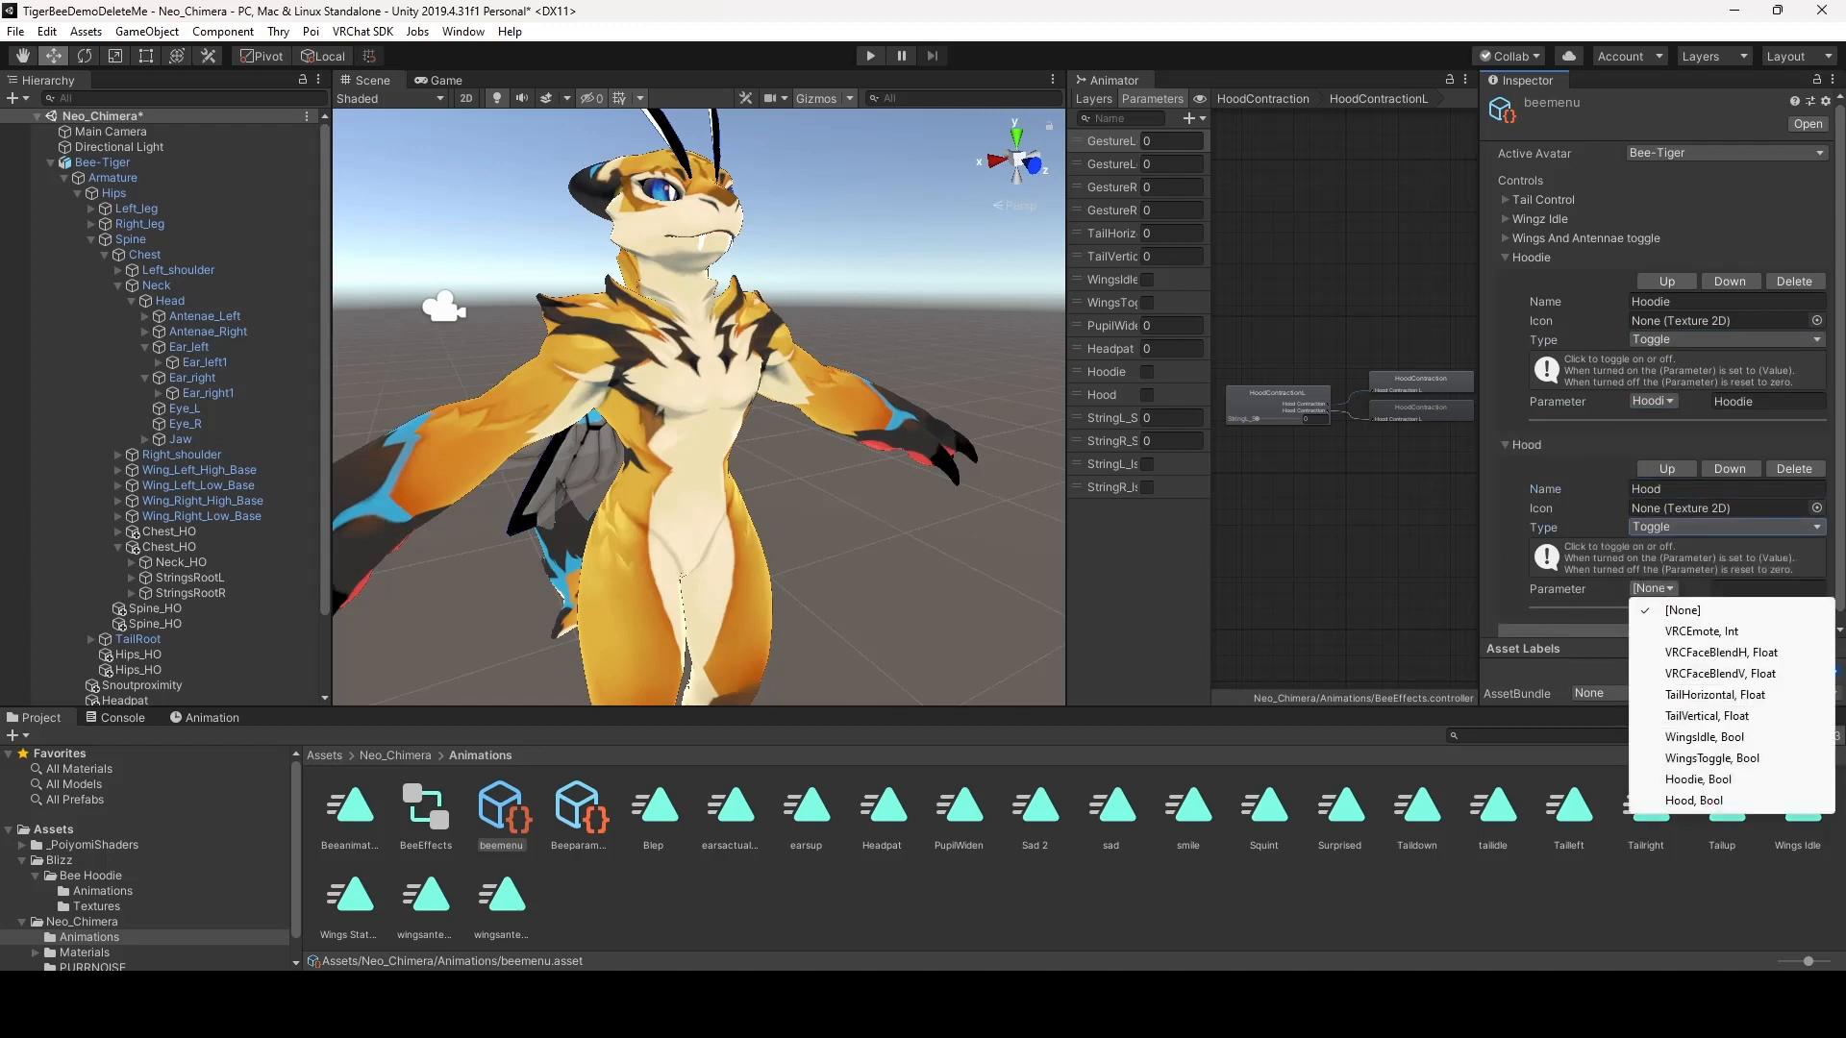
click(1694, 800)
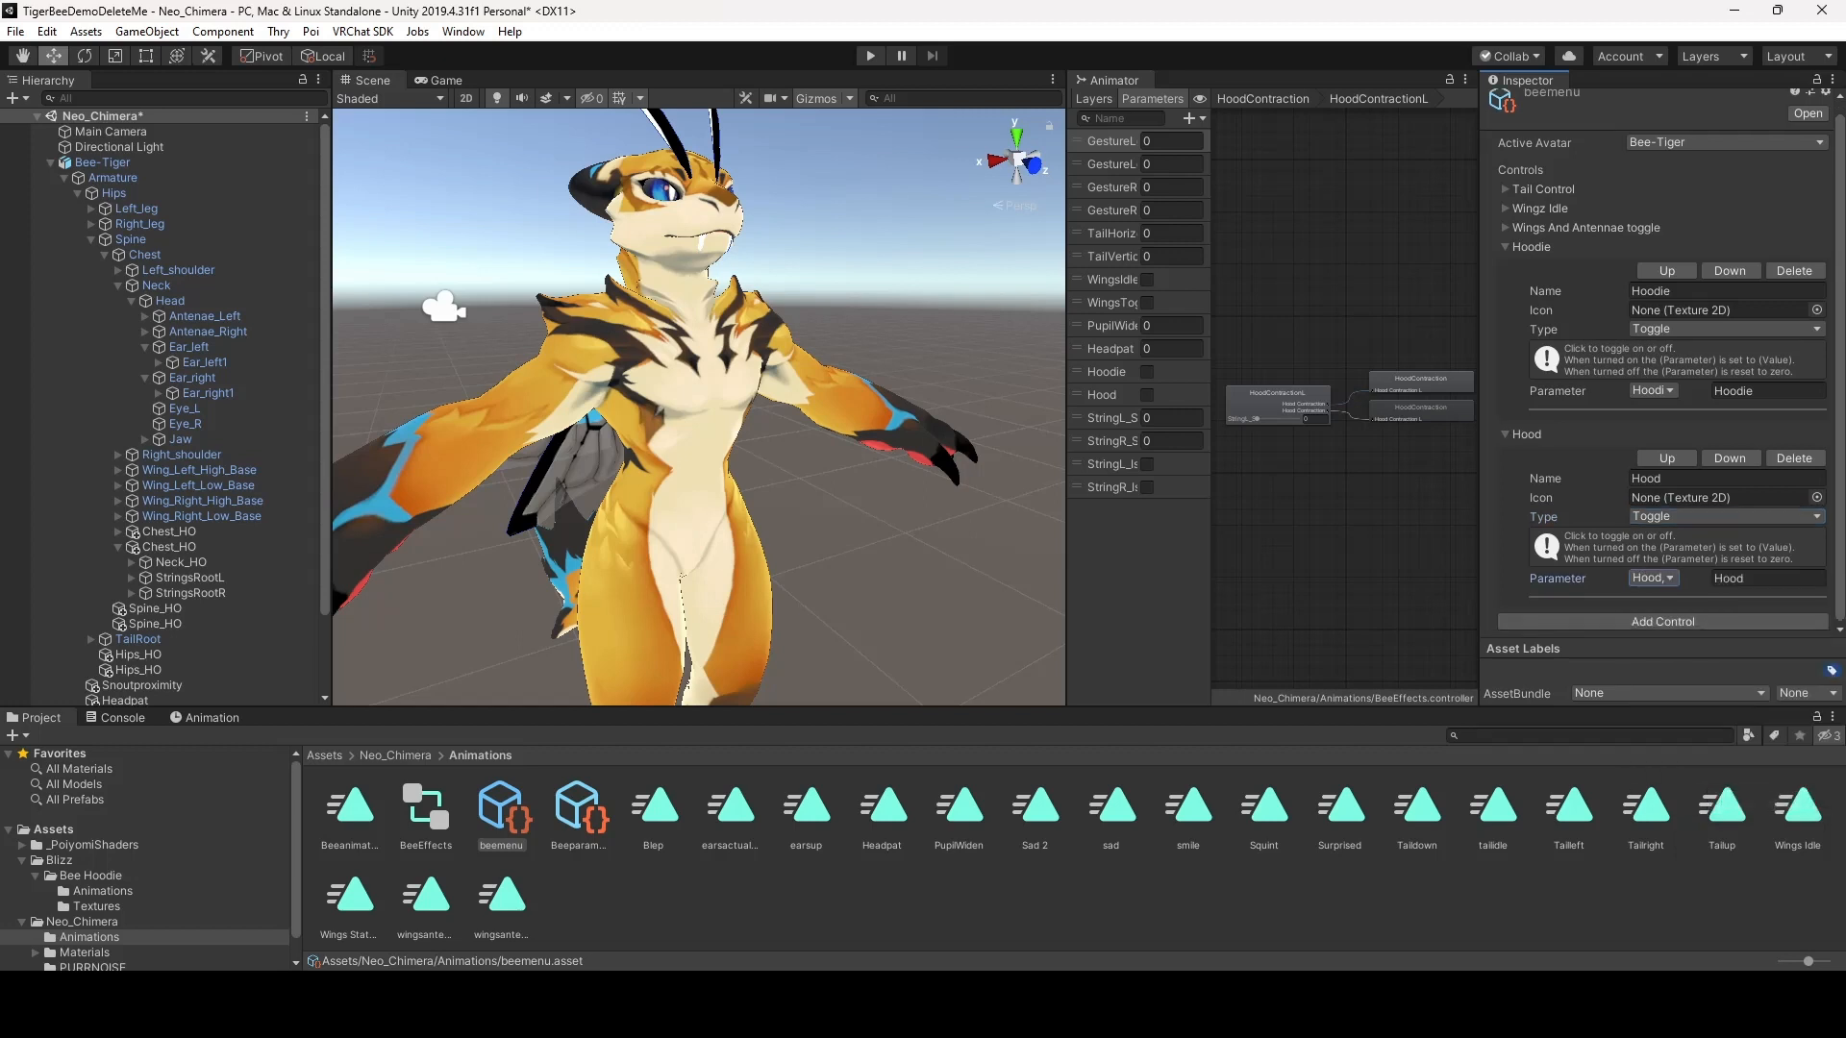
click(1517, 435)
click(1517, 258)
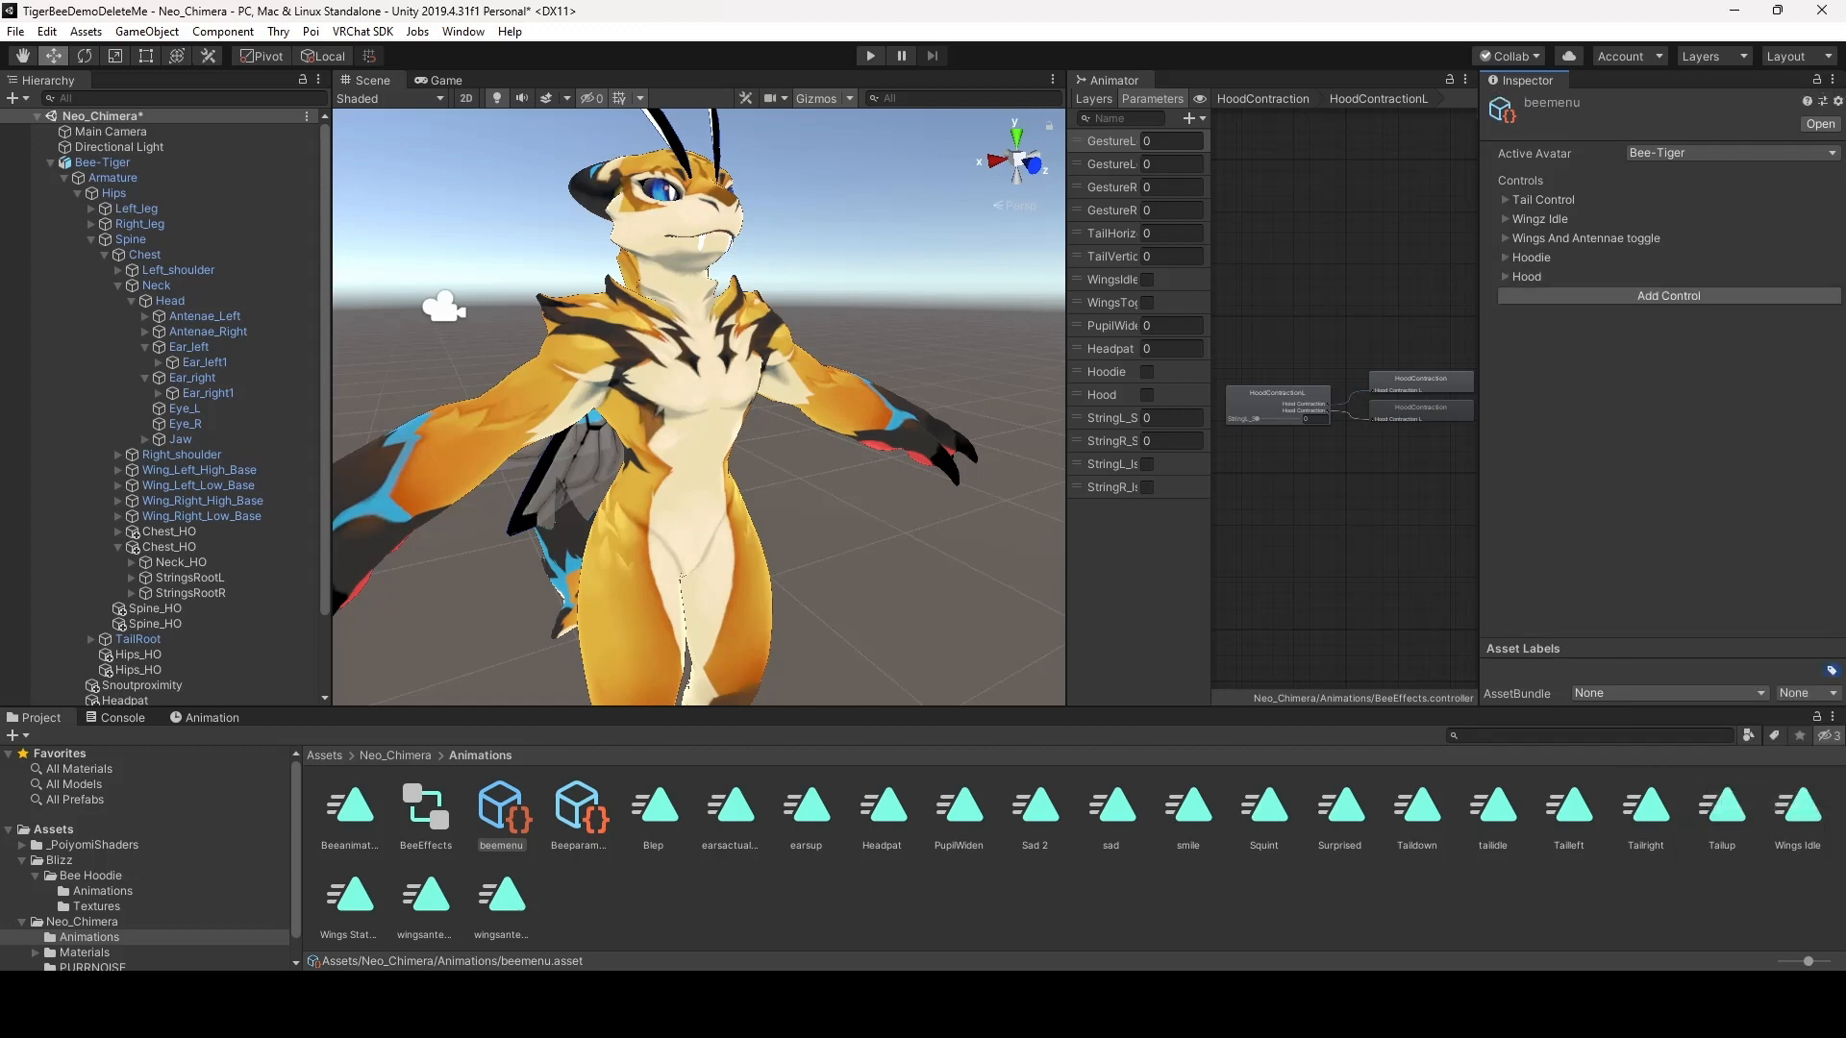